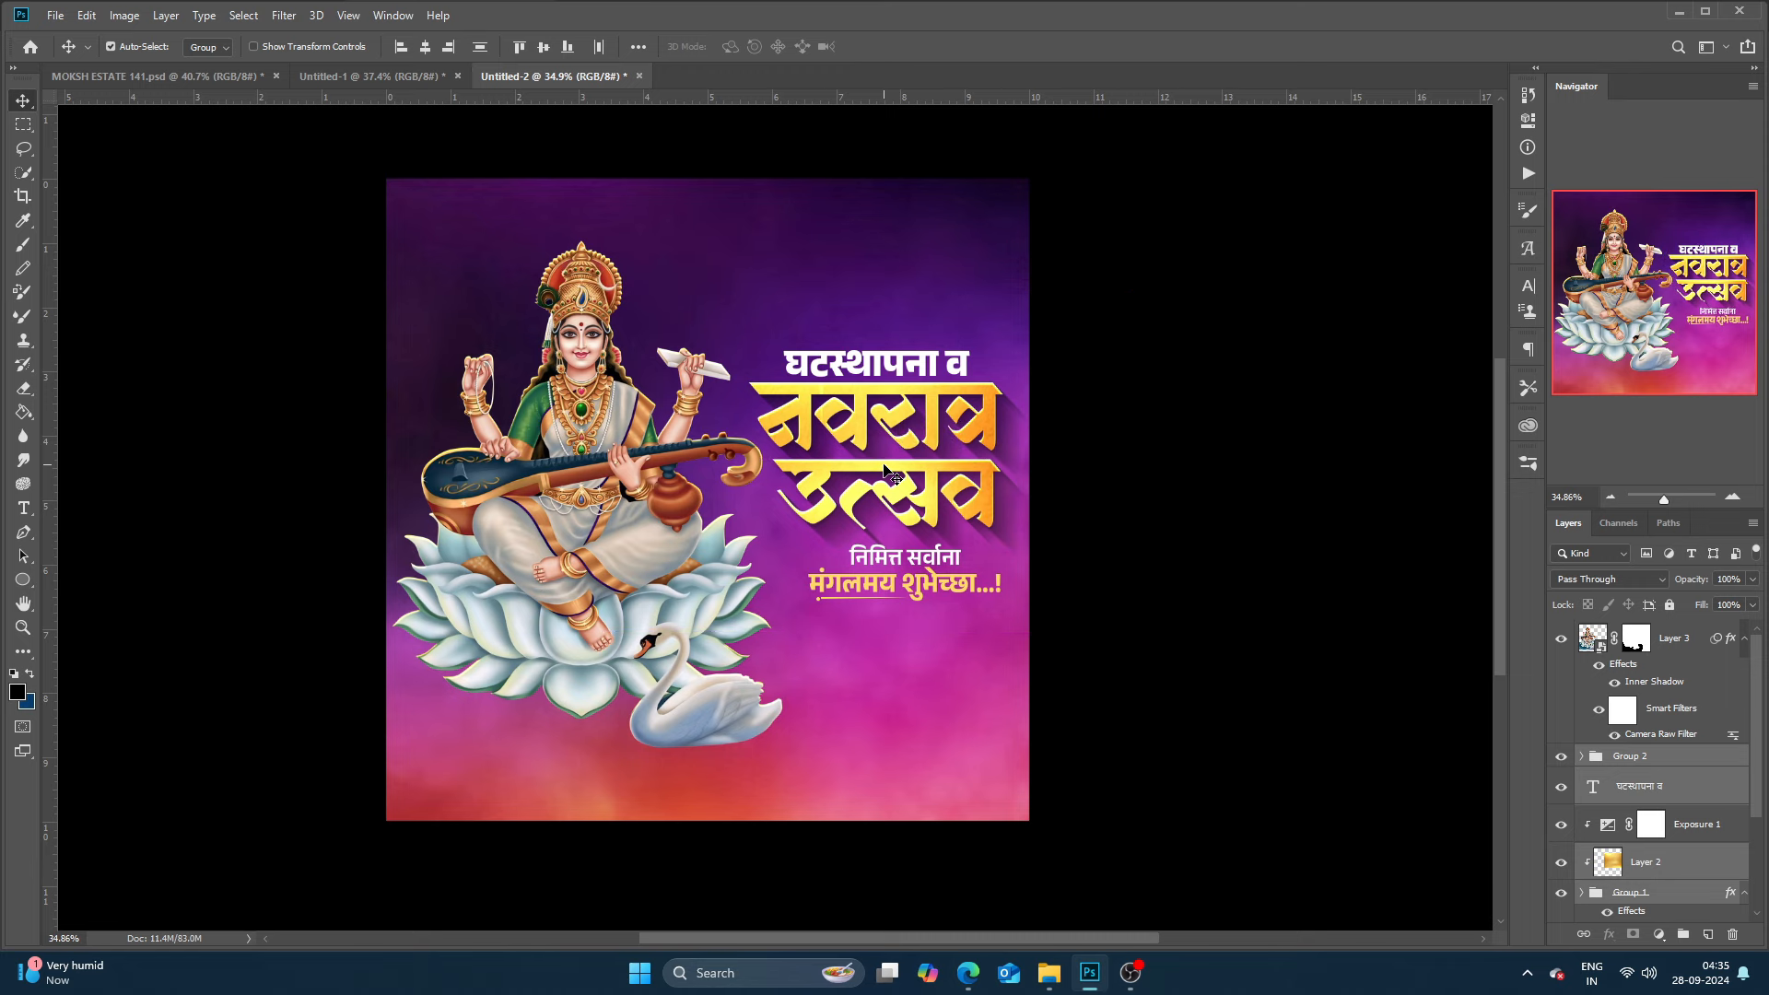
# Select the goddess image layer and collapse its effects in the layer list.
pyautogui.click(1373, 499)
pyautogui.scroll(4, 502, 499)
pyautogui.scroll(-4, 502, 498)
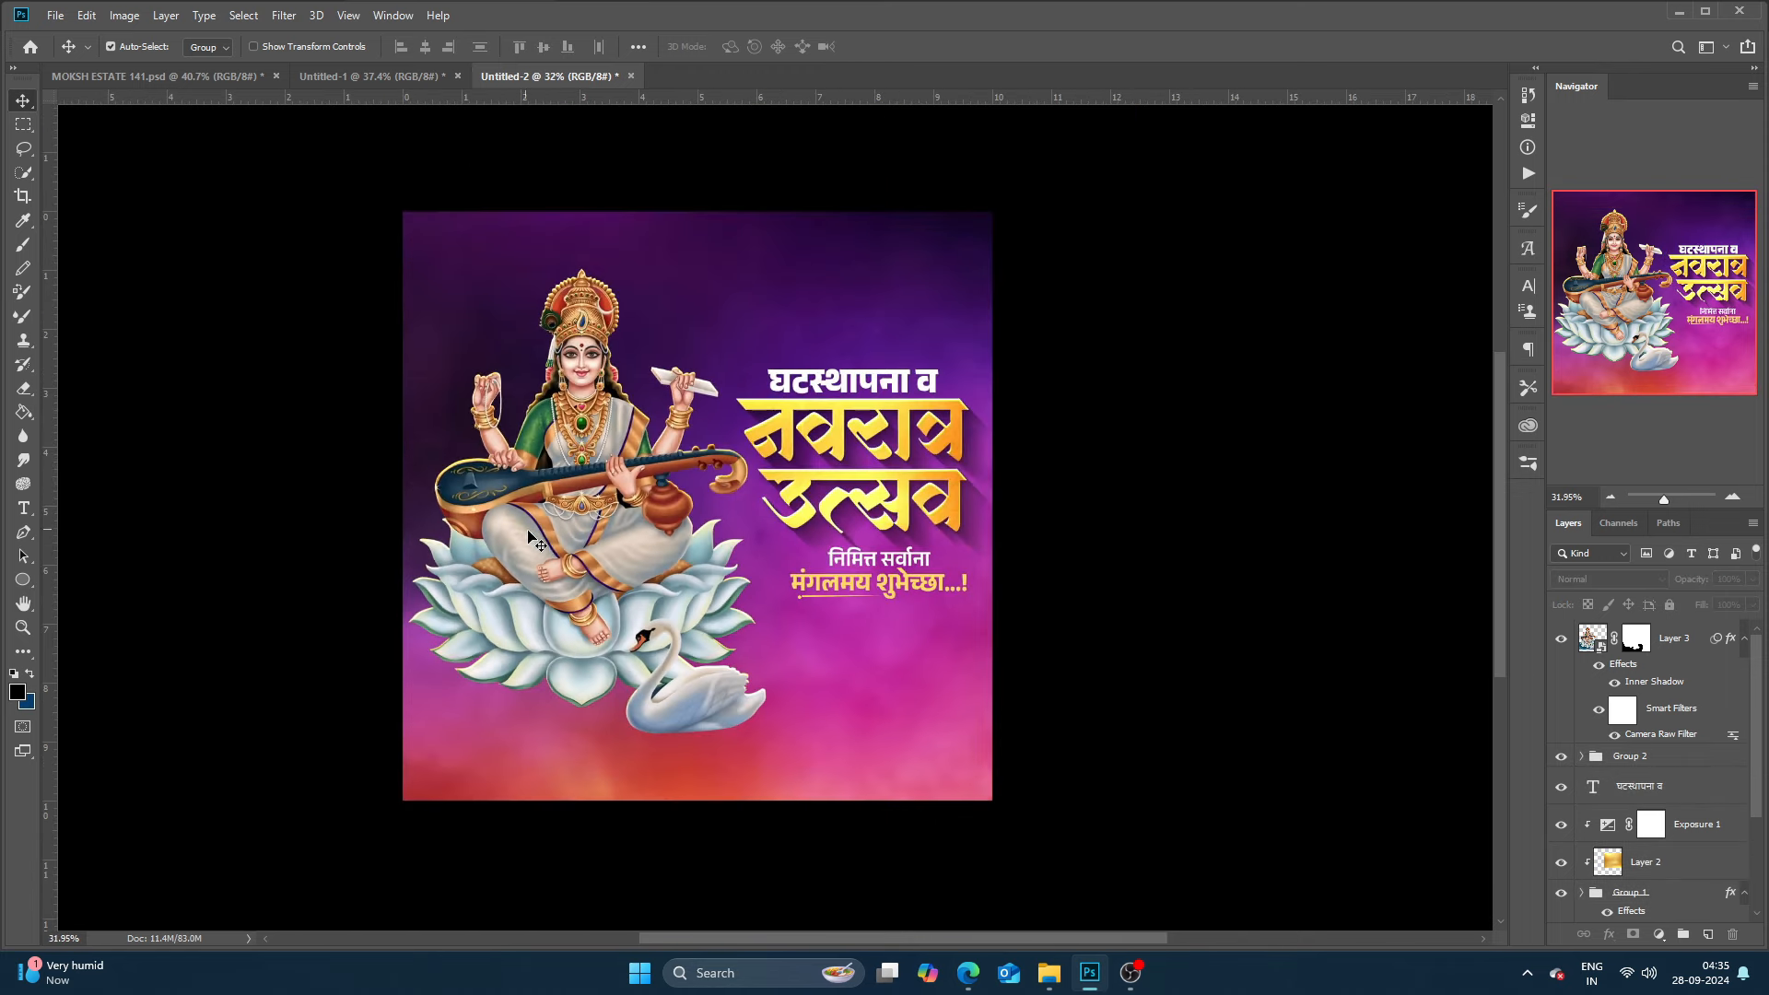
pyautogui.moveTo(555, 557); pyautogui.dragTo(554, 556)
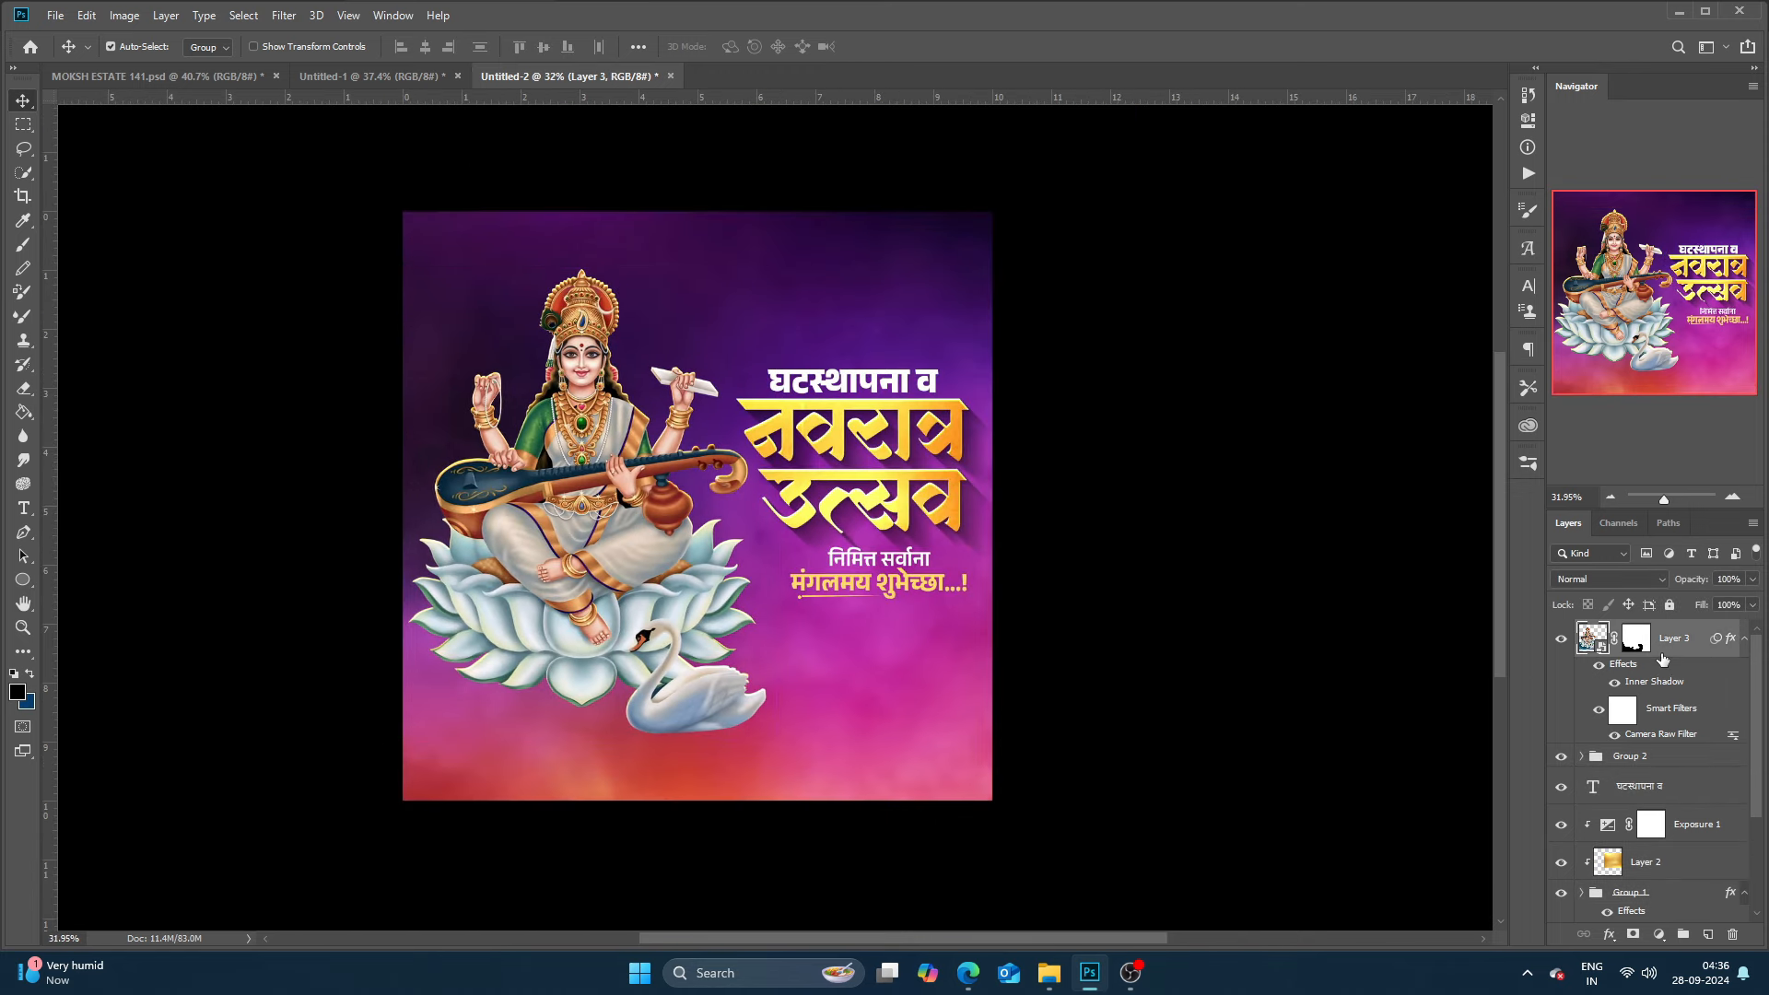
pyautogui.scroll(8, 556, 353)
pyautogui.moveTo(556, 353); pyautogui.dragTo(599, 429)
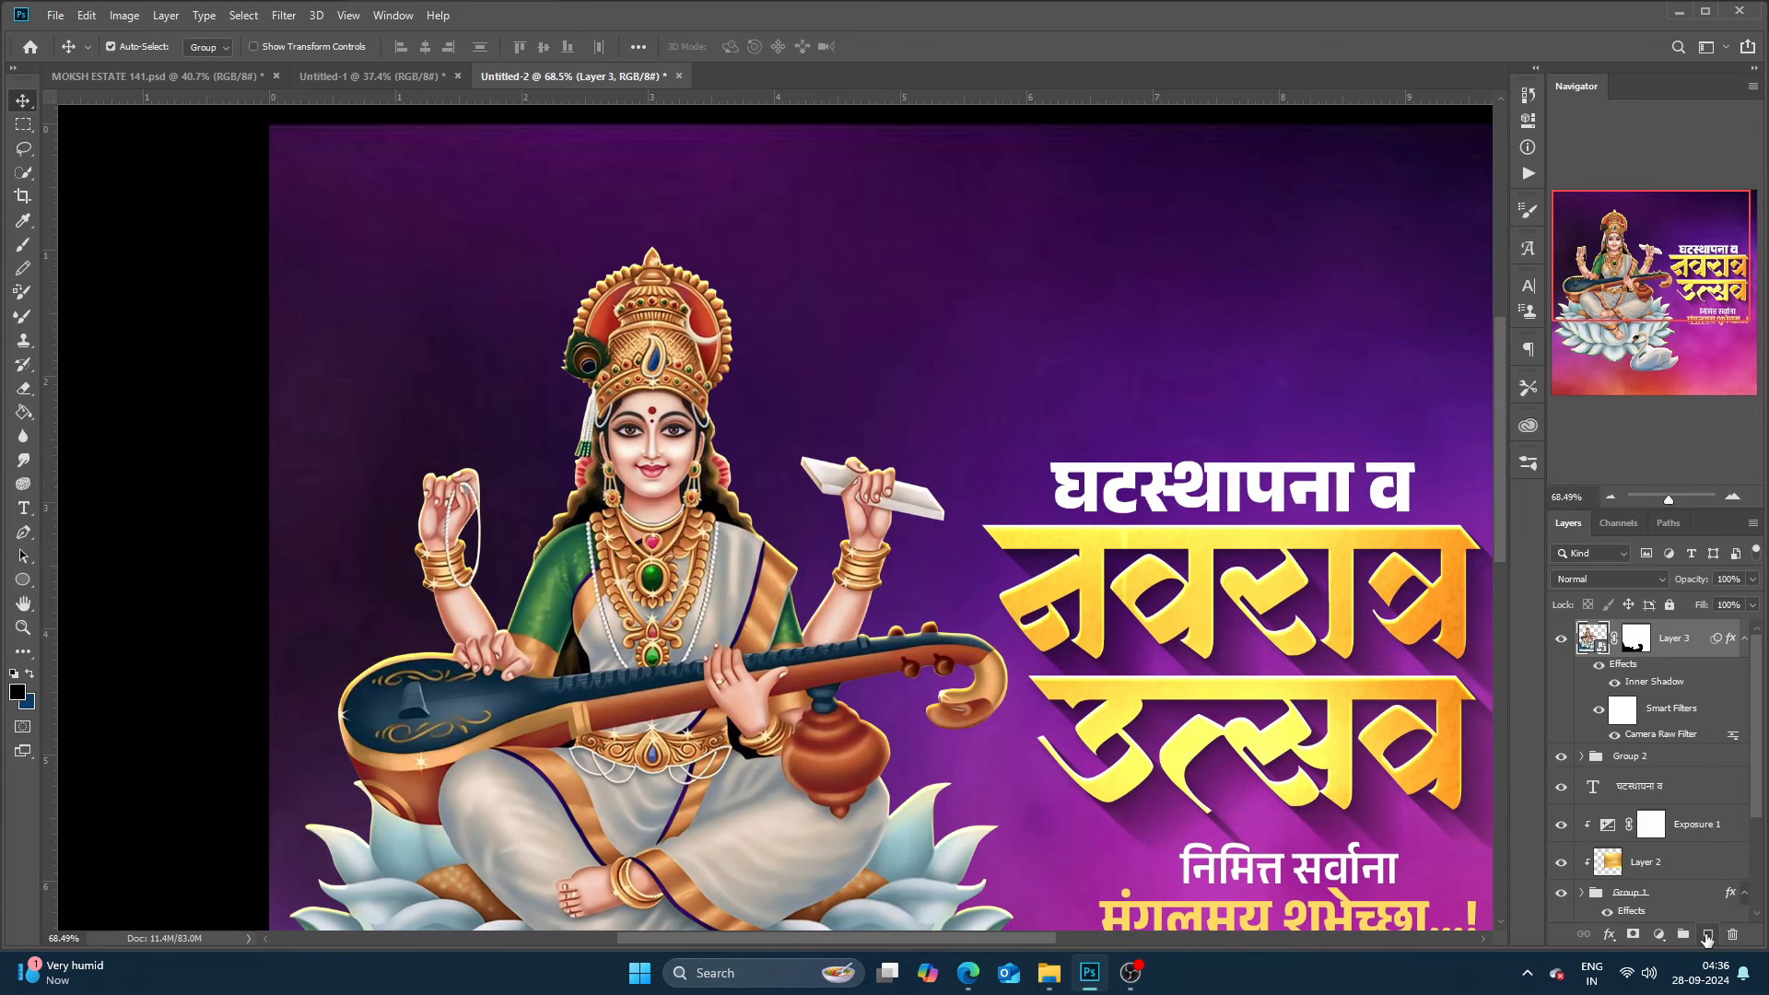
pyautogui.click(1748, 645)
# Draw a white-filled circle about 385 px in diameter over the goddess's face.
pyautogui.press('u')
pyautogui.scroll(4, 379, 399)
pyautogui.moveTo(613, 283); pyautogui.dragTo(968, 655)
pyautogui.scroll(-5, 405, 484)
pyautogui.scroll(3, 493, 410)
pyautogui.click(211, 47)
pyautogui.click(197, 138)
# Shift the white circle slightly to centre it on the head and place its layer beneath the goddess layer.
pyautogui.click(25, 103)
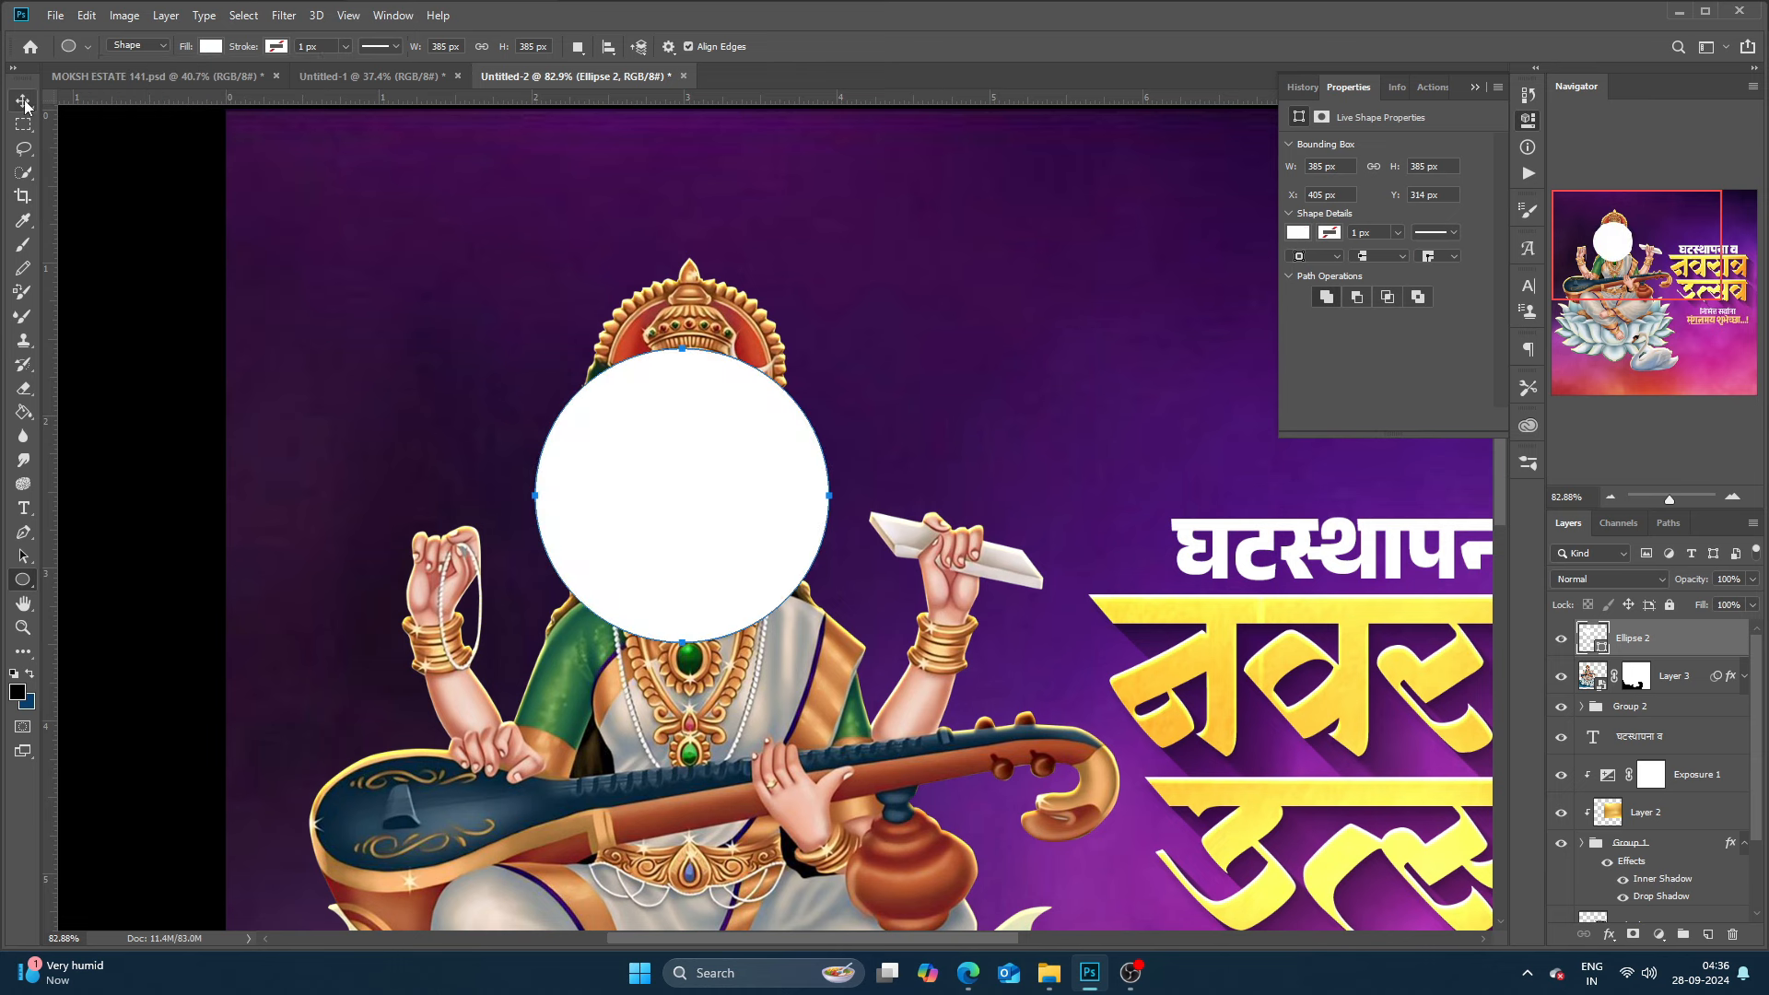
pyautogui.moveTo(643, 486); pyautogui.dragTo(650, 486)
pyautogui.moveTo(1619, 640); pyautogui.dragTo(1617, 696)
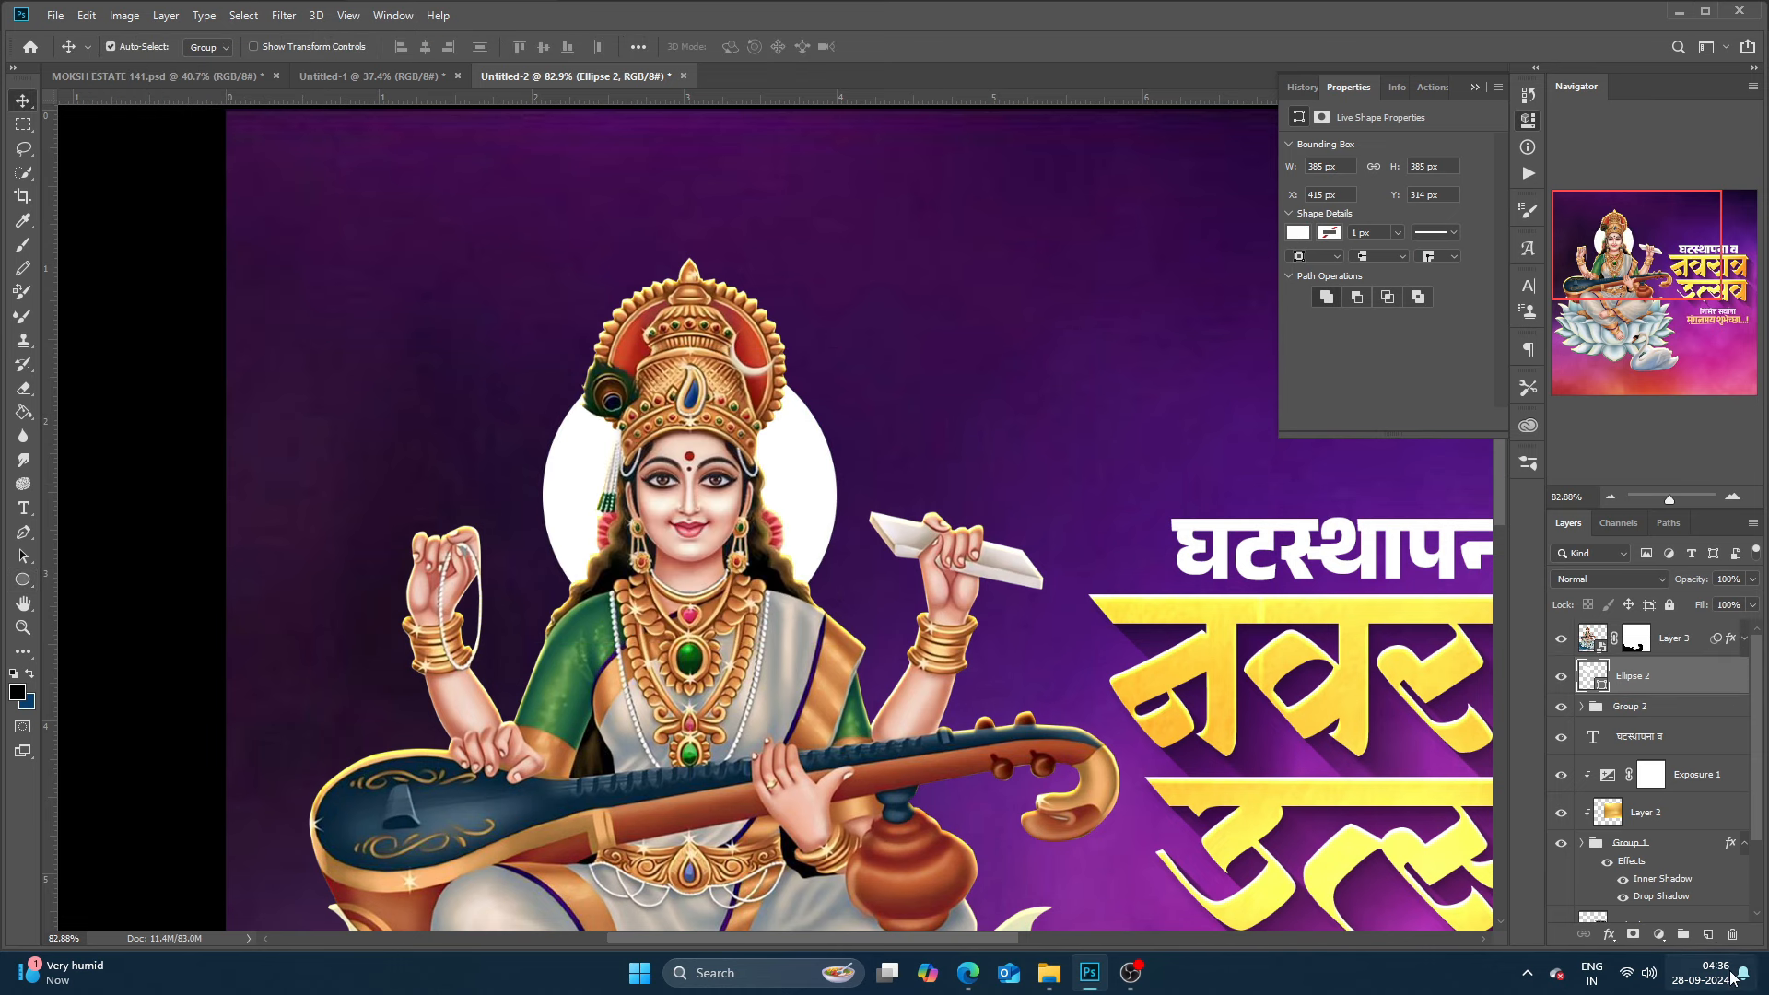
# Add a new empty layer above the circle and clip it to the circle shape.
pyautogui.click(1707, 934)
pyautogui.rightClick(1638, 675)
pyautogui.click(1449, 525)
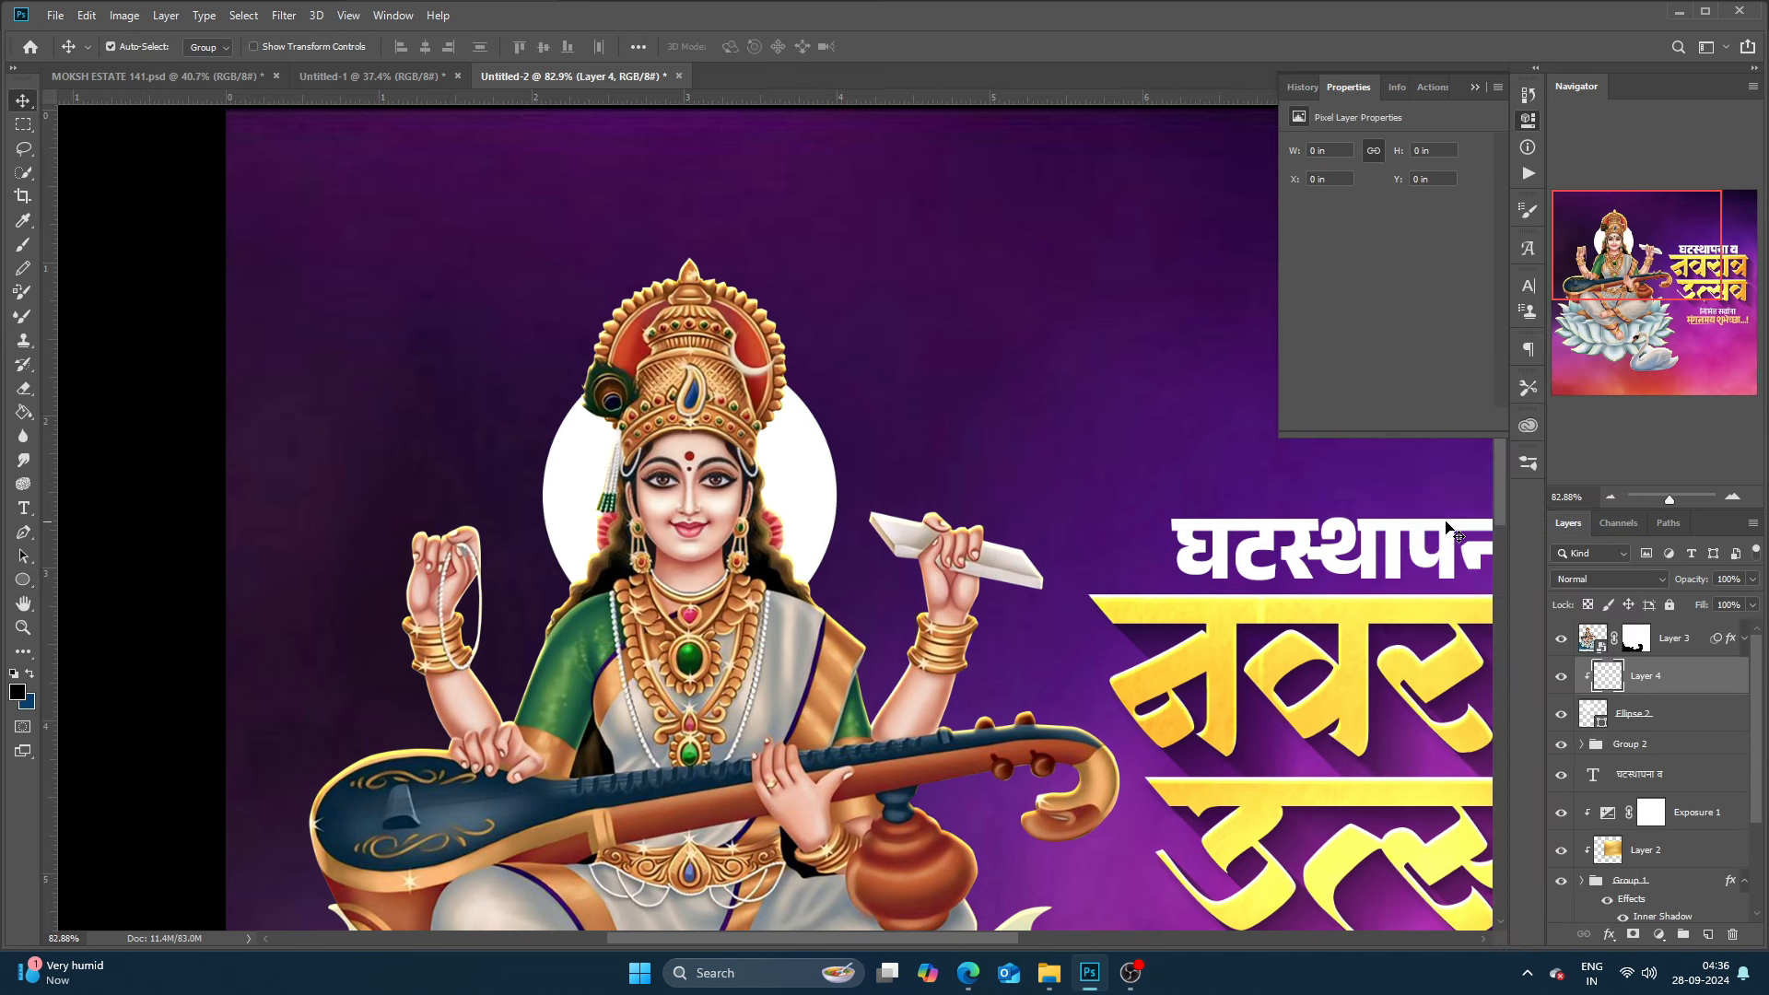
# Choose a soft round brush and set the foreground colour to orange ffa800.
pyautogui.press('b')
pyautogui.click(121, 48)
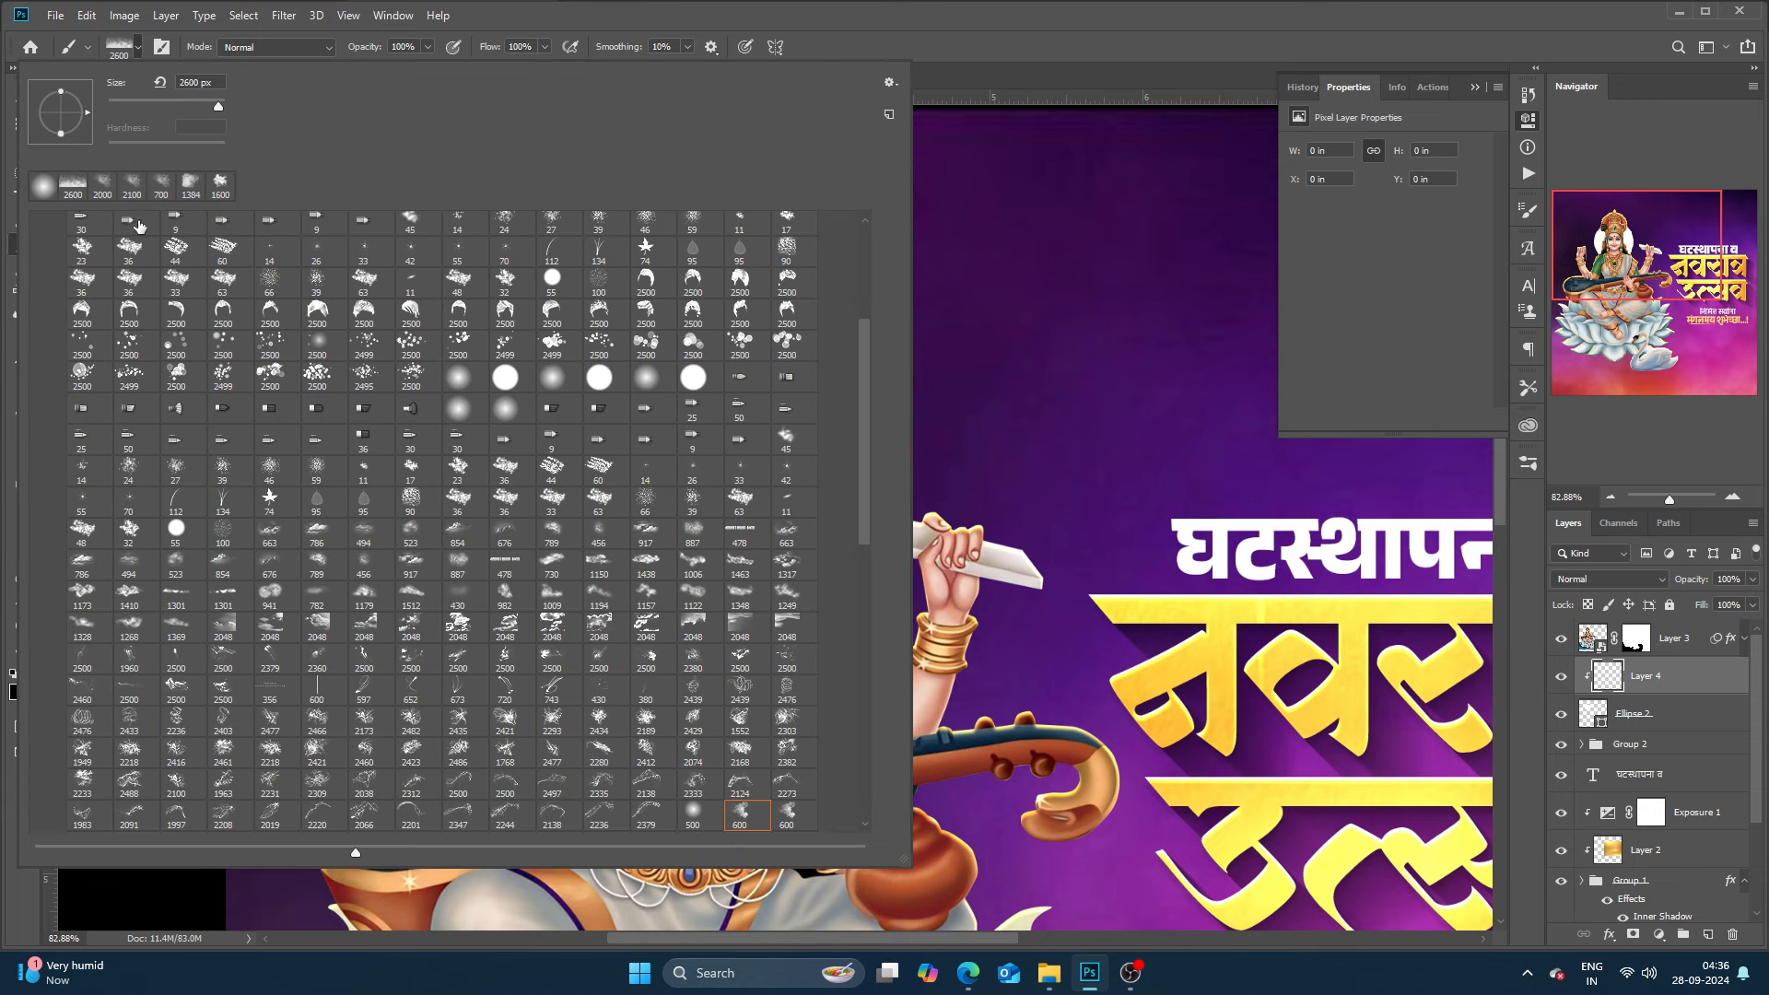
pyautogui.click(690, 9)
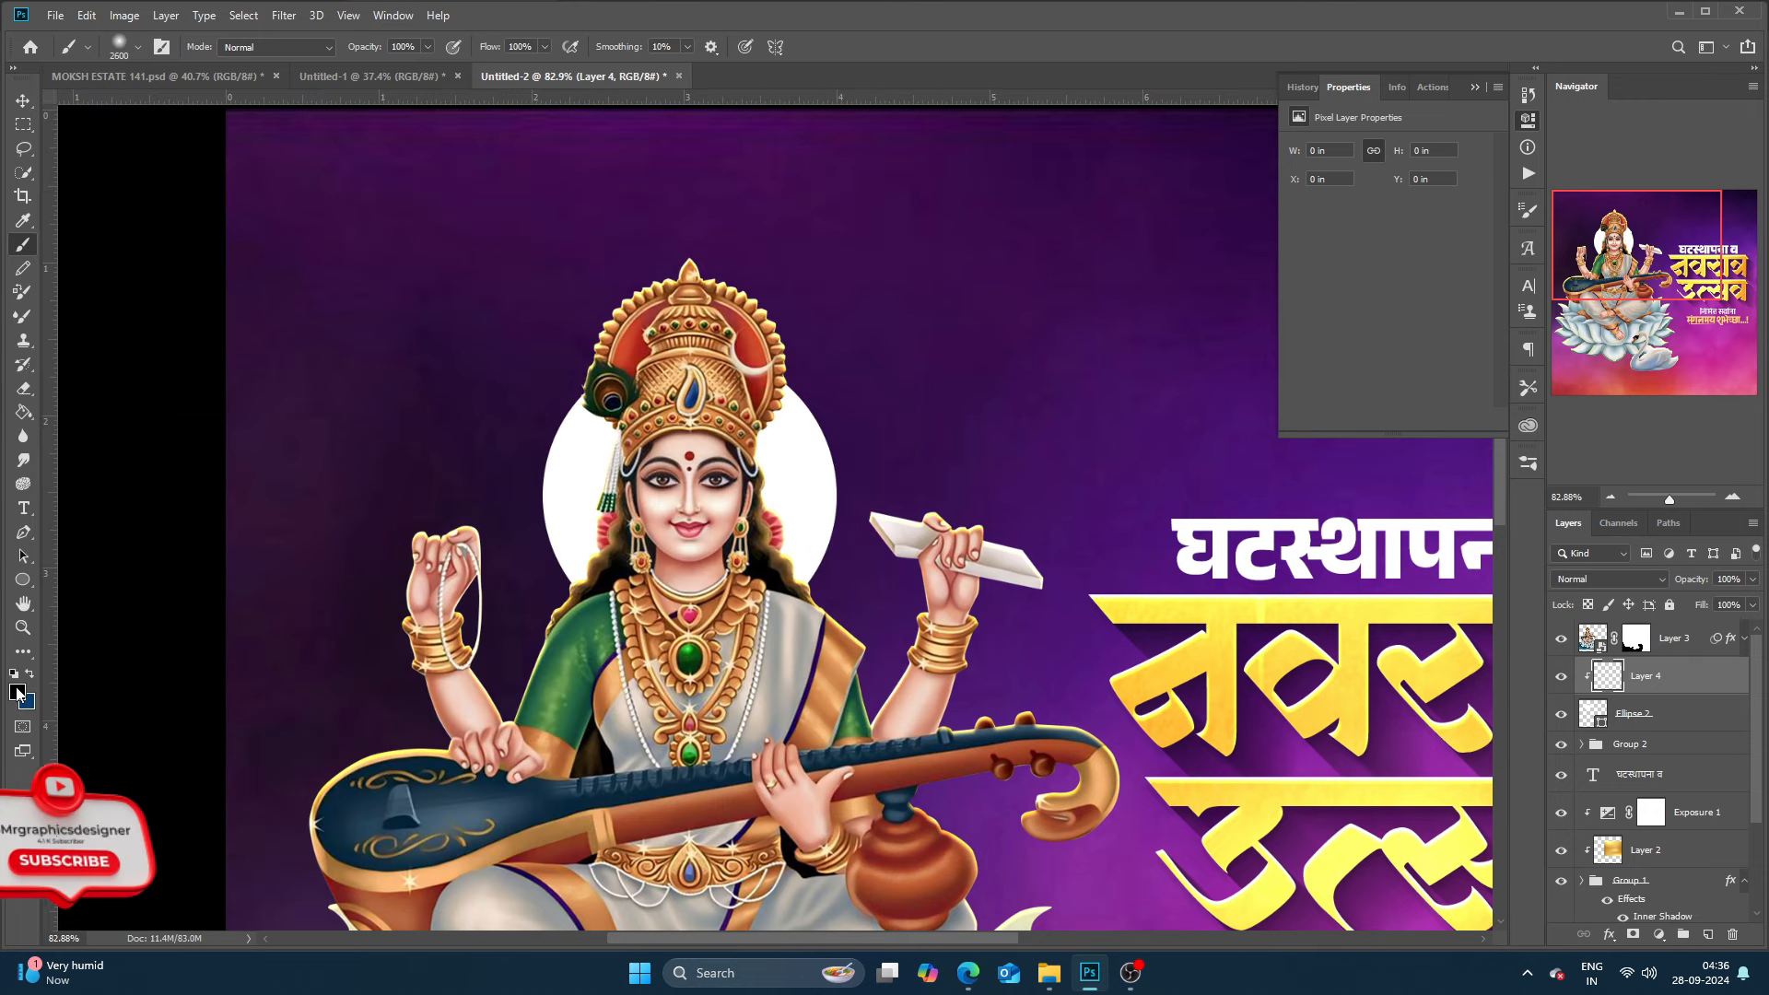
pyautogui.click(16, 691)
pyautogui.click(833, 636)
pyautogui.moveTo(1536, 617); pyautogui.dragTo(1532, 550)
pyautogui.moveTo(1336, 672); pyautogui.dragTo(1295, 648)
pyautogui.press('Return')
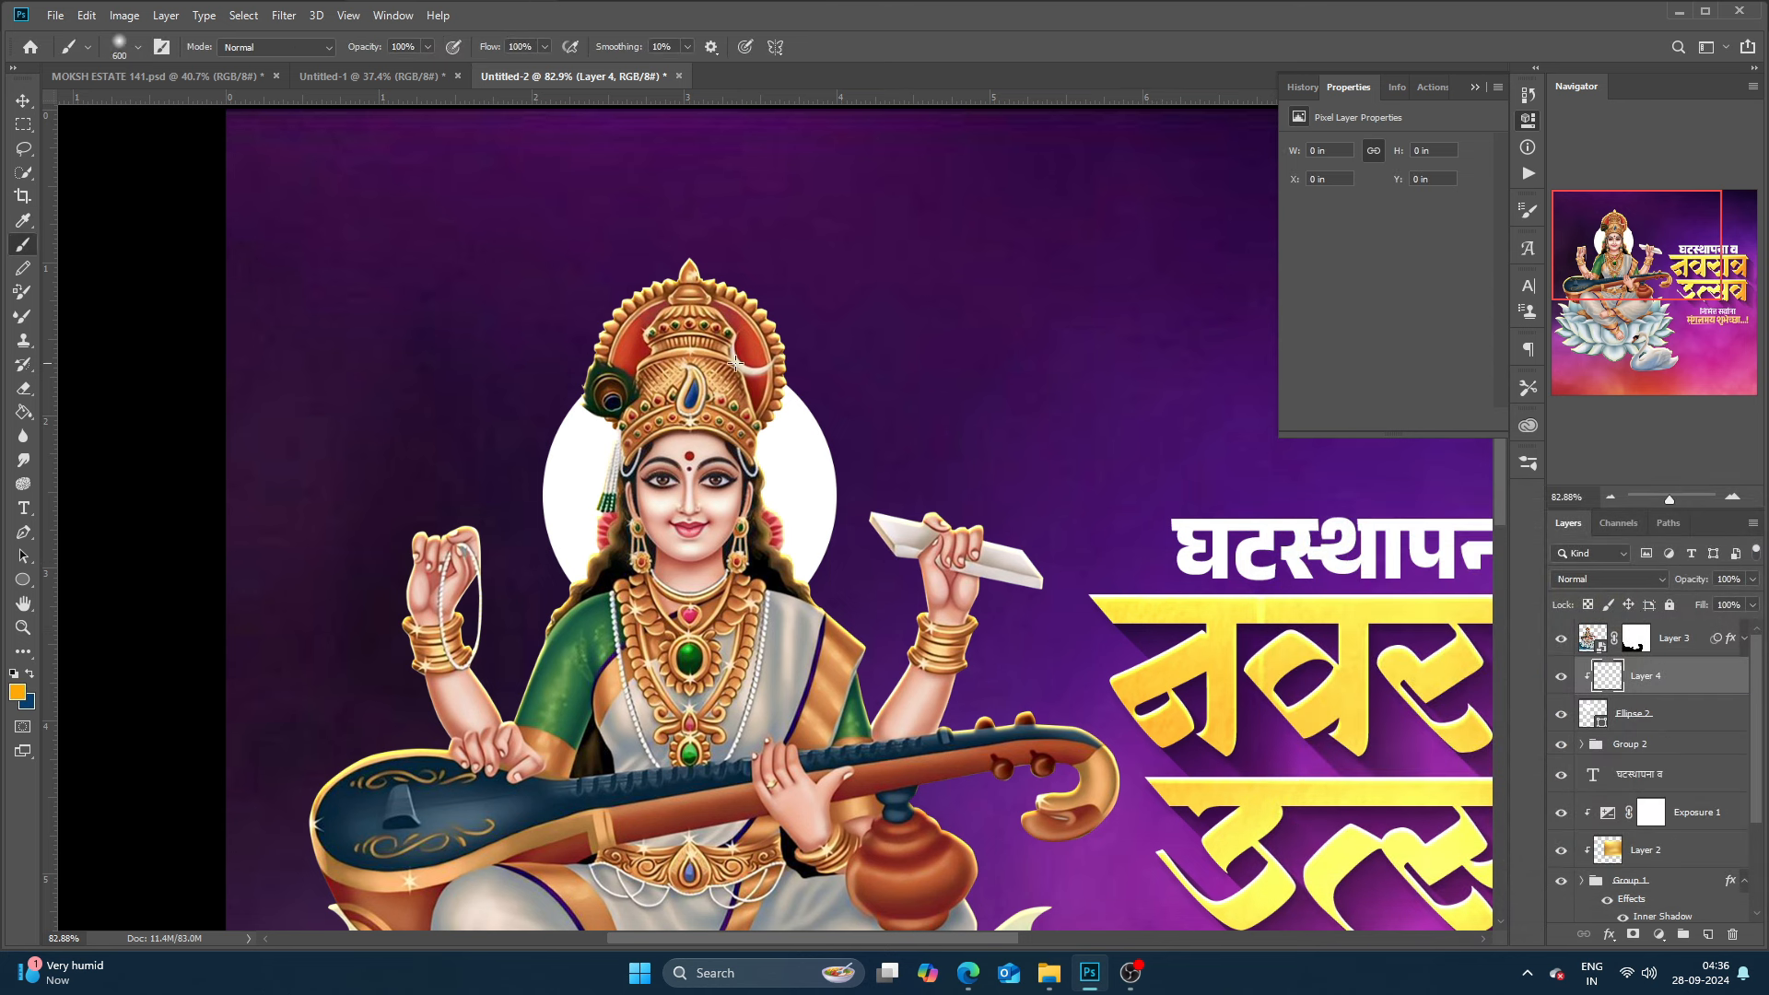
# Paint a soft orange glow about 3.25 in wide at the centre of the circle behind the goddess's head.
pyautogui.click(690, 503)
pyautogui.click(689, 498)
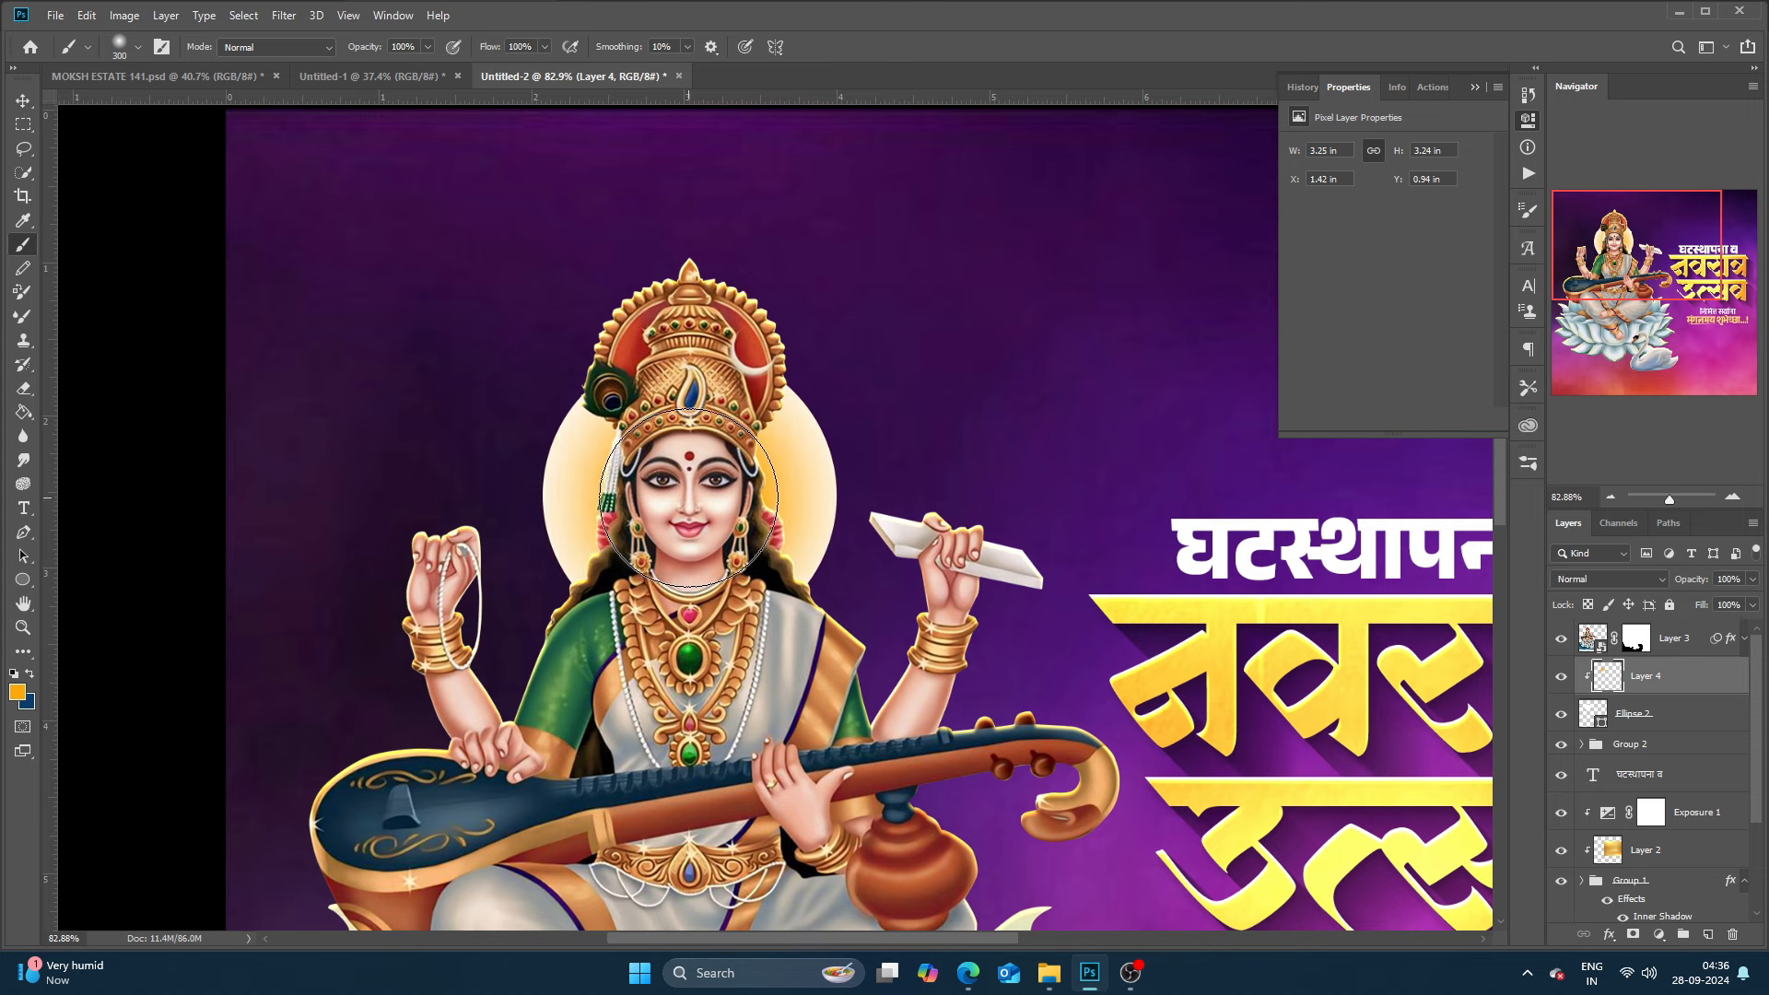
pyautogui.hotkey('ctrl', 'z')
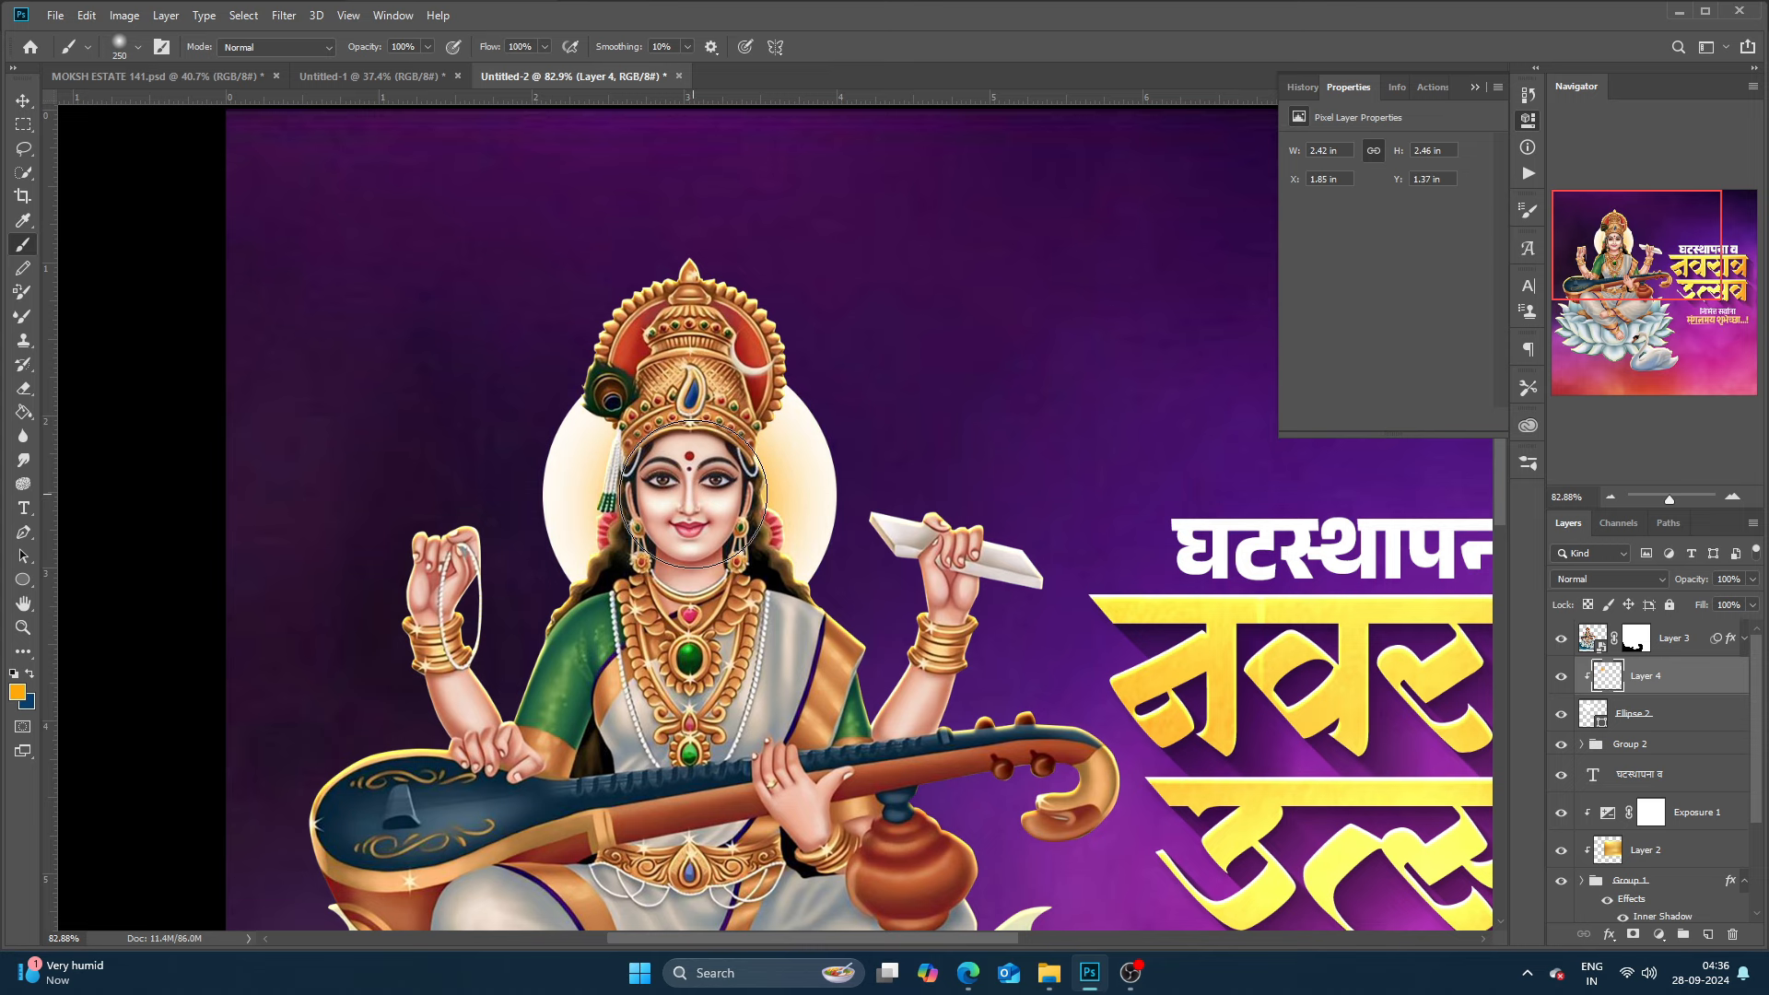
pyautogui.press(']')
pyautogui.press(']')
pyautogui.click(692, 495)
pyautogui.press('[')
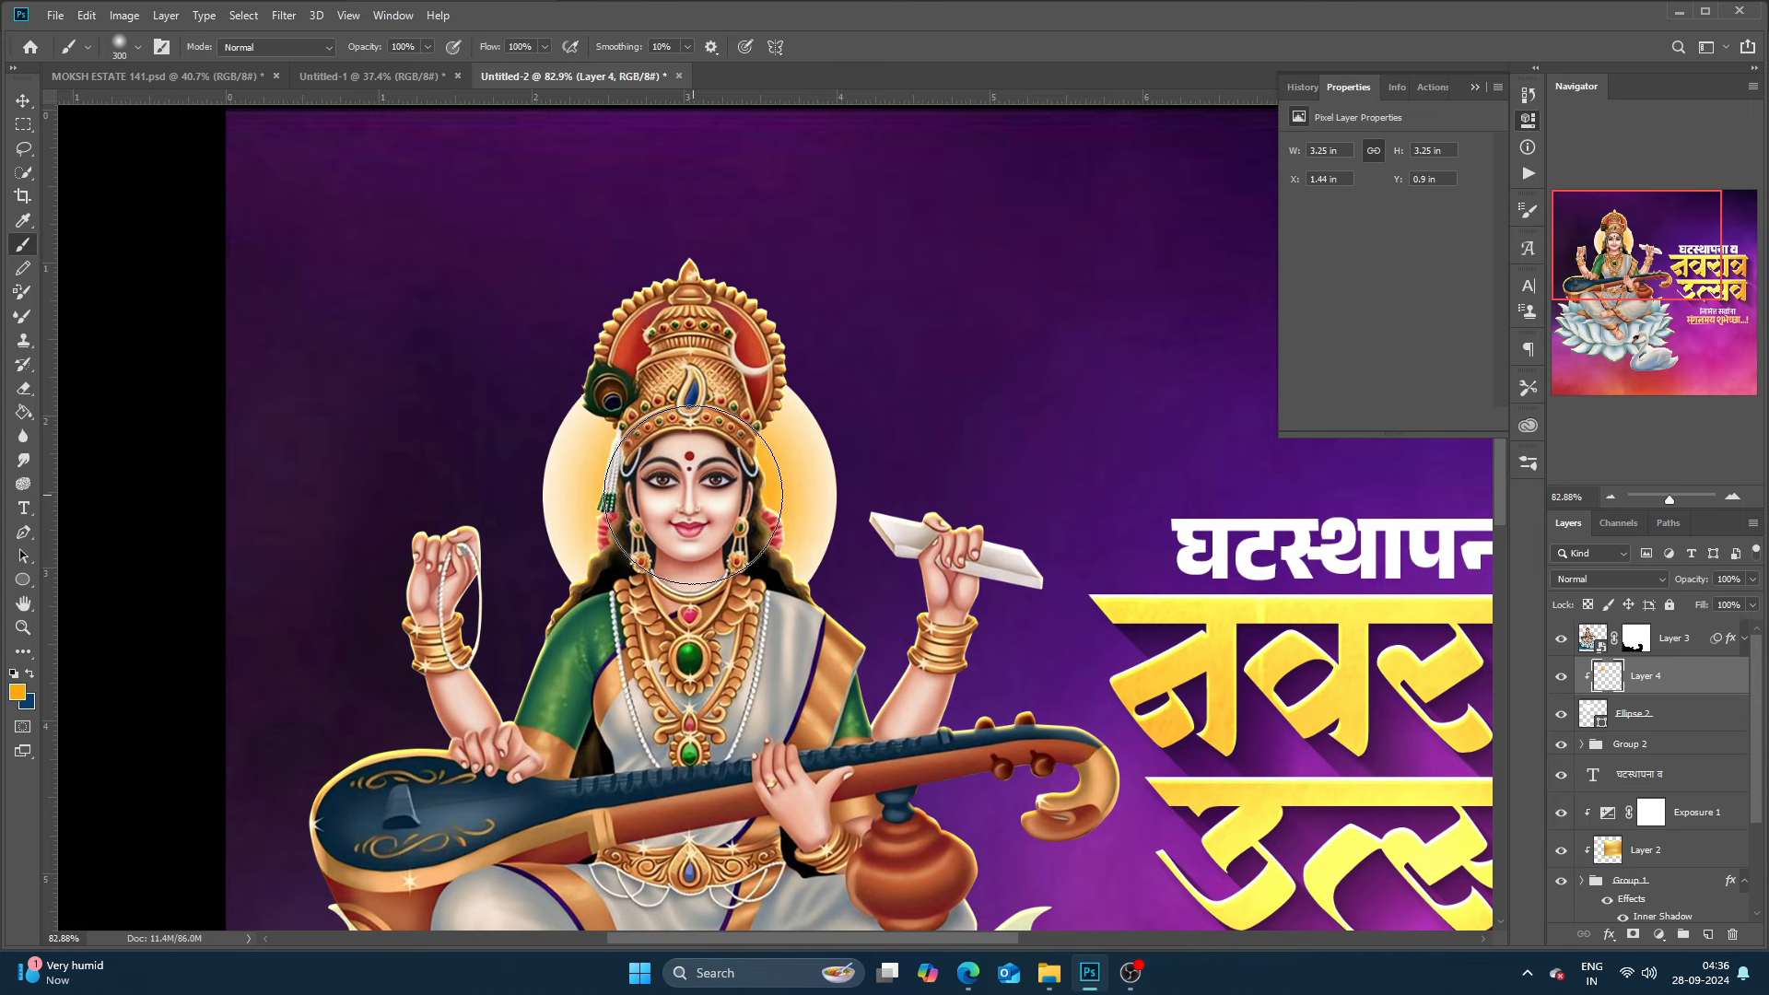
pyautogui.scroll(-3, 680, 456)
pyautogui.press('v')
# Give the white circle a 4 px white outside stroke and a drop shadow.
pyautogui.scroll(4, 681, 475)
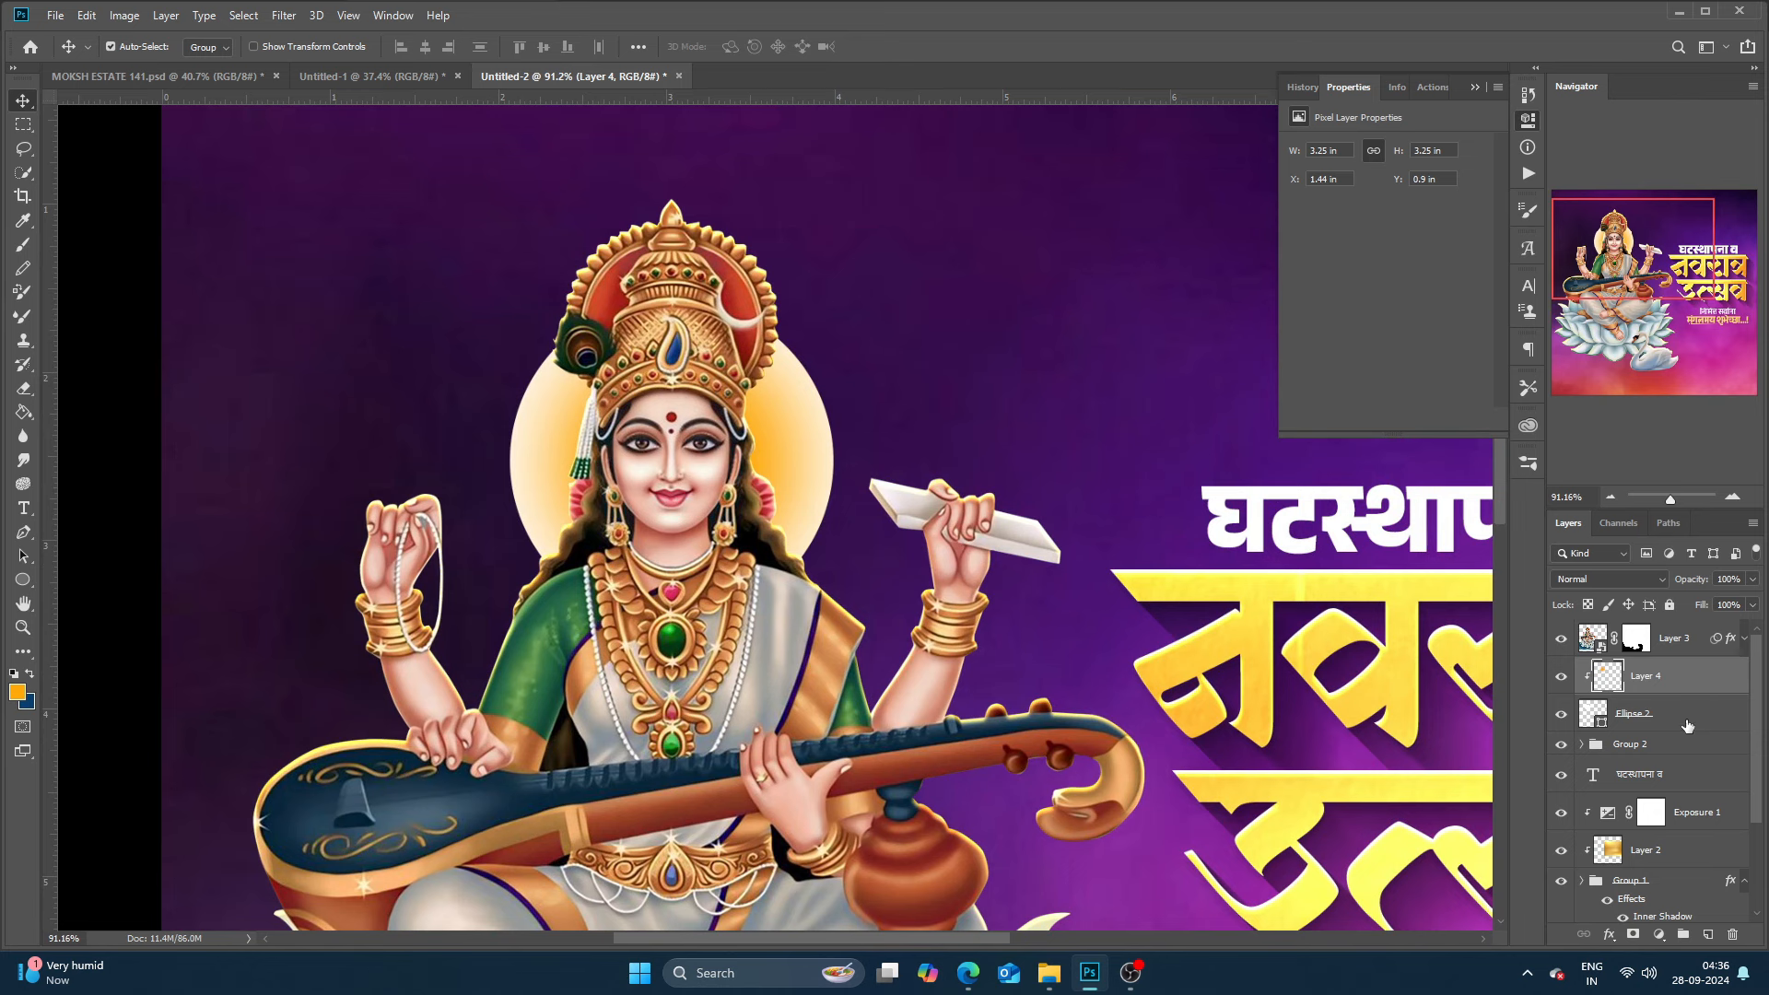
pyautogui.doubleClick(1687, 723)
pyautogui.click(1070, 521)
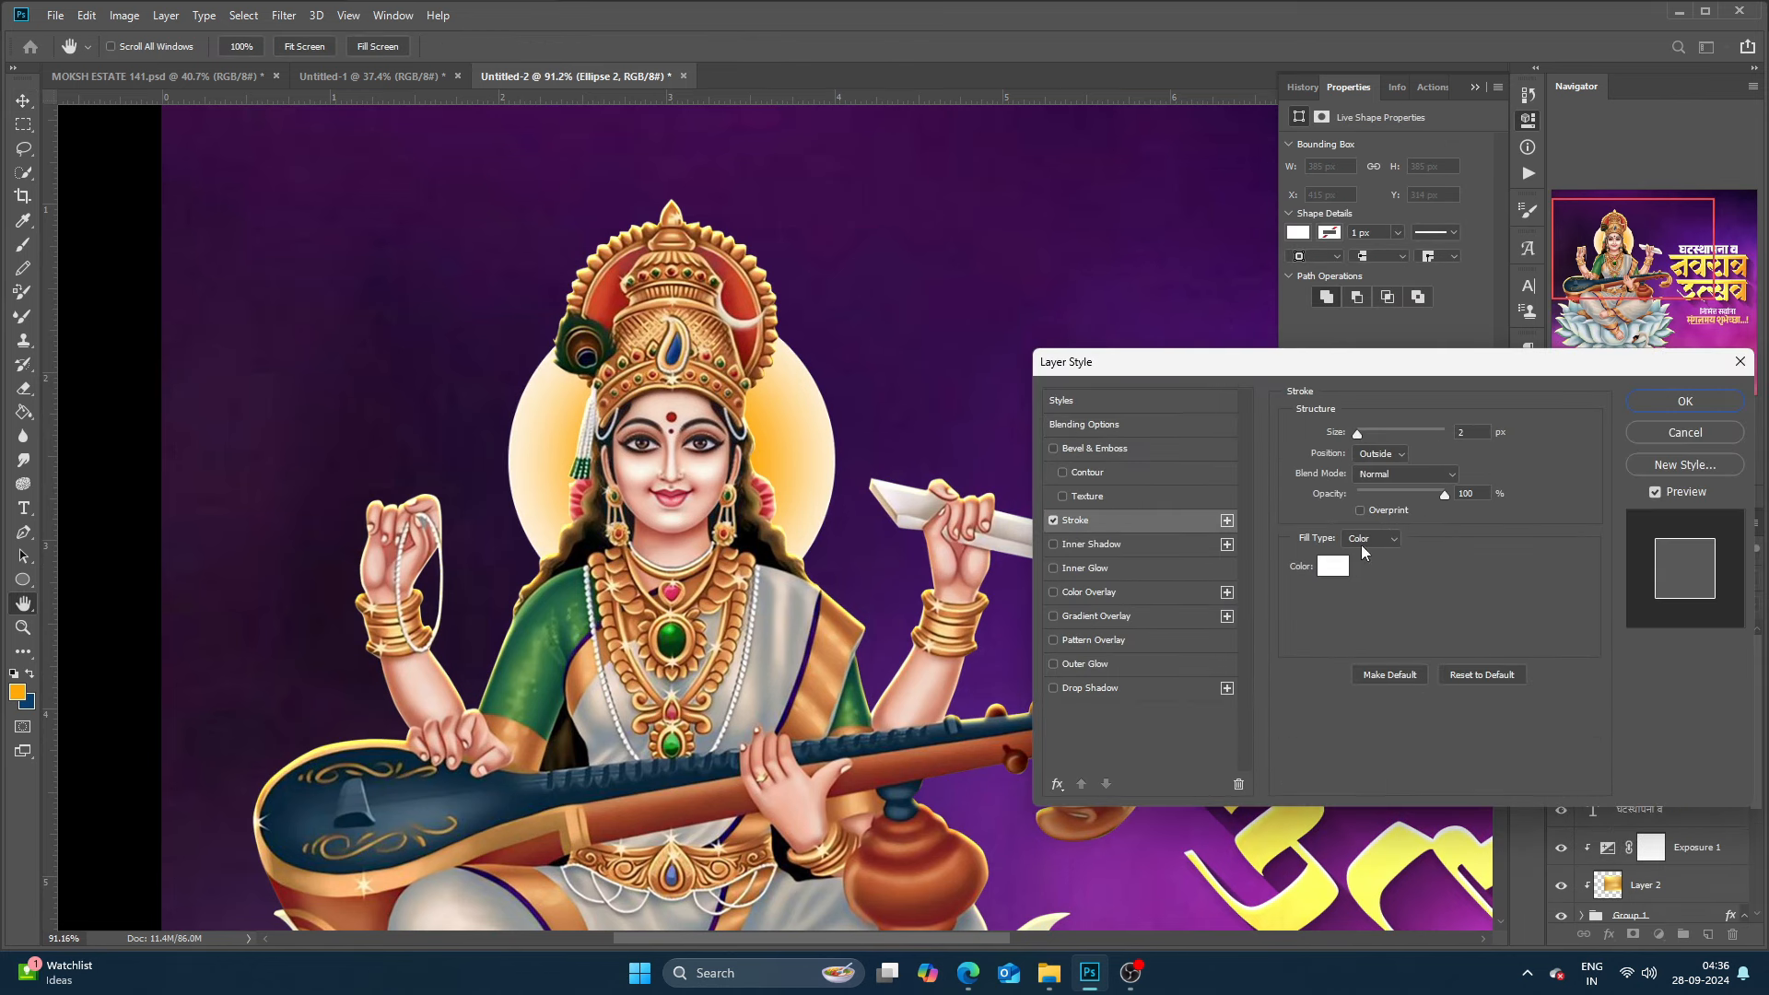
pyautogui.click(1360, 429)
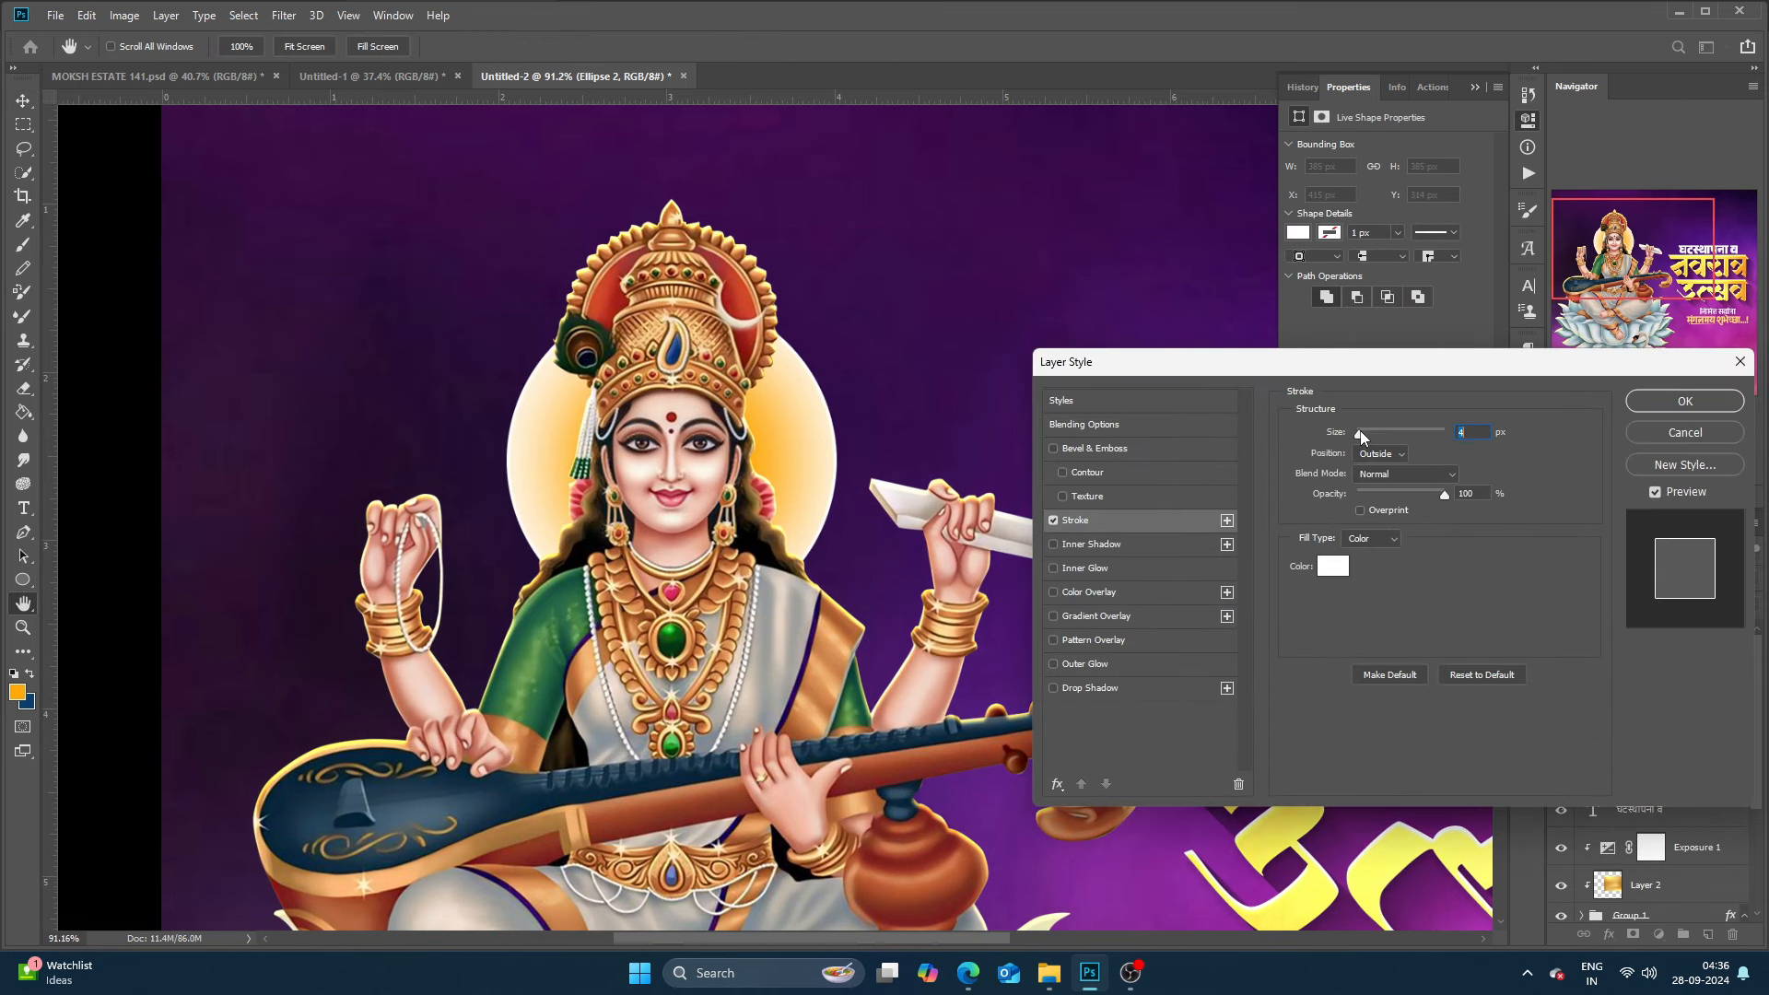
pyautogui.click(1100, 689)
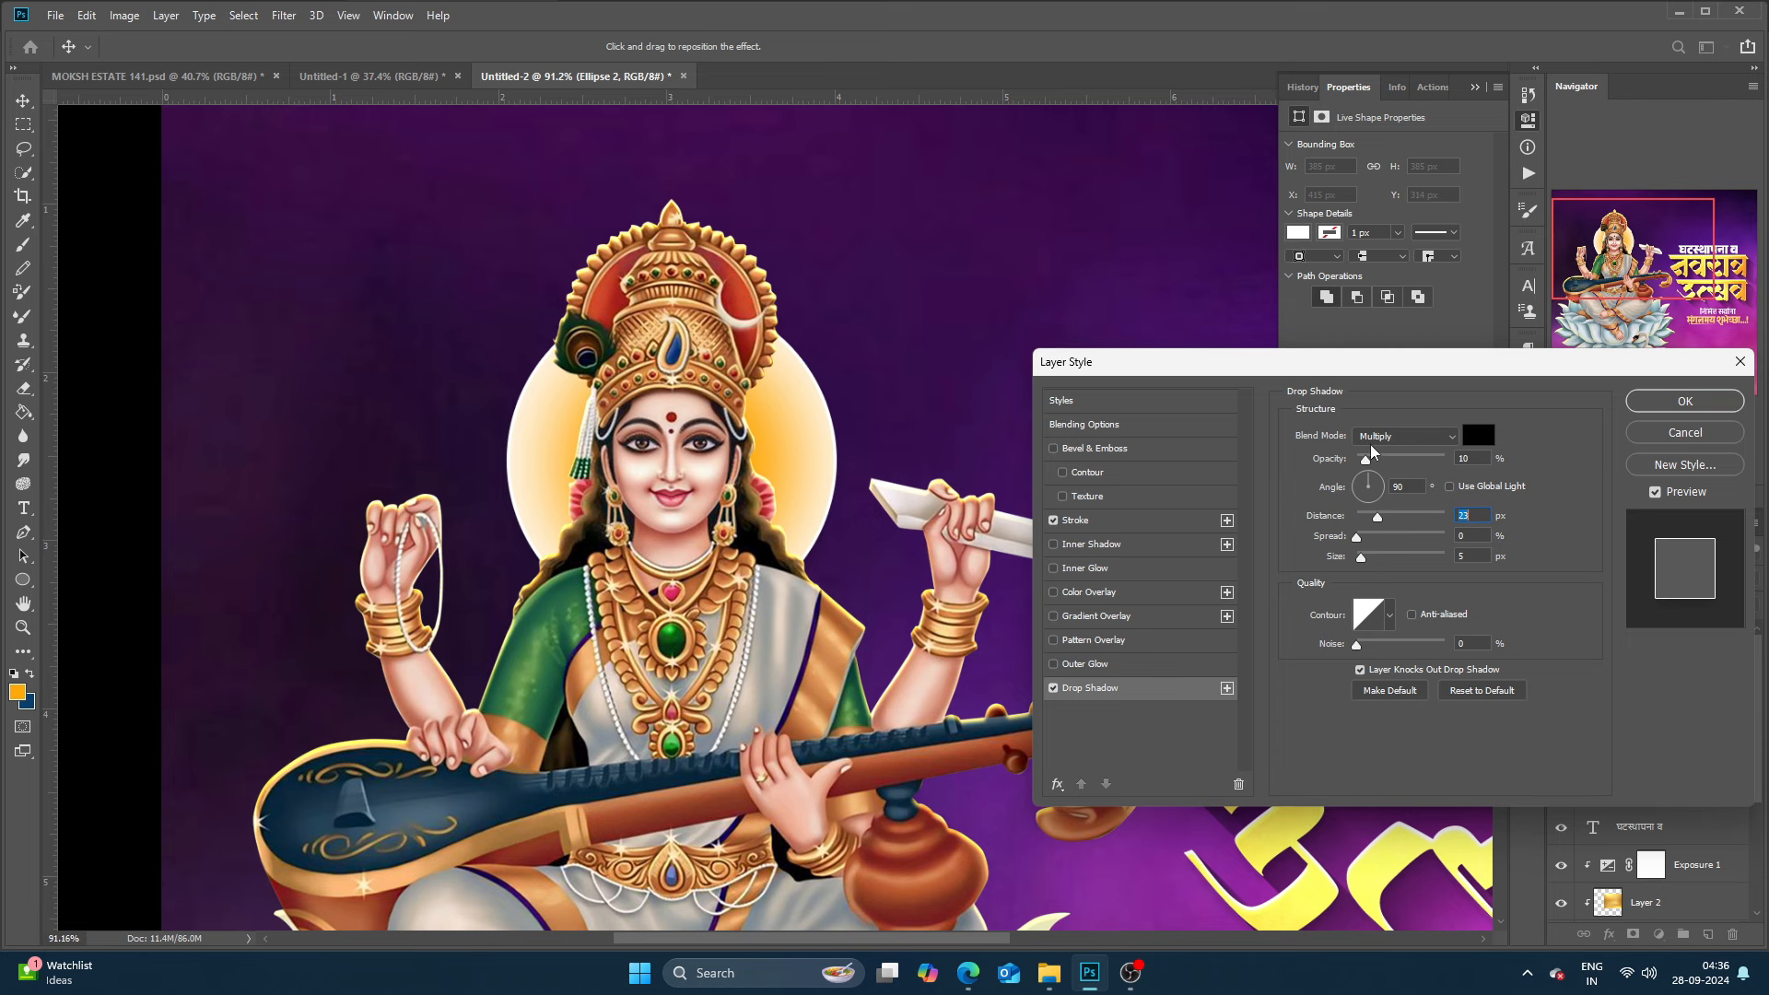
pyautogui.press('Return')
# Replace the circle's stroke with a white outer glow at 100% opacity.
pyautogui.scroll(-11, 536, 342)
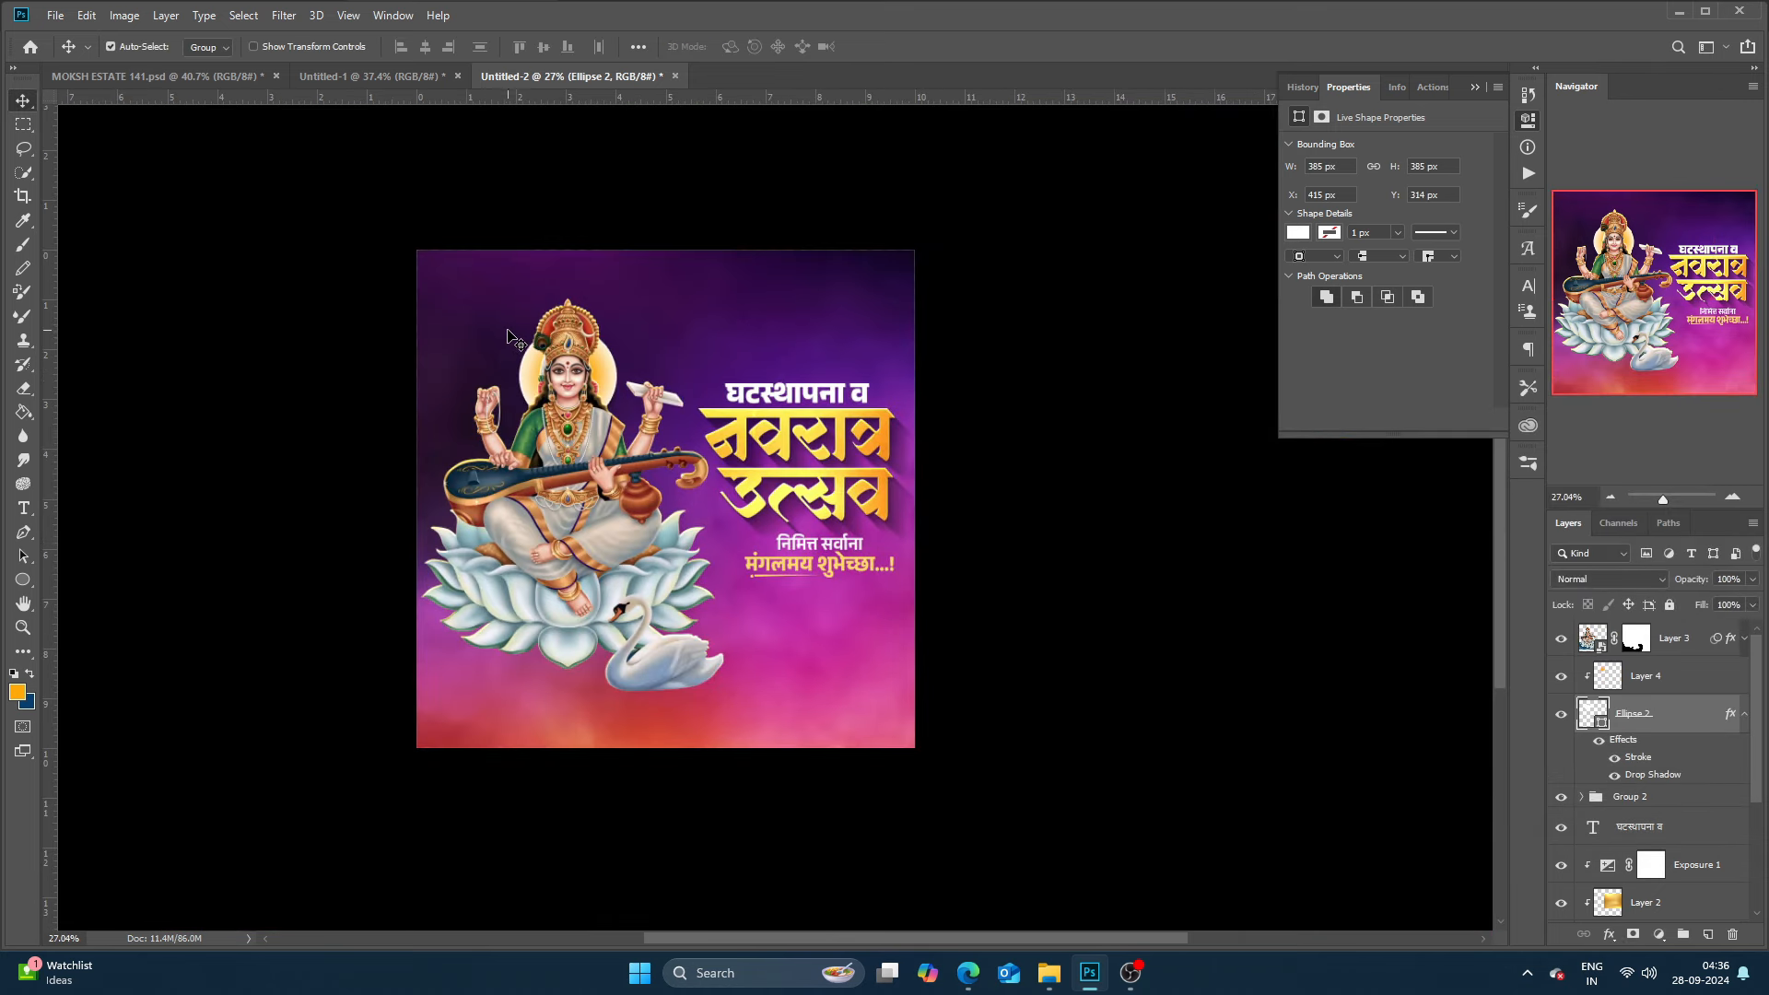
pyautogui.scroll(7, 514, 336)
pyautogui.scroll(3, 516, 343)
pyautogui.doubleClick(1681, 728)
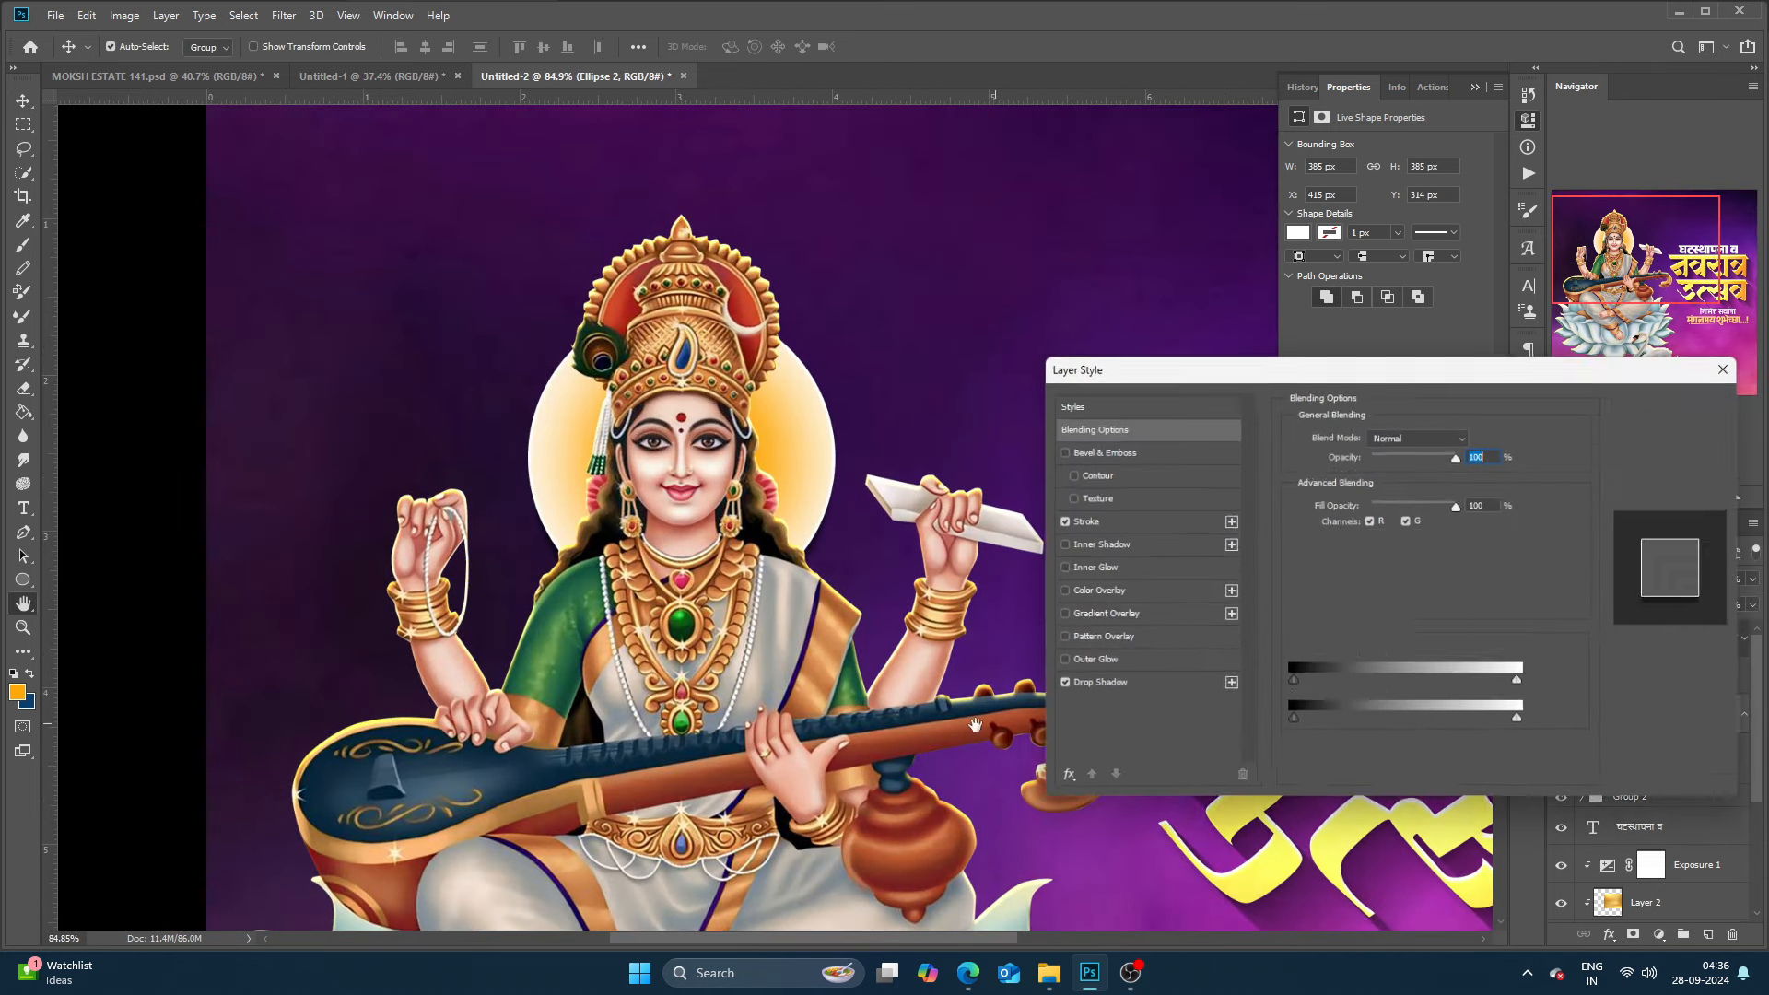
pyautogui.click(1055, 664)
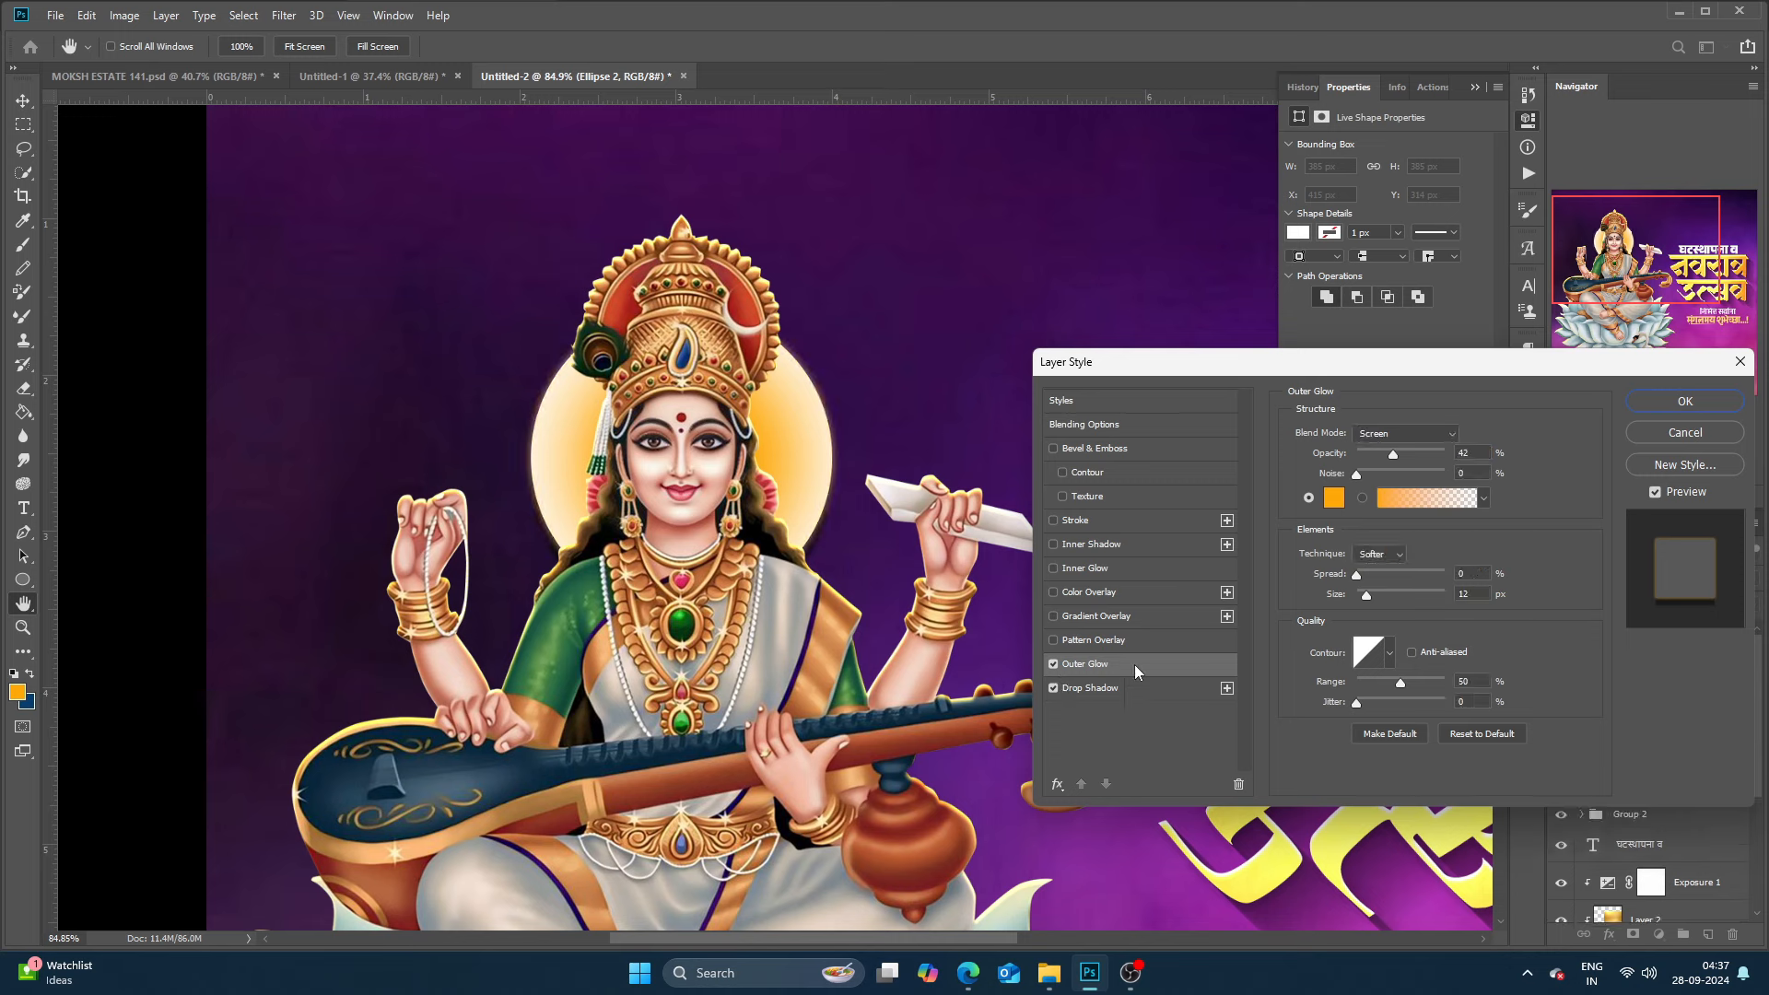
pyautogui.click(1330, 506)
pyautogui.click(1519, 560)
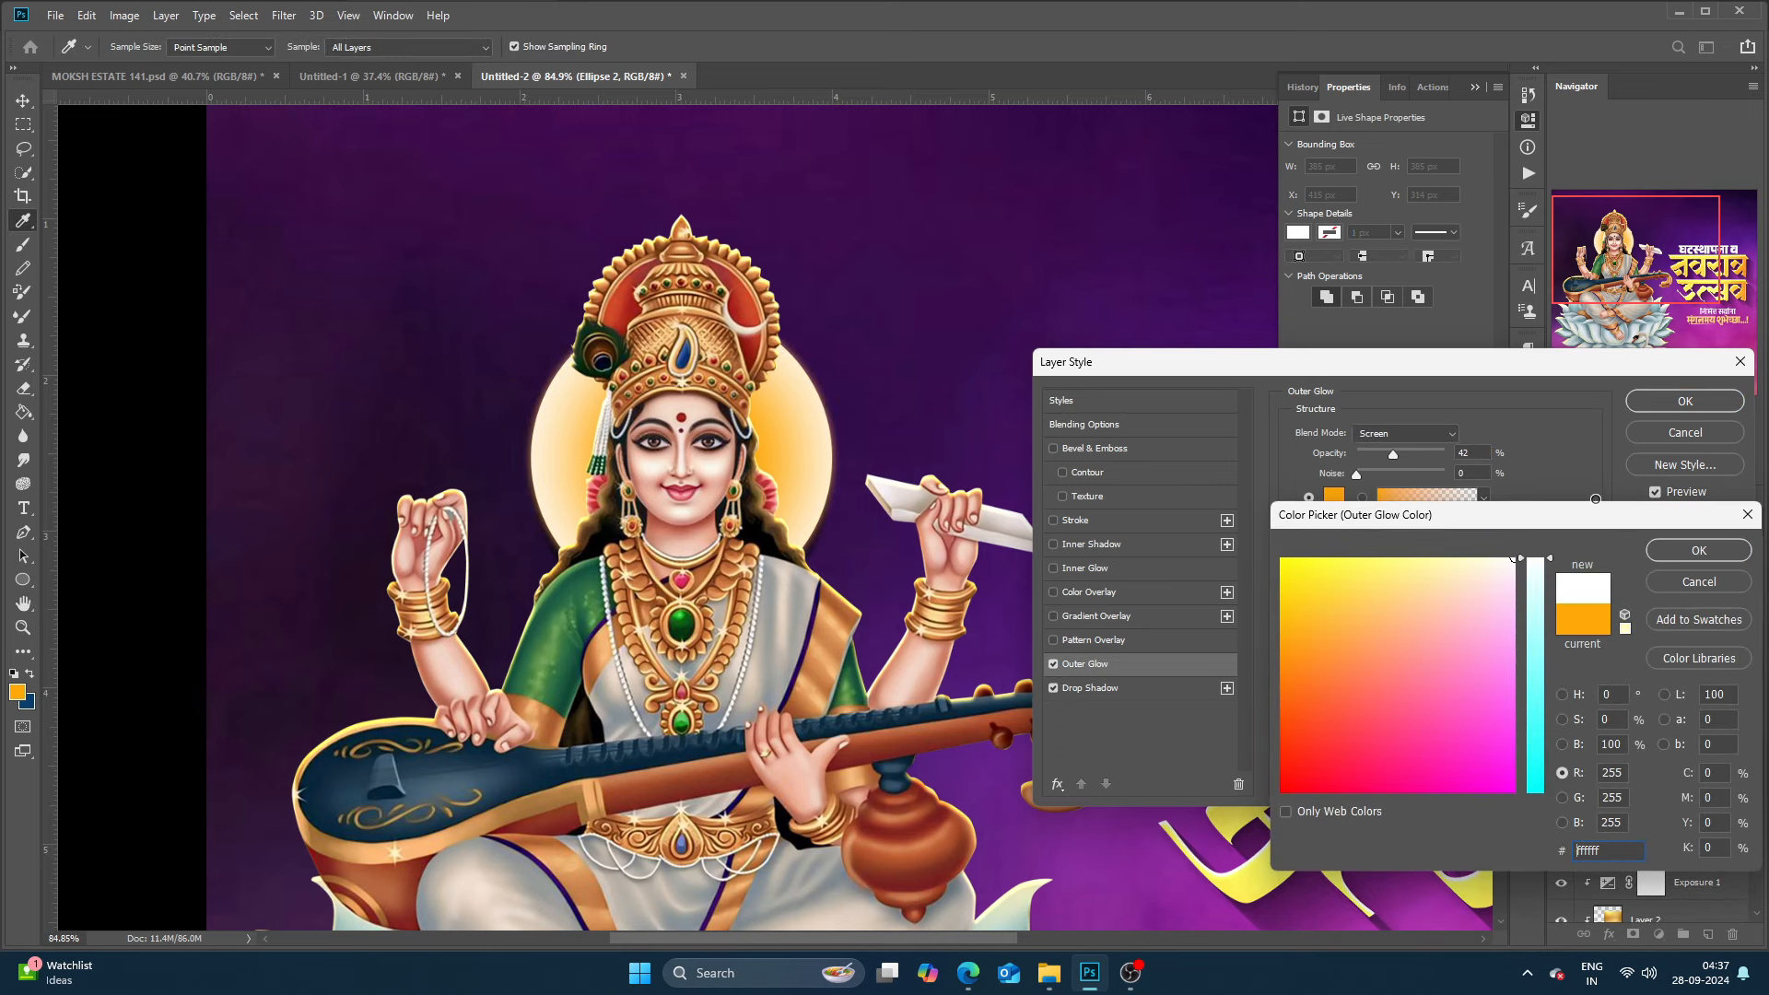
pyautogui.click(1693, 549)
pyautogui.moveTo(1393, 455); pyautogui.dragTo(1467, 457)
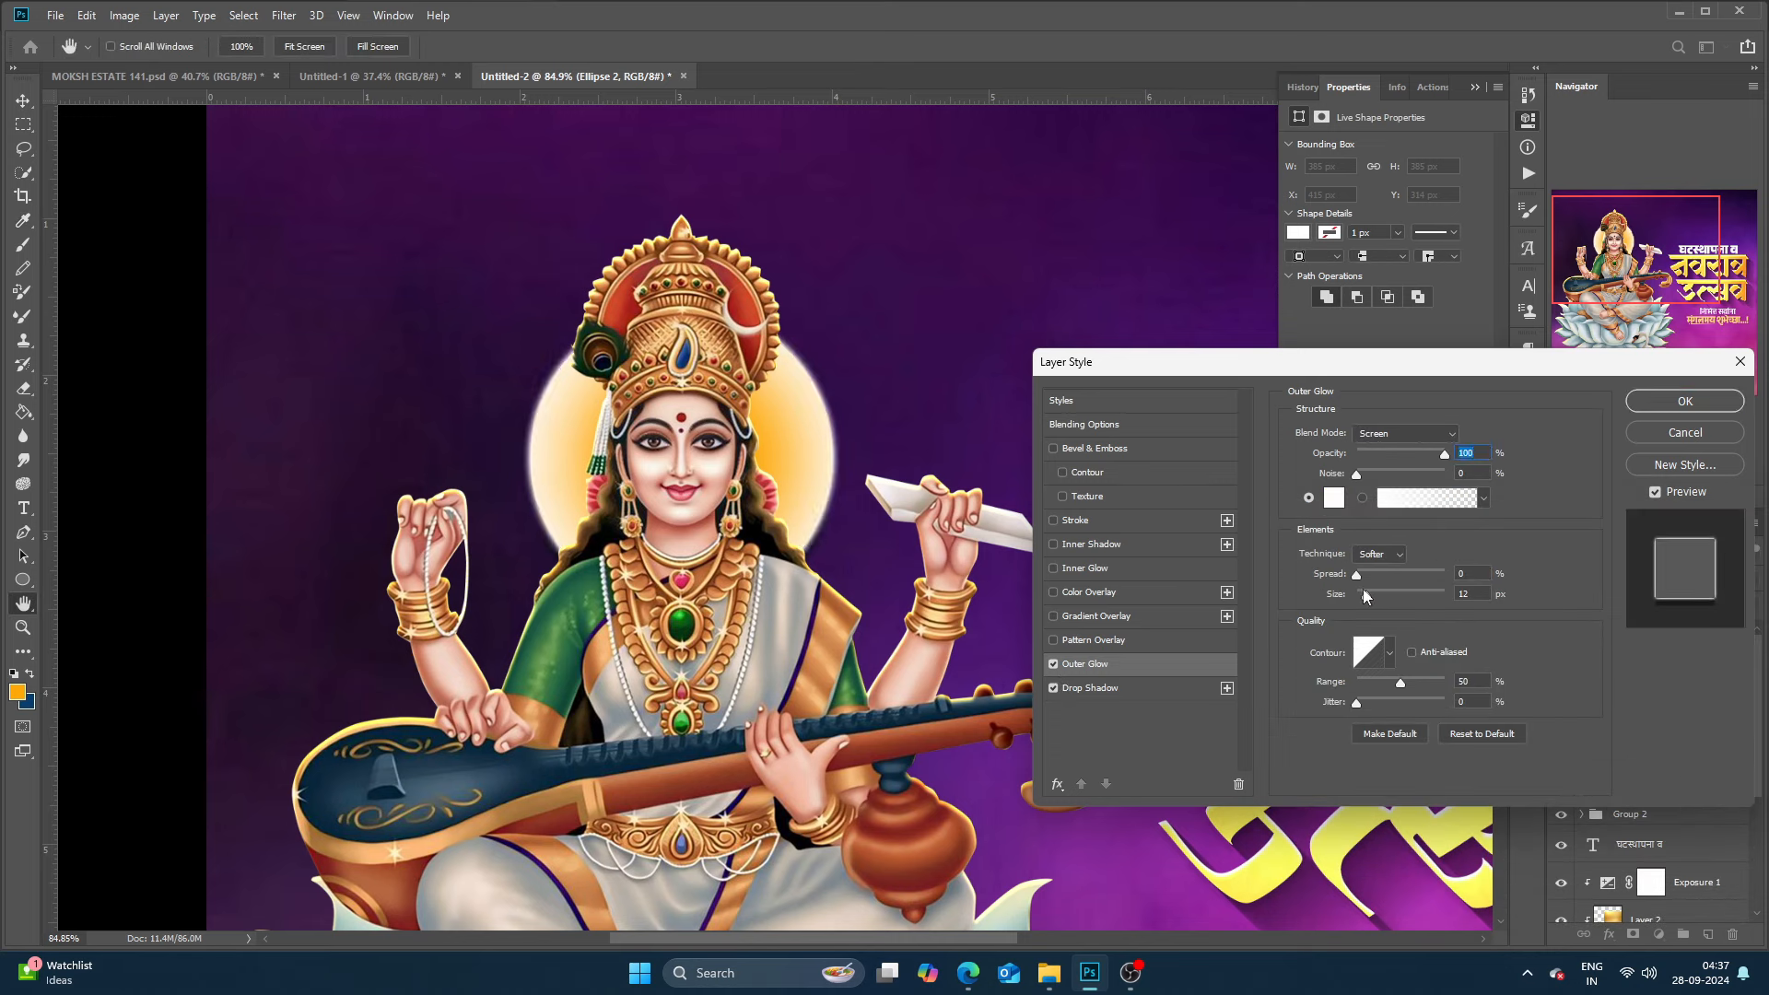
pyautogui.moveTo(1364, 592); pyautogui.dragTo(1367, 590)
pyautogui.press('Return')
# Group the goddess, orange glow and circle layers and add a layer mask to the group.
pyautogui.moveTo(637, 405); pyautogui.dragTo(524, 365)
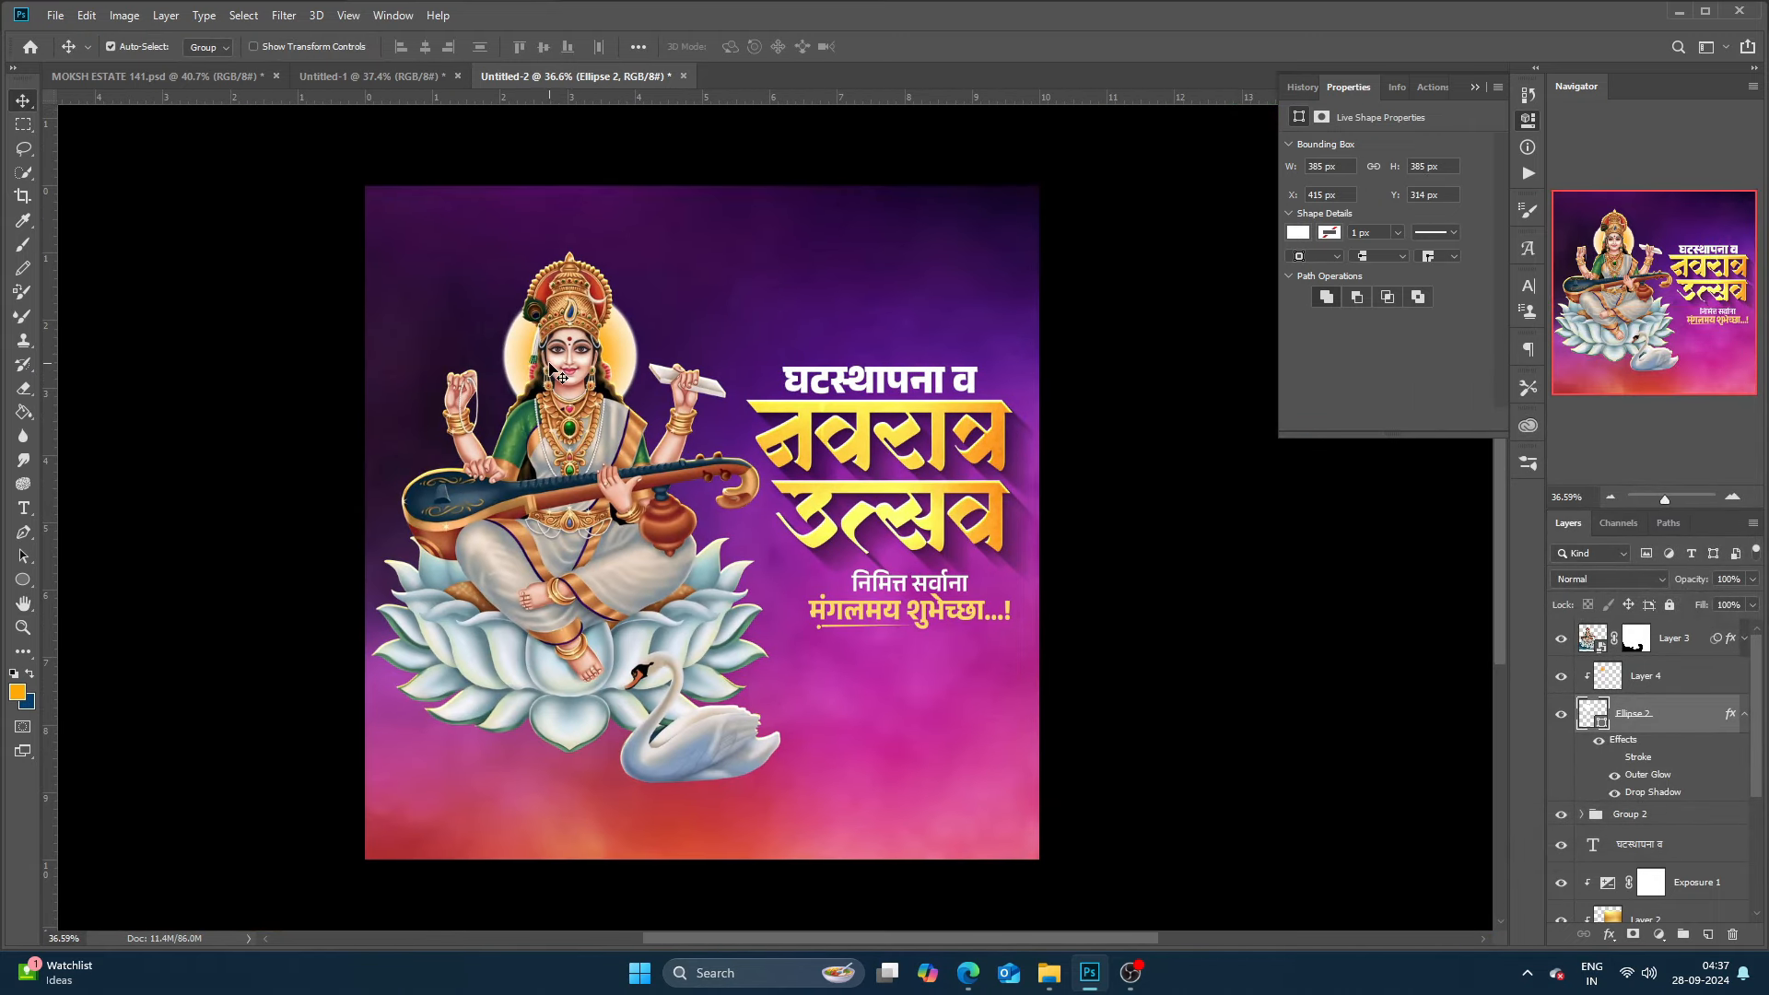
pyautogui.keyDown('shift'); pyautogui.click(1678, 648); pyautogui.keyUp('shift')
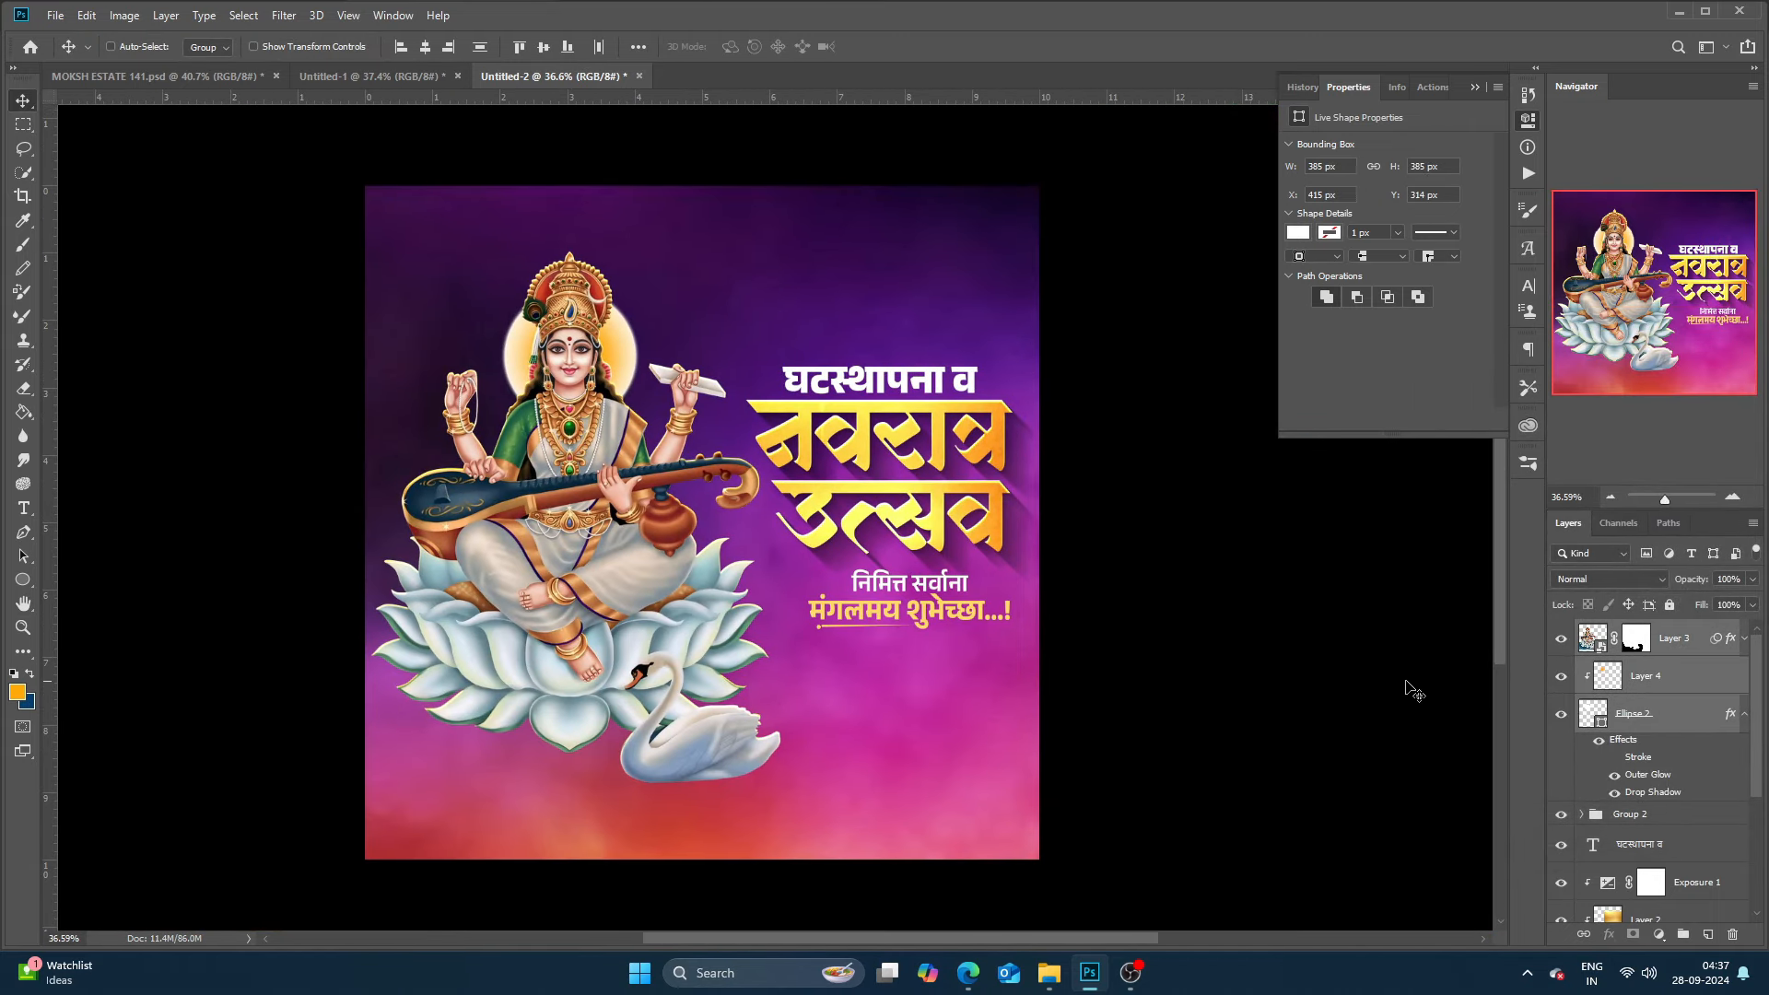
pyautogui.hotkey('ctrl', 'g')
pyautogui.click(1633, 935)
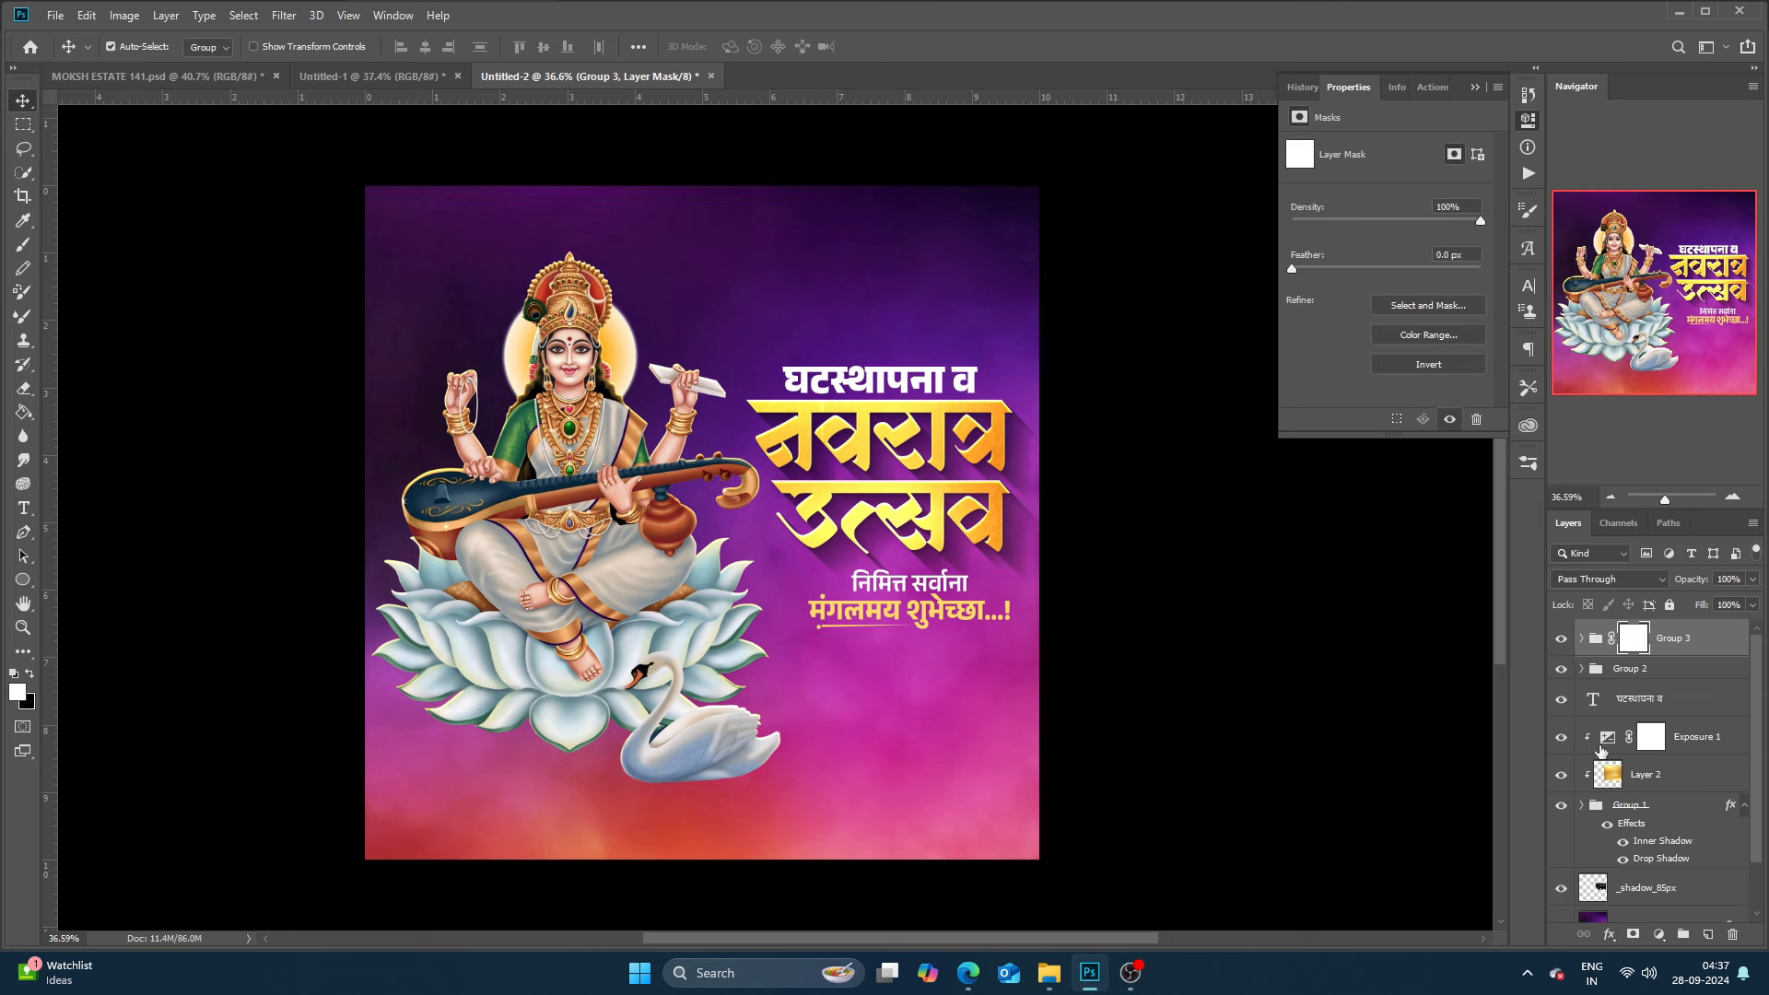
# Fade the lower edges of the lotus and swan on the group's mask using a soft eraser of about 300 to 400 px.
pyautogui.press('e')
pyautogui.scroll(1, 650, 675)
pyautogui.scroll(1, 650, 674)
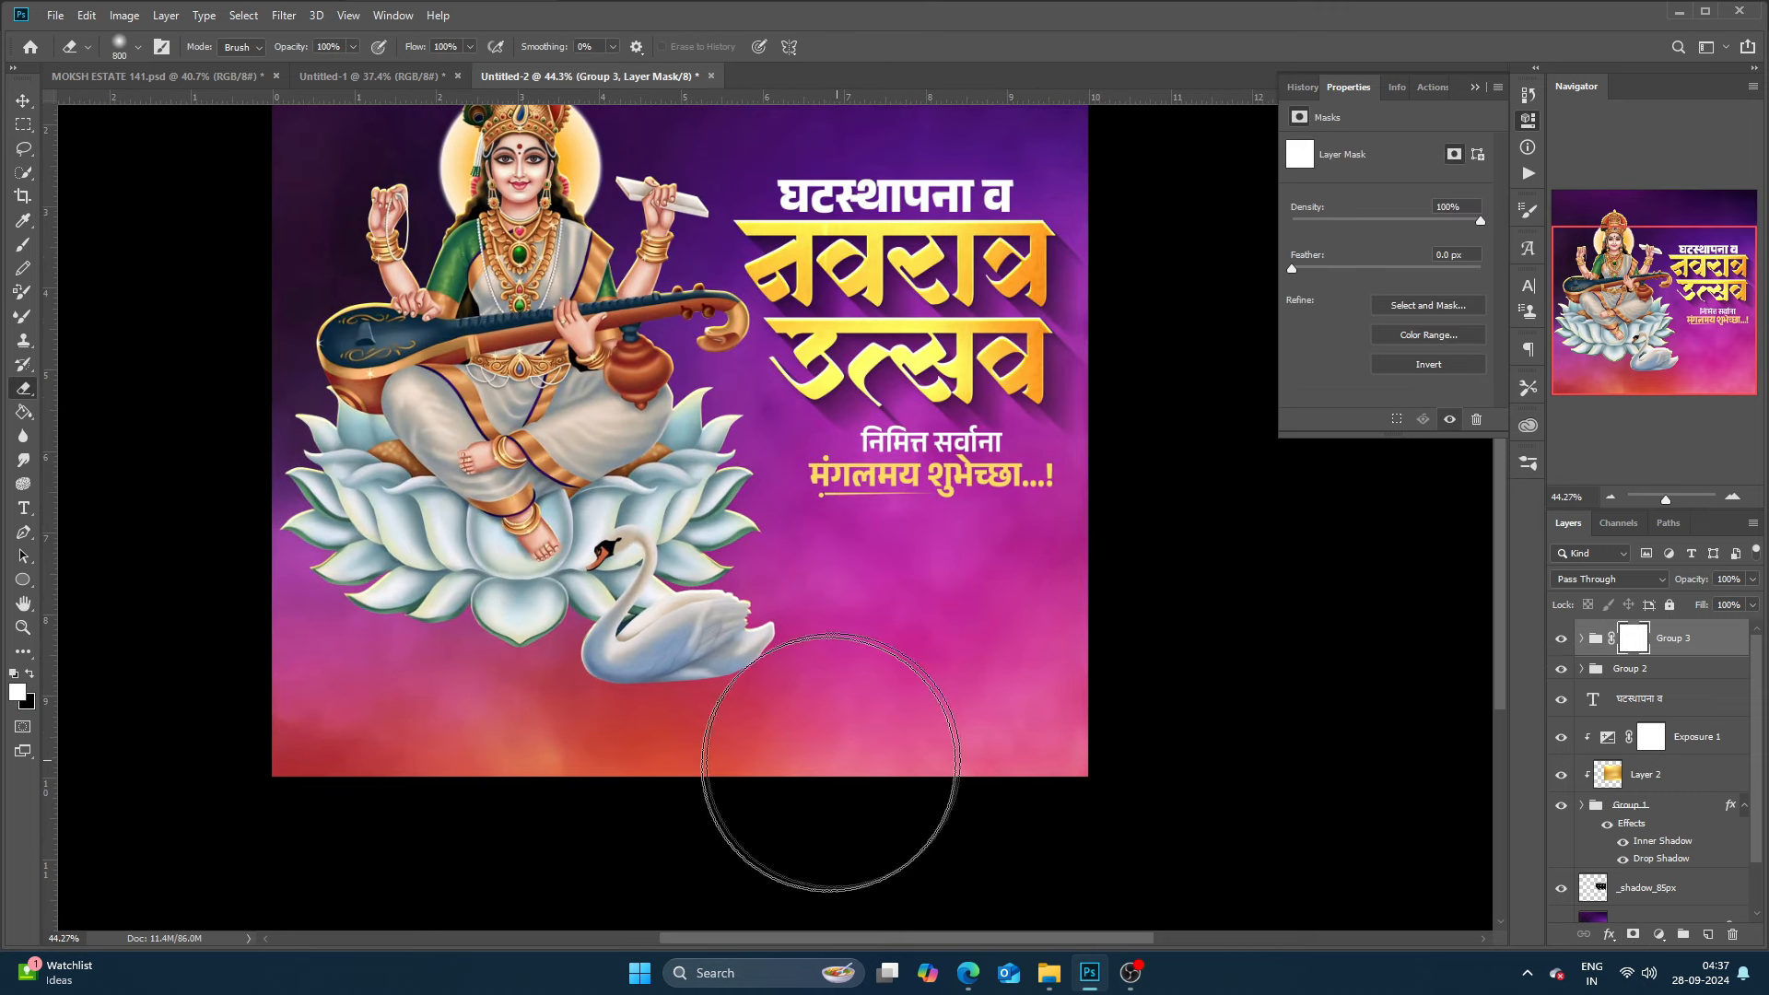
pyautogui.press('[')
pyautogui.press('[')
pyautogui.press('[')
pyautogui.press('[')
pyautogui.press('[')
pyautogui.press('[')
pyautogui.press('[')
pyautogui.press('[')
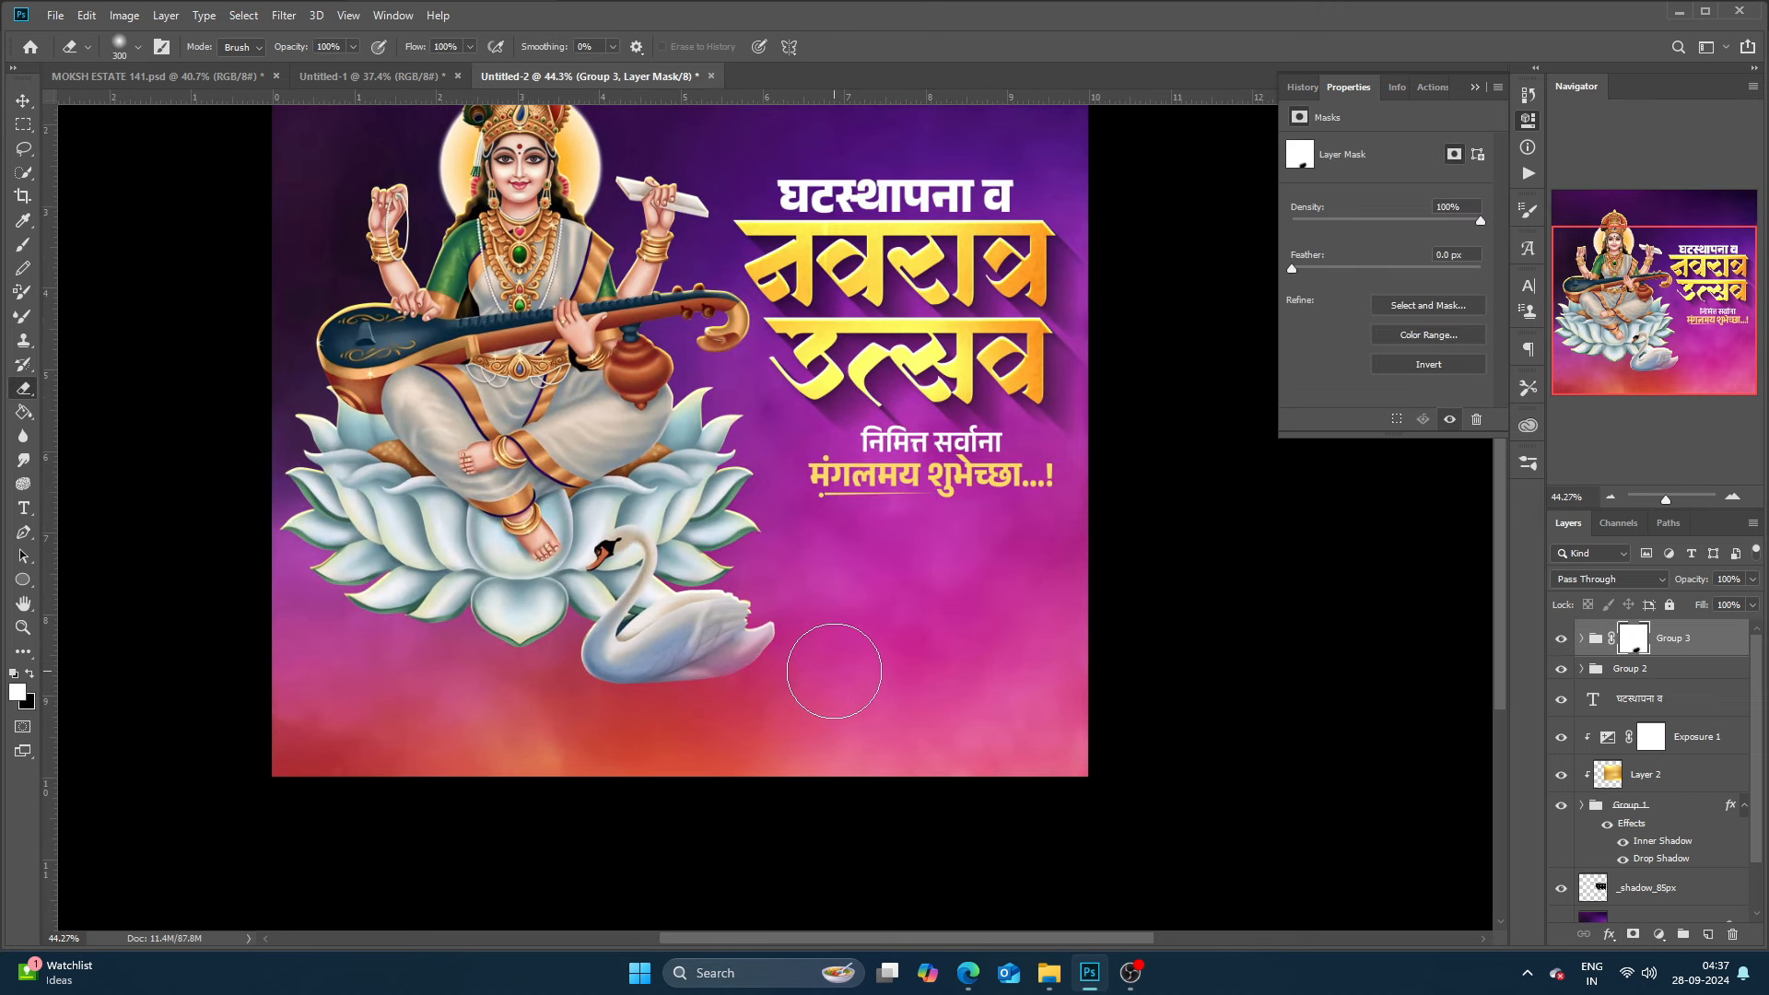
pyautogui.moveTo(820, 651)
pyautogui.mouseDown()
pyautogui.moveTo(660, 749)
pyautogui.moveTo(326, 668)
pyautogui.moveTo(269, 626)
pyautogui.moveTo(252, 592)
pyautogui.mouseUp()
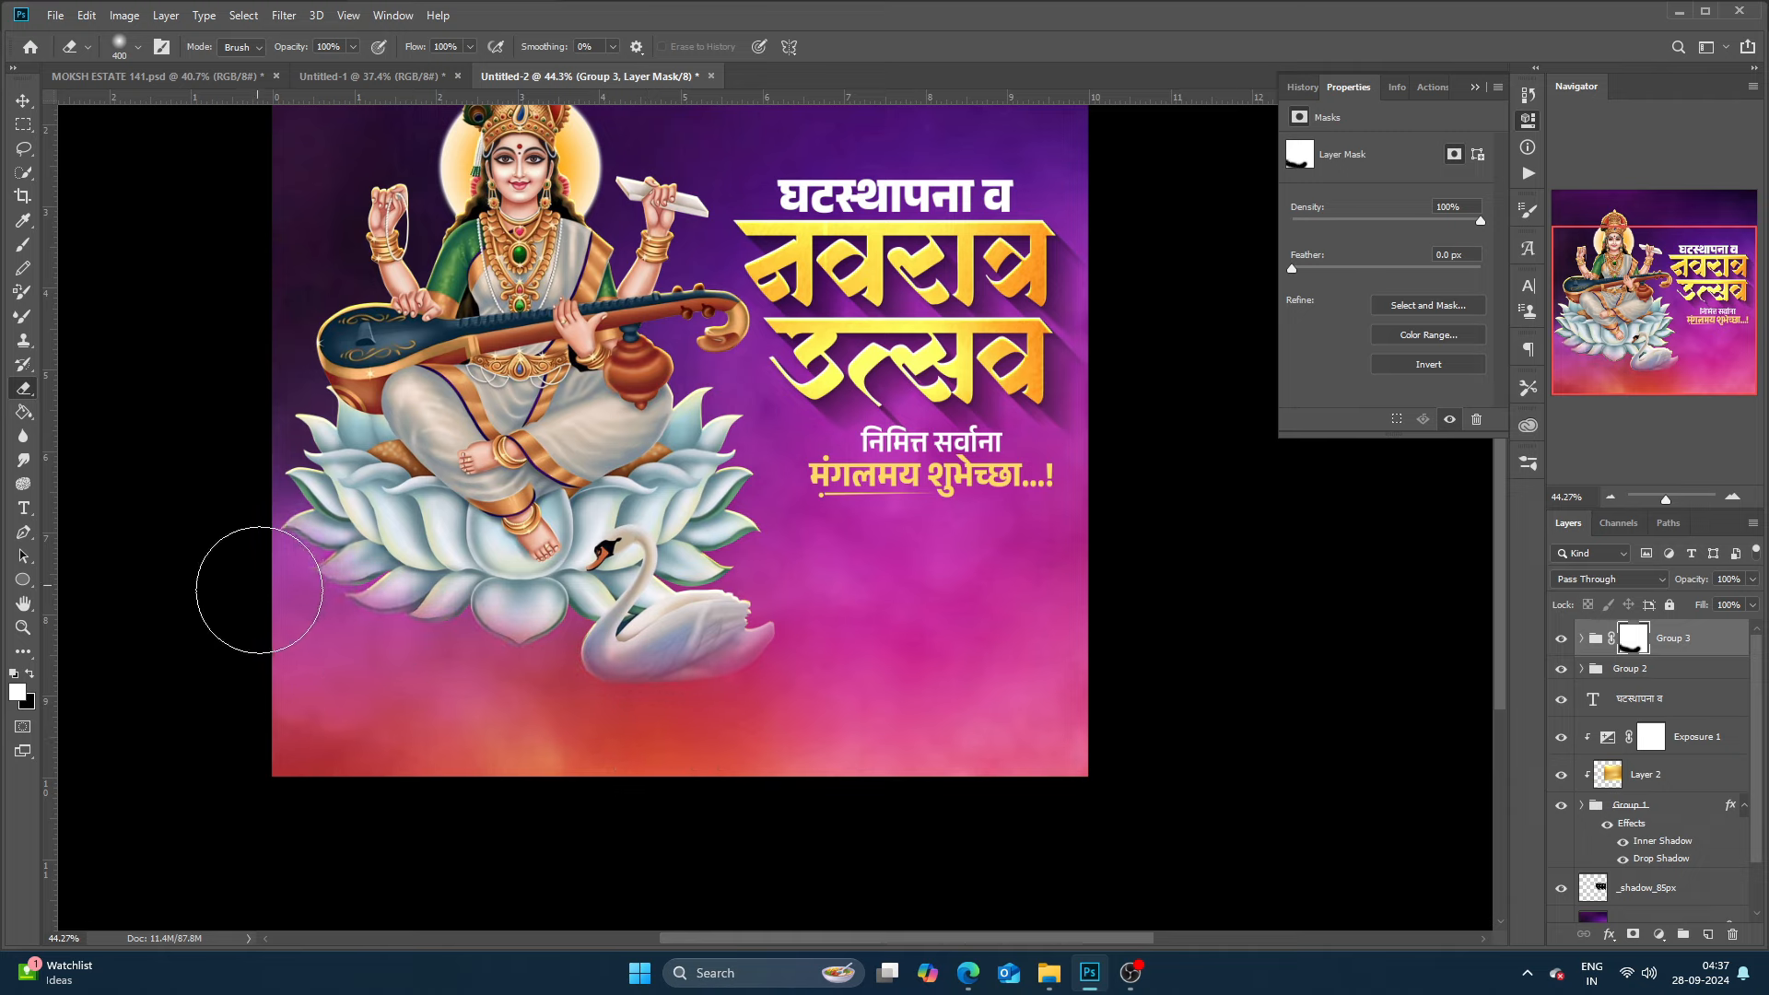
pyautogui.press(']')
pyautogui.press('[')
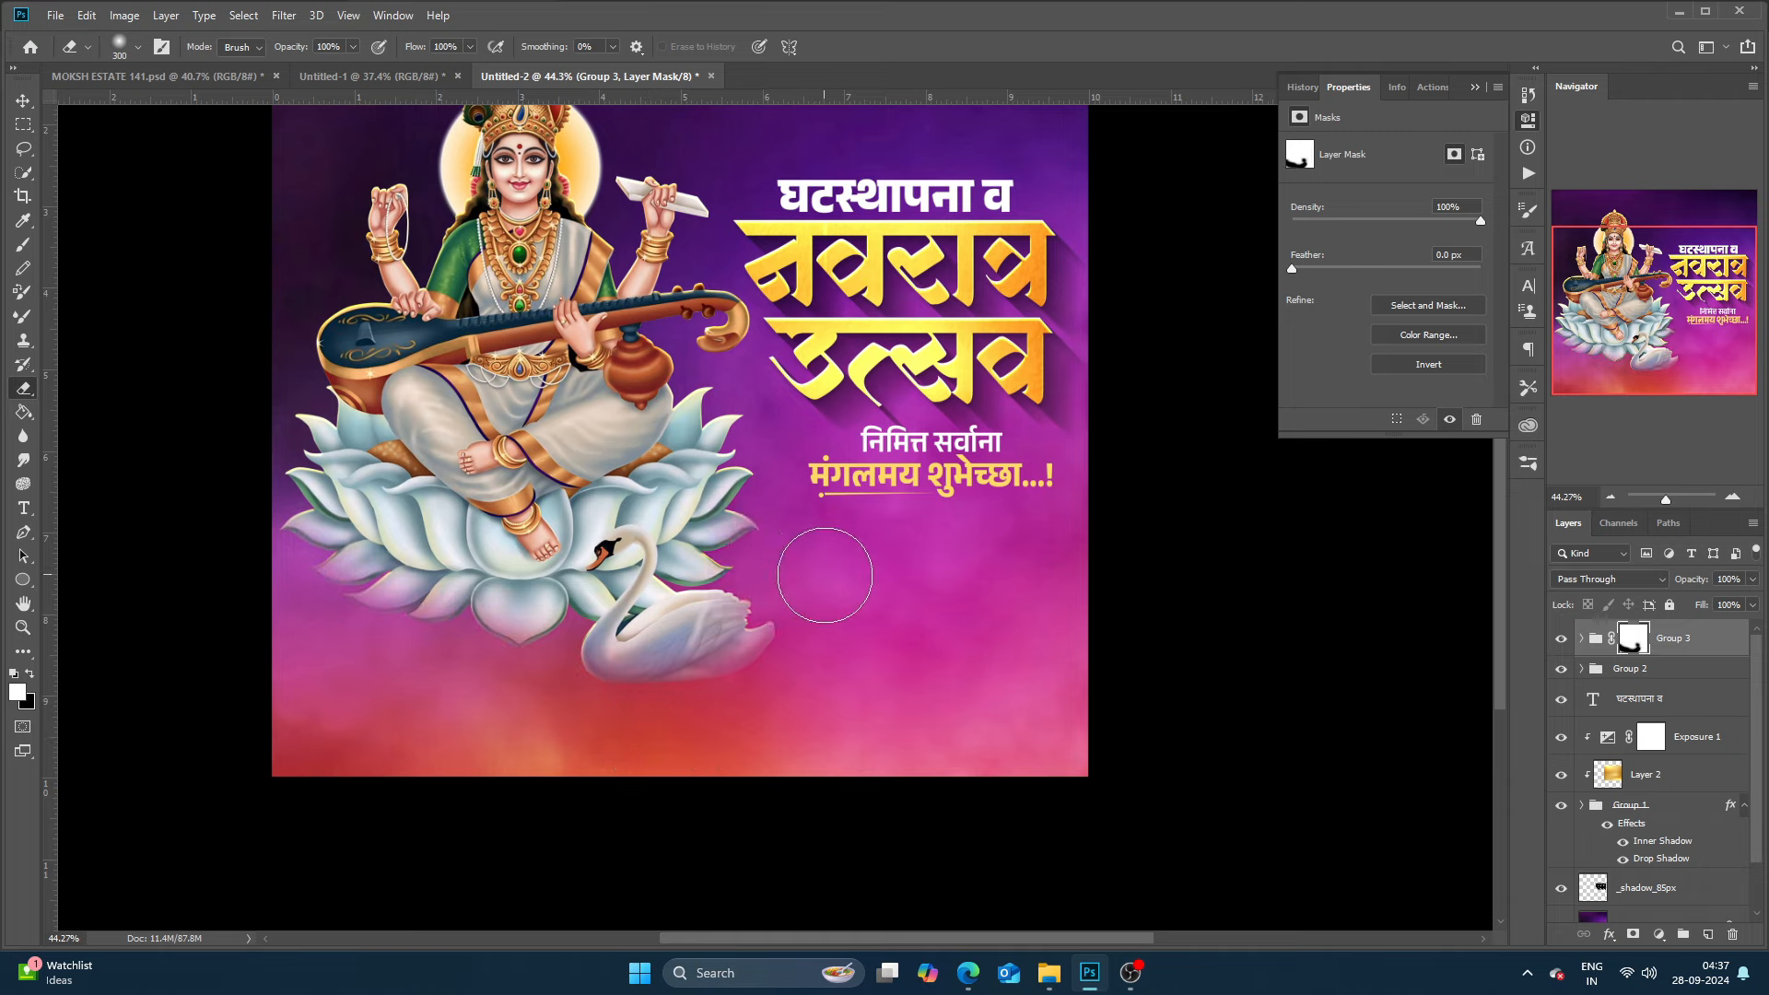
pyautogui.press('v')
pyautogui.scroll(-1, 712, 508)
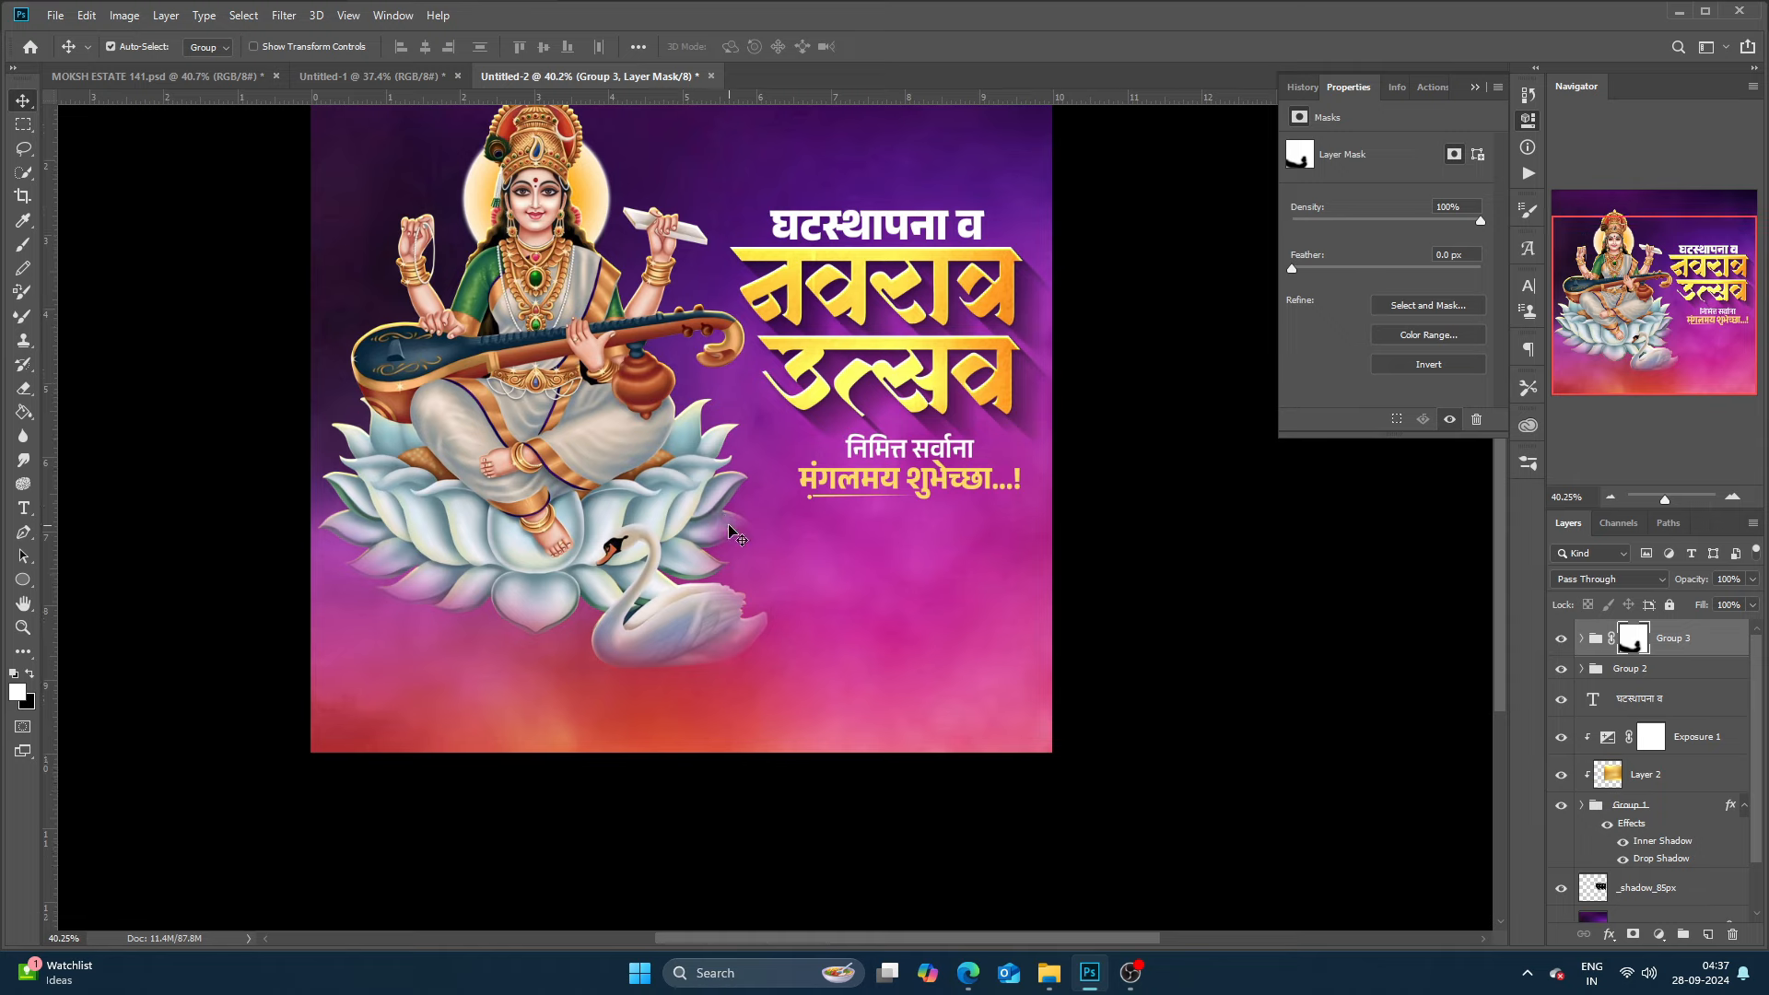
pyautogui.scroll(-1, 1559, 805)
# Add a new layer directly above the purple-pink background image and choose the 2600 px cloud brush.
pyautogui.click(1630, 866)
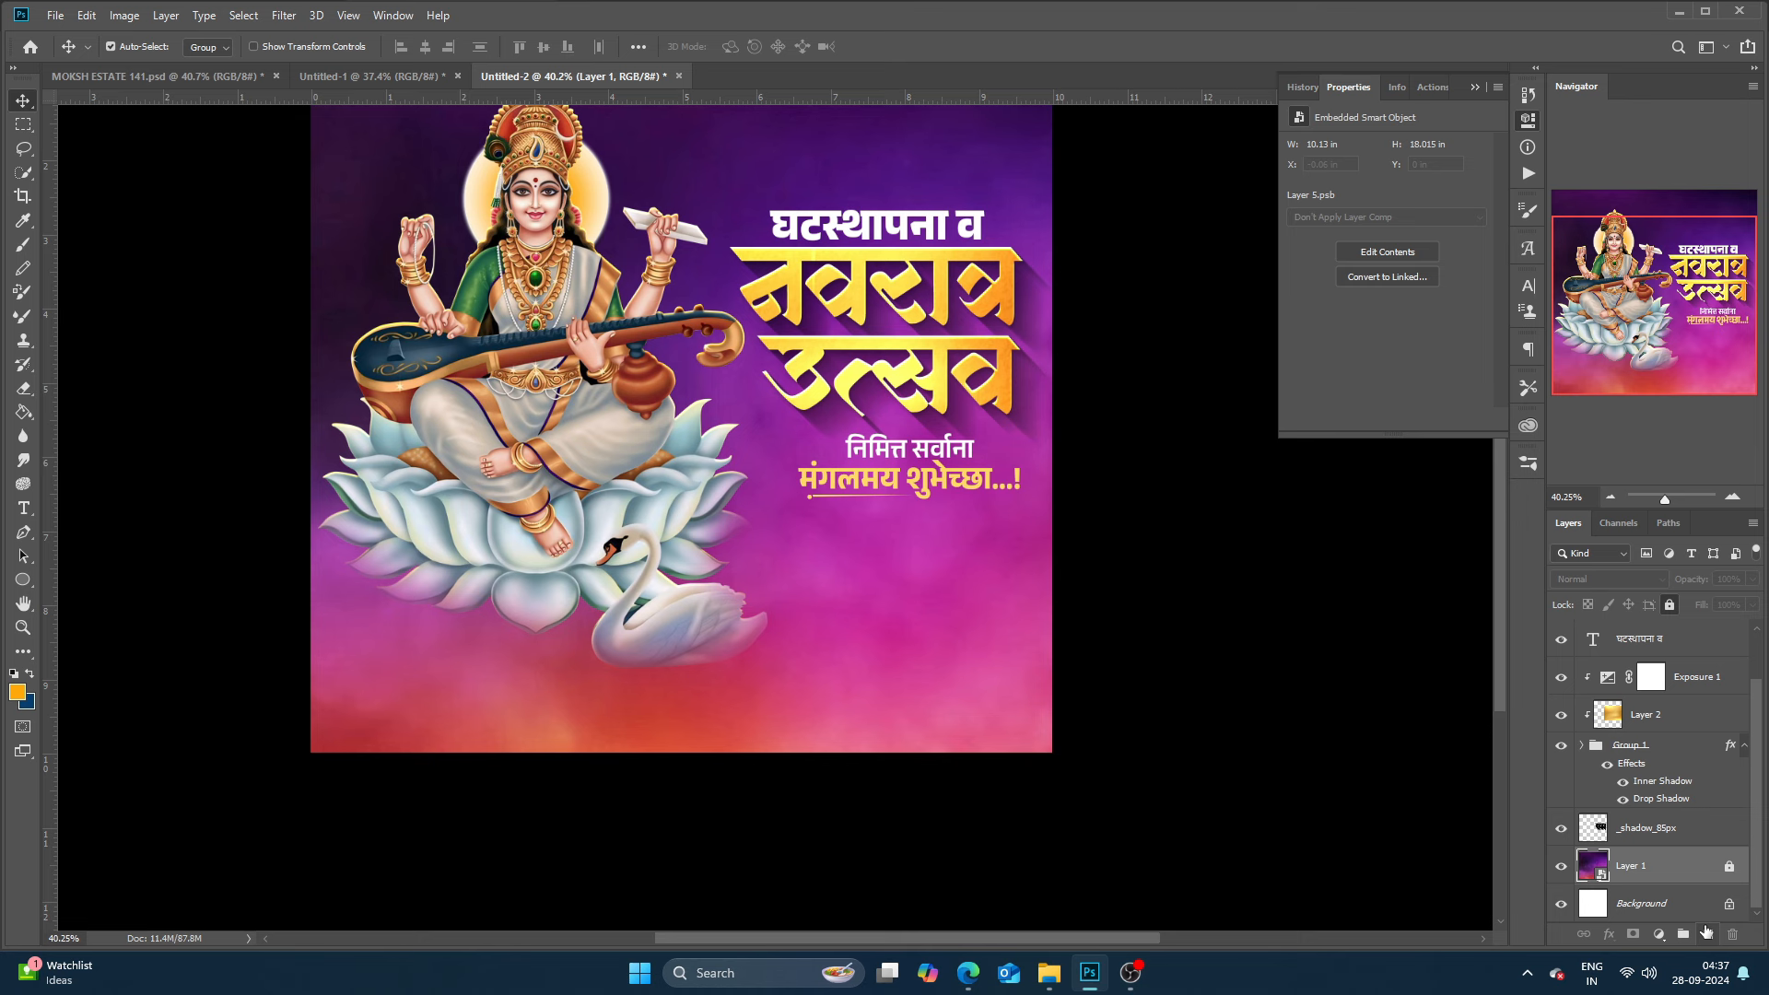
pyautogui.click(1705, 932)
pyautogui.press('b')
pyautogui.click(138, 46)
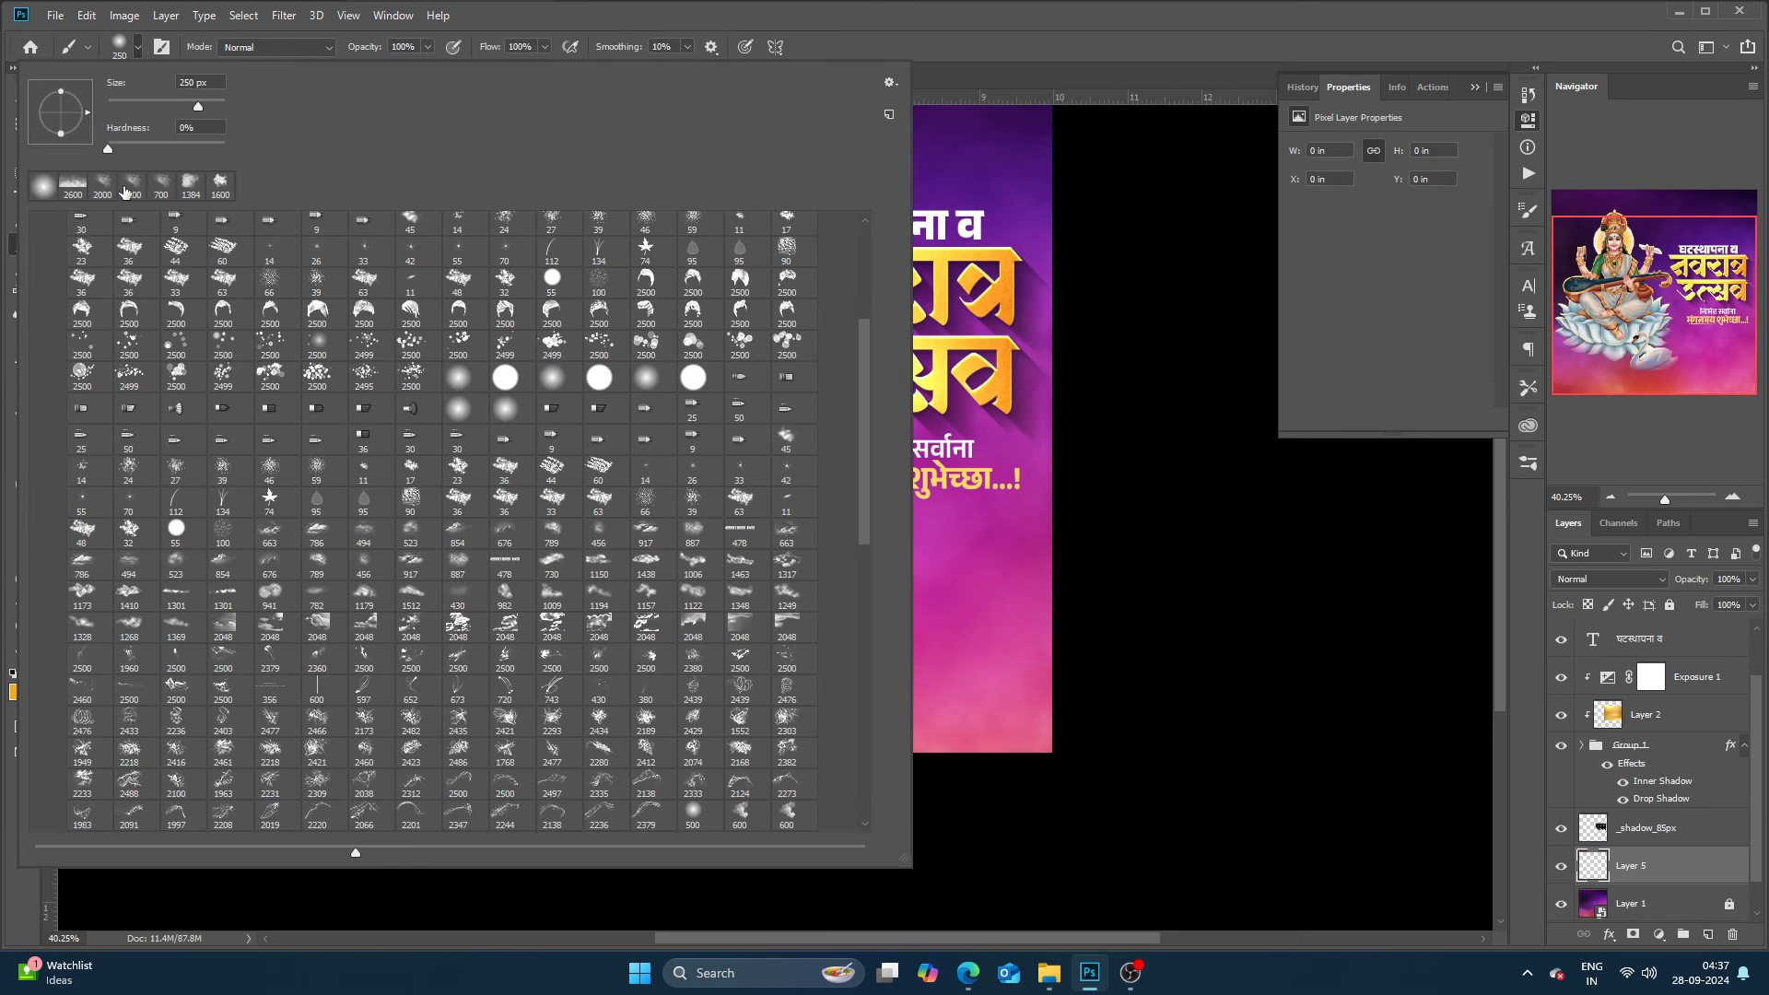
pyautogui.press('Return')
# Set the foreground colour to blue and stamp blue clouds about 6.6 in high across the lower part of the design.
pyautogui.click(18, 692)
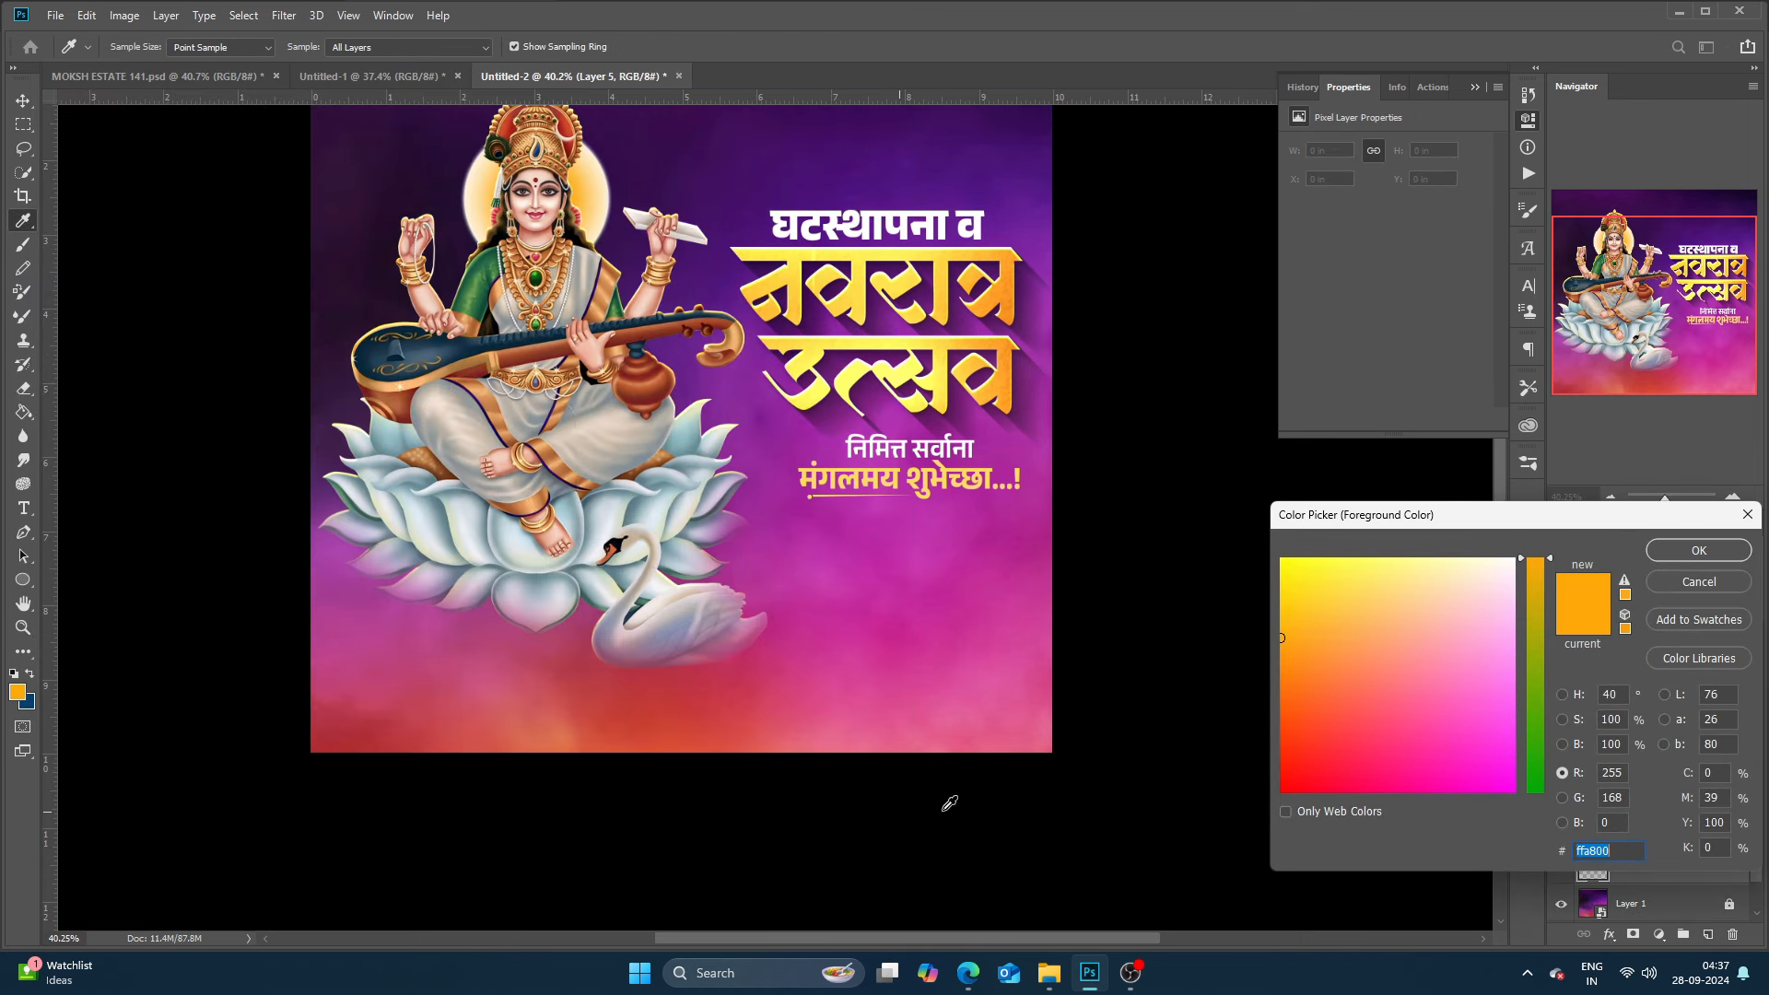
pyautogui.click(1561, 694)
pyautogui.moveTo(1534, 710); pyautogui.dragTo(1534, 661)
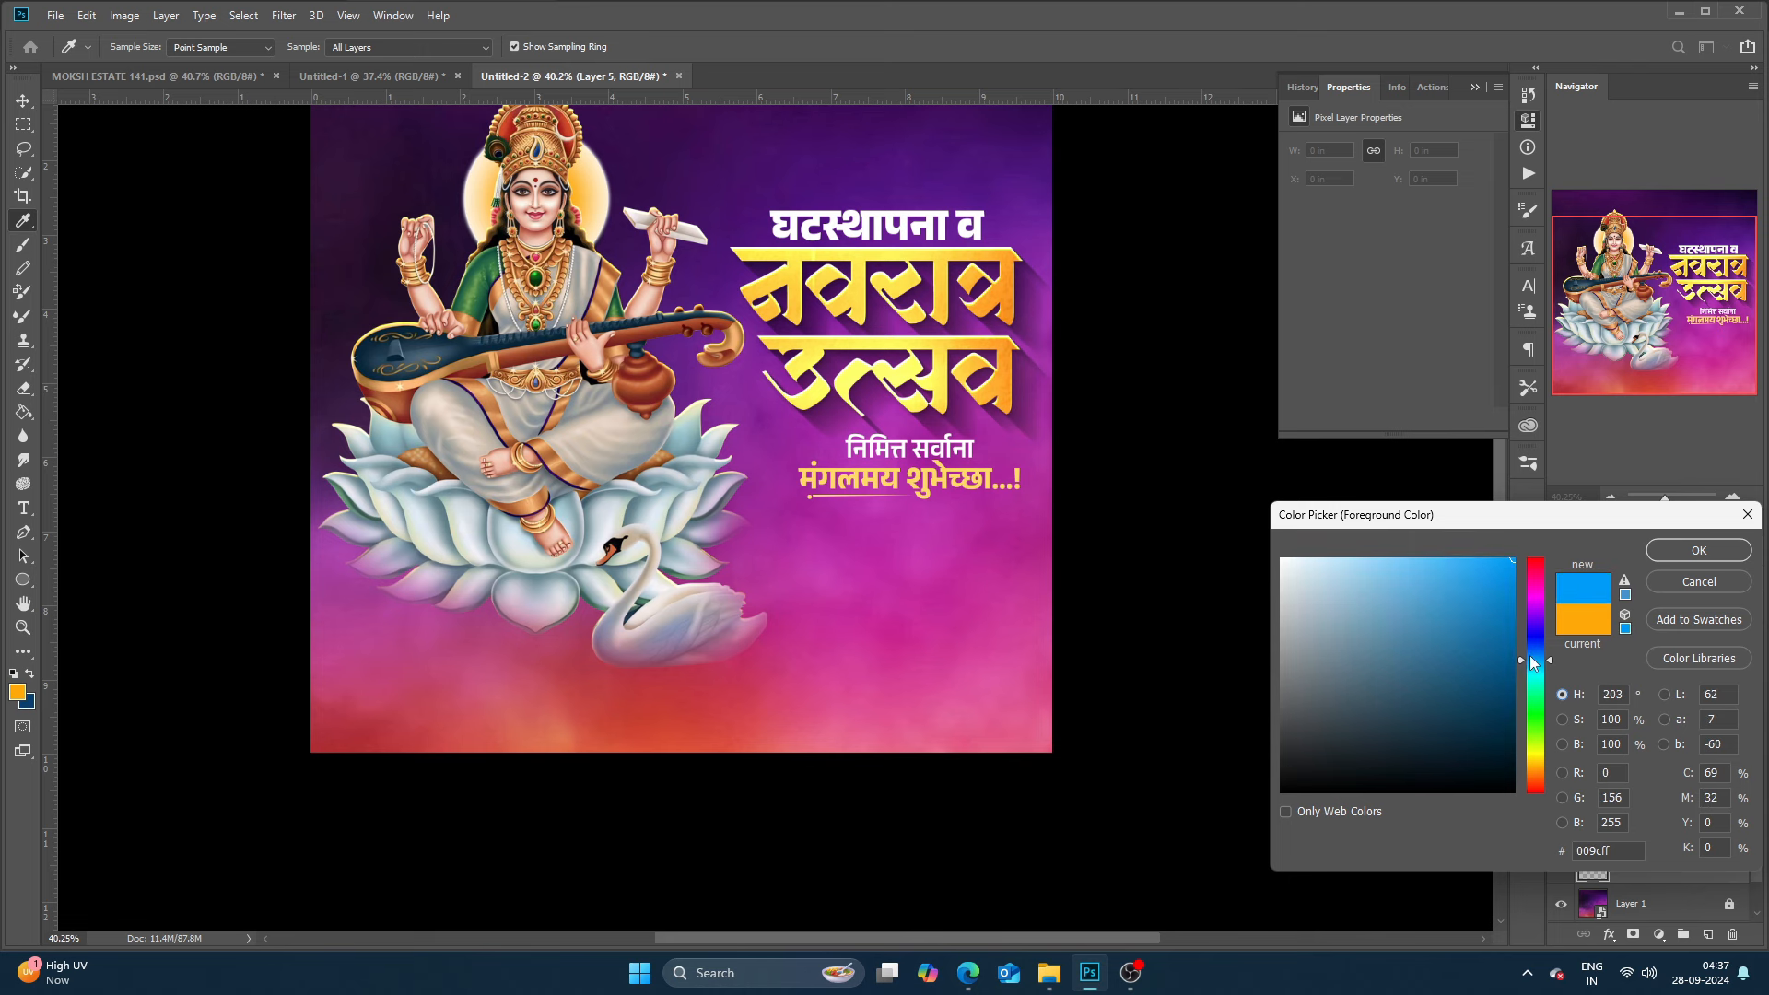
pyautogui.press('Return')
pyautogui.scroll(-2, 686, 590)
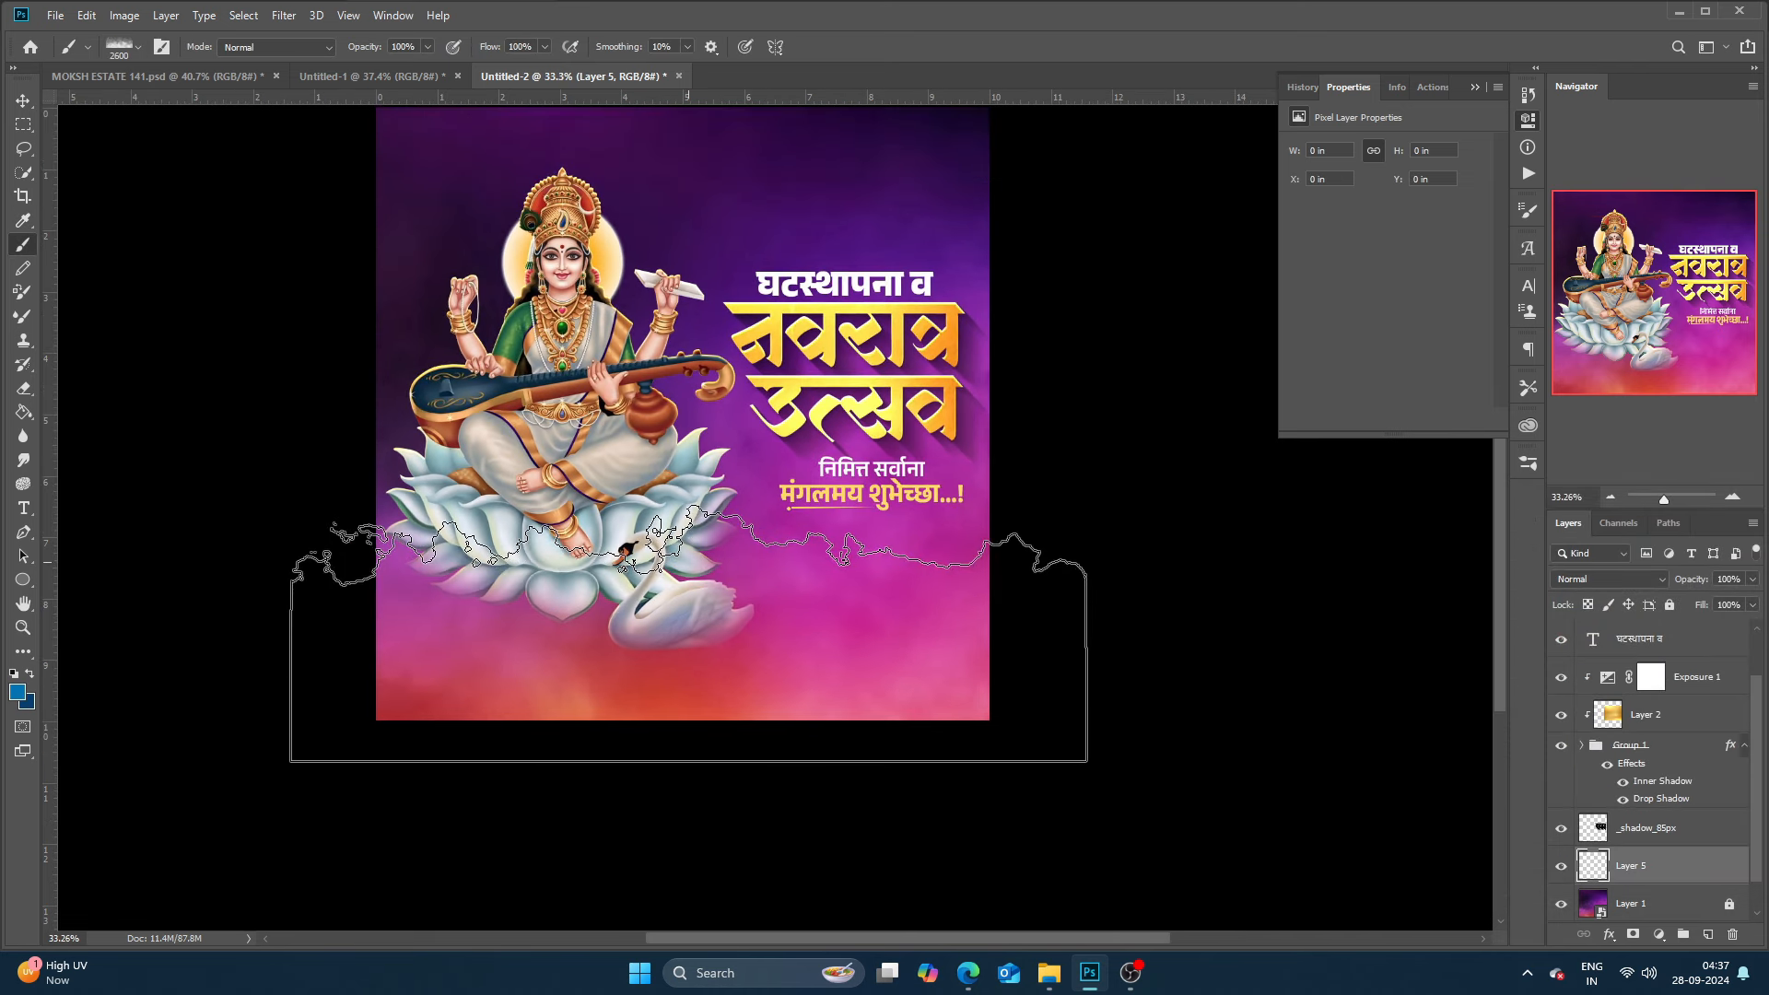
pyautogui.click(695, 629)
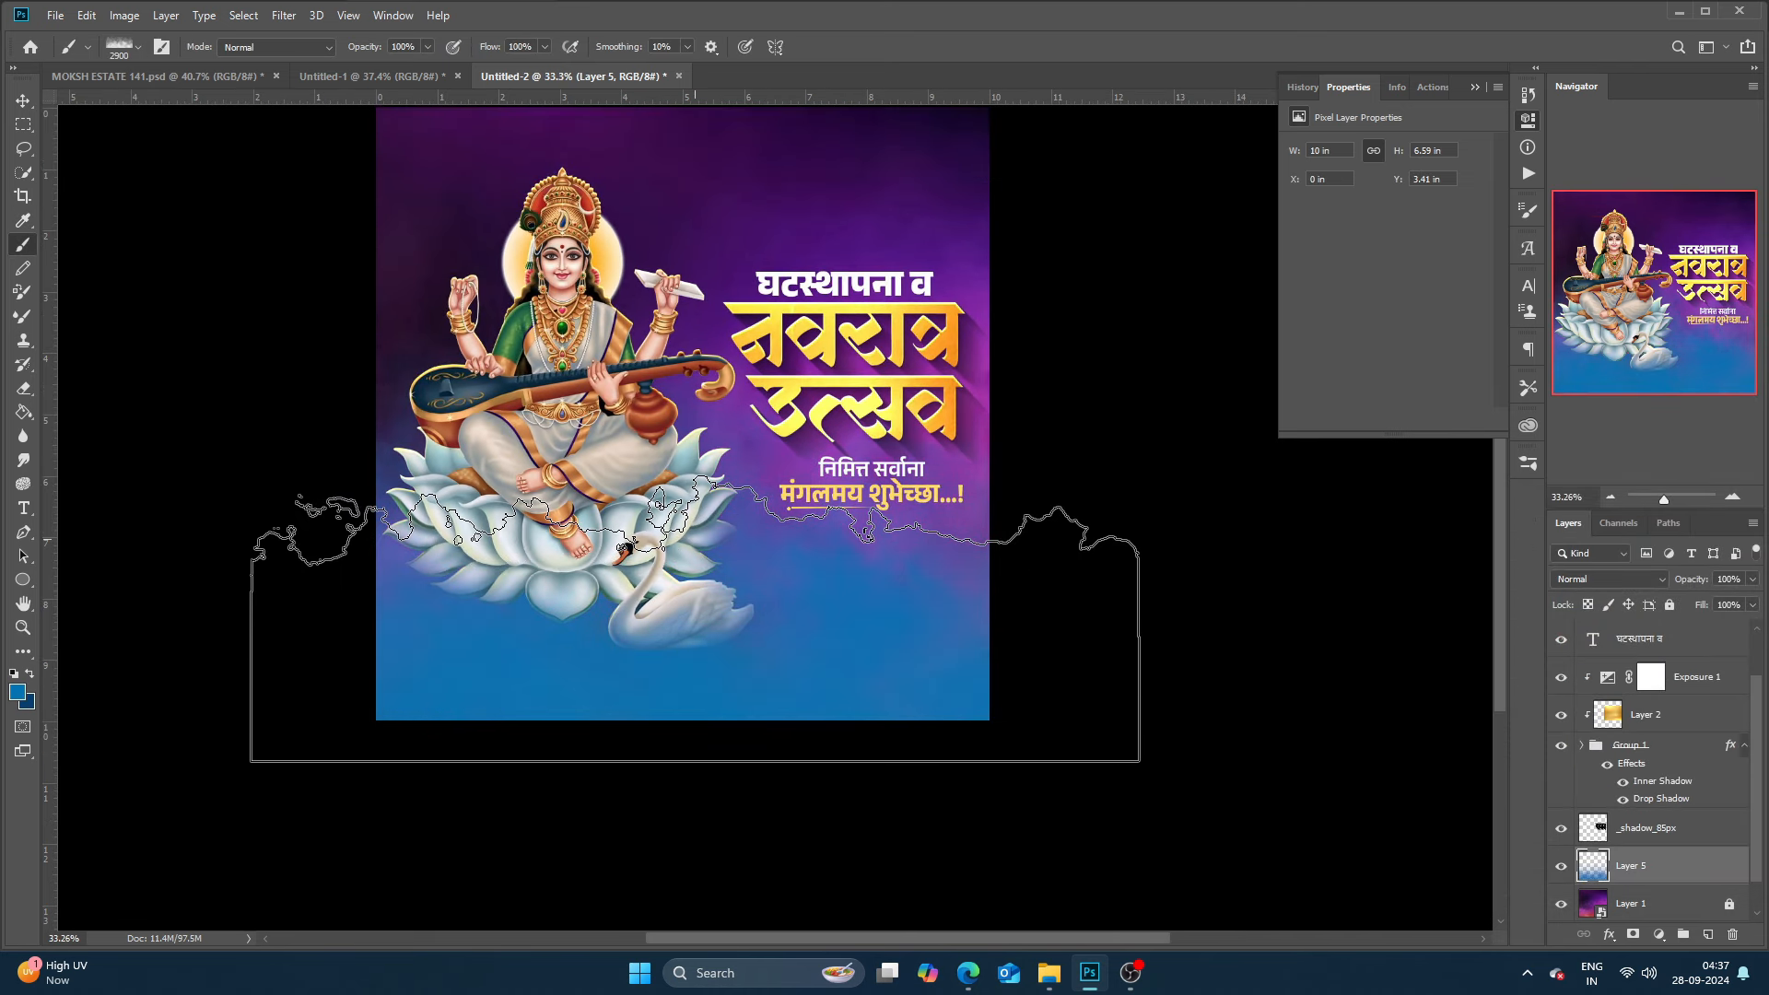
# Stretch the blue cloud layer to about 10.6 by 8.6 in, raising its upper-right corner and extending its sides past the canvas.
pyautogui.hotkey('ctrl', 't')
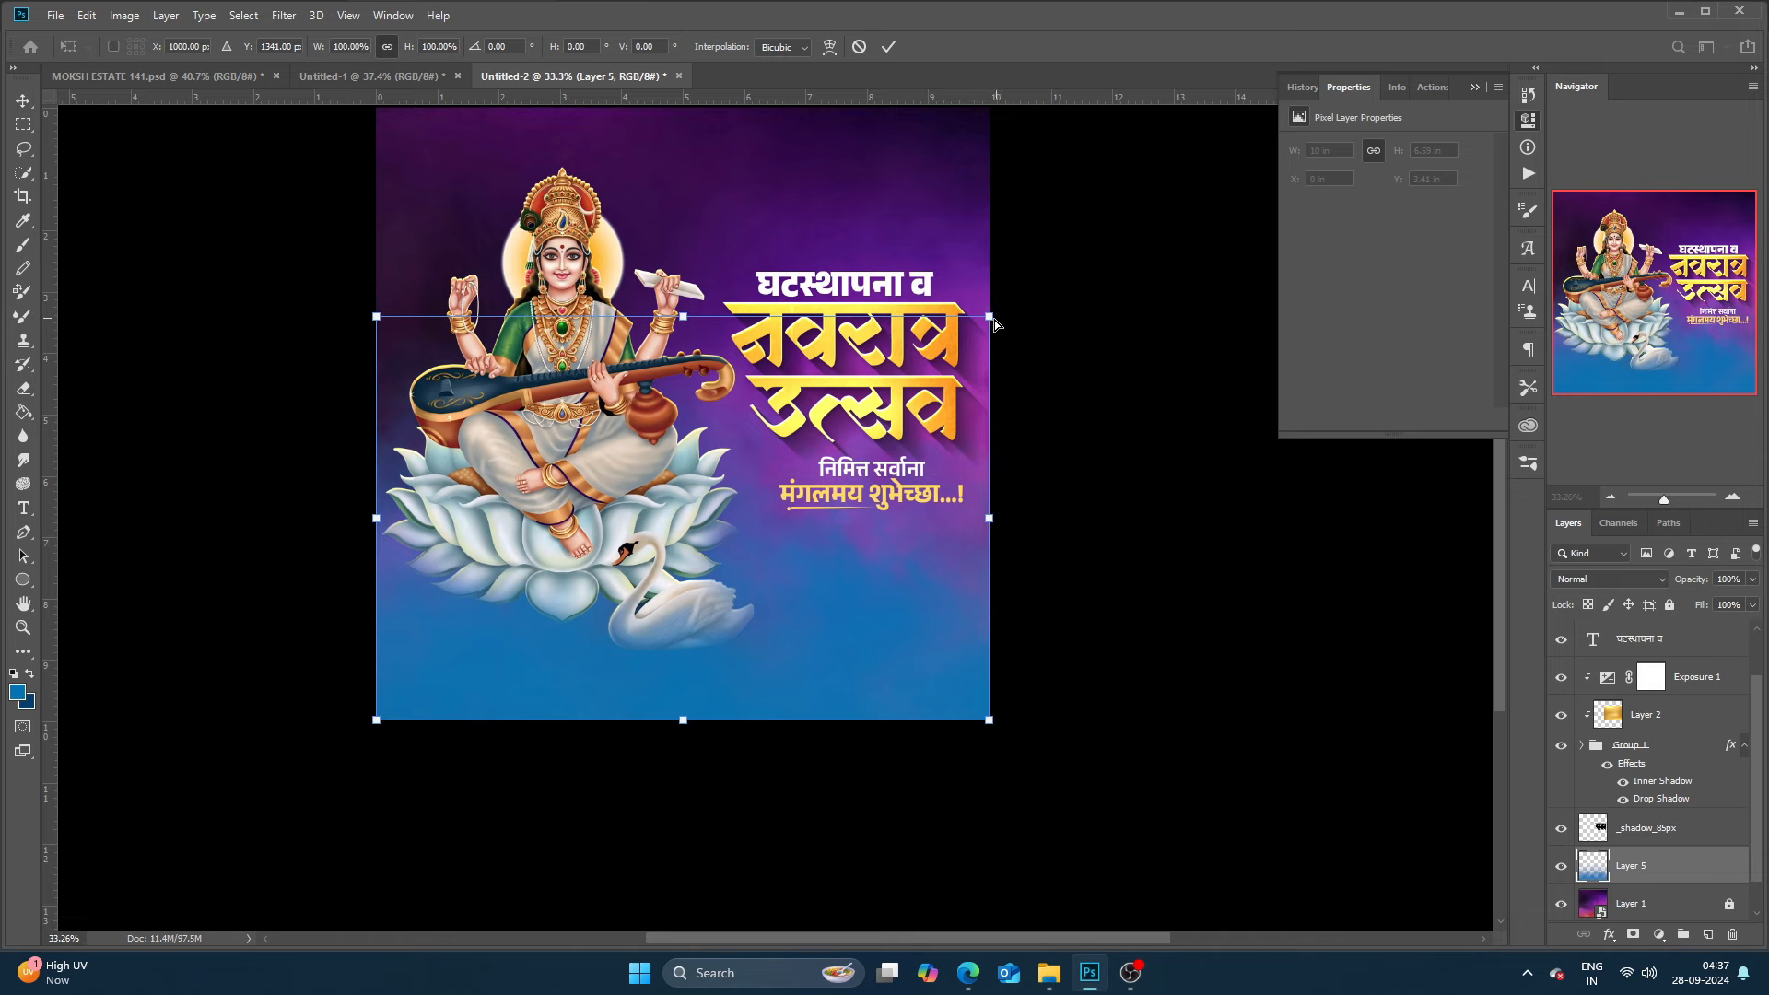
pyautogui.moveTo(995, 323); pyautogui.dragTo(984, 220)
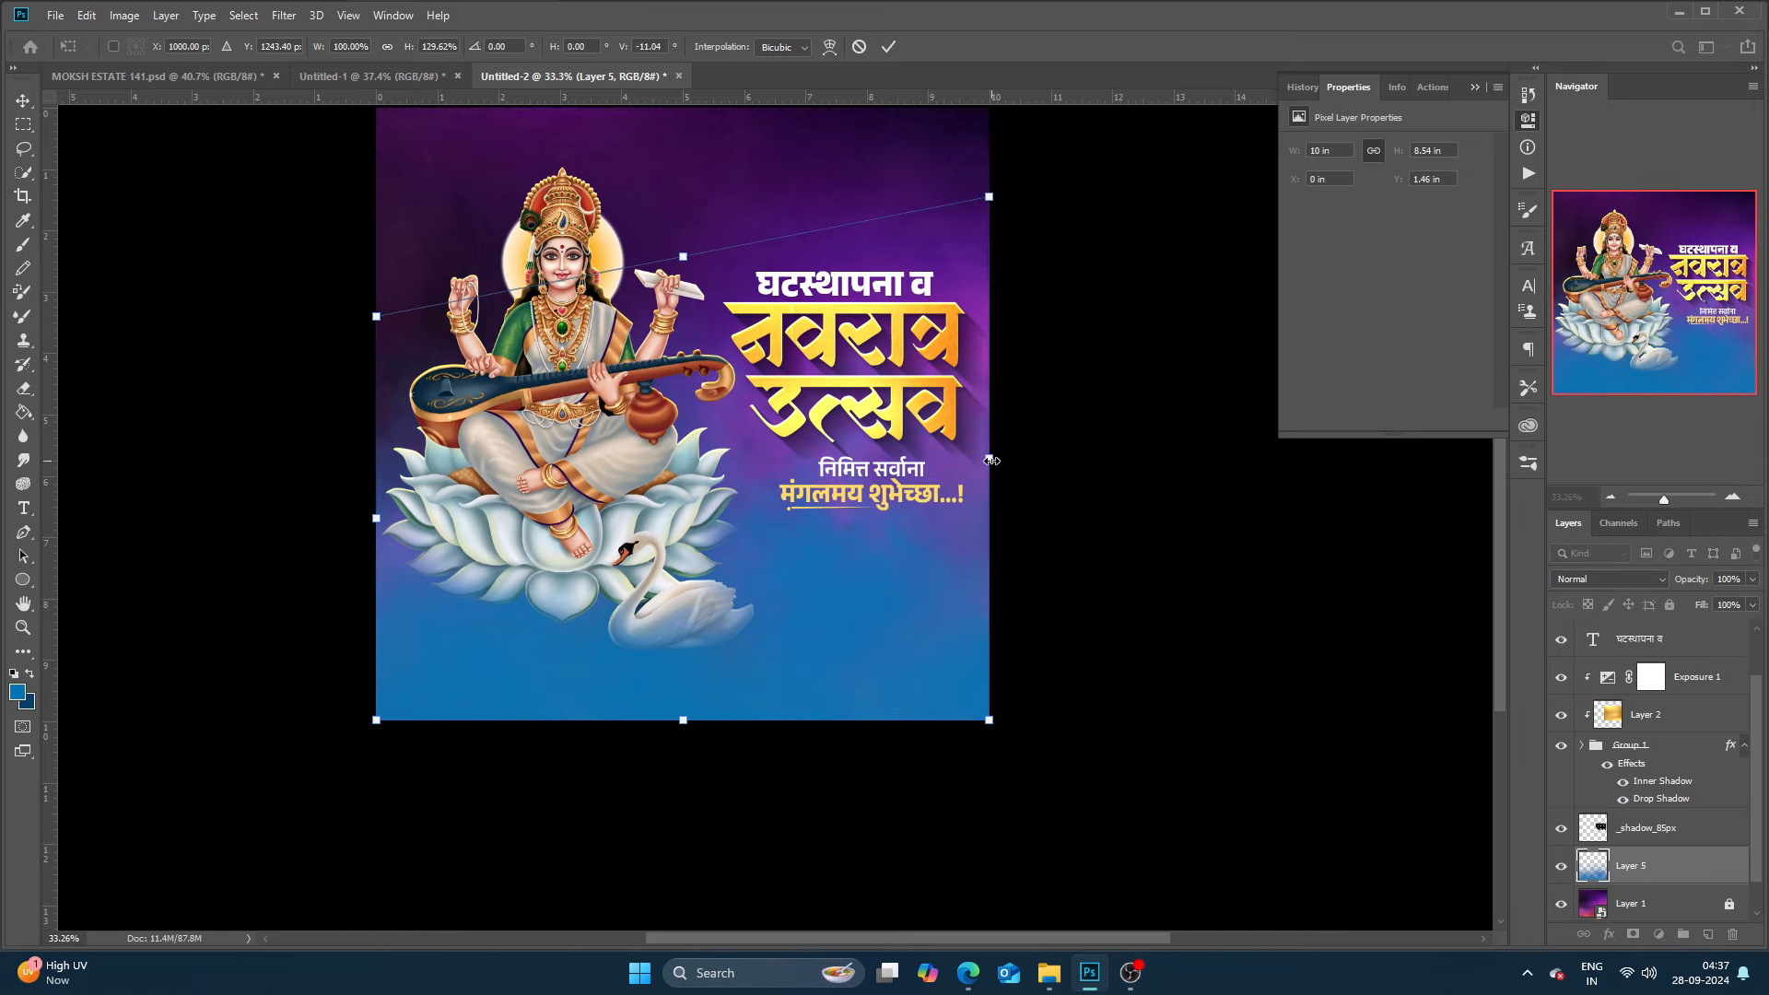
pyautogui.moveTo(989, 459); pyautogui.dragTo(1008, 460)
pyautogui.moveTo(377, 522); pyautogui.dragTo(357, 521)
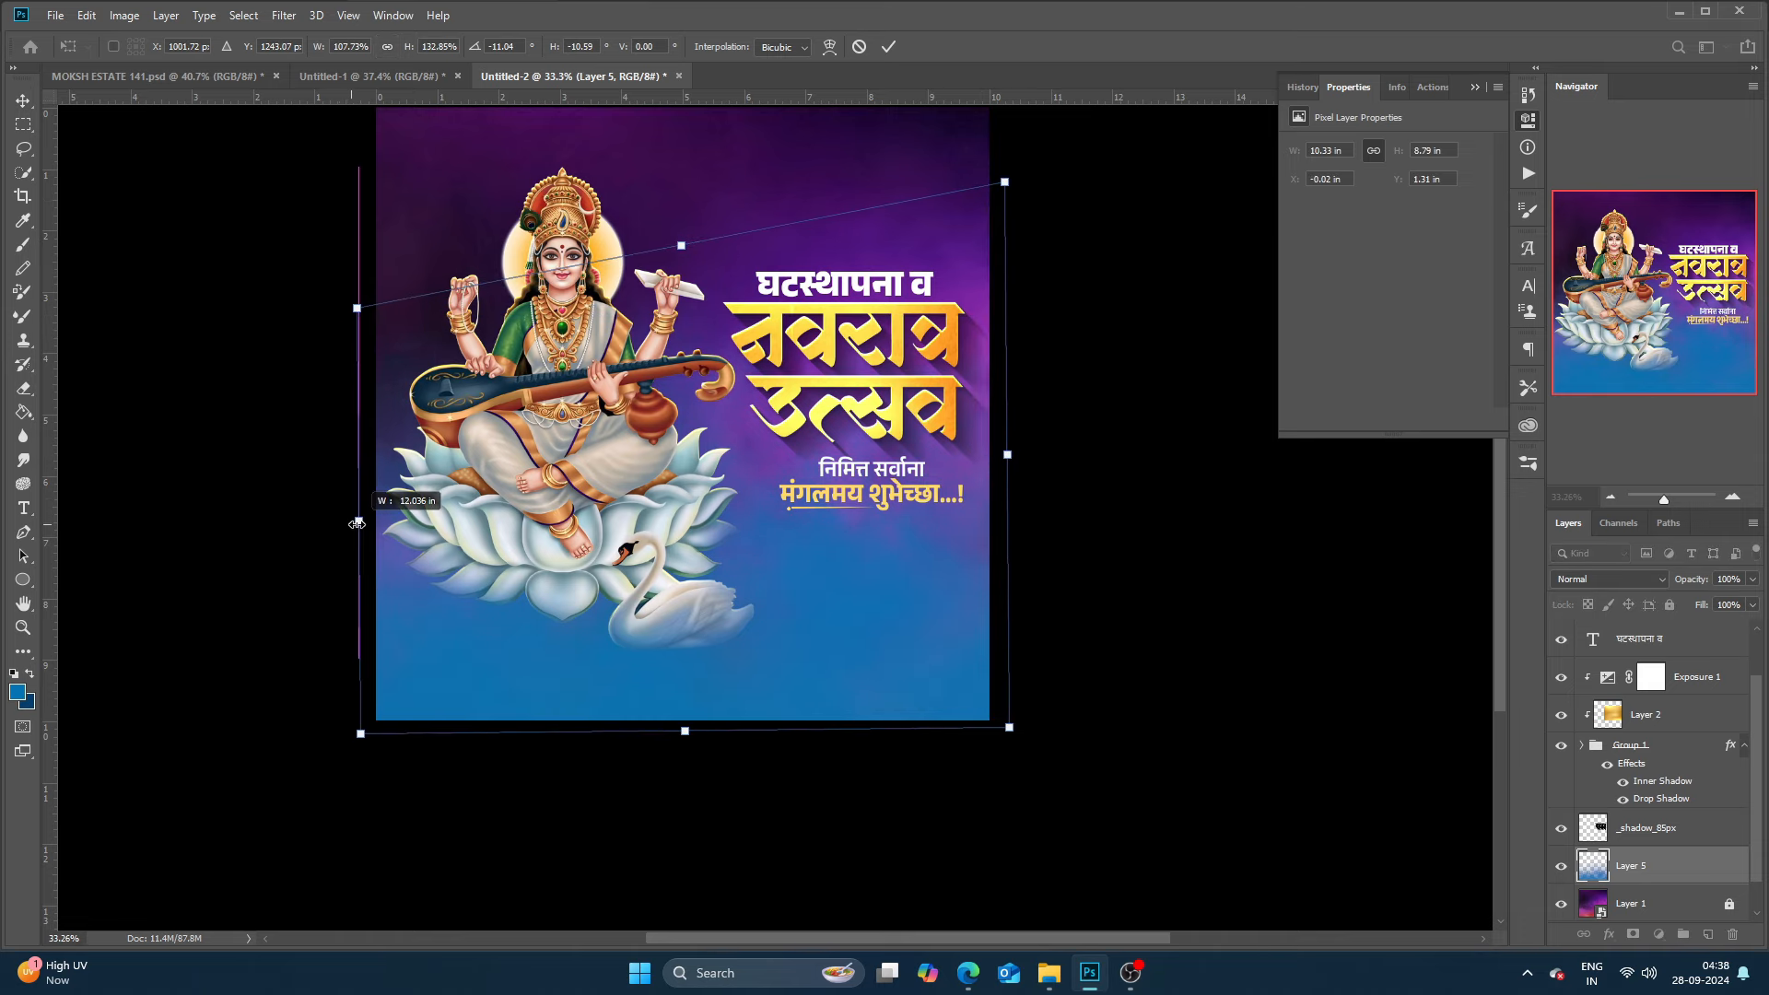
pyautogui.scroll(2, 510, 488)
pyautogui.press('Return')
pyautogui.scroll(-3, 553, 543)
pyautogui.scroll(5, 742, 612)
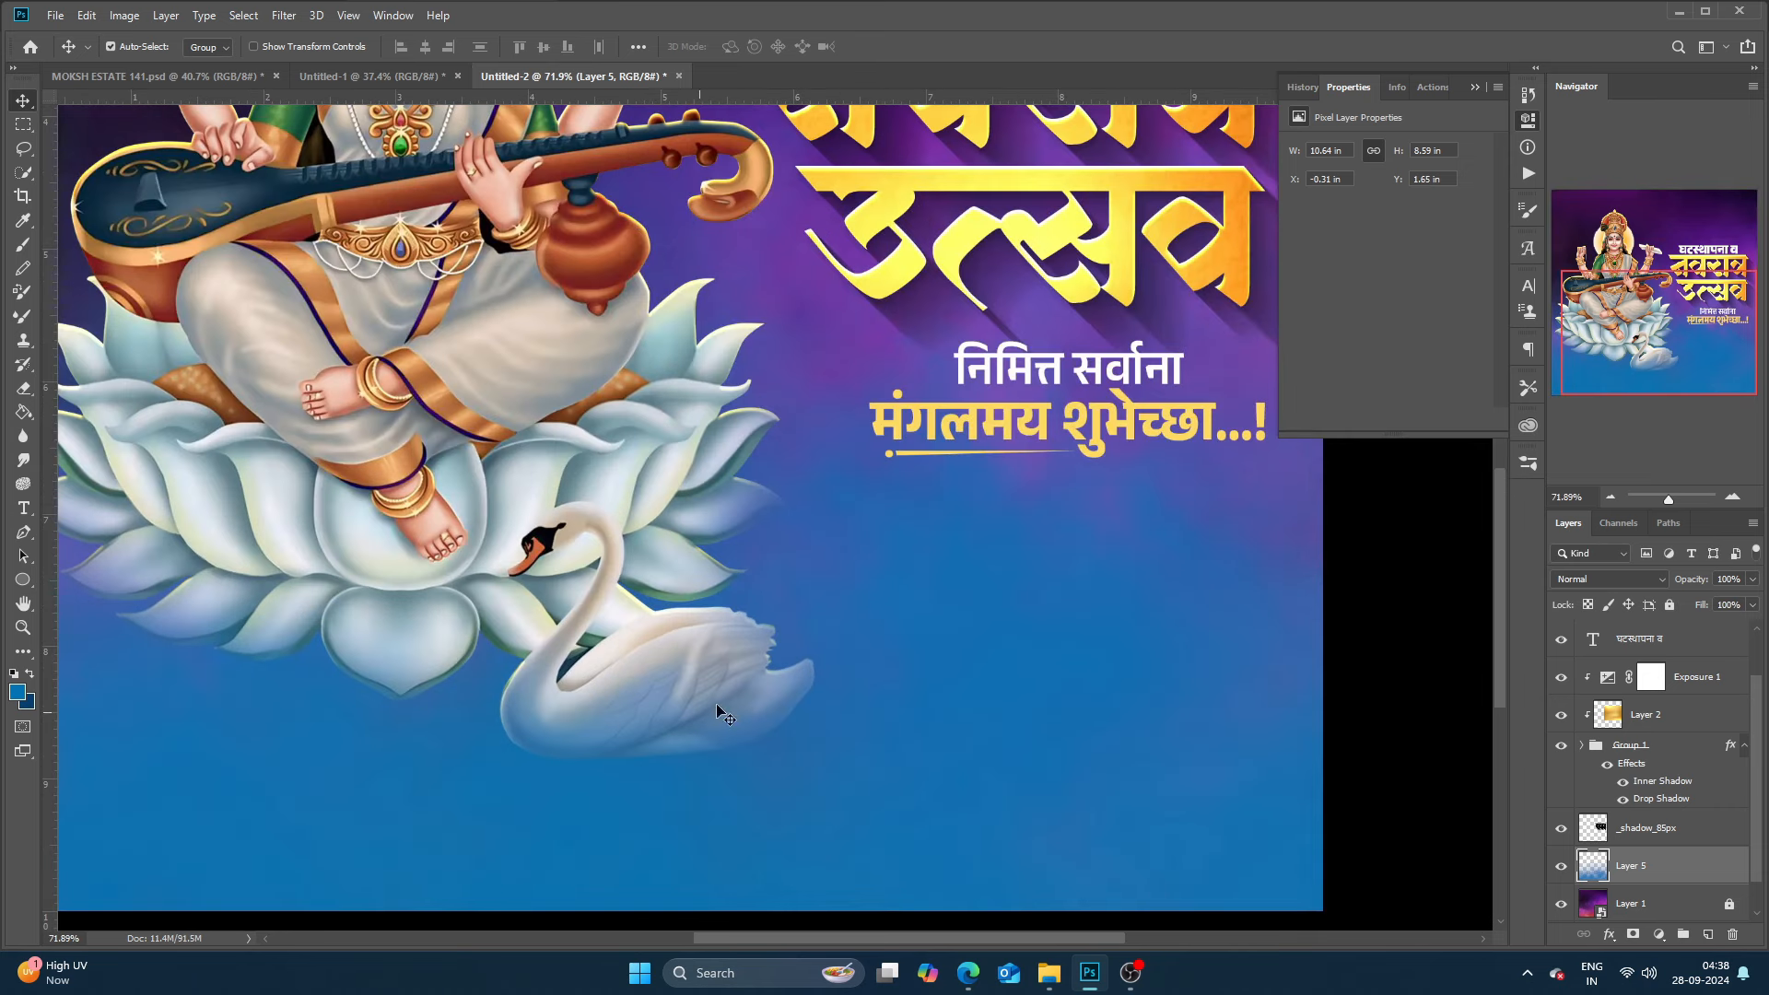
pyautogui.scroll(-2, 714, 711)
pyautogui.scroll(-3, 647, 698)
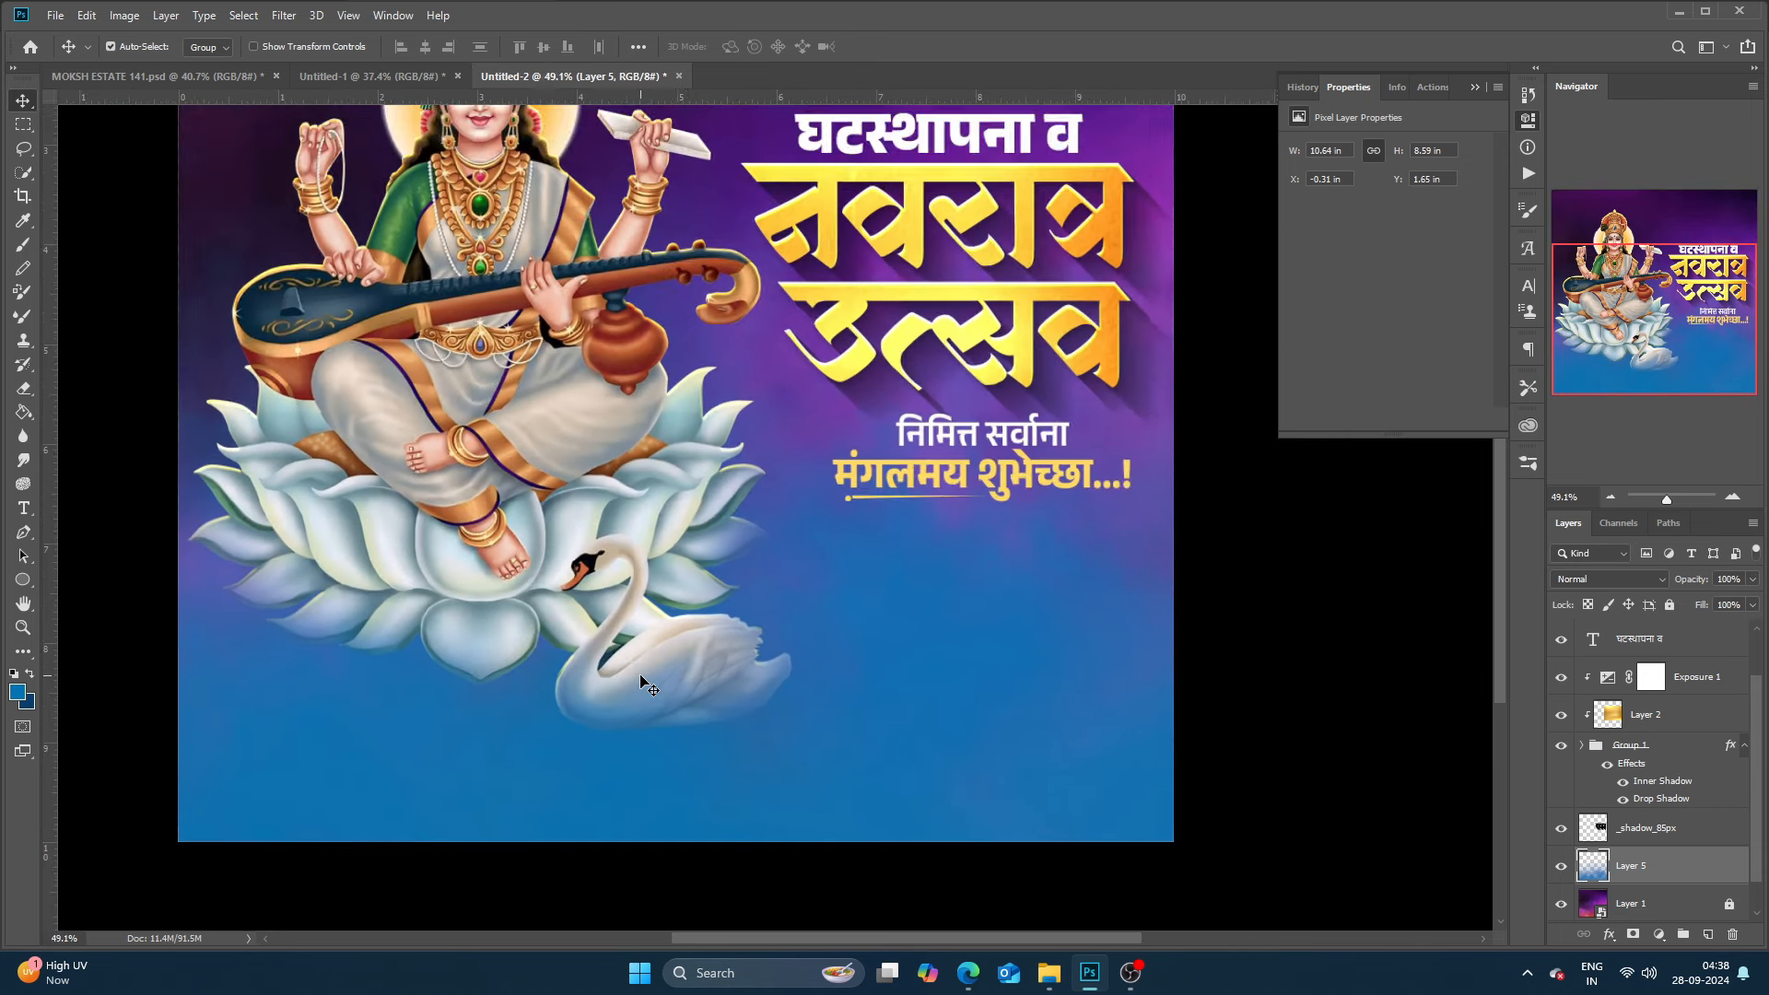
pyautogui.scroll(1, 635, 682)
pyautogui.scroll(-1, 572, 627)
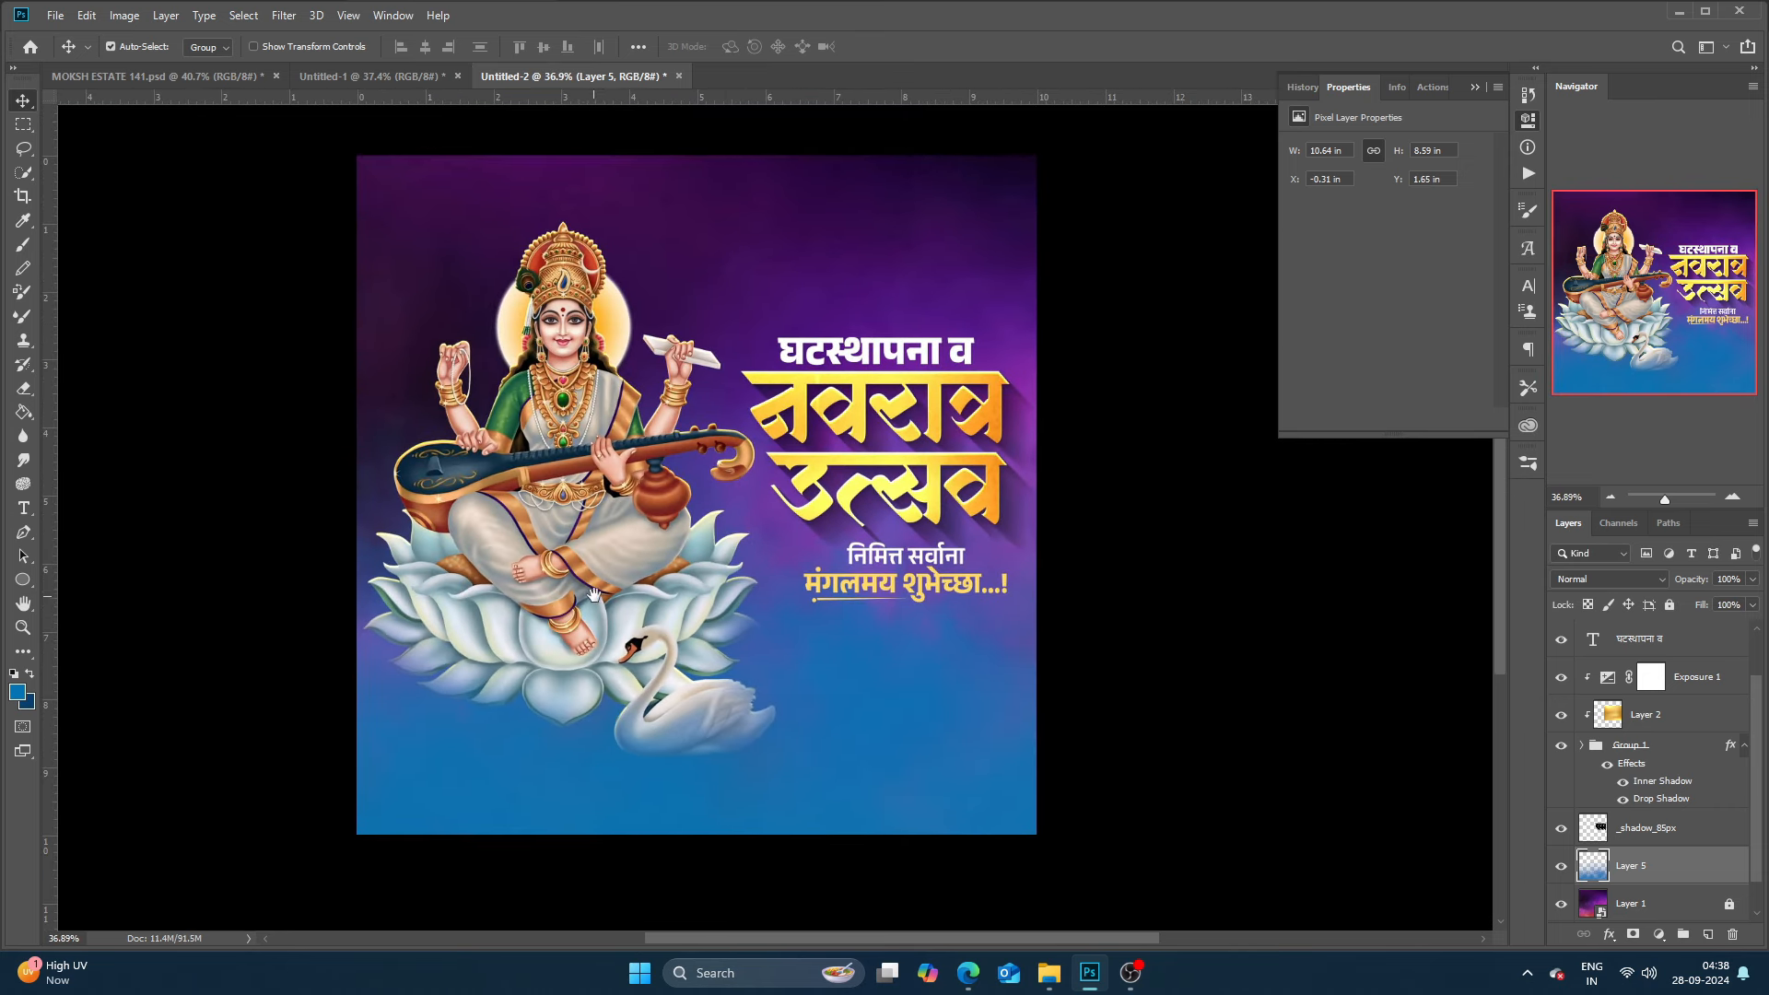
pyautogui.scroll(1, 566, 627)
pyautogui.click(1607, 578)
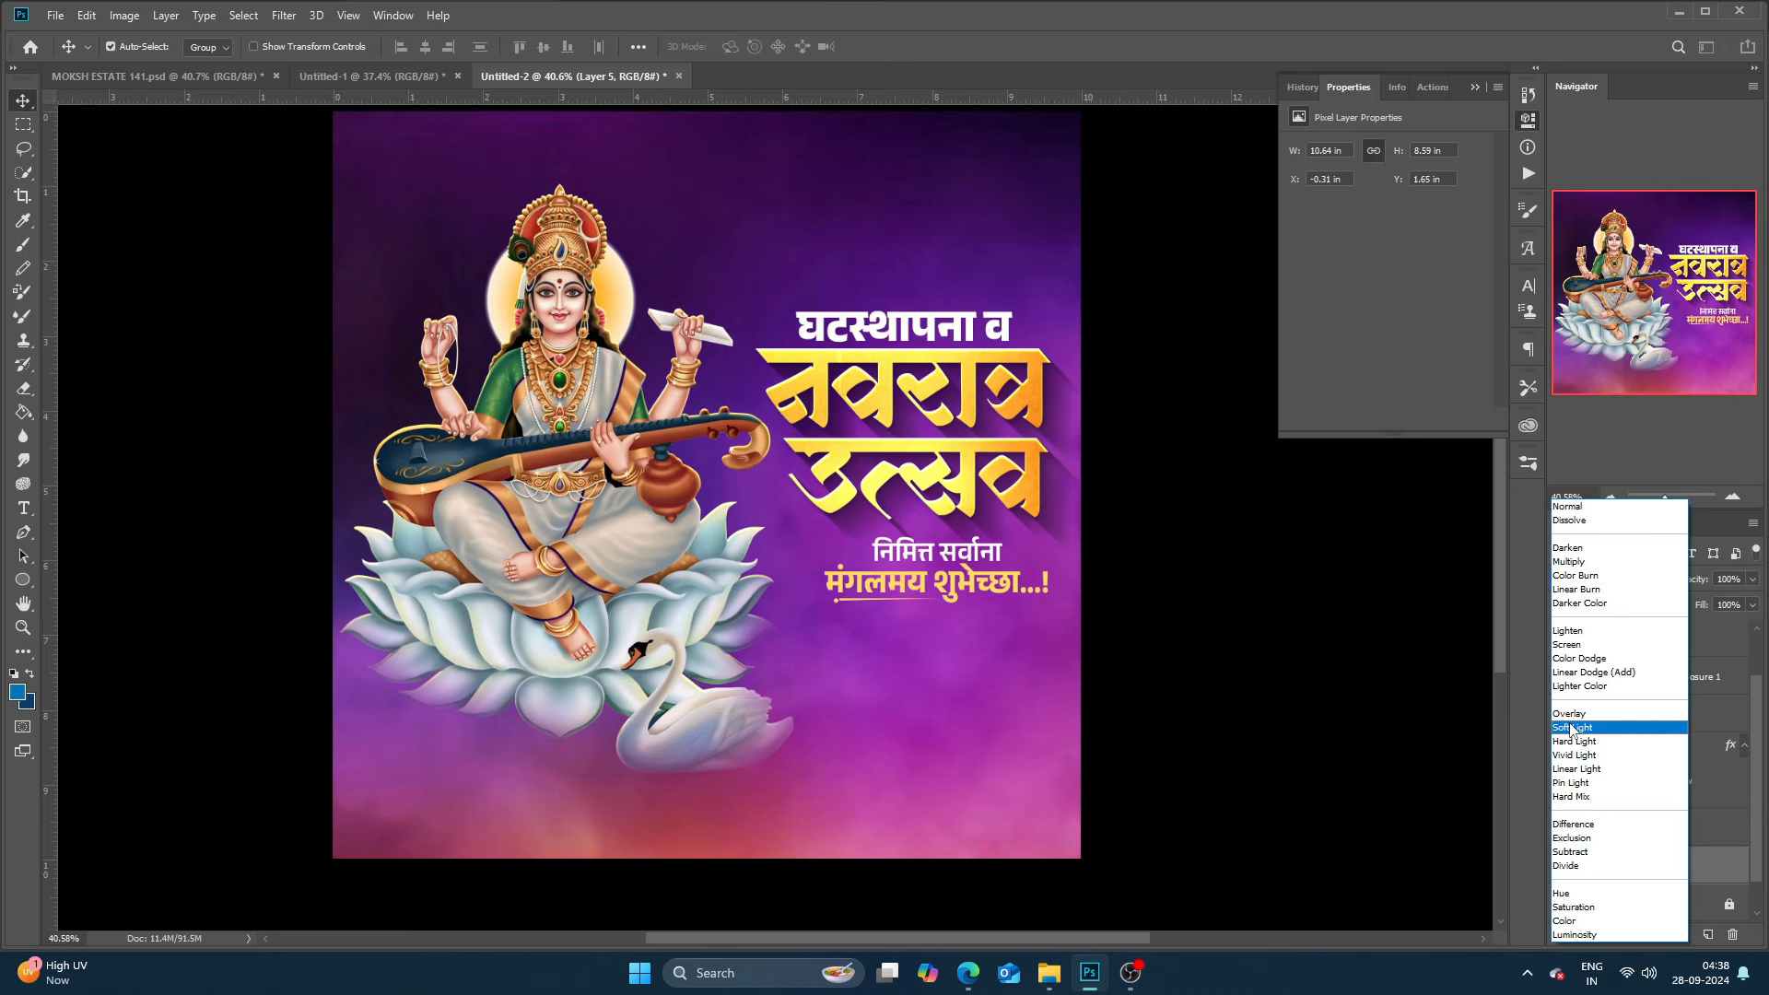
pyautogui.click(1292, 796)
pyautogui.click(1680, 874)
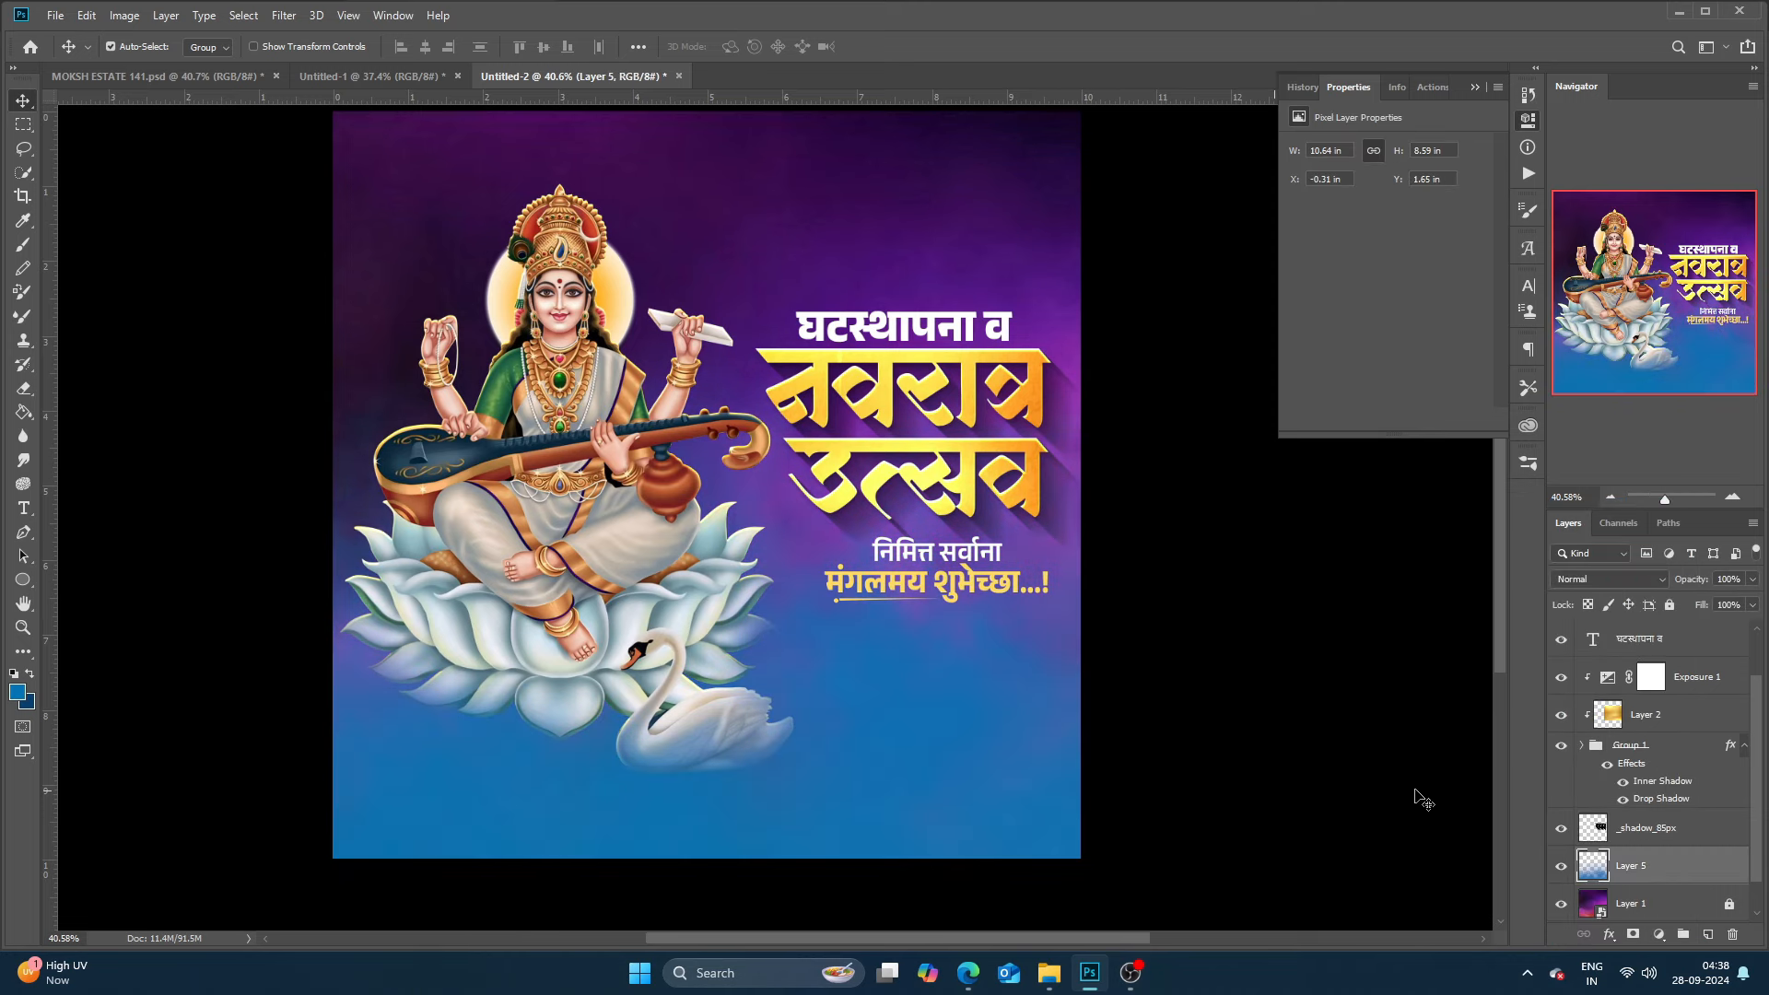
# Add a new layer directly above the blue clouds and choose a scattered cloud brush from the recent brushes.
pyautogui.scroll(-2, 553, 451)
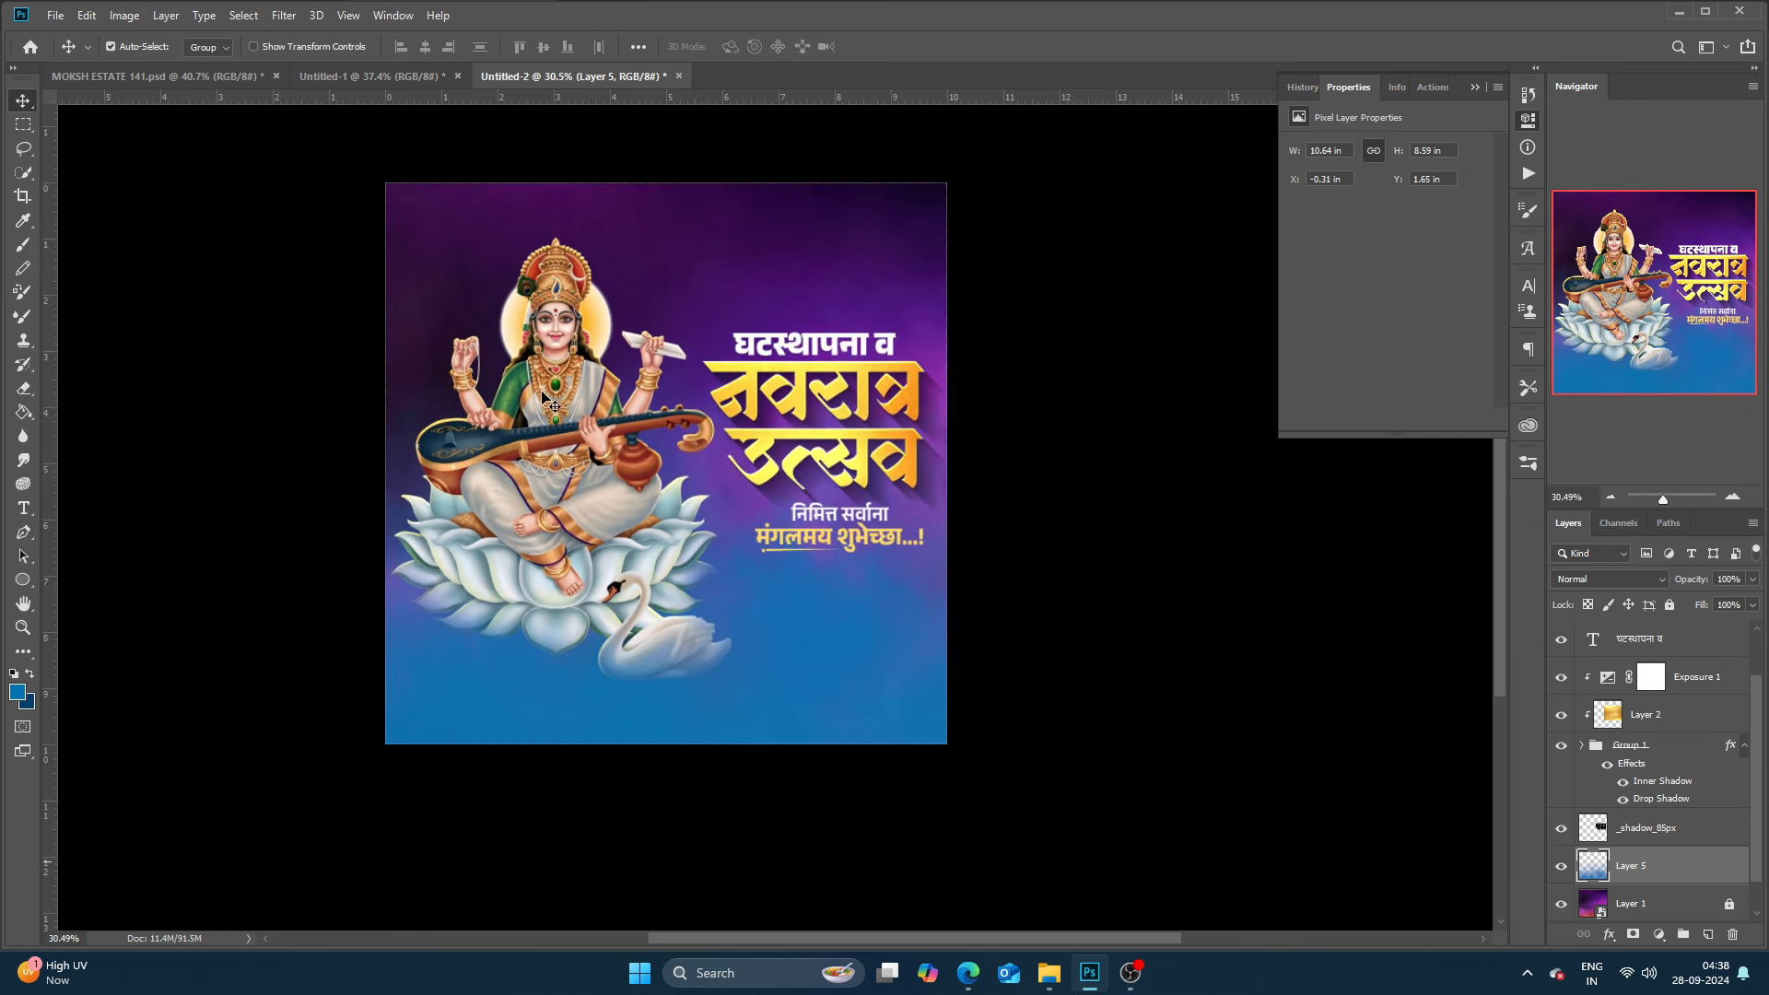
pyautogui.scroll(1, 885, 414)
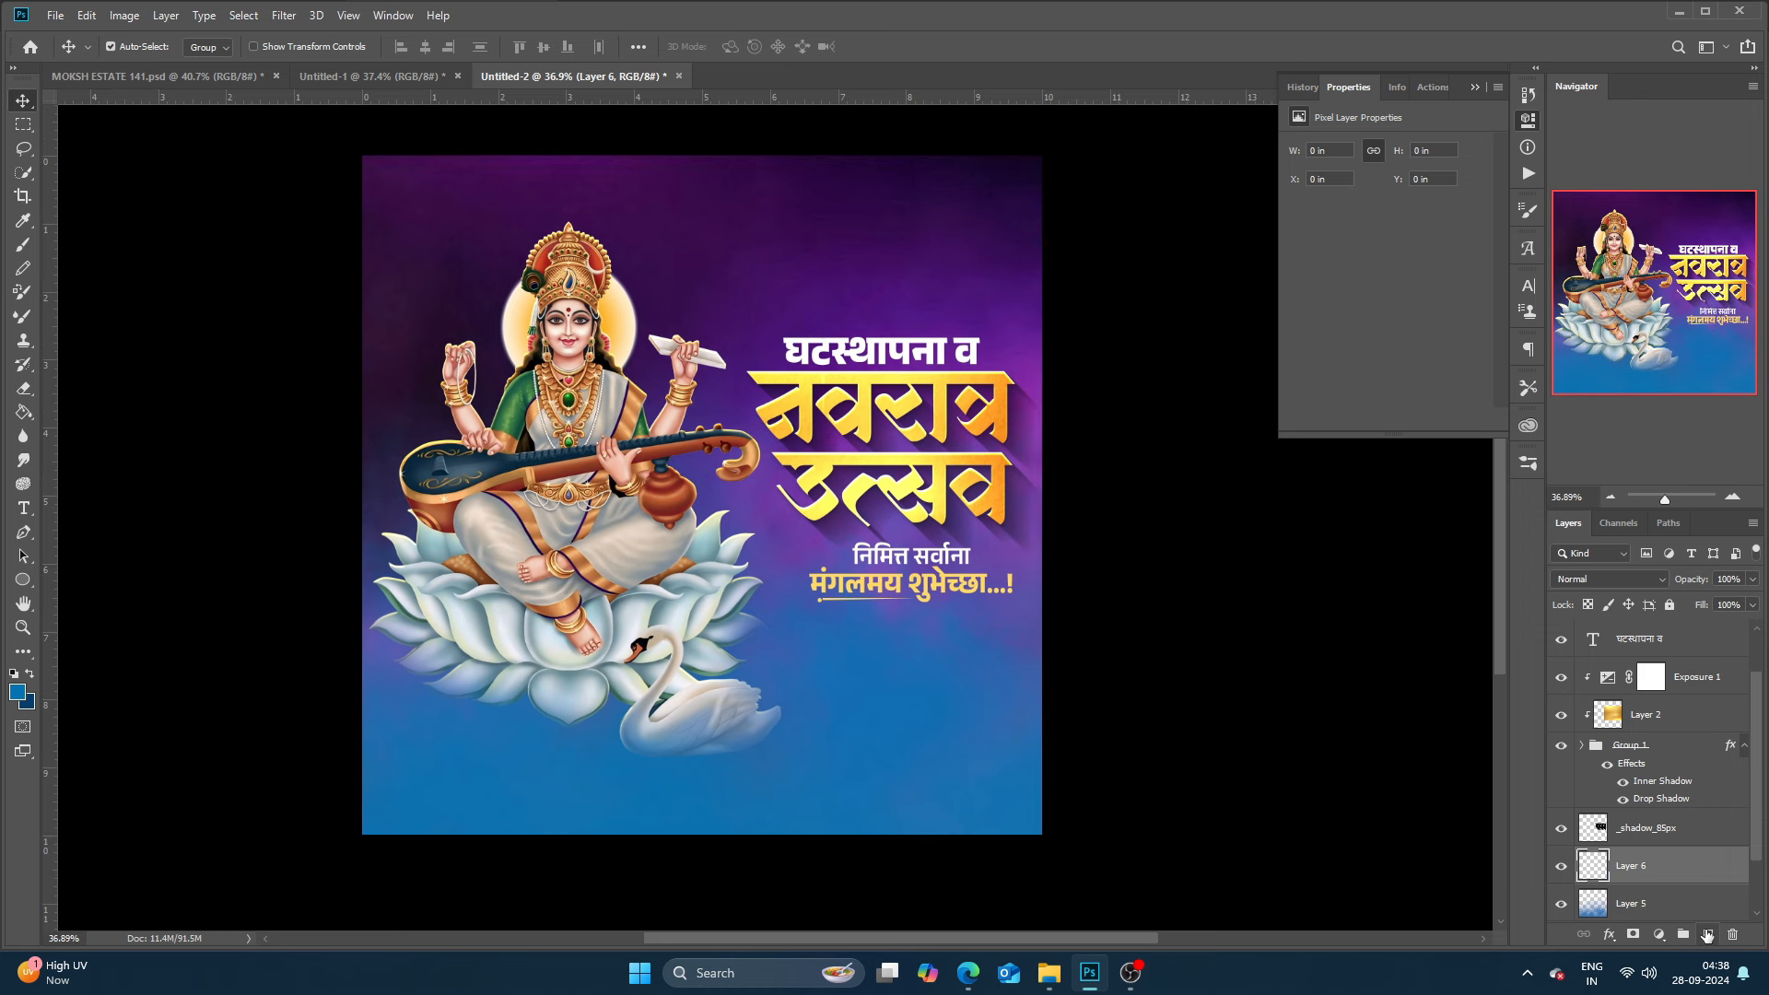
pyautogui.press('b')
pyautogui.click(117, 46)
pyautogui.scroll(-3, 270, 263)
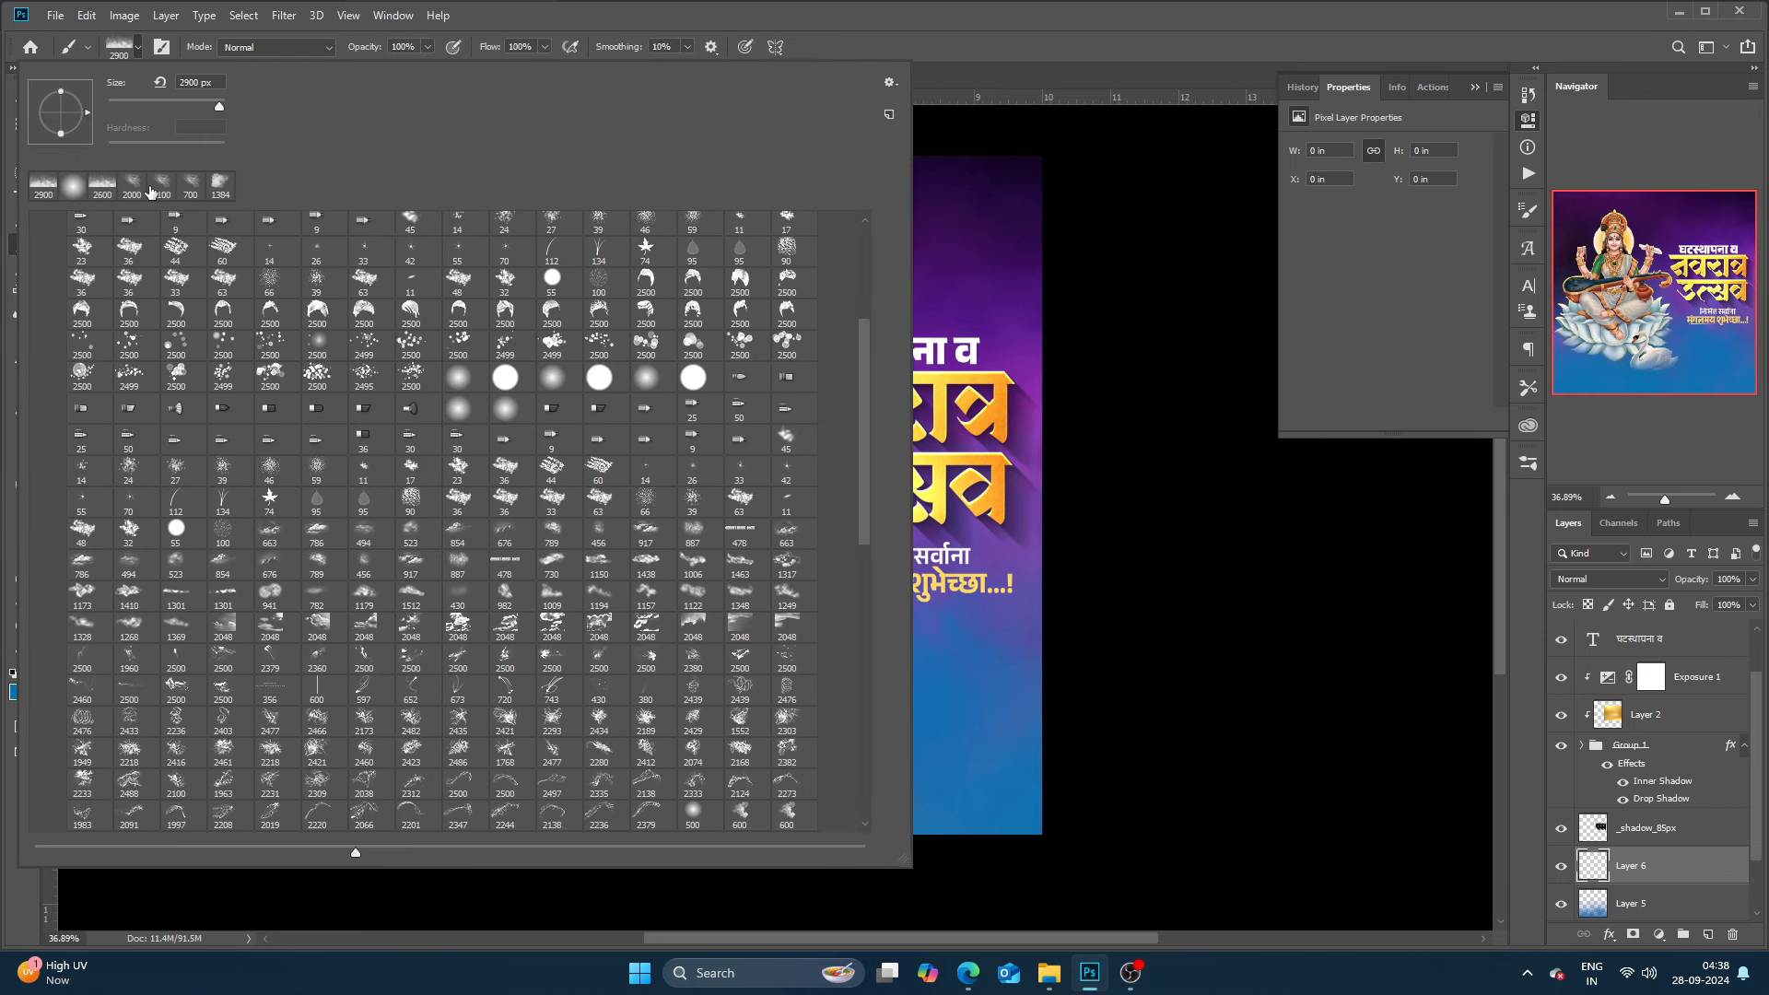
pyautogui.click(570, 18)
# Set the foreground colour to crimson #b80c29 by sampling the red around the goddess's crown.
pyautogui.click(21, 698)
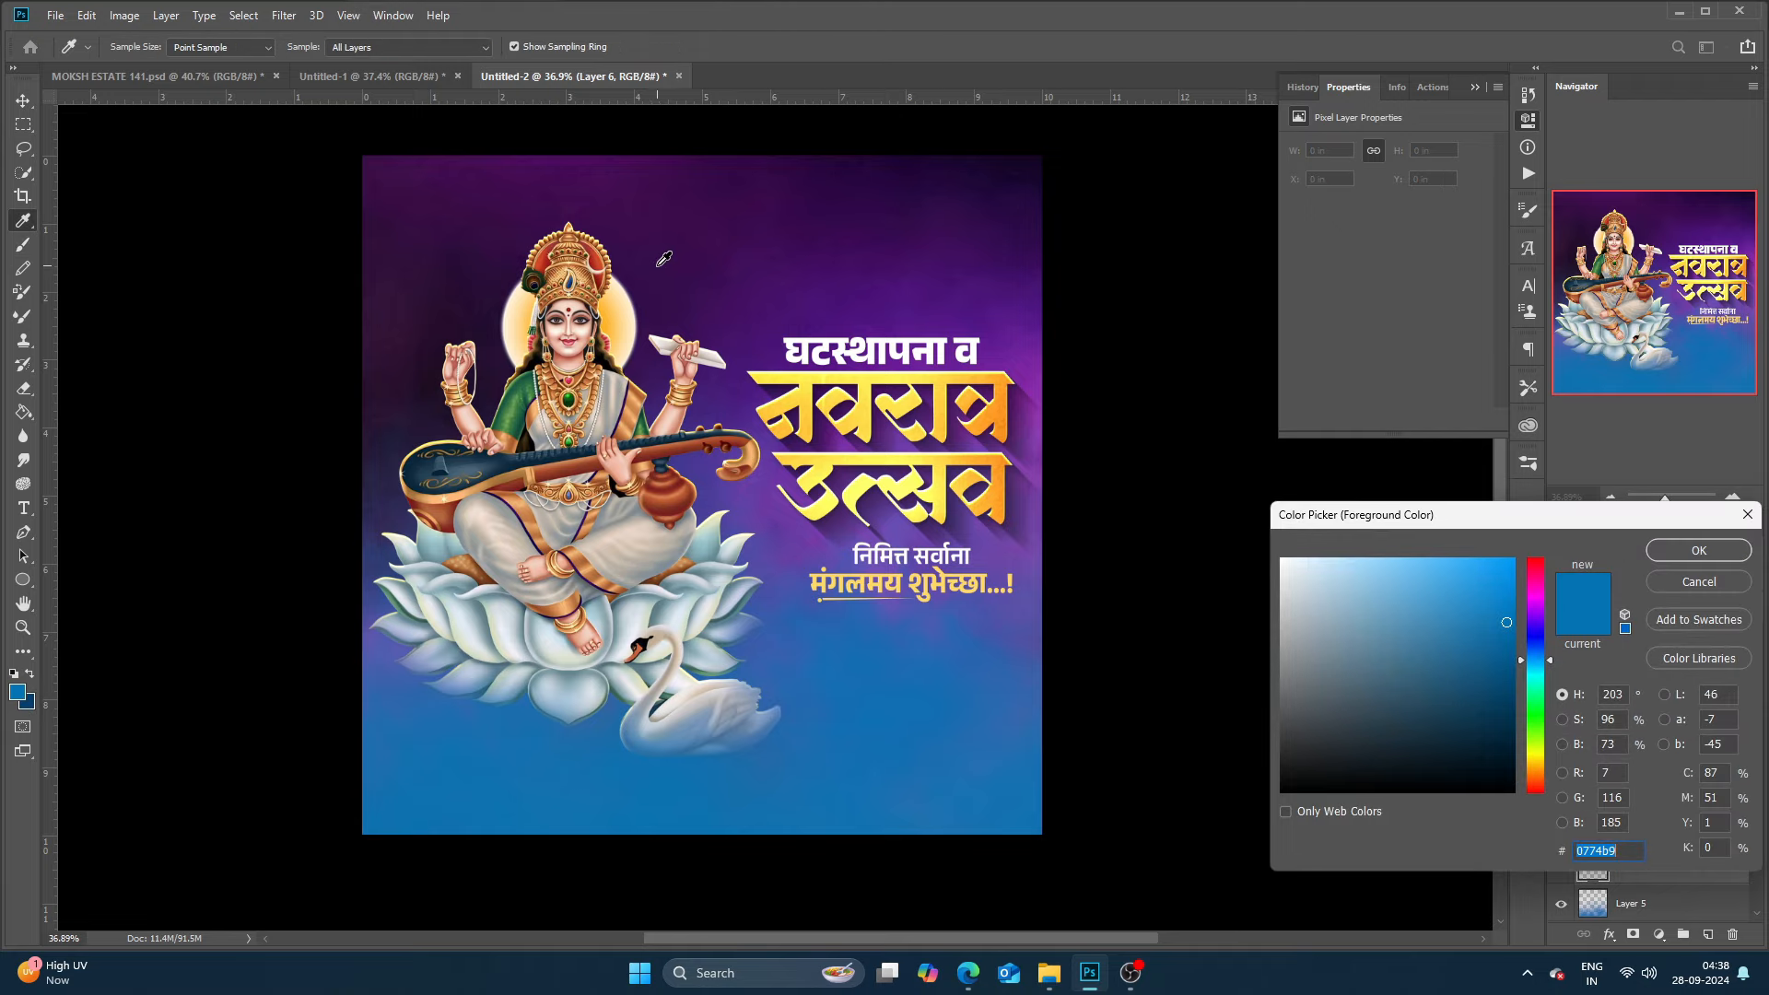
pyautogui.click(656, 264)
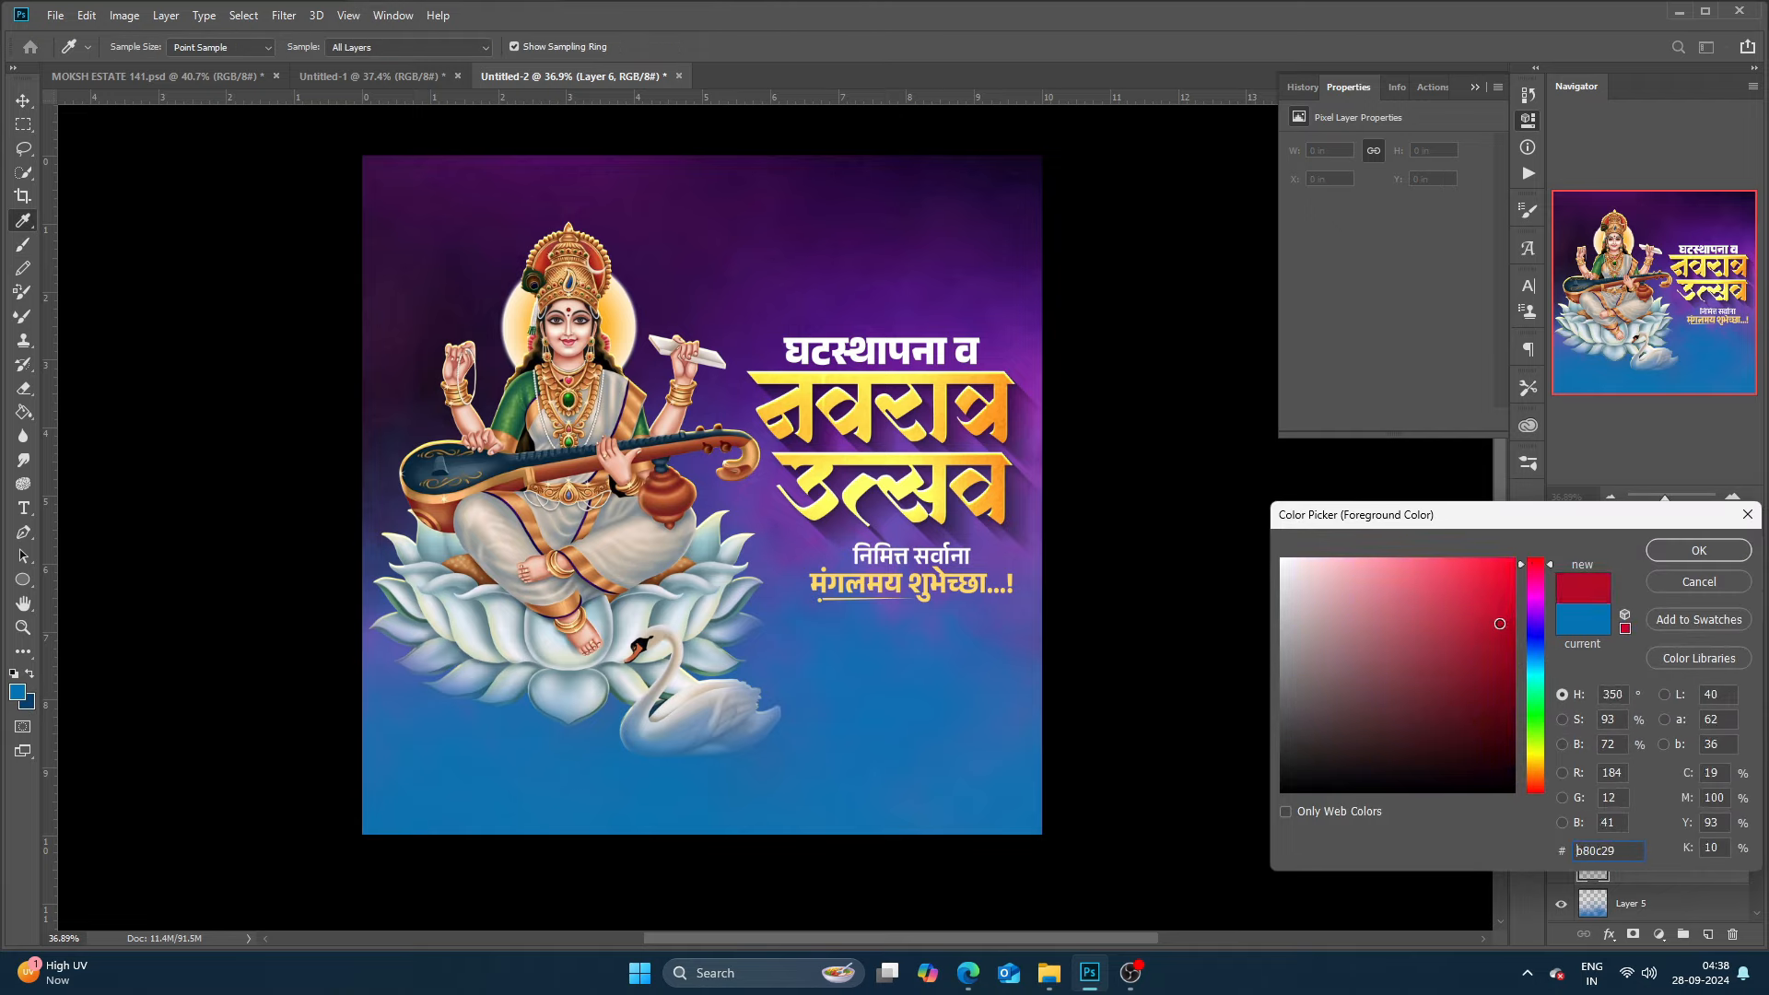
pyautogui.press('Return')
pyautogui.press('v')
pyautogui.click(1641, 872)
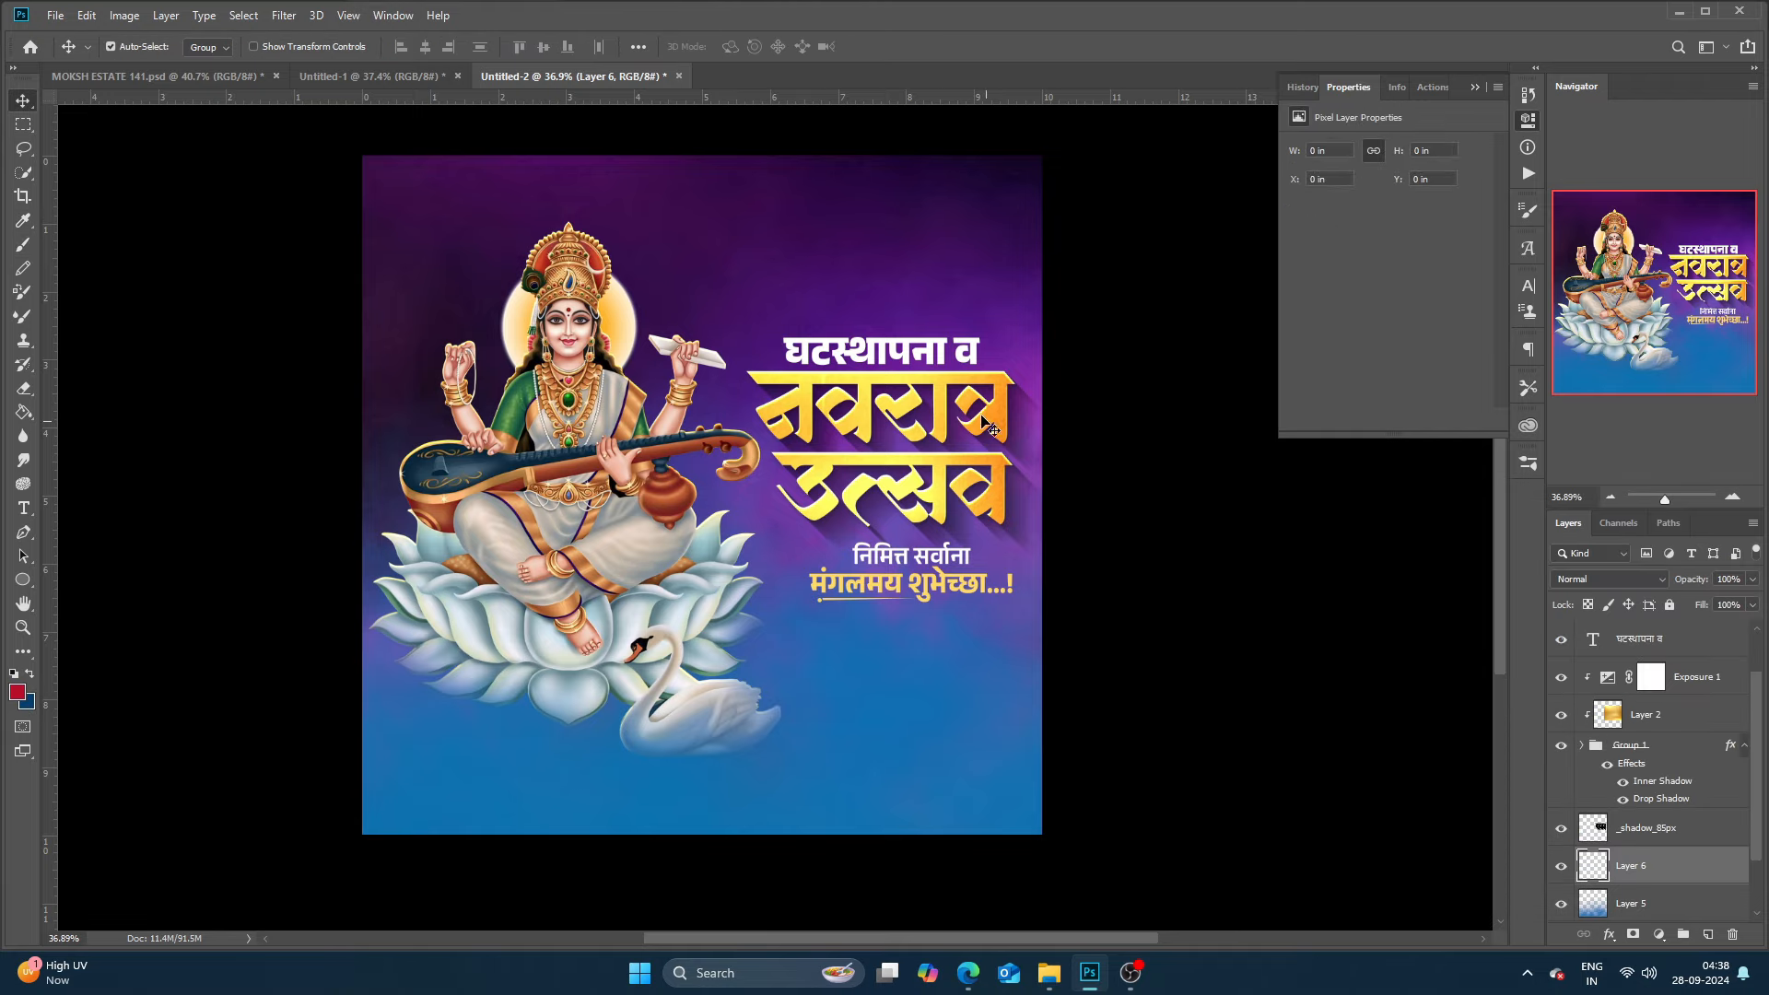
# Brush crimson clouds about 9.1 in high across the upper background behind the goddess and title, with the brush at 2100 and 1900 px.
pyautogui.press('b')
pyautogui.moveTo(433, 414)
pyautogui.mouseDown()
pyautogui.moveTo(304, 184)
pyautogui.moveTo(663, 156)
pyautogui.moveTo(387, 157)
pyautogui.moveTo(184, 258)
pyautogui.mouseUp()
pyautogui.moveTo(930, 294); pyautogui.dragTo(1078, 405)
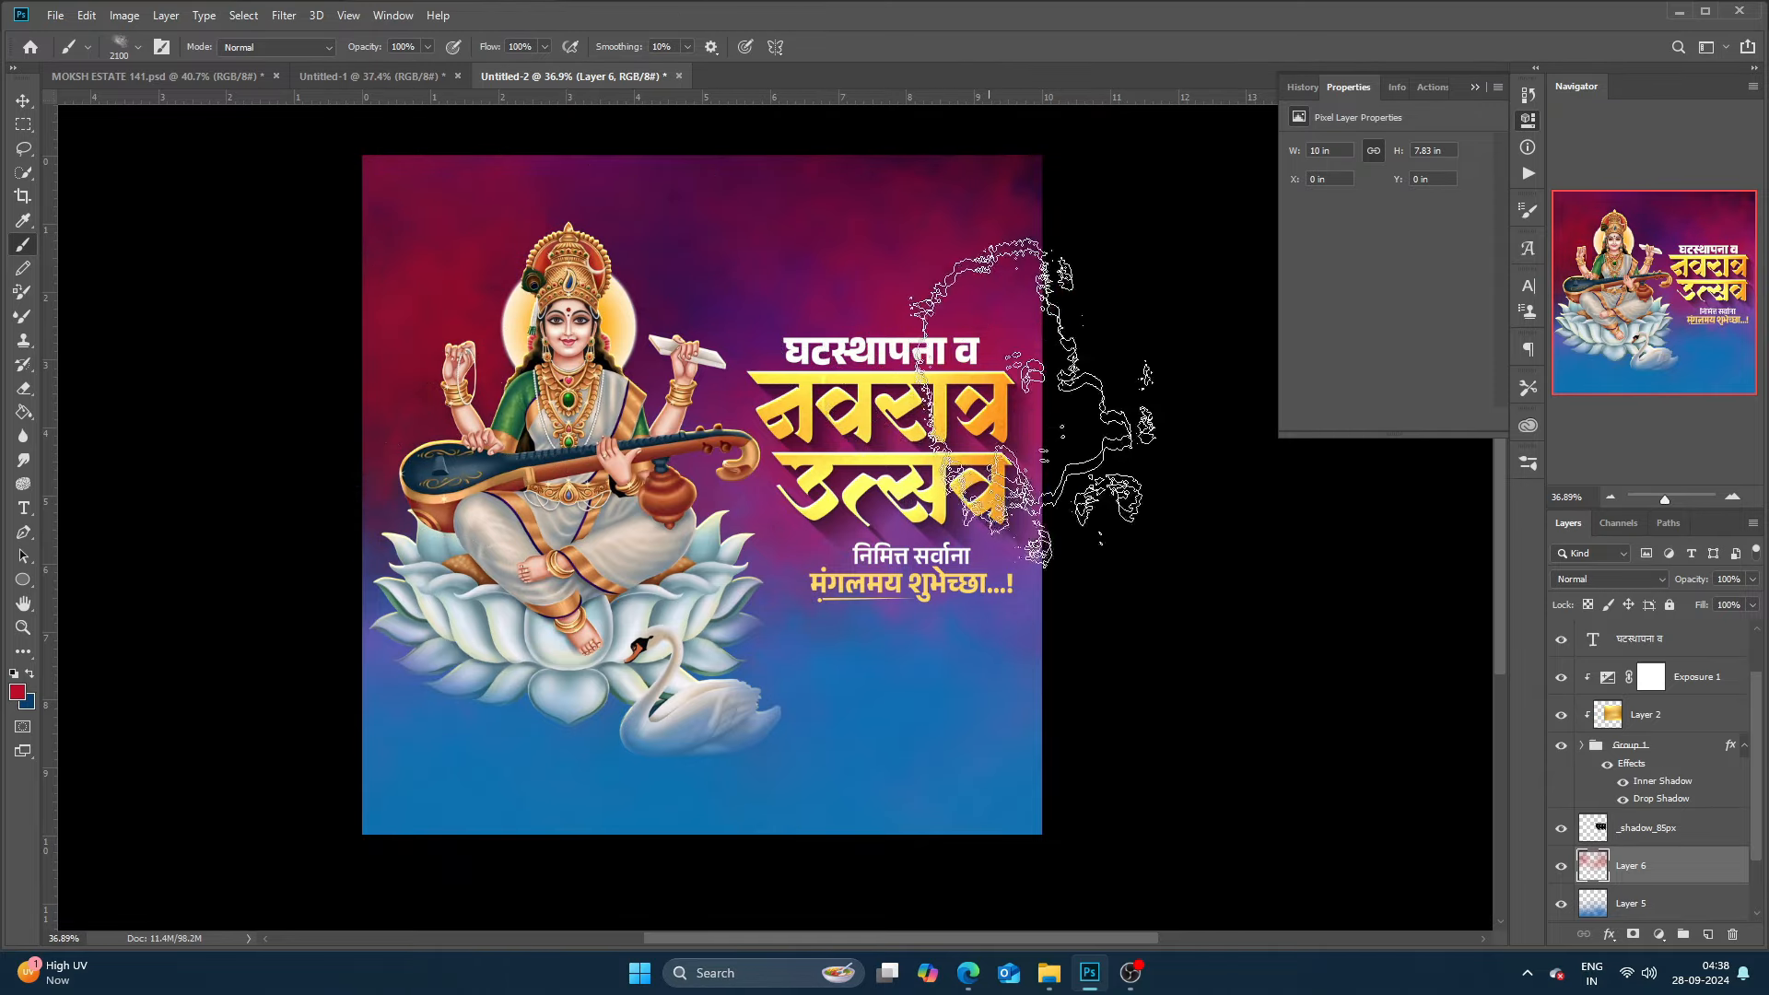
pyautogui.press('[')
pyautogui.press('[')
pyautogui.moveTo(927, 466)
pyautogui.mouseDown()
pyautogui.moveTo(815, 483)
pyautogui.moveTo(838, 396)
pyautogui.moveTo(953, 433)
pyautogui.moveTo(826, 411)
pyautogui.mouseUp()
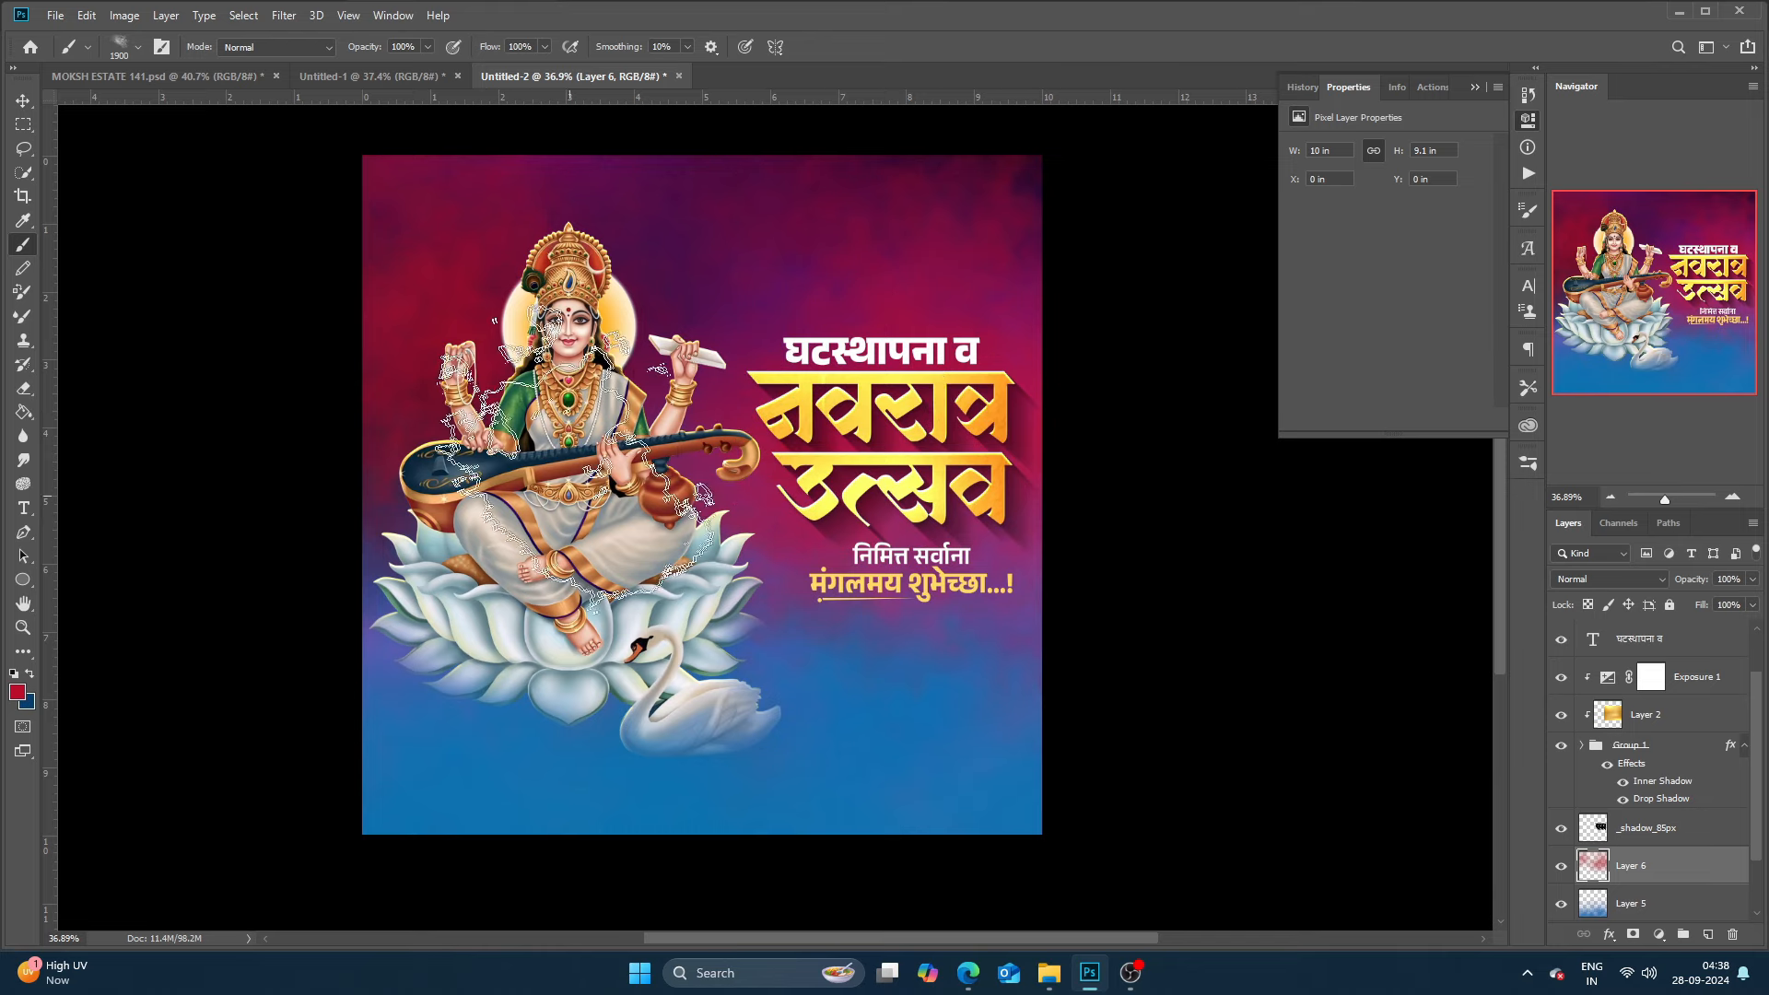
pyautogui.press('v')
pyautogui.moveTo(295, 504); pyautogui.dragTo(226, 536)
pyautogui.press('b')
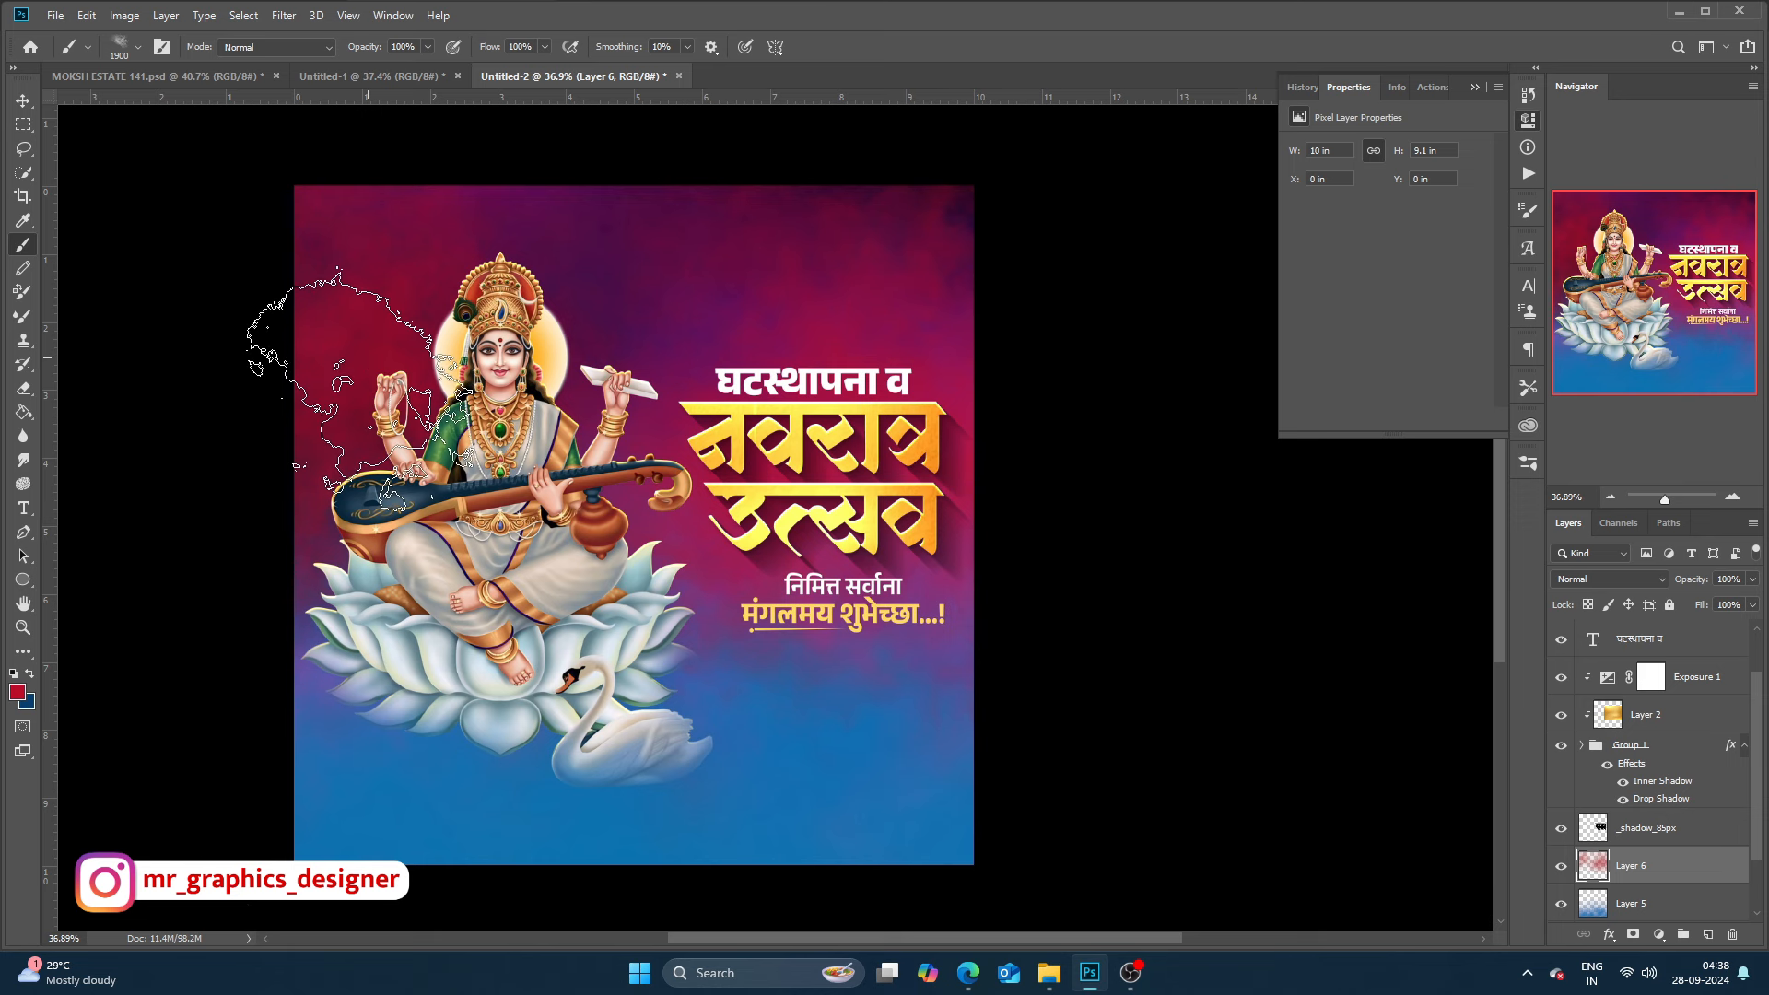
# Duplicate the "निमित्त सर्वाना" text, bring the copy to the top of the layer stack and place it above the title.
pyautogui.press('v')
pyautogui.scroll(4, 802, 262)
pyautogui.moveTo(781, 340)
pyautogui.mouseDown()
pyautogui.moveTo(749, 309)
pyautogui.moveTo(755, 328)
pyautogui.mouseUp()
pyautogui.scroll(2, 758, 328)
pyautogui.click(817, 857)
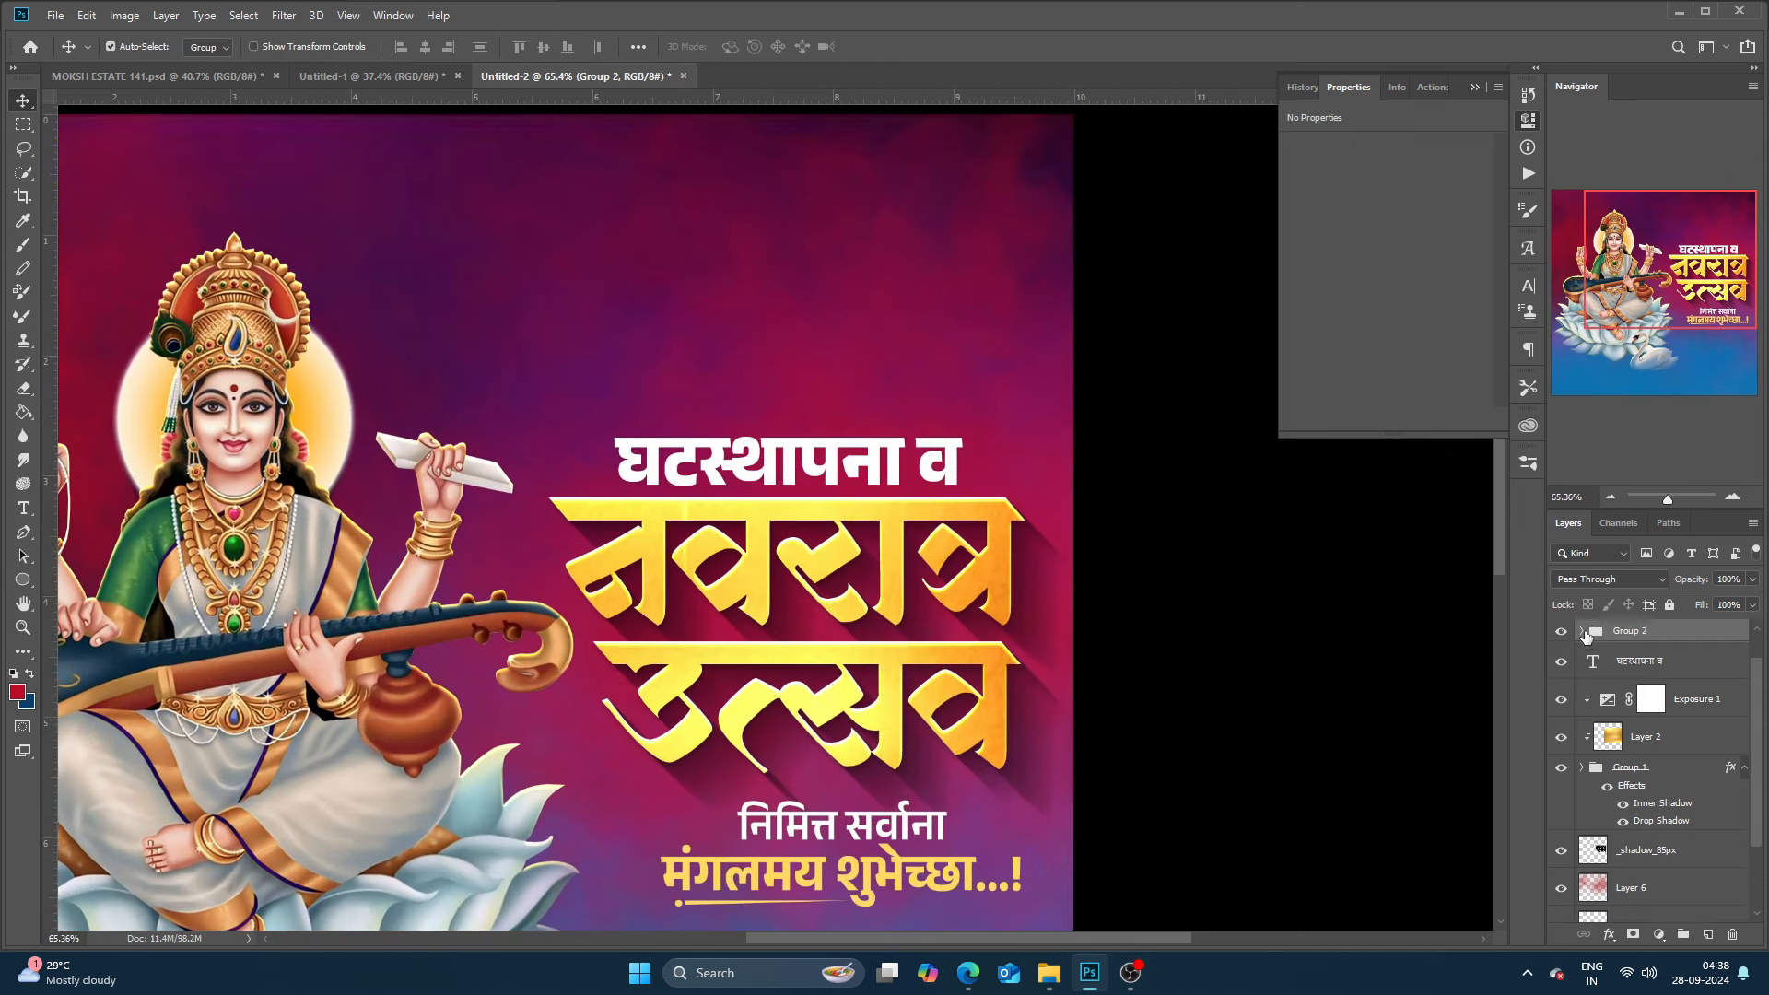
pyautogui.click(1583, 632)
pyautogui.click(1639, 785)
pyautogui.hotkey('ctrl', 'j')
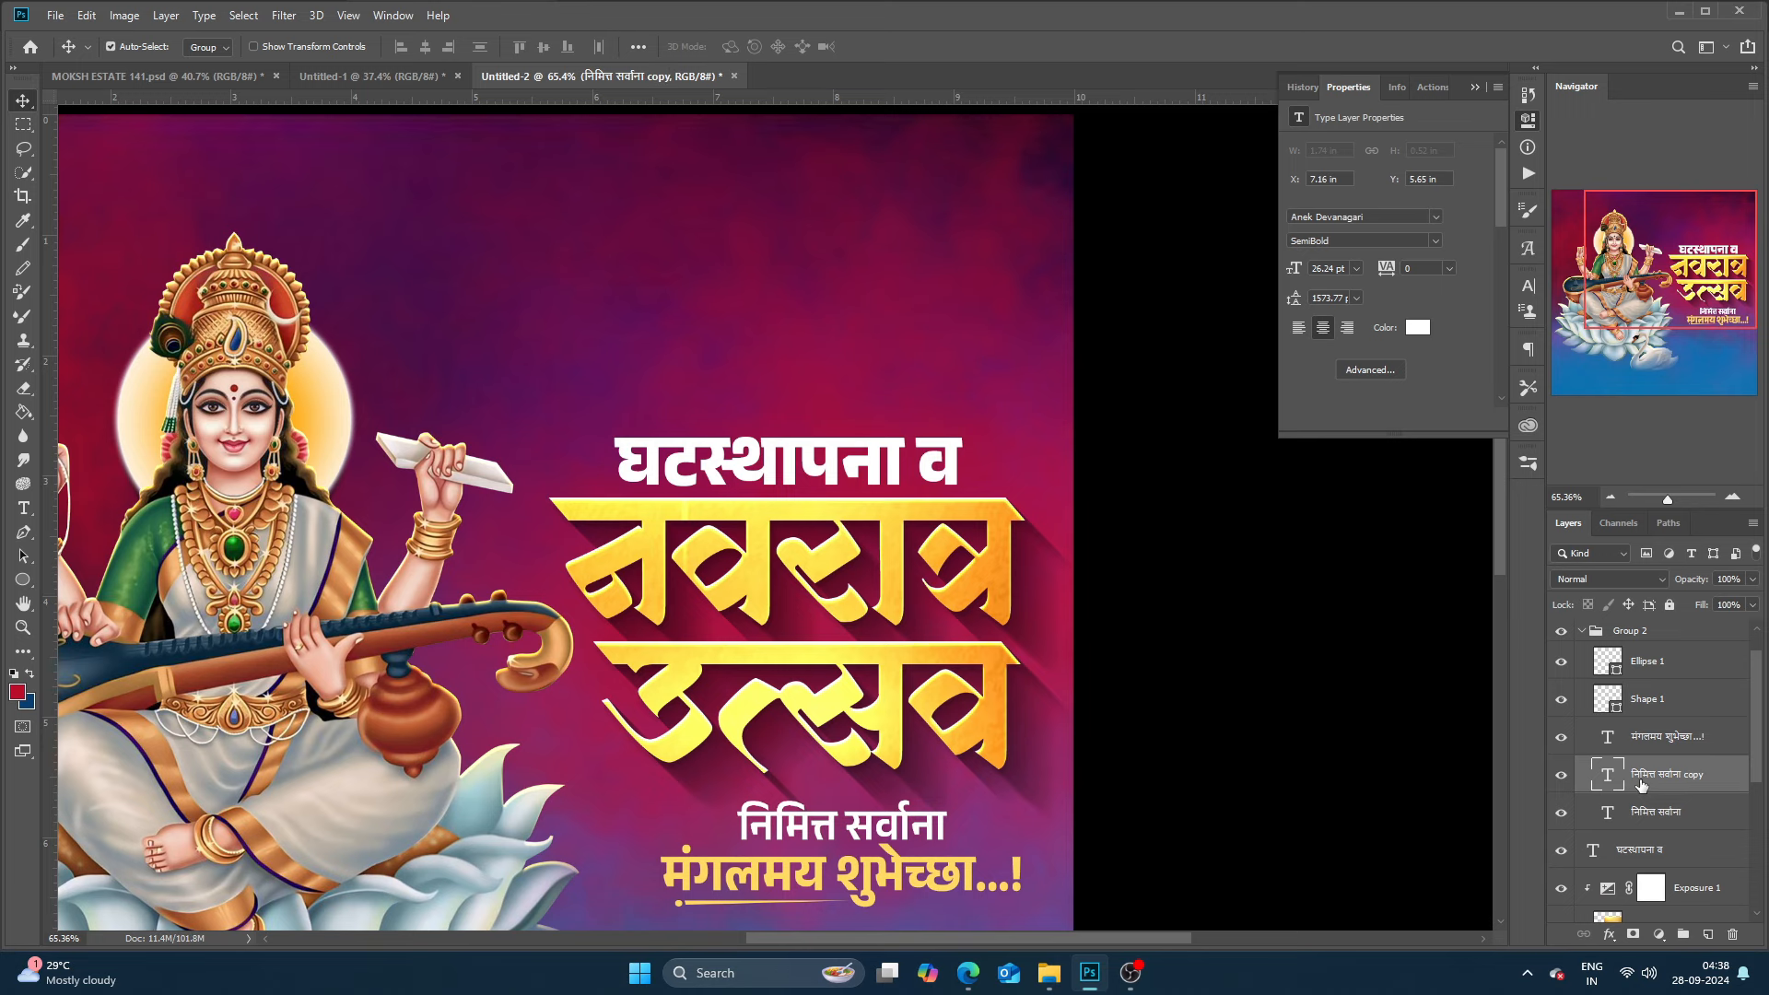
pyautogui.moveTo(1640, 785); pyautogui.dragTo(1584, 634)
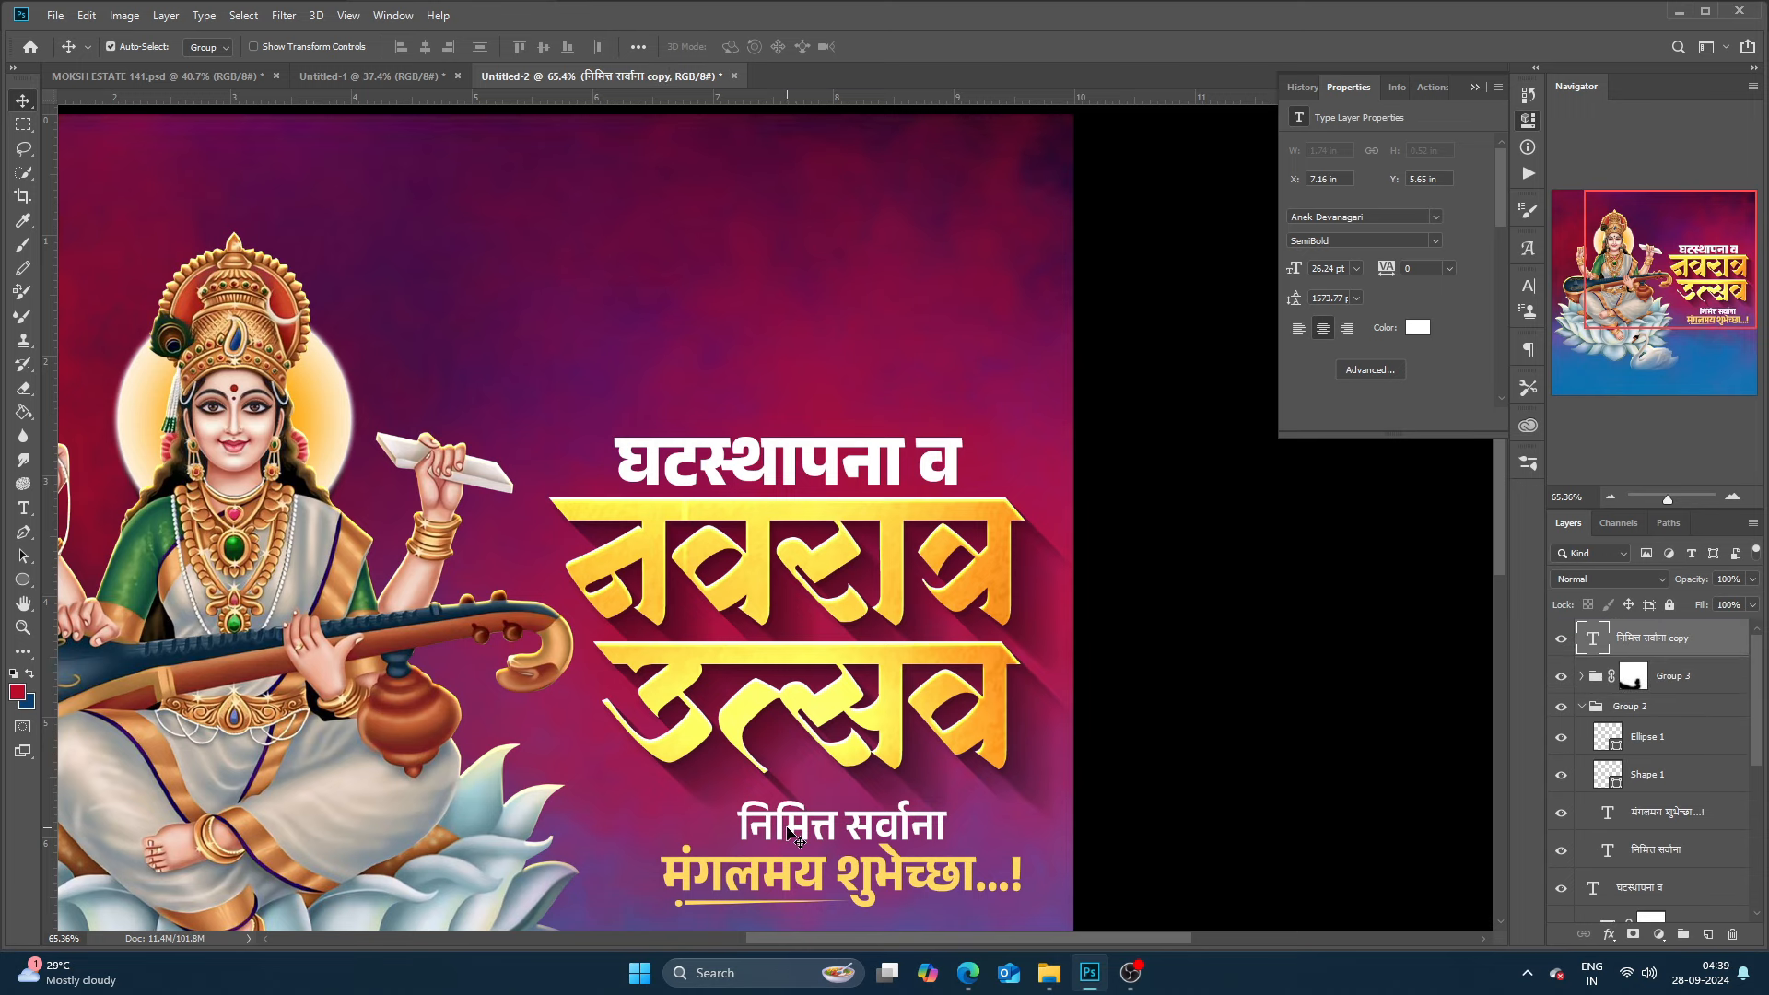
pyautogui.moveTo(791, 834); pyautogui.dragTo(695, 307)
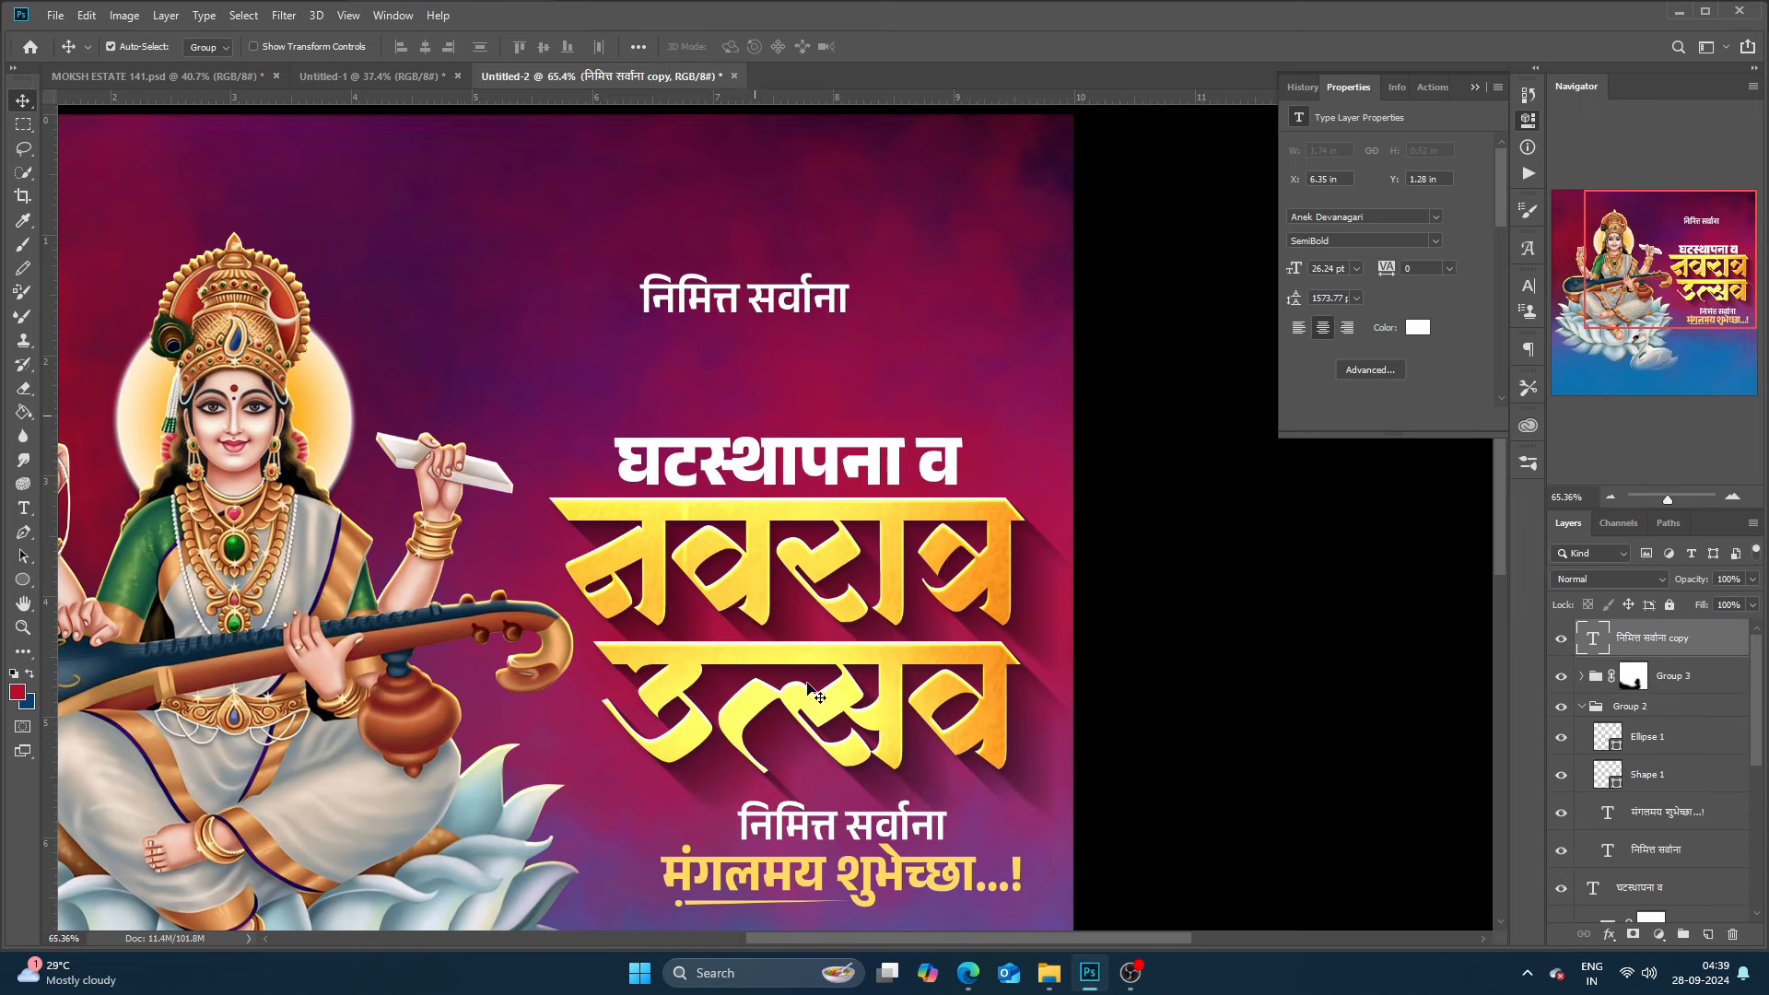
# Switch to Google Input Tools in the browser, copy the two-line verse starting "या देवी सर्वभूतेषु", and return to Photoshop.
pyautogui.click(963, 972)
pyautogui.moveTo(662, 381); pyautogui.dragTo(356, 337)
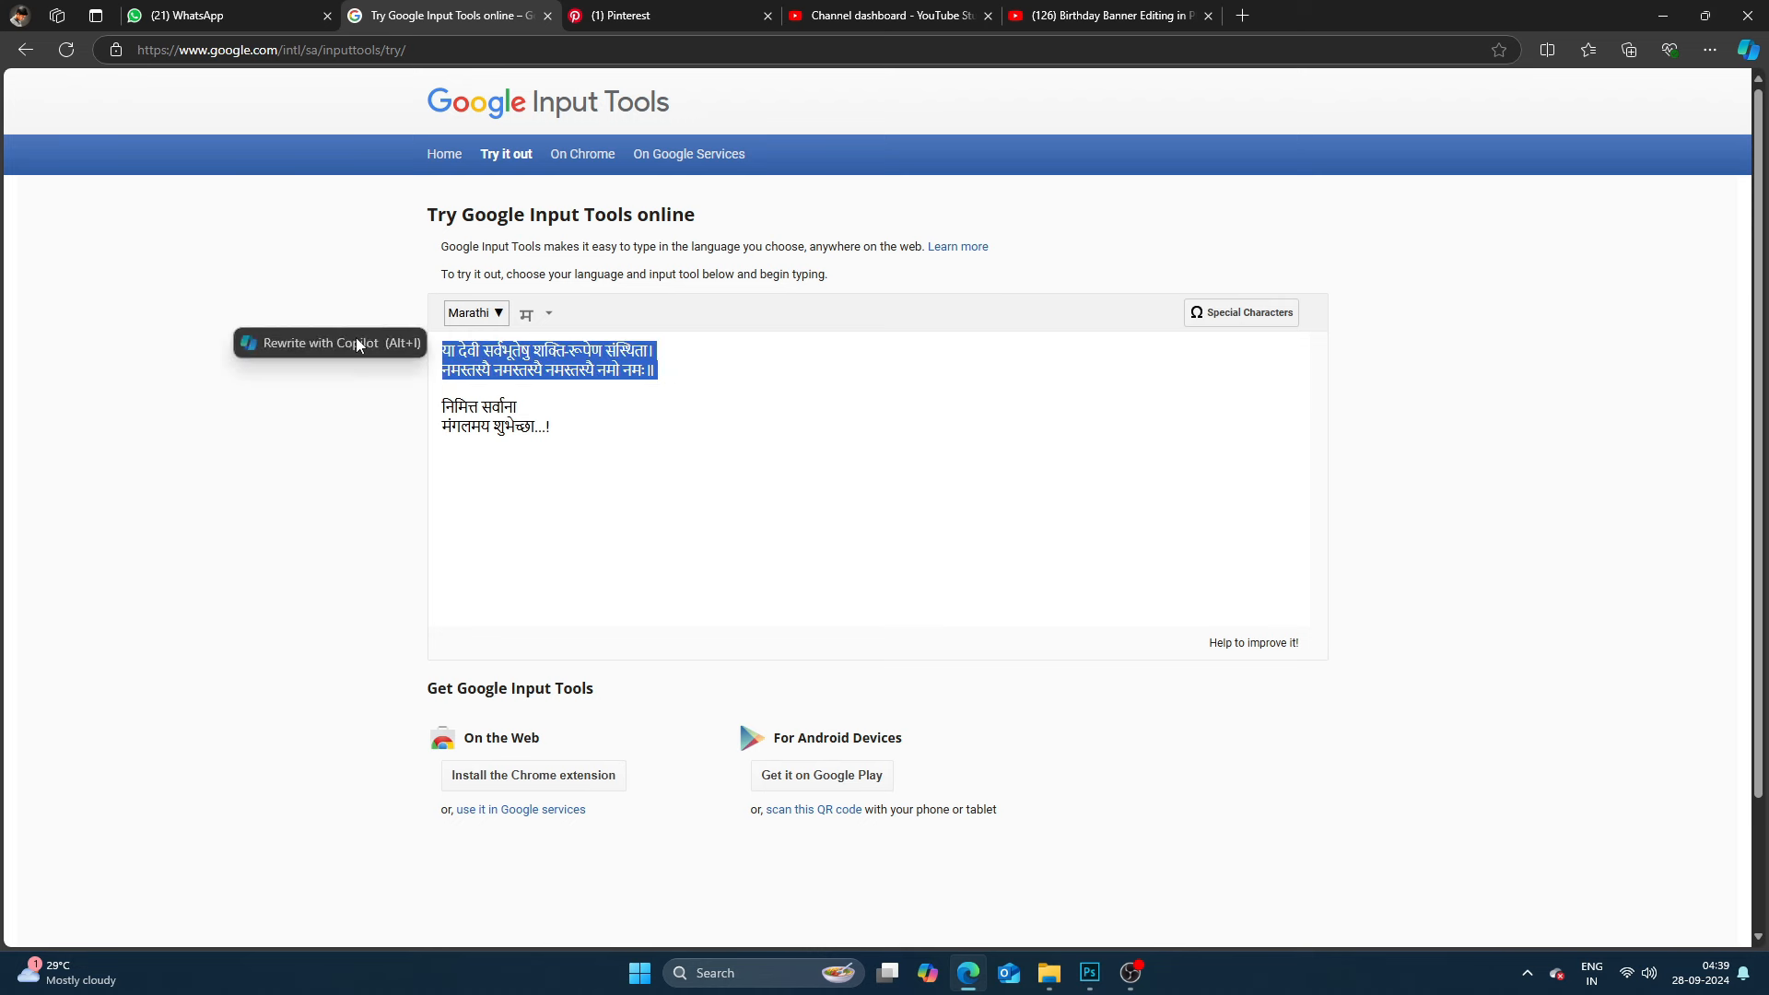
pyautogui.hotkey('ctrl', 'c')
pyautogui.click(1090, 972)
# Replace the copied "निमित्त सर्वाना" line above the title with the two-line verse from the clipboard.
pyautogui.press('t')
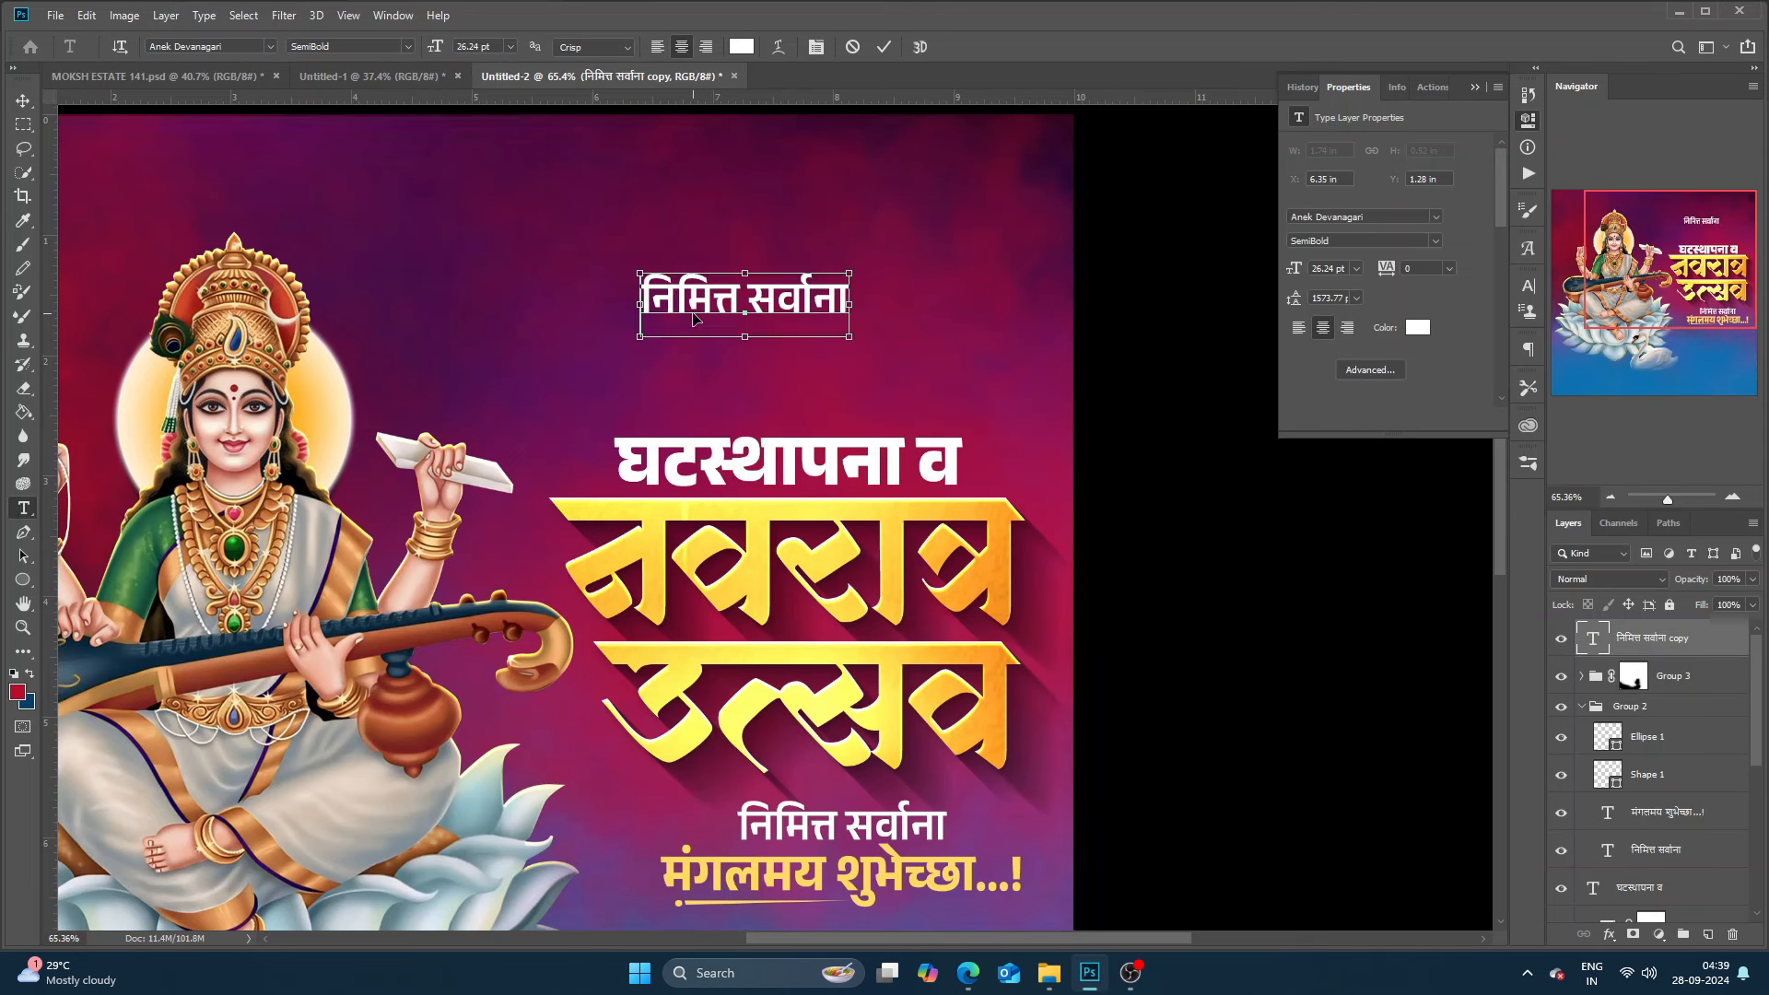
pyautogui.click(696, 318)
pyautogui.hotkey('ctrl', 'a')
pyautogui.hotkey('ctrl', 'v')
# Set the whole verse's leading to 33.01 pt and its font to Mukta SemiBold.
pyautogui.hotkey('ctrl', 'a')
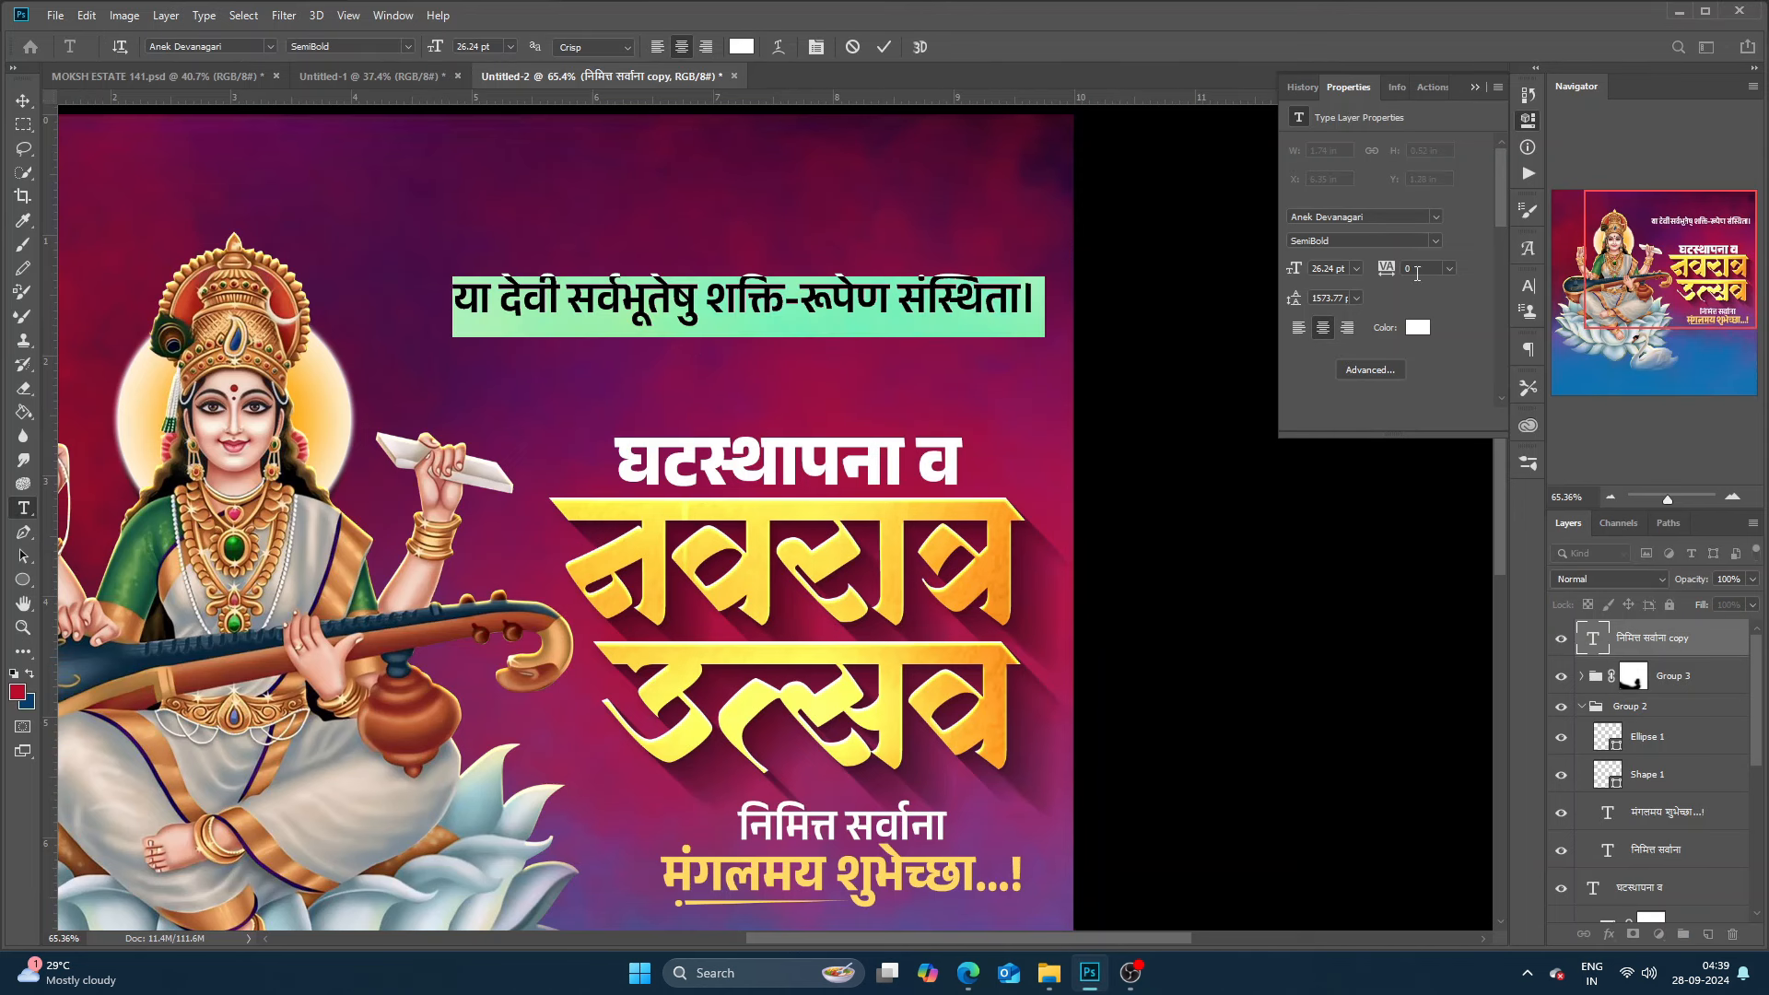
pyautogui.click(1552, 295)
pyautogui.click(1528, 286)
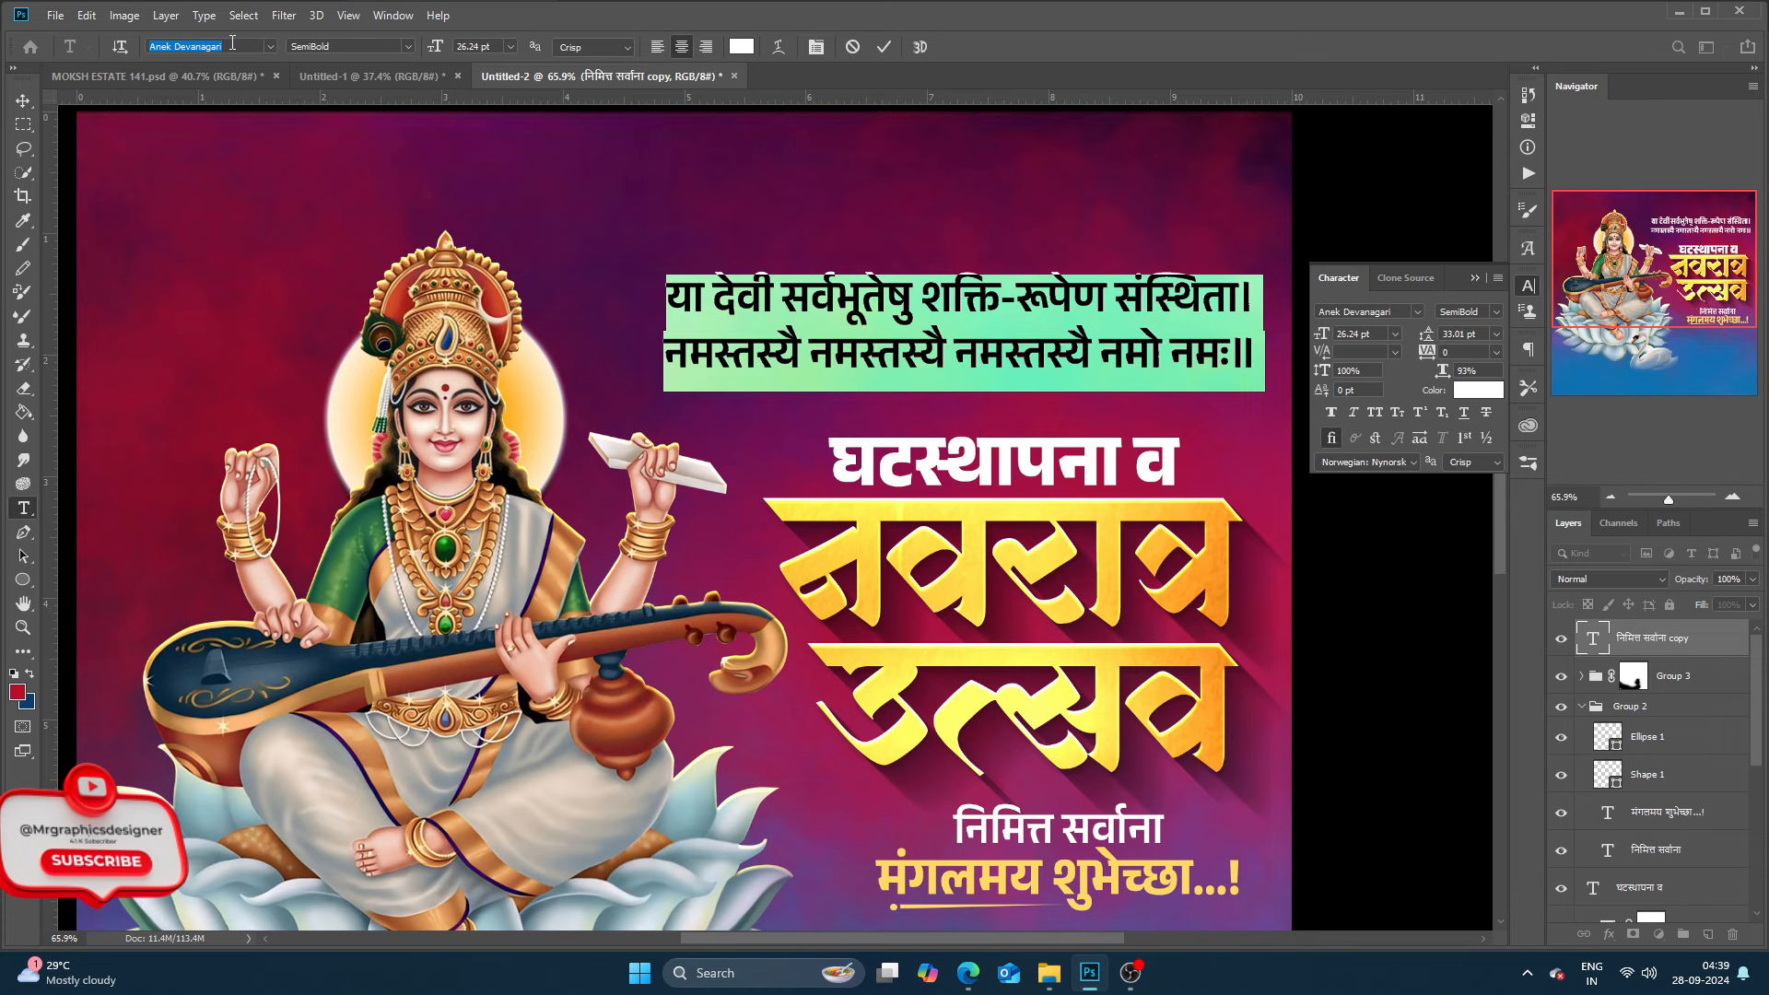
pyautogui.click(270, 47)
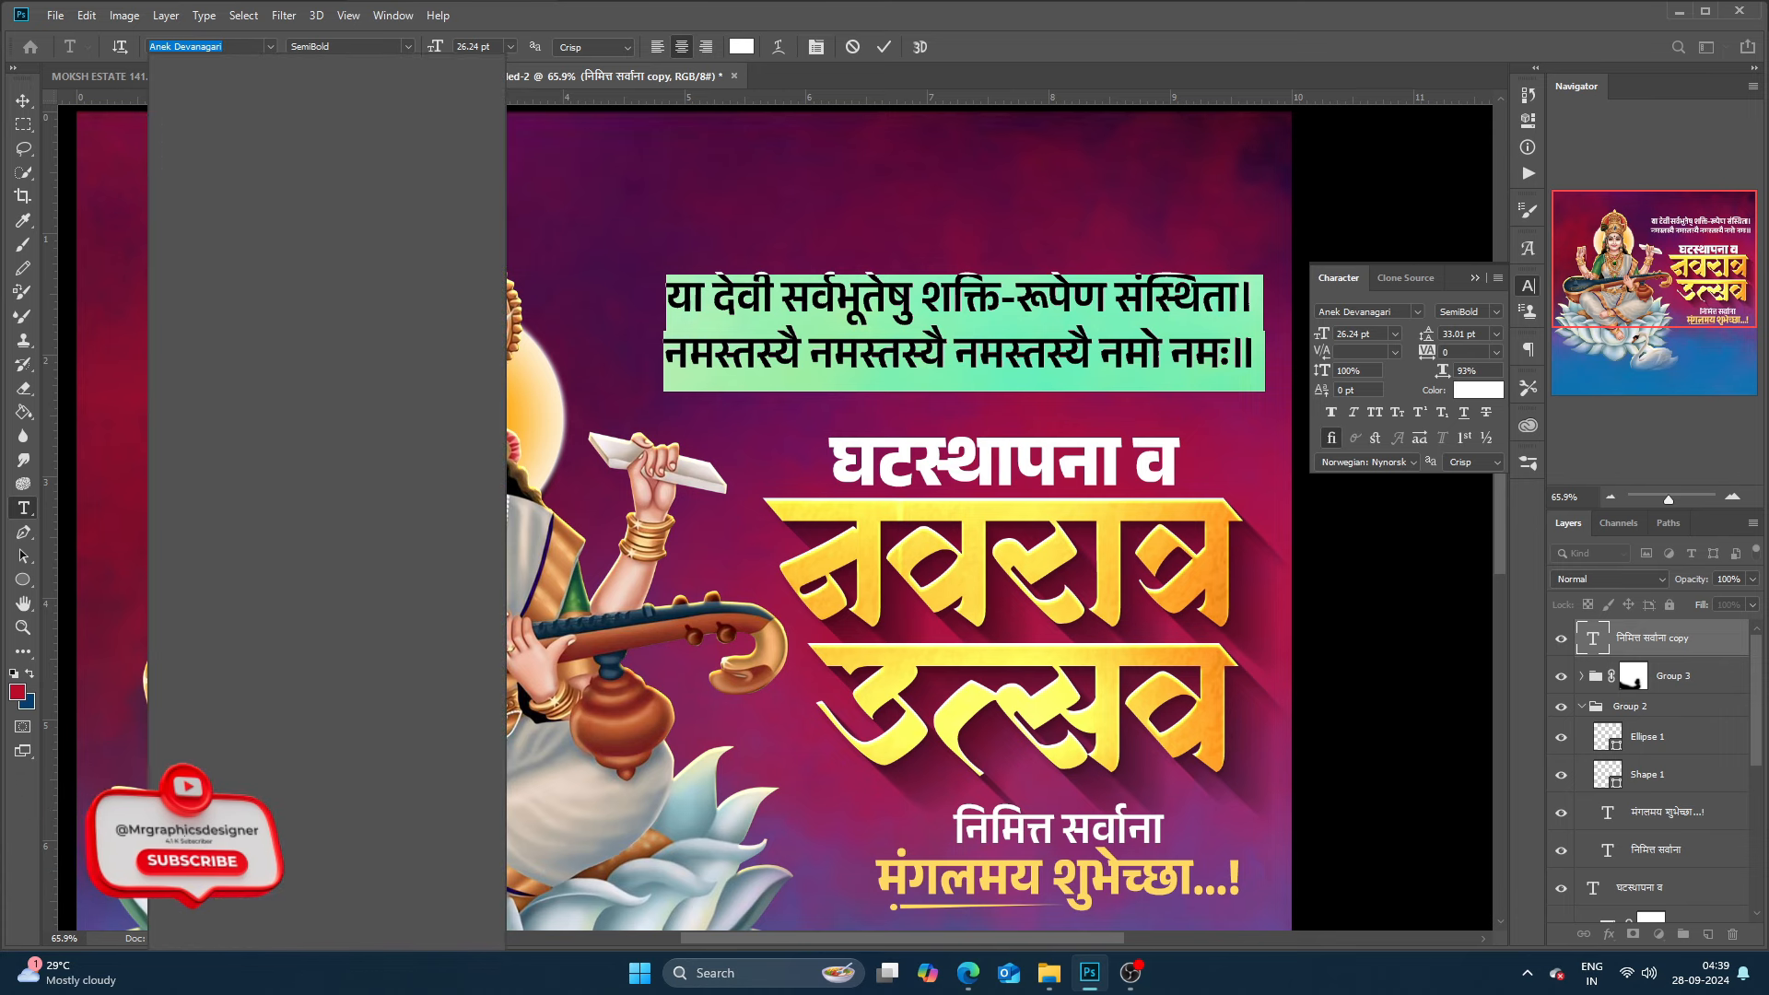
pyautogui.write('mukta')
pyautogui.click(276, 173)
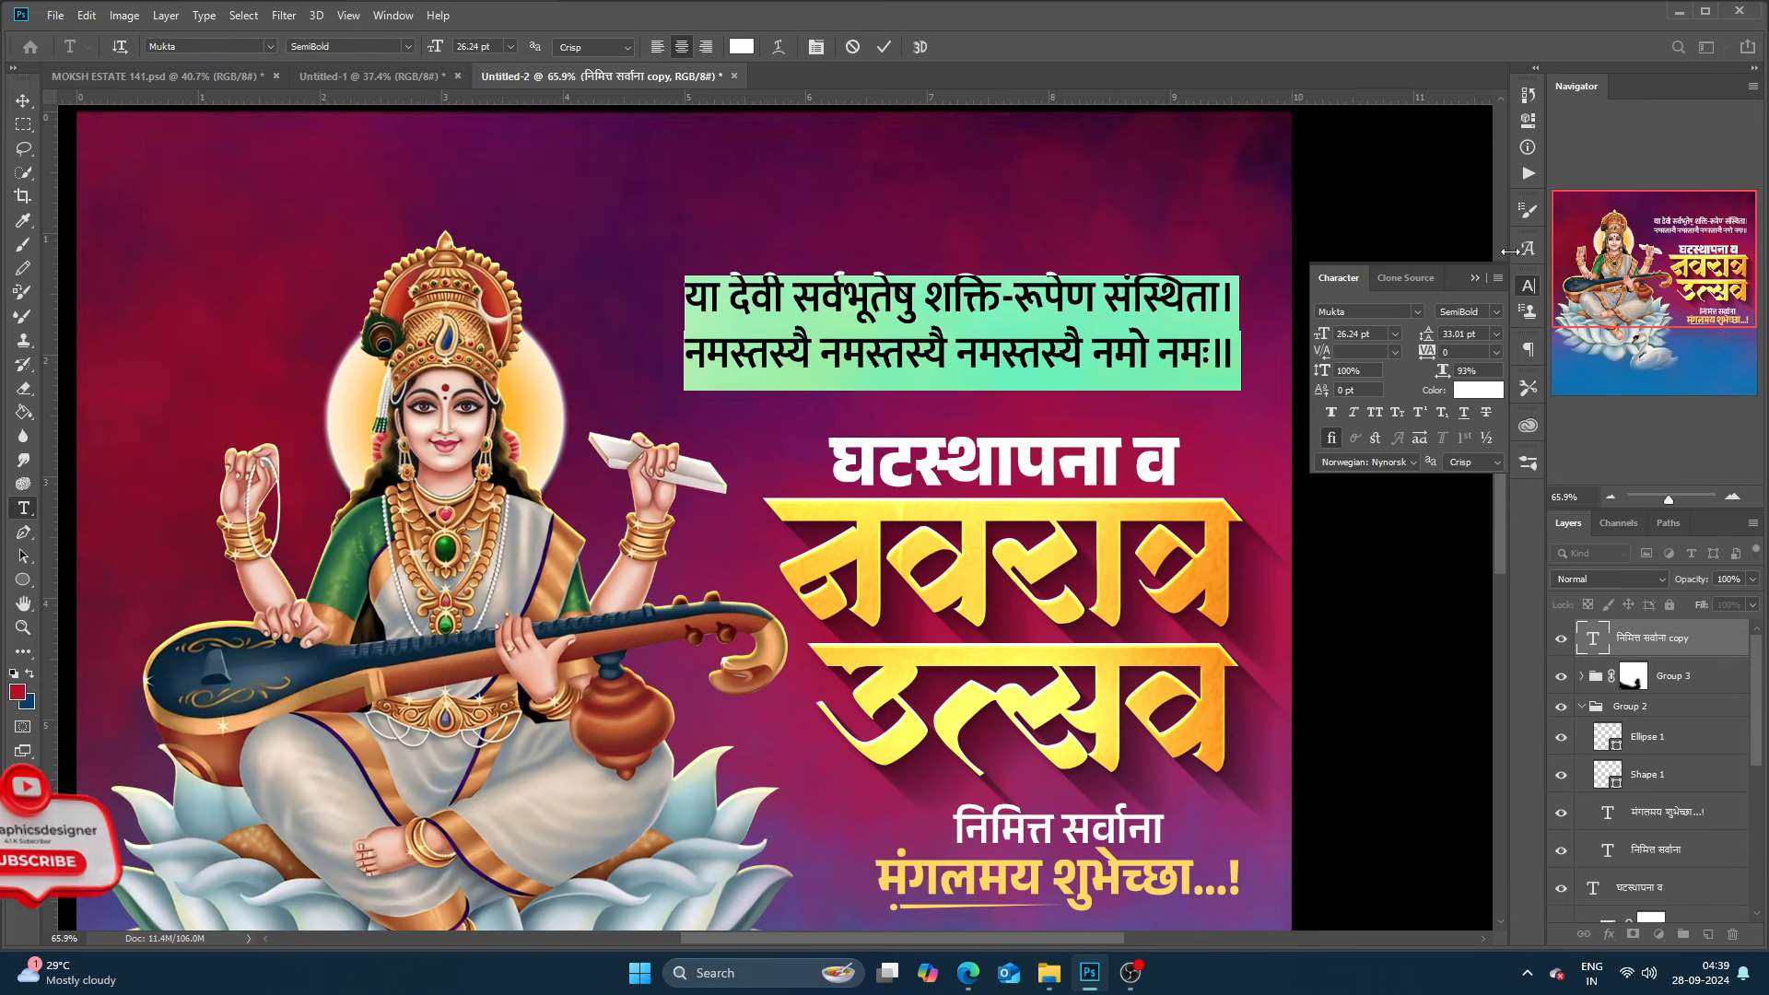
# Tighten the leading between the two verse lines slightly.
pyautogui.click(1471, 335)
pyautogui.scroll(-6, 1472, 335)
pyautogui.scroll(4, 1471, 334)
pyautogui.click(1475, 278)
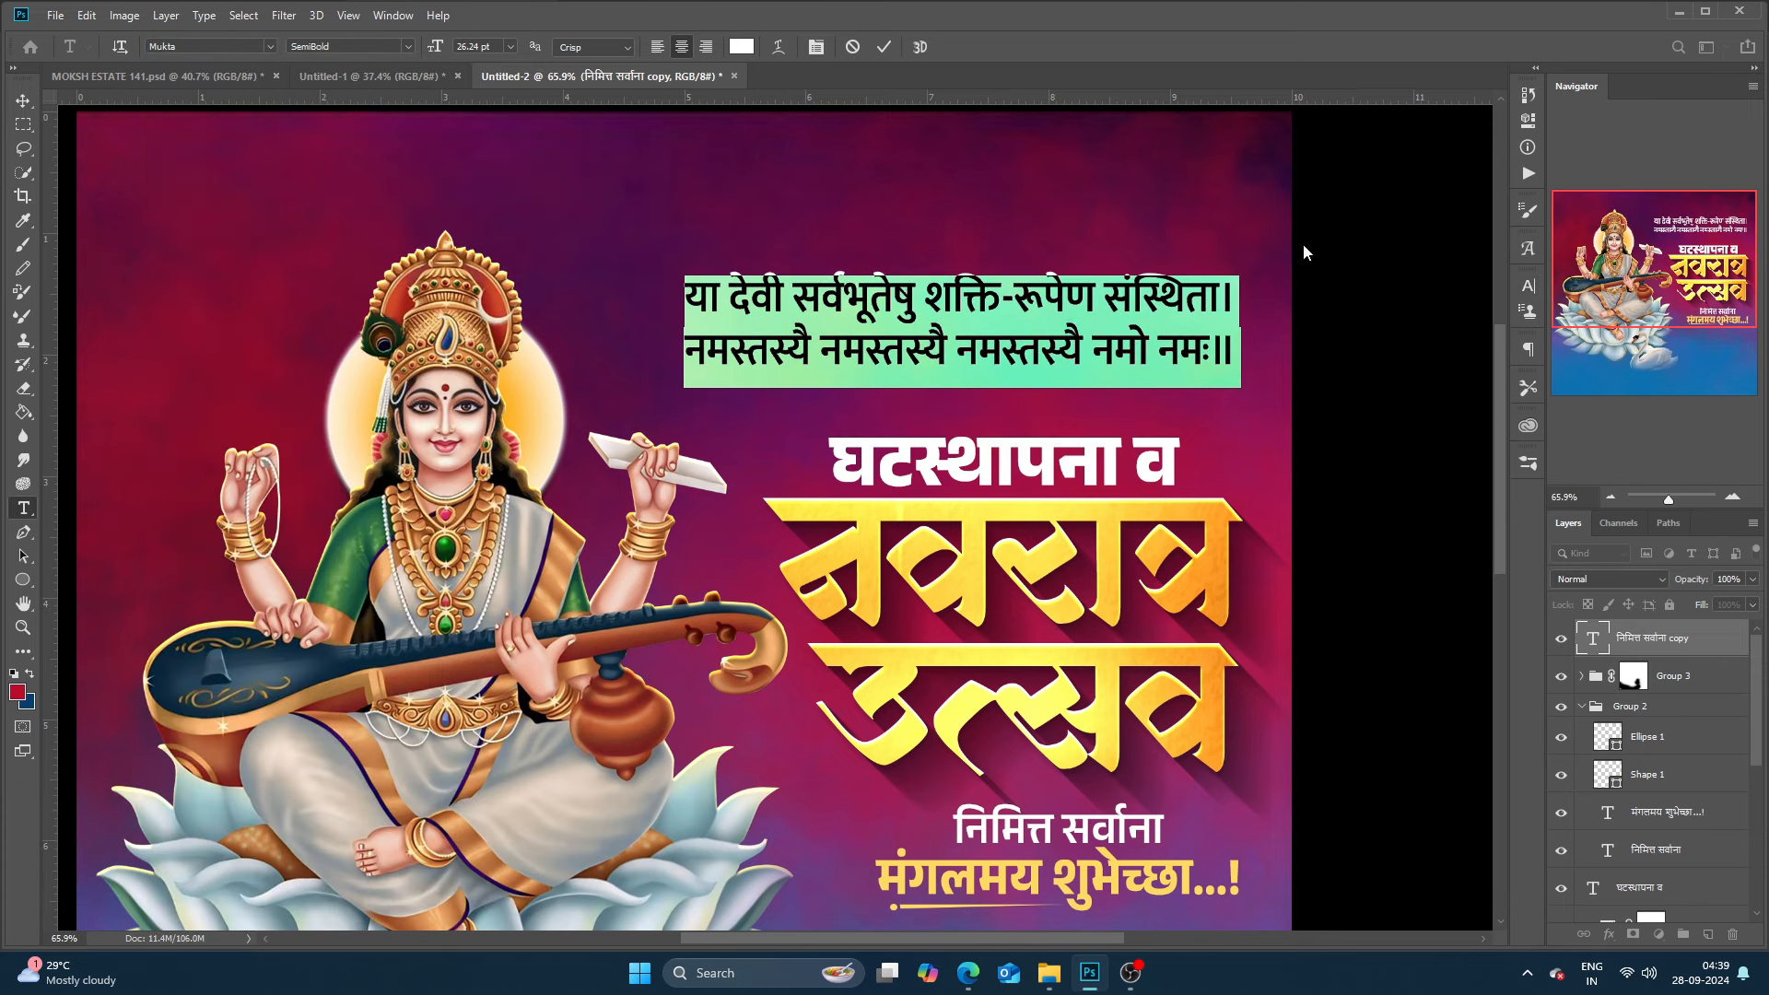
# Position the verse above the title and scale it down to about 24.3 pt.
pyautogui.click(26, 100)
pyautogui.scroll(-4, 741, 315)
pyautogui.scroll(3, 566, 346)
pyautogui.moveTo(782, 331); pyautogui.dragTo(563, 347)
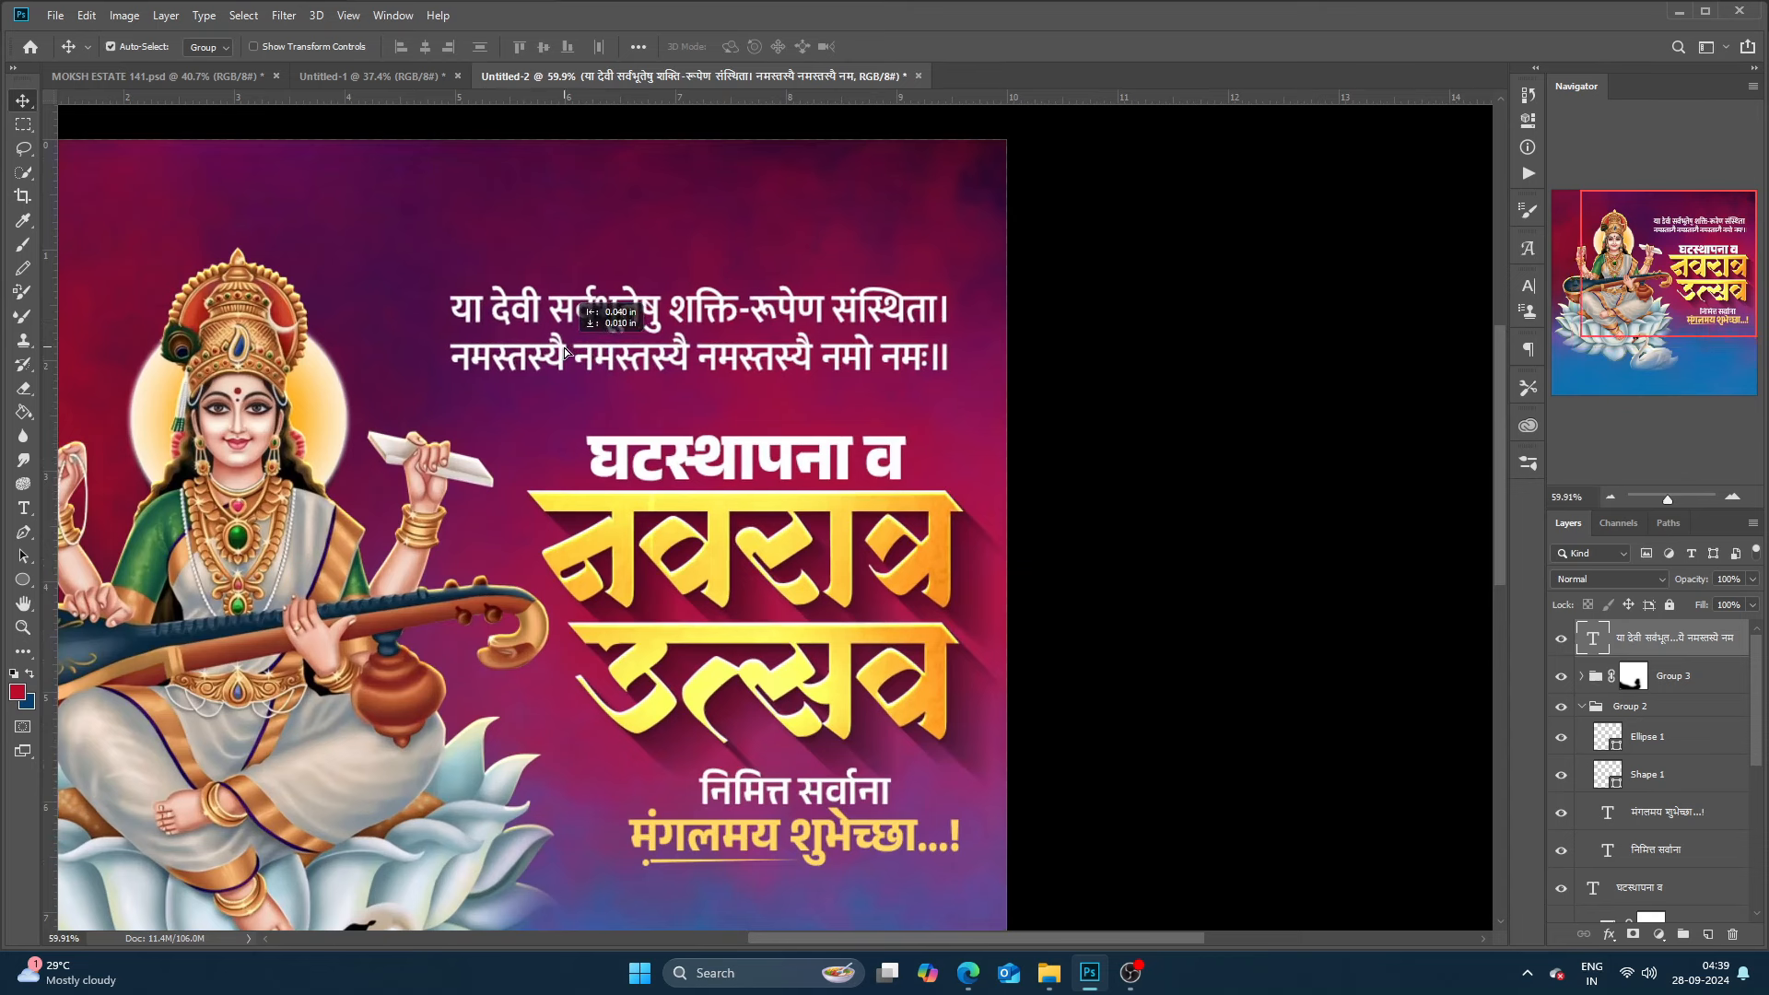
pyautogui.hotkey('ctrl', 't')
pyautogui.moveTo(450, 286); pyautogui.dragTo(468, 292)
pyautogui.press('Return')
# Duplicate the verse text layer and place the copy directly above the original verse.
pyautogui.doubleClick(545, 348)
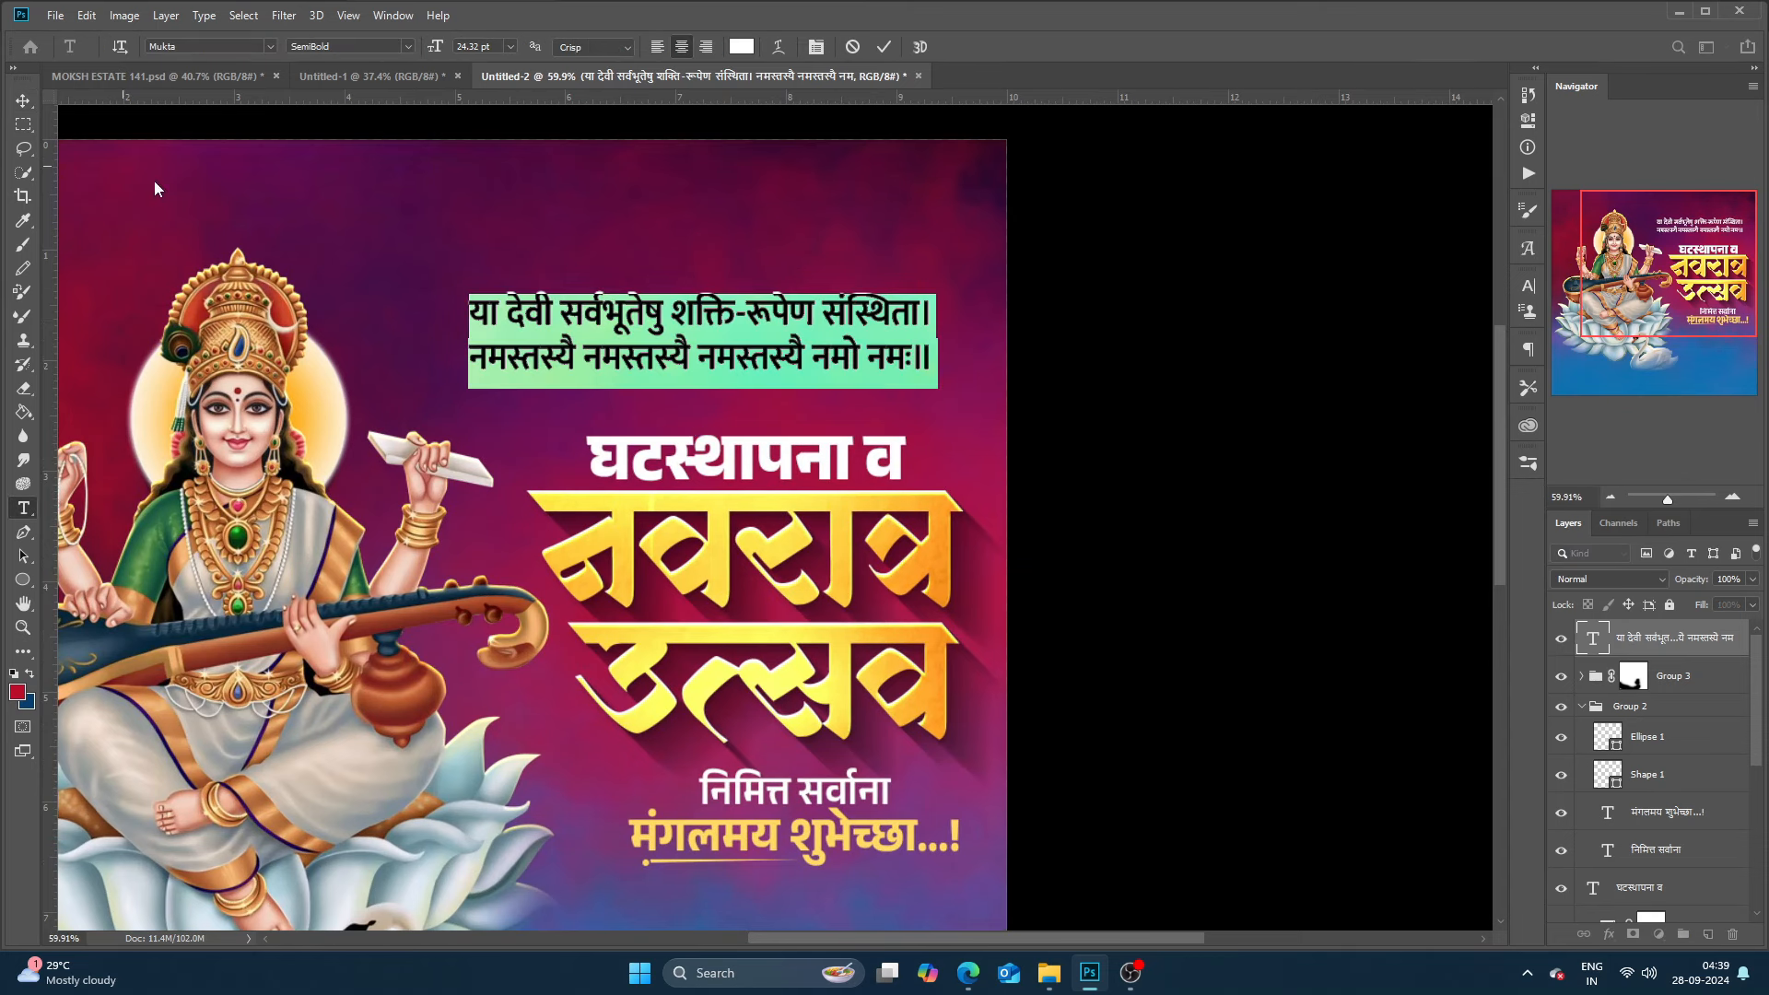
pyautogui.click(643, 395)
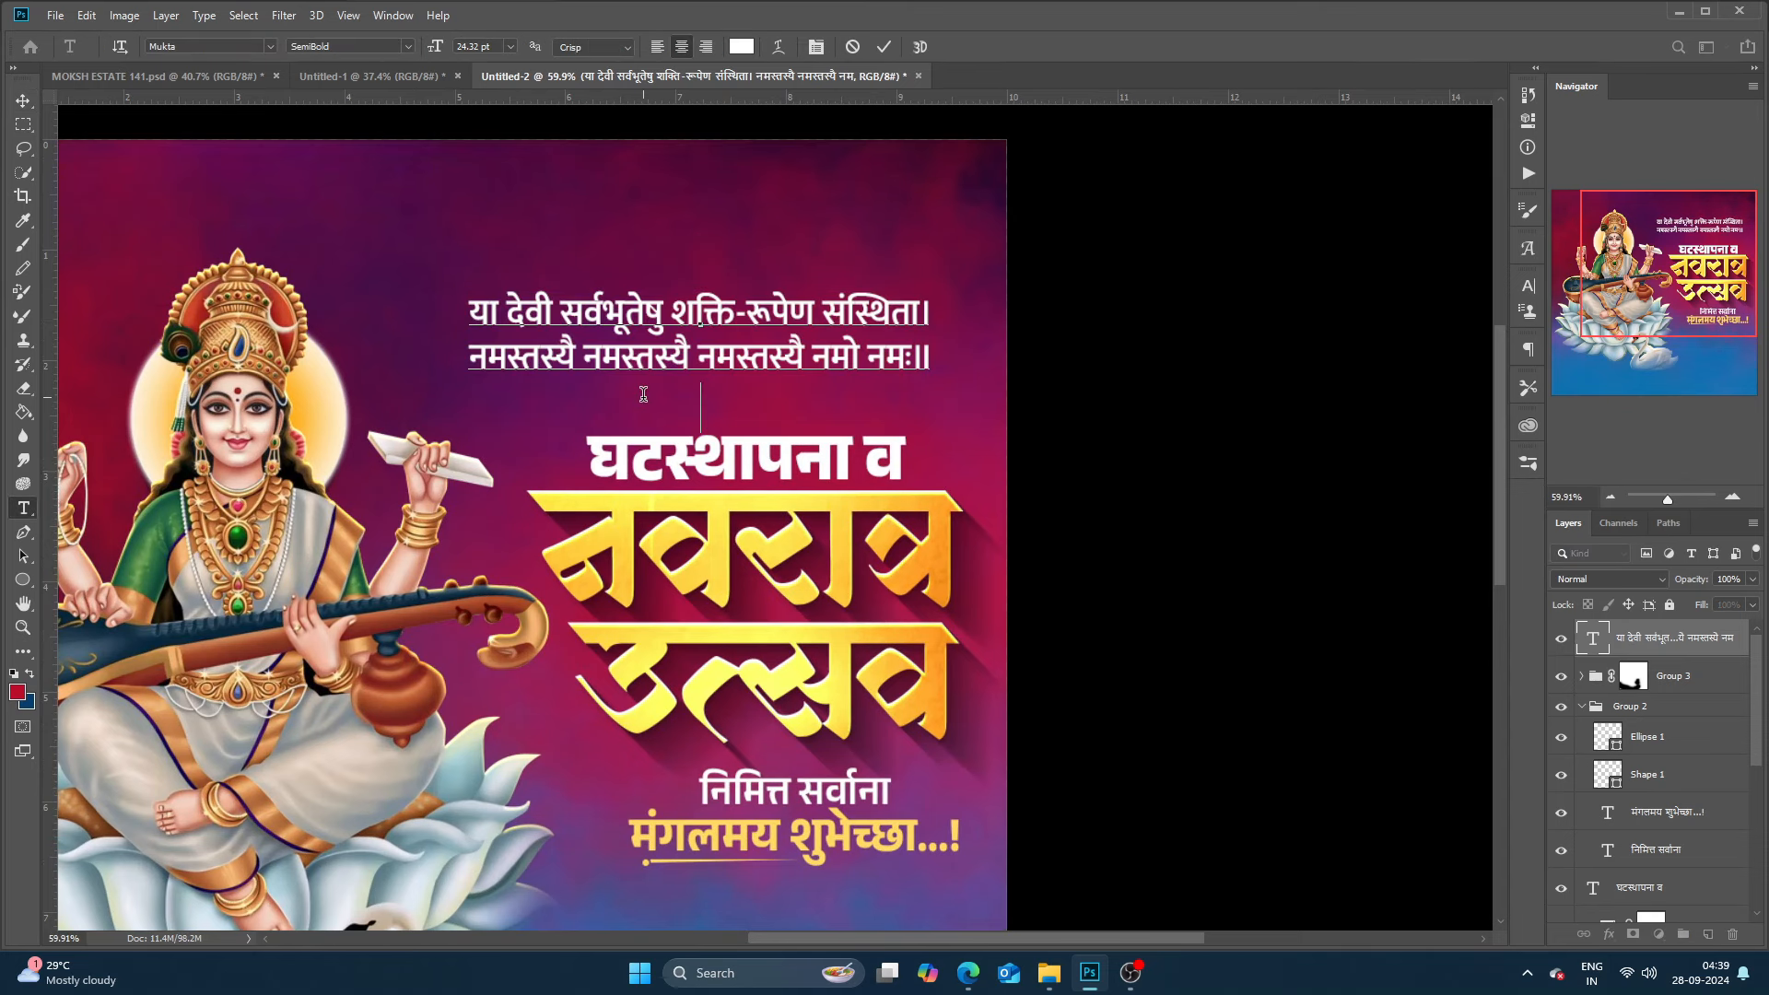
pyautogui.click(22, 103)
pyautogui.hotkey('ctrl', 'j')
pyautogui.moveTo(599, 311); pyautogui.dragTo(592, 227)
# Set the verse copy's font to Vintage Decorative signs 2 and replace its text with the single ornament character g.
pyautogui.doubleClick(592, 227)
pyautogui.scroll(2, 592, 226)
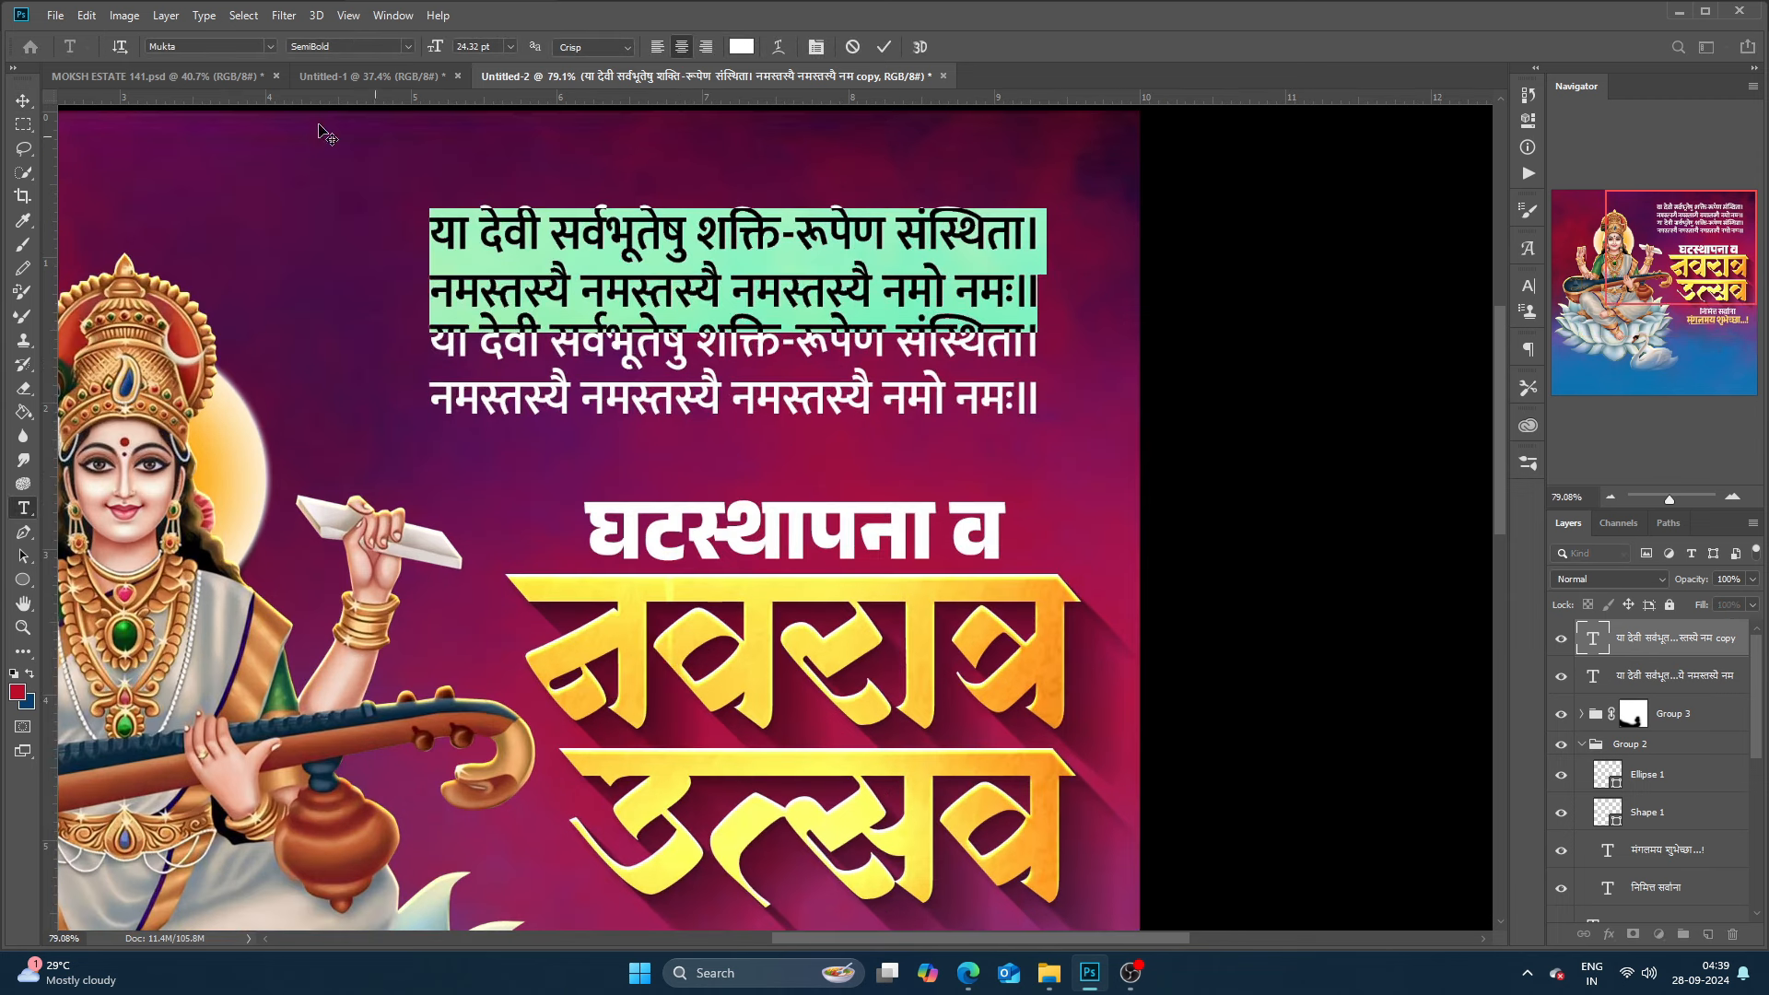
pyautogui.click(193, 47)
pyautogui.write('vin')
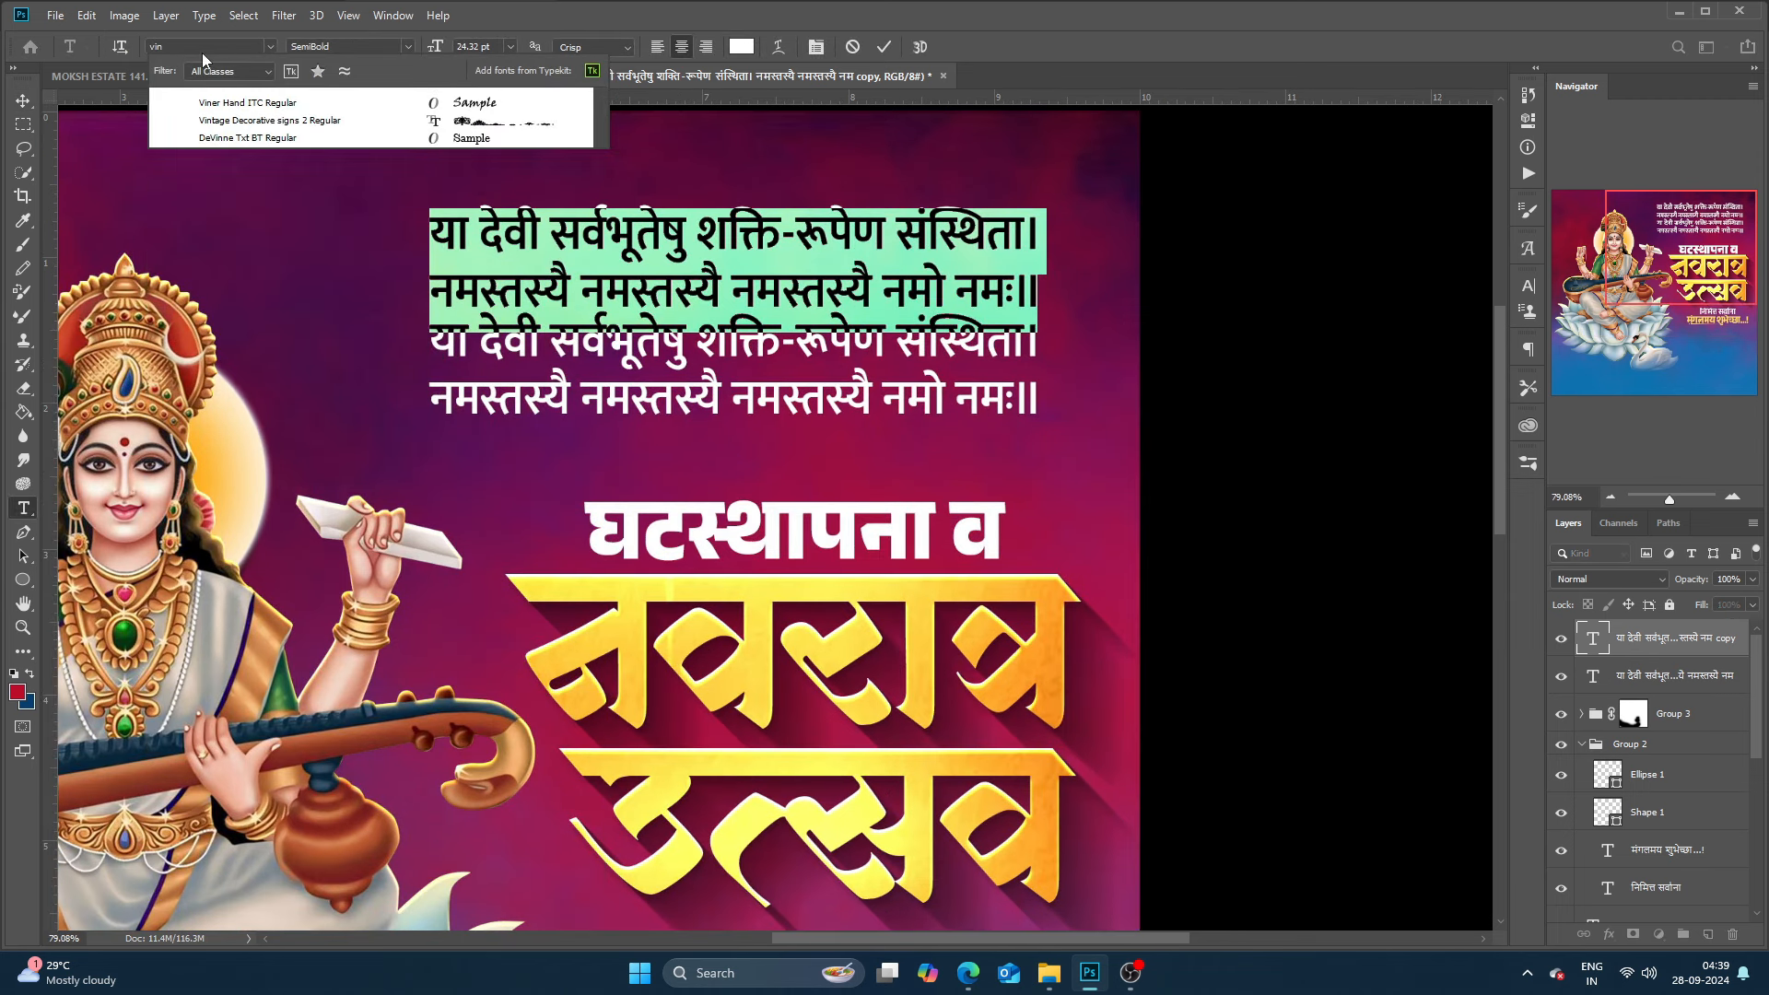
pyautogui.click(444, 120)
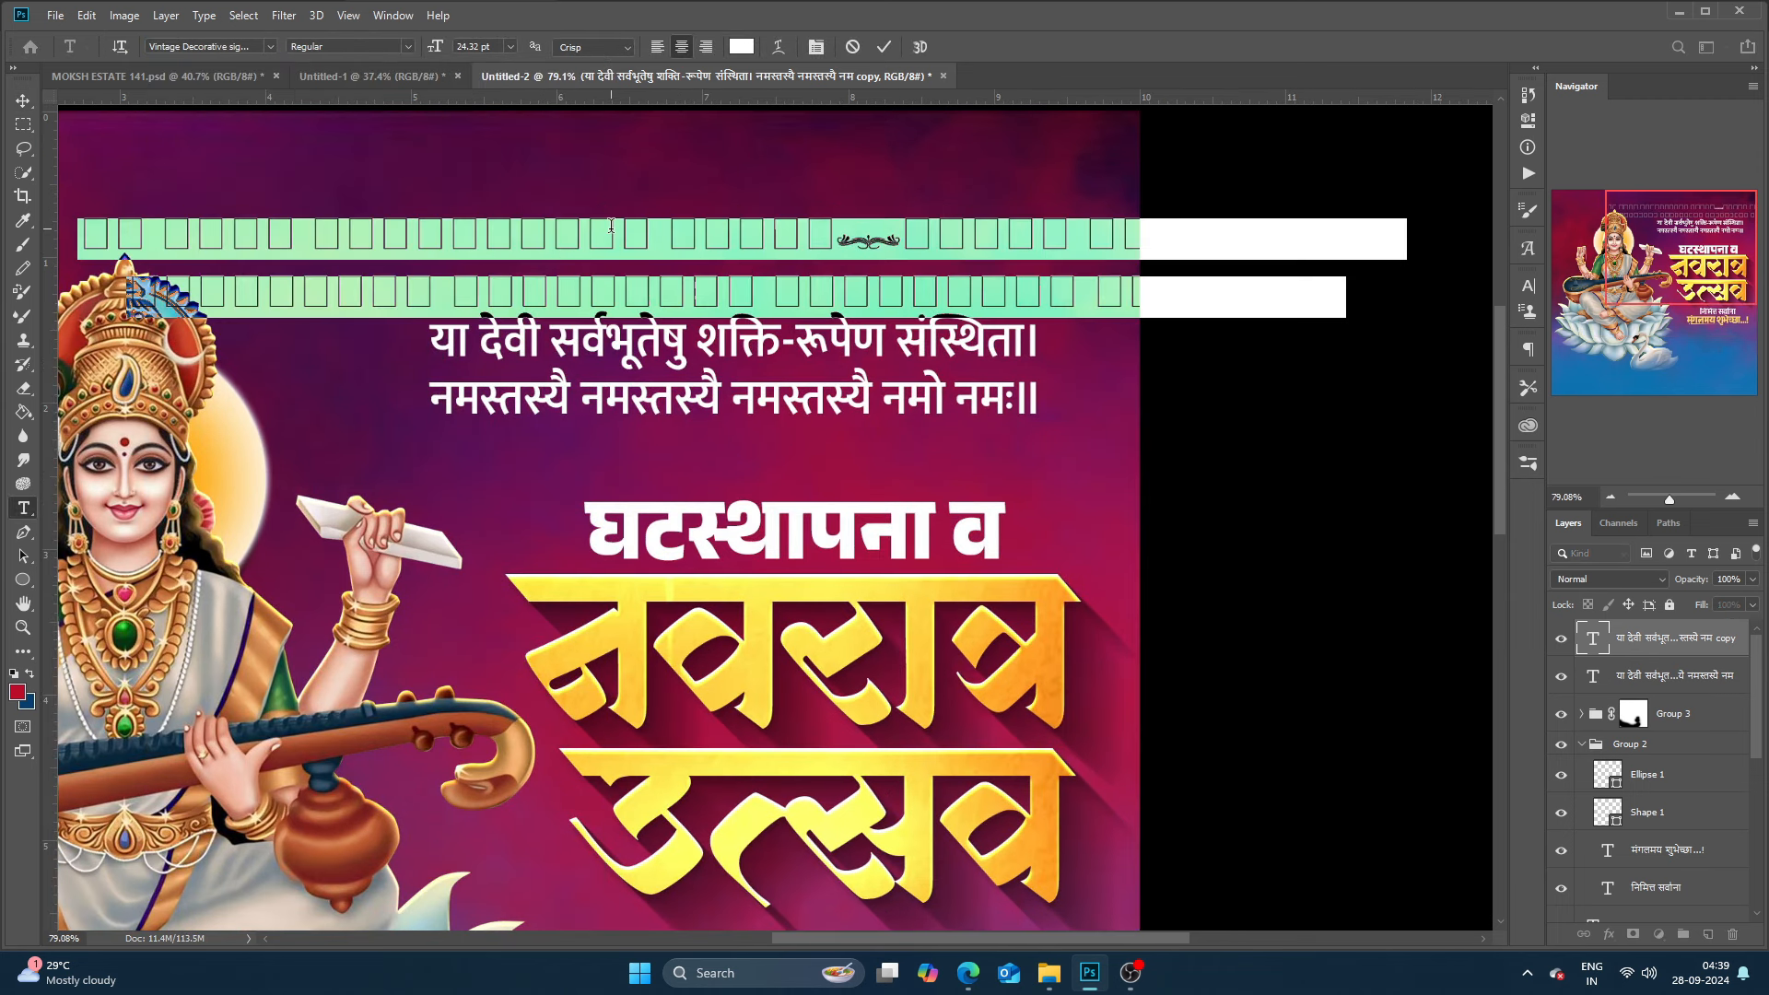
pyautogui.write('a')
pyautogui.click(28, 107)
# Scale the decorative ornament above the verse up to about 499%.
pyautogui.hotkey('ctrl', 't')
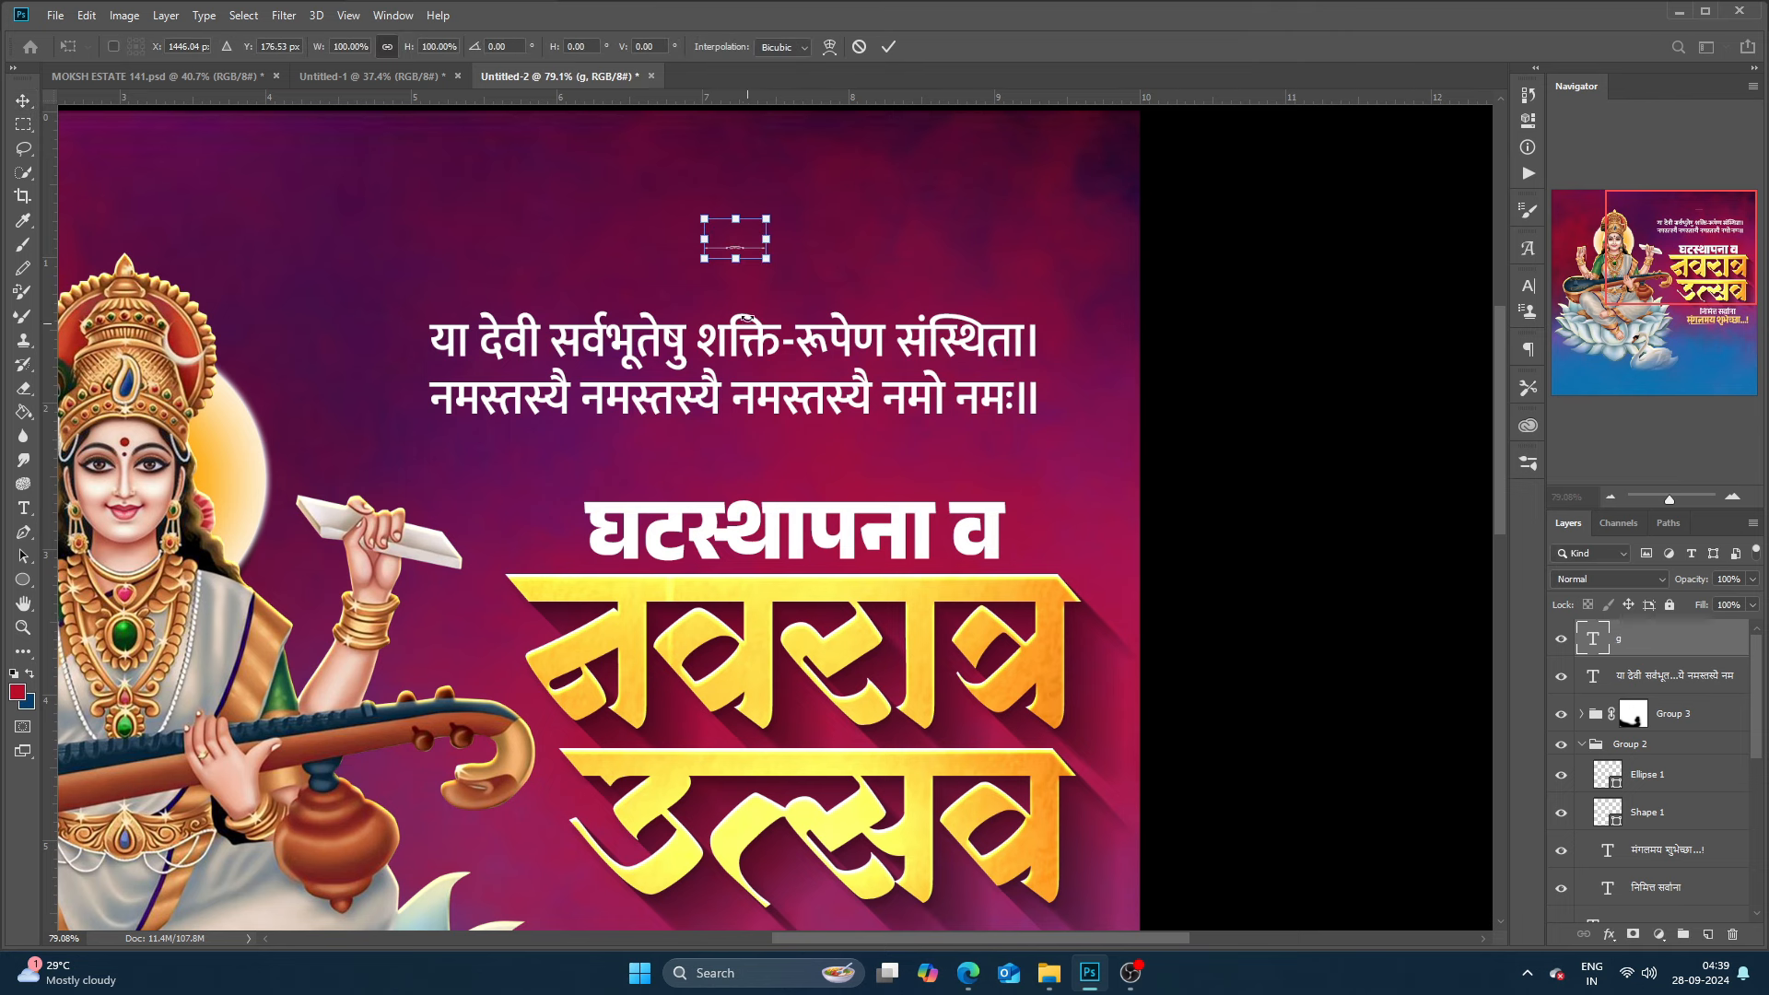
pyautogui.moveTo(702, 221); pyautogui.dragTo(575, 156)
pyautogui.press('Return')
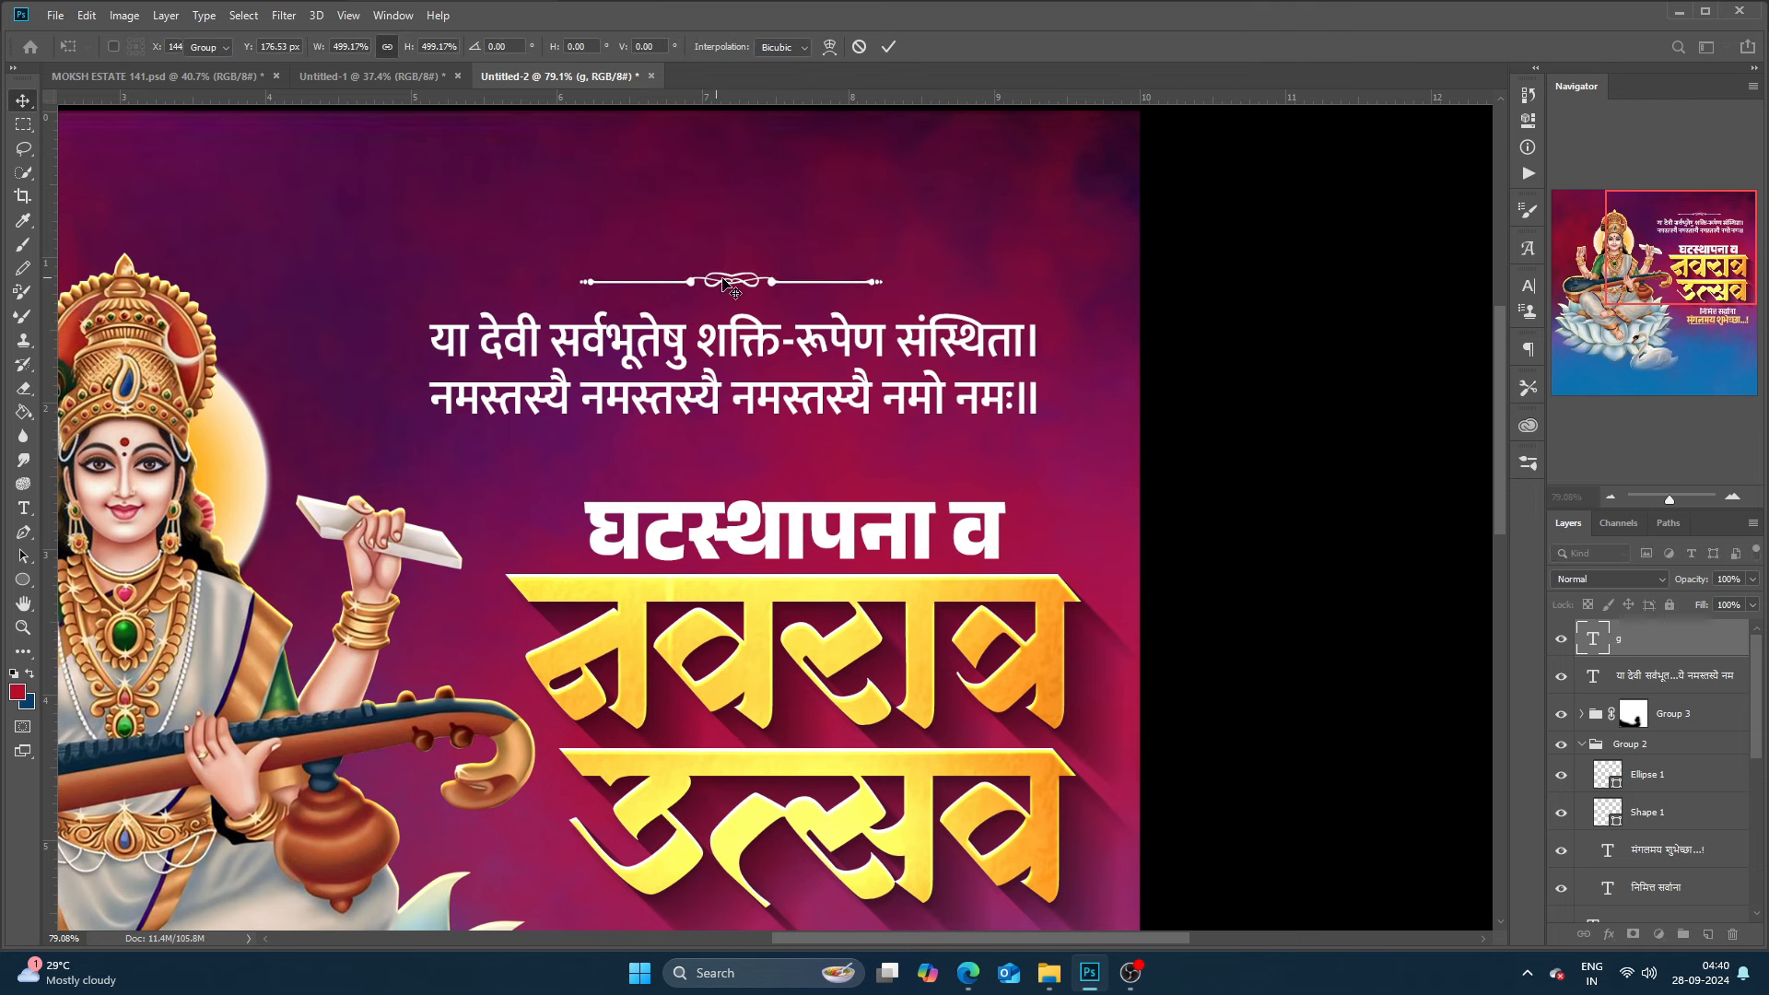
# Duplicate the ornament so that one divider sits just above the verse and one just below it.
pyautogui.scroll(2, 683, 278)
pyautogui.moveTo(683, 278)
pyautogui.mouseDown()
pyautogui.moveTo(709, 334)
pyautogui.moveTo(722, 476)
pyautogui.mouseUp()
pyautogui.hotkey('ctrl', 'j')
pyautogui.press('Up')
pyautogui.press('Up')
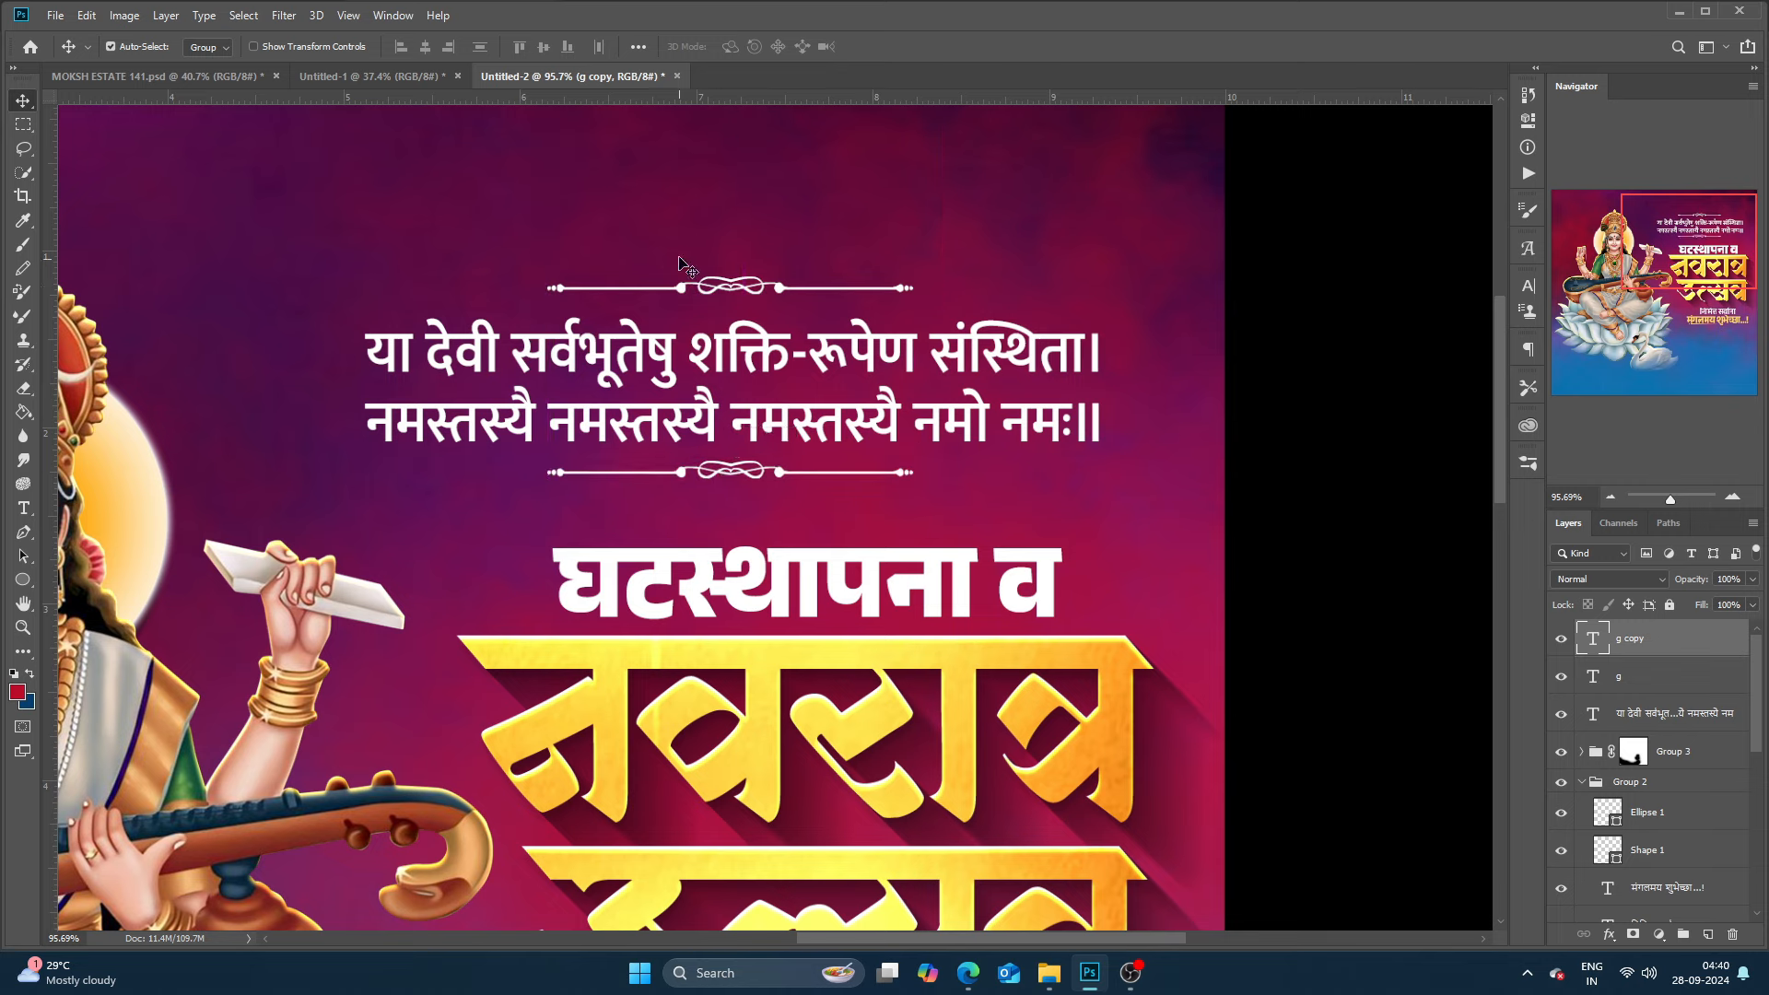
# Nudge the upper ornament down a little, closer to the first line of the verse.
pyautogui.click(682, 293)
pyautogui.press('Down')
pyautogui.press('Down')
pyautogui.press('Down')
pyautogui.press('Down')
pyautogui.press('Down')
pyautogui.press('Down')
pyautogui.press('Down')
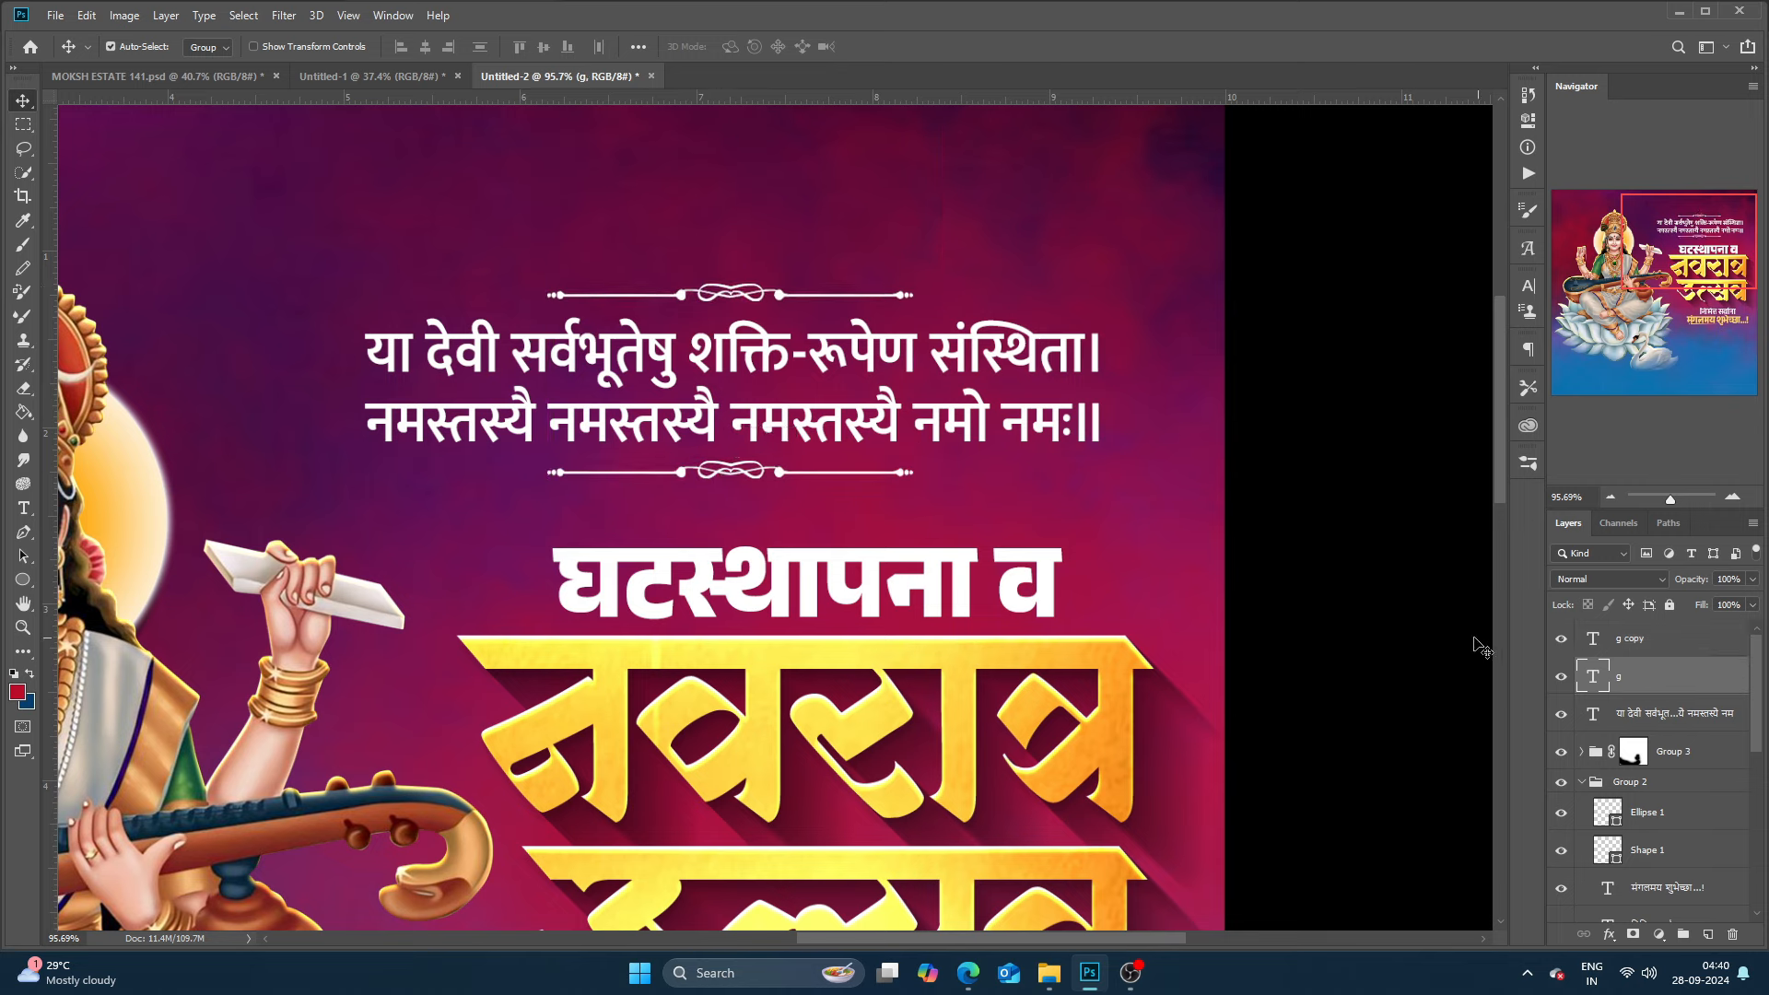
# Group the verse with both ornaments and shift the group until its right edge lines up with the title's.
pyautogui.click(1649, 638)
pyautogui.keyDown('shift'); pyautogui.click(1665, 714); pyautogui.keyUp('shift')
pyautogui.hotkey('ctrl', 'g')
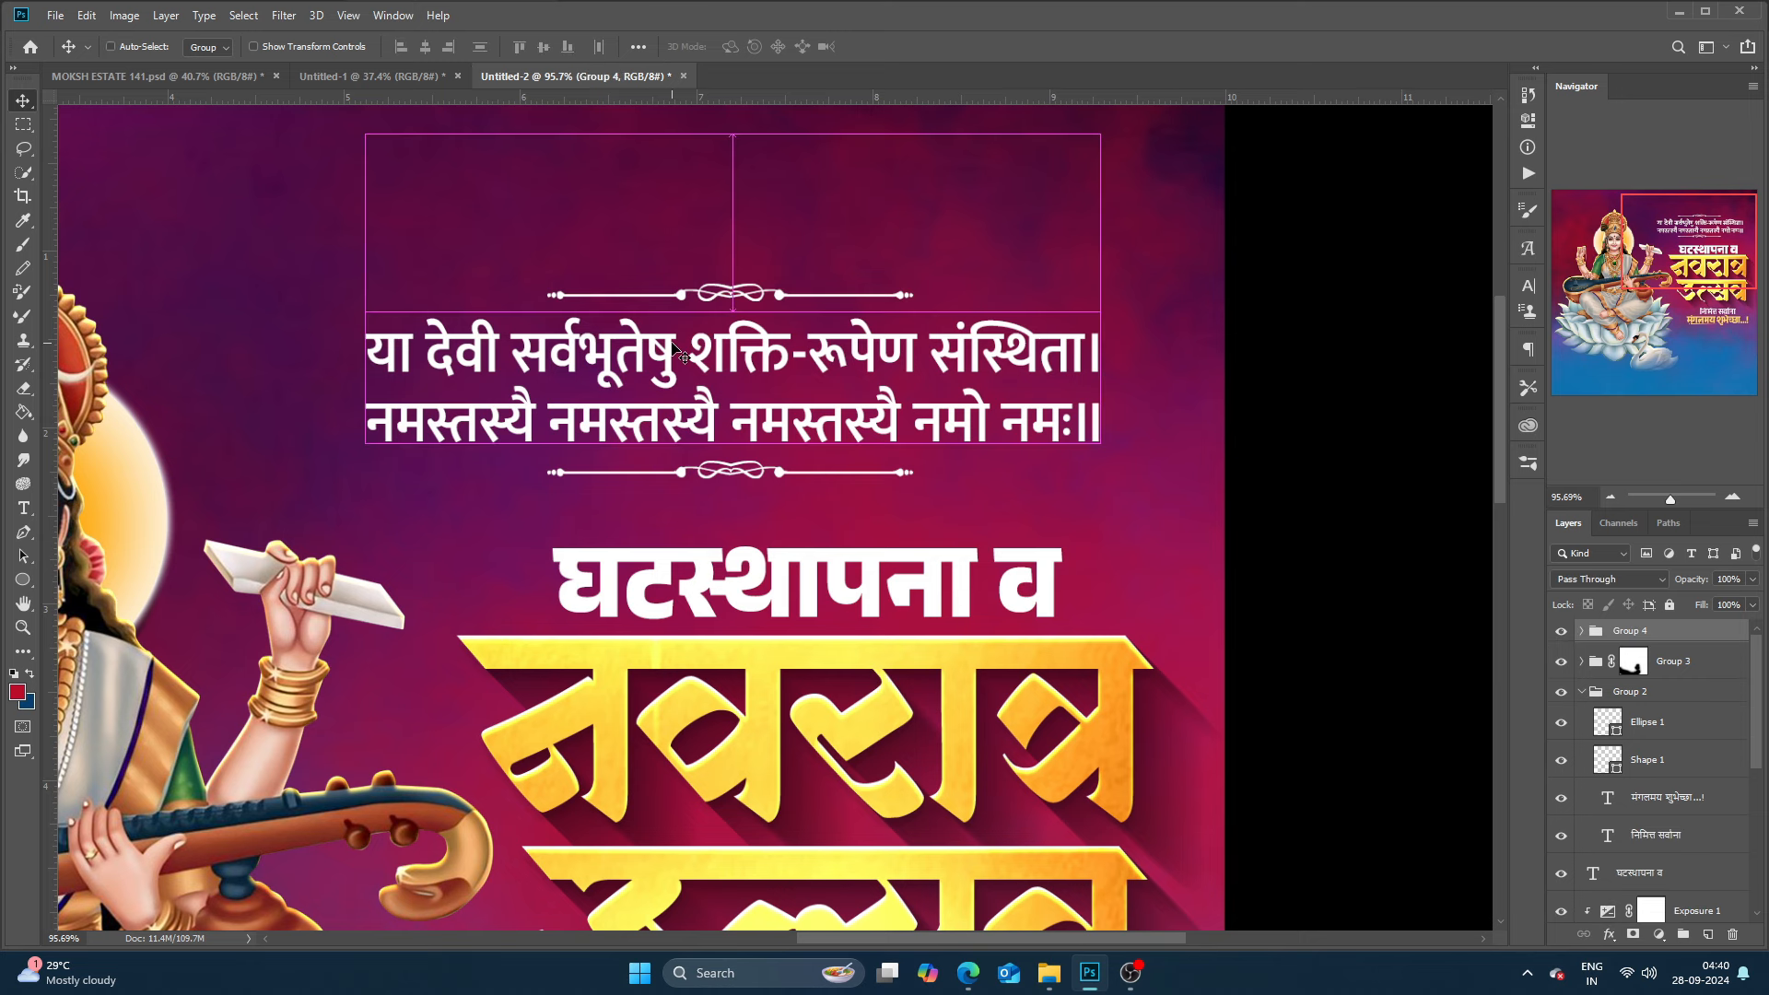
pyautogui.scroll(-3, 701, 345)
pyautogui.moveTo(698, 343); pyautogui.dragTo(721, 364)
pyautogui.scroll(-3, 751, 241)
pyautogui.click(1117, 311)
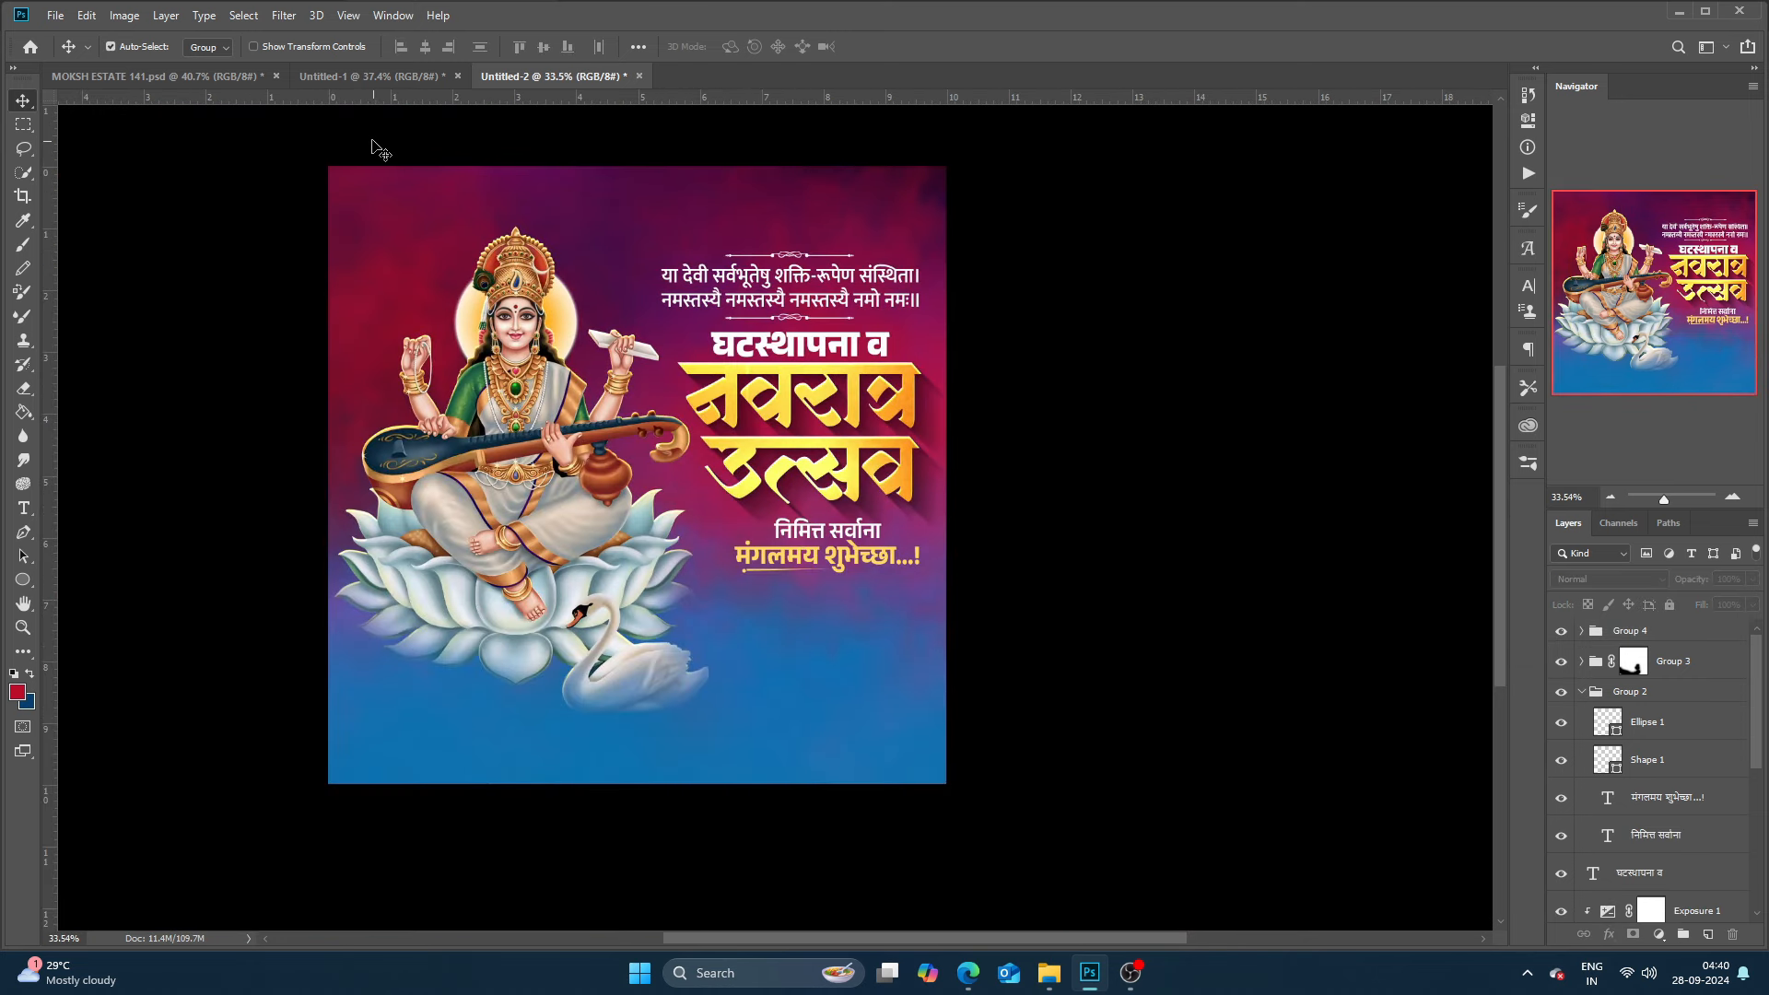
# Paste the marigold garland group and move it up so the garlands hang from the poster's top edge.
pyautogui.scroll(4, 498, 127)
pyautogui.hotkey('ctrl', 'v')
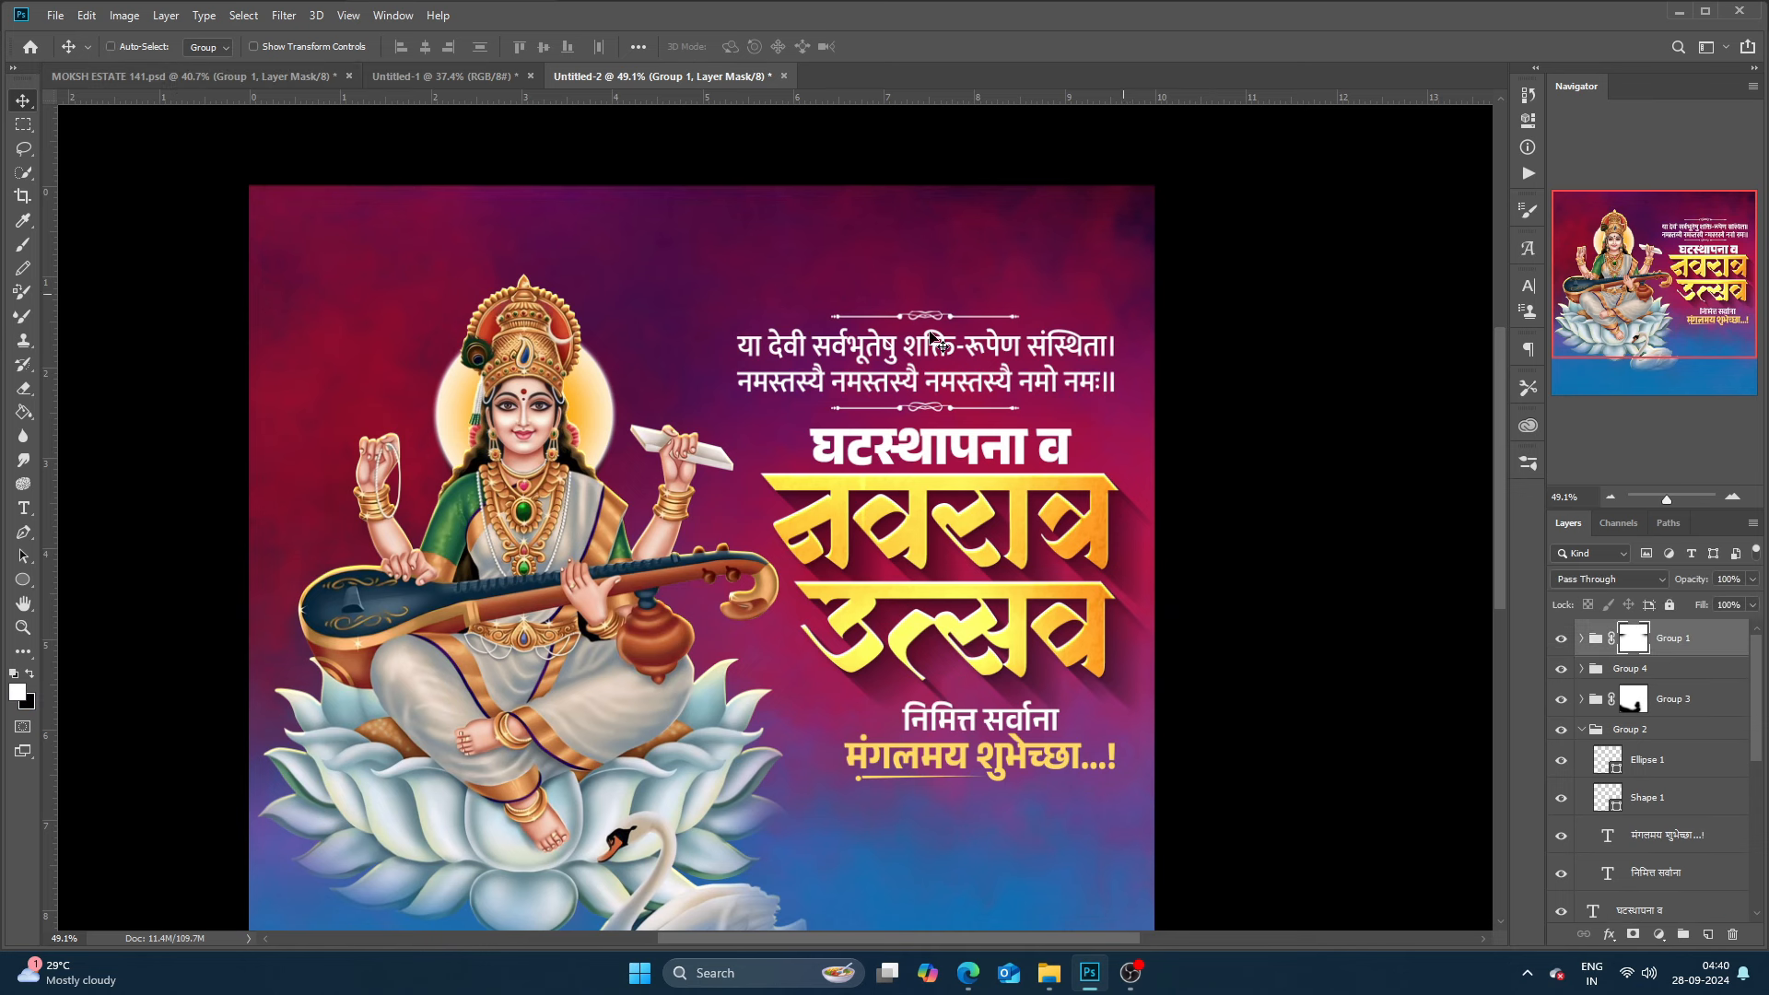
pyautogui.moveTo(286, 475); pyautogui.dragTo(281, 157)
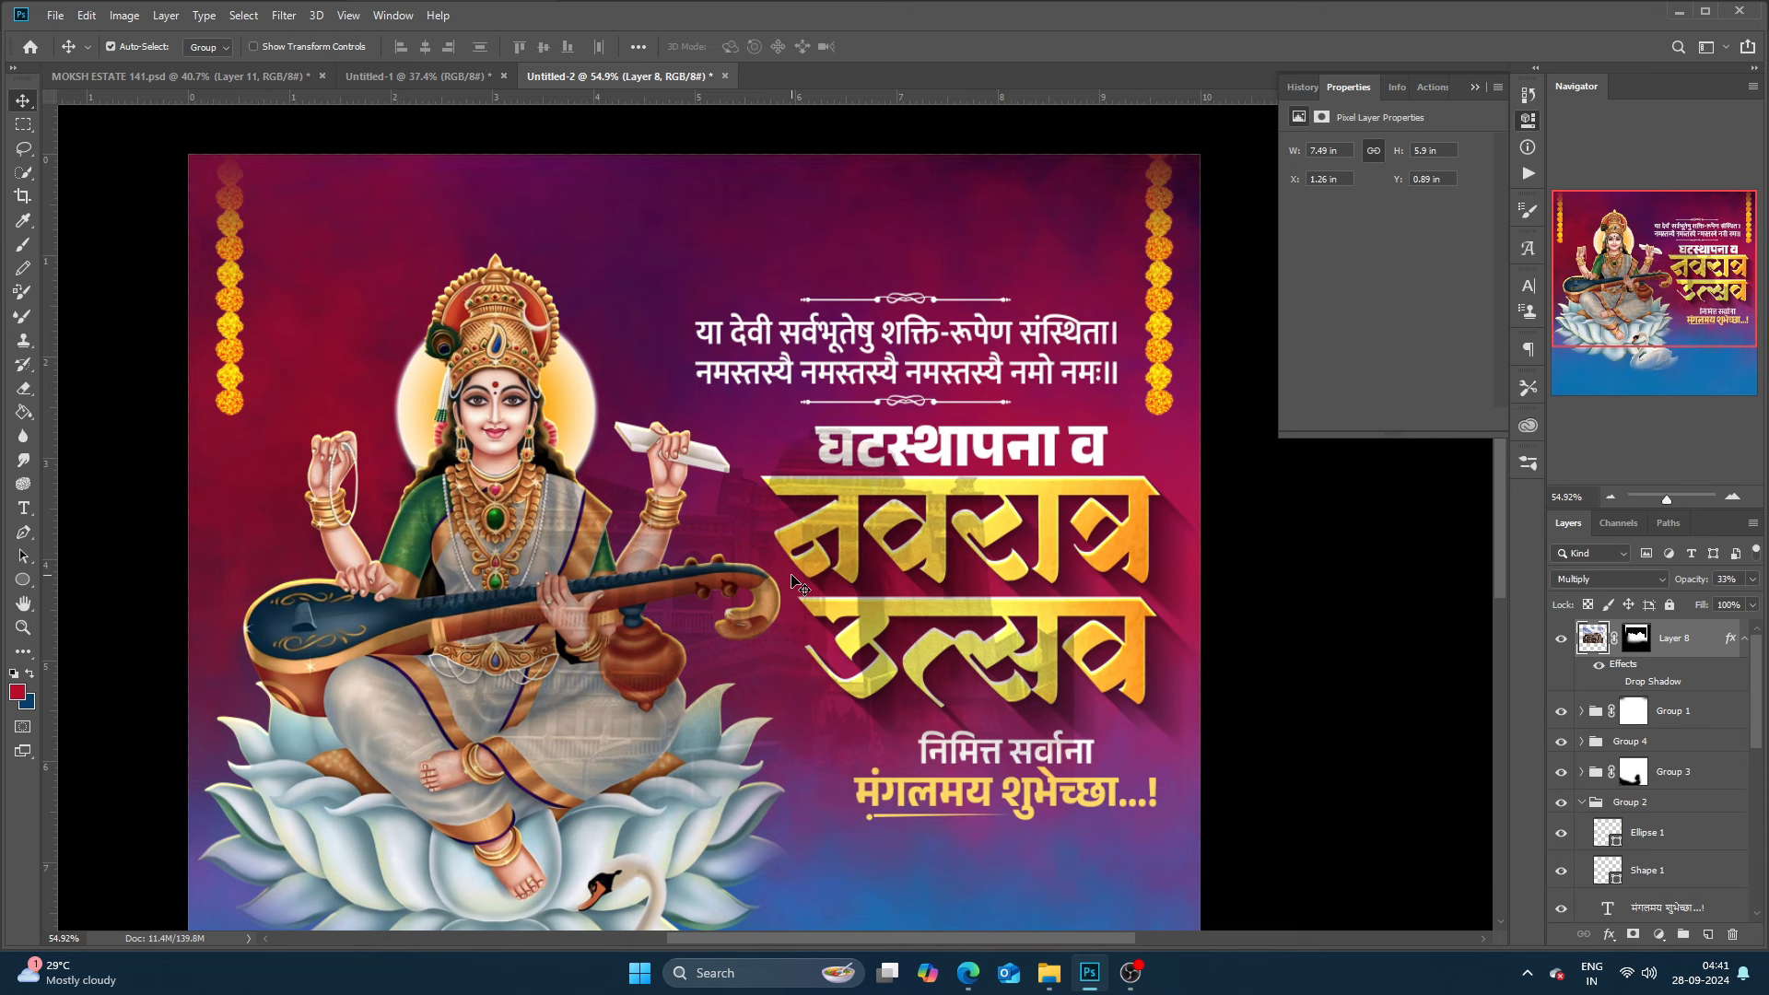
# Place the monument image behind the goddess, directly below the _shadow_85px layer, and scale it down to about 6.77 by 5.33 in.
pyautogui.moveTo(791, 576); pyautogui.dragTo(495, 342)
pyautogui.moveTo(1689, 651); pyautogui.dragTo(1618, 784)
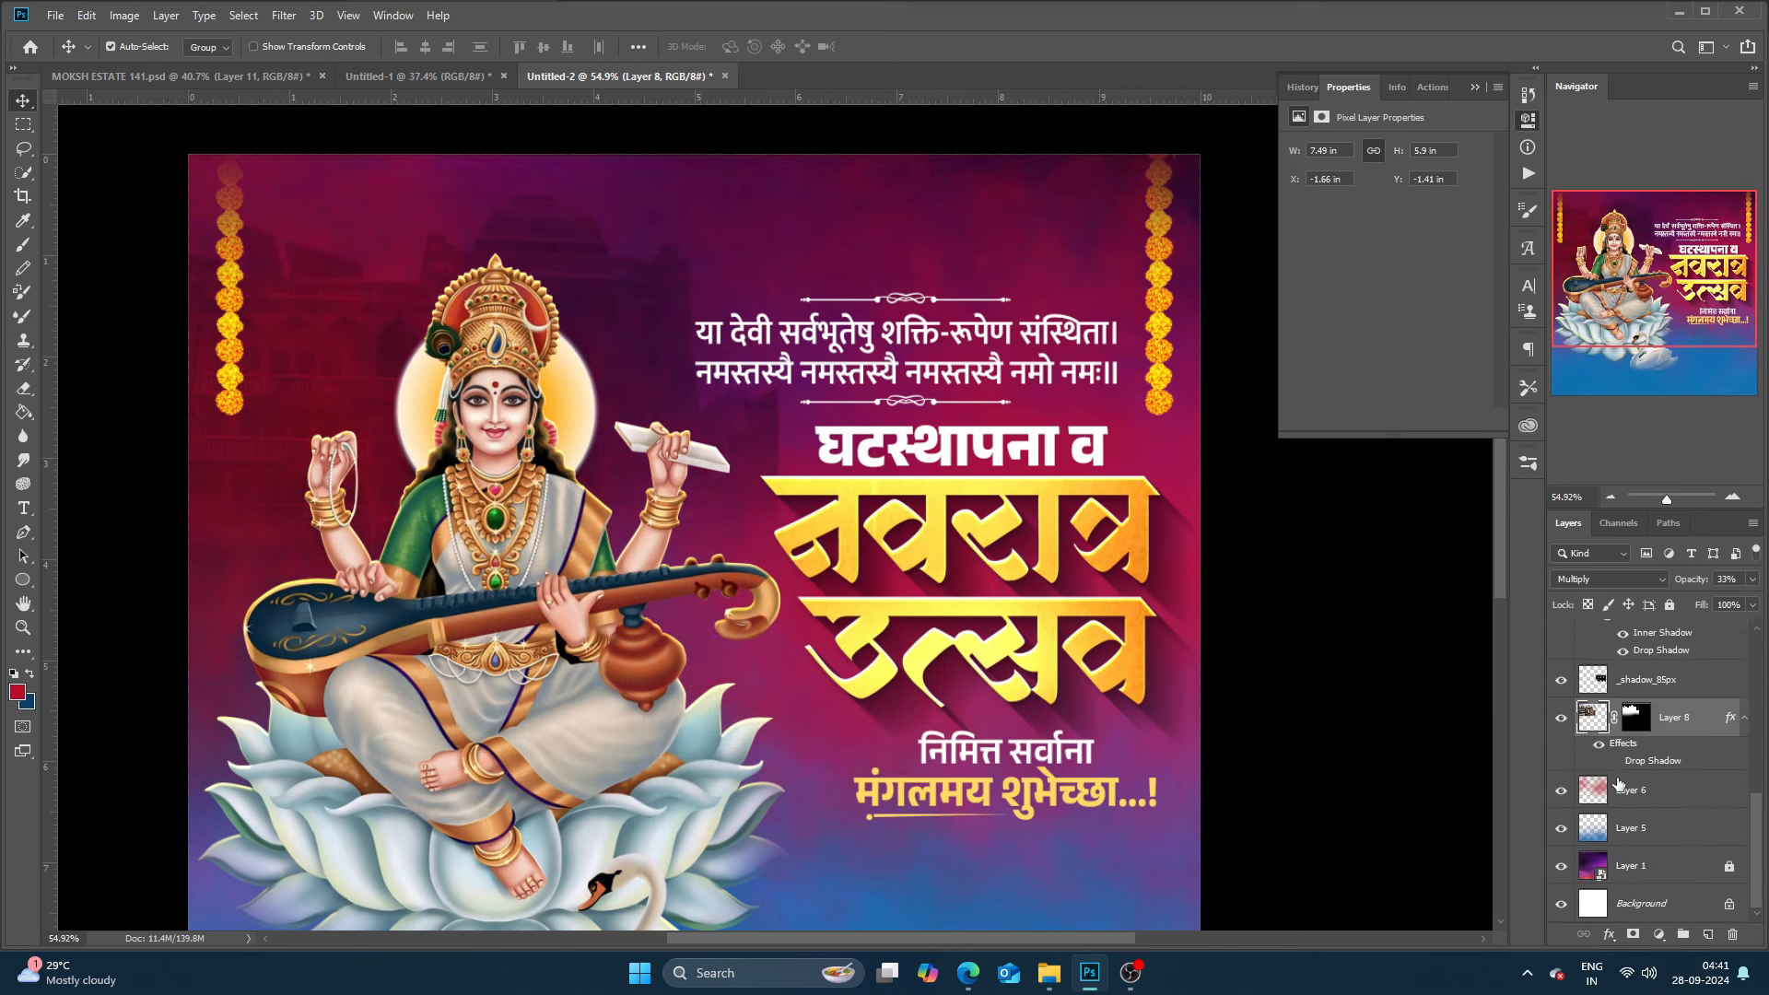
pyautogui.hotkey('ctrl', 't')
pyautogui.scroll(1, 413, 306)
pyautogui.moveTo(323, 405); pyautogui.dragTo(398, 422)
pyautogui.moveTo(882, 636); pyautogui.dragTo(842, 604)
pyautogui.press('Return')
pyautogui.scroll(1, 875, 561)
# Add a Threshold adjustment clipped to the monument layer and set its level to 93.
pyautogui.click(1658, 934)
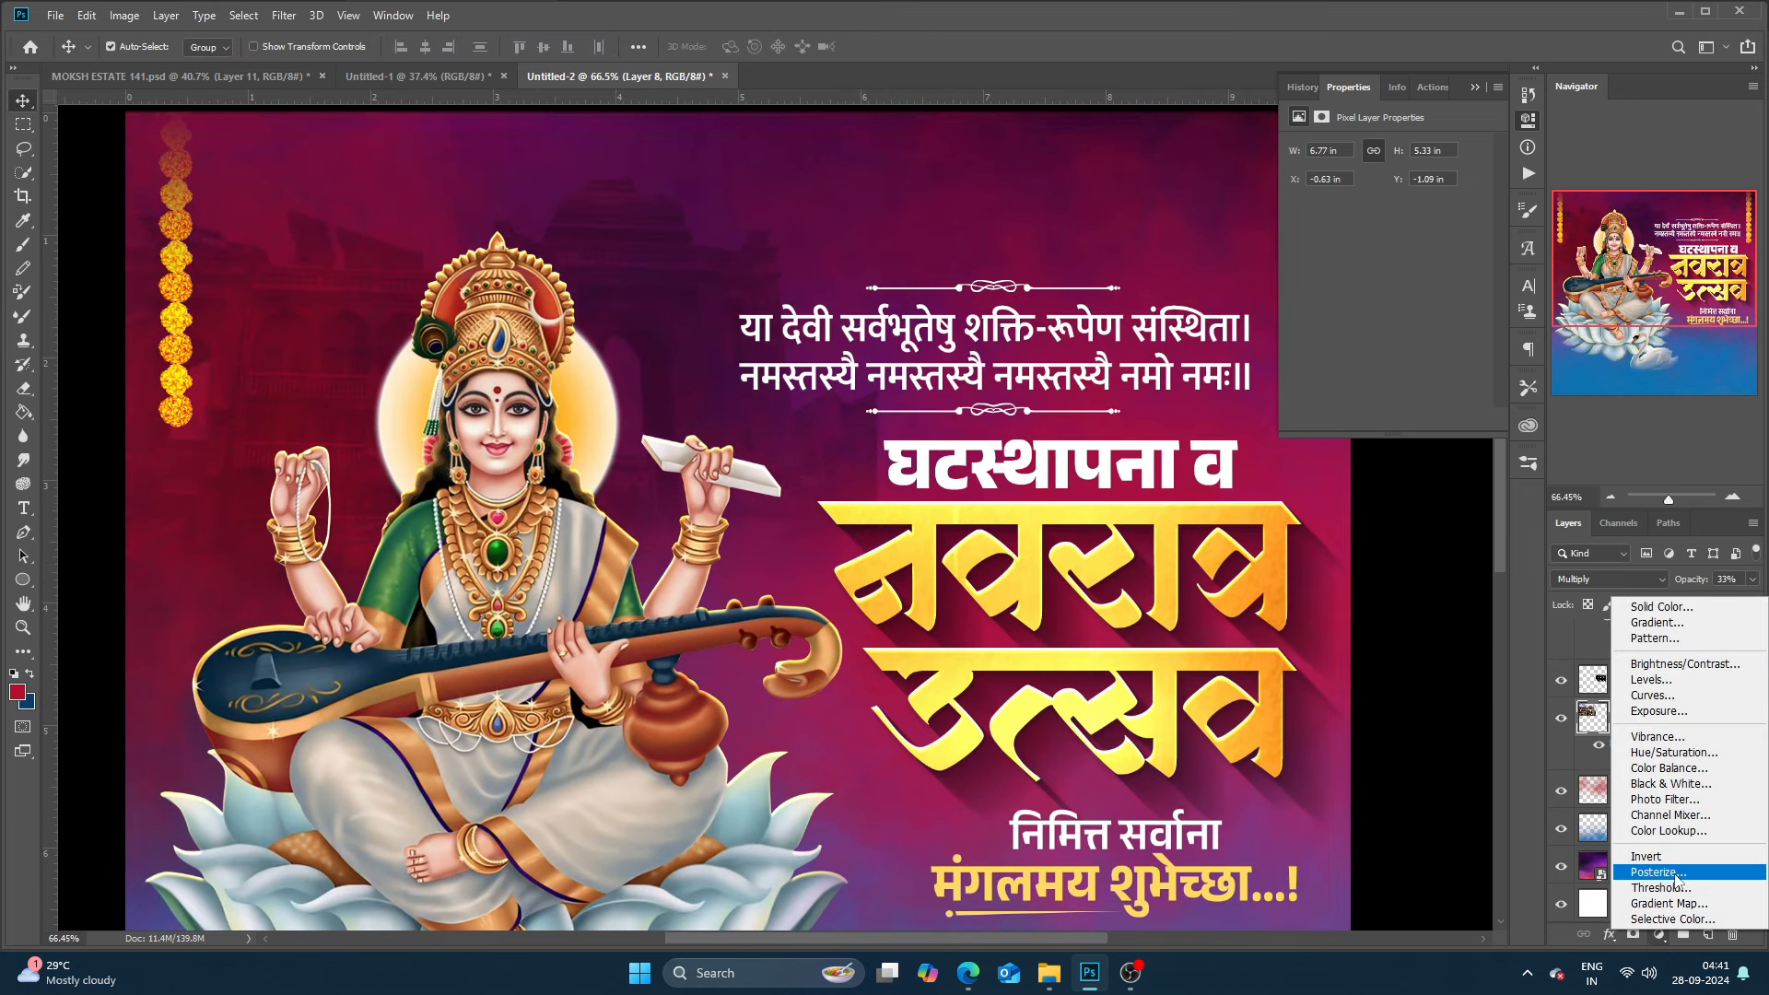
pyautogui.click(1670, 888)
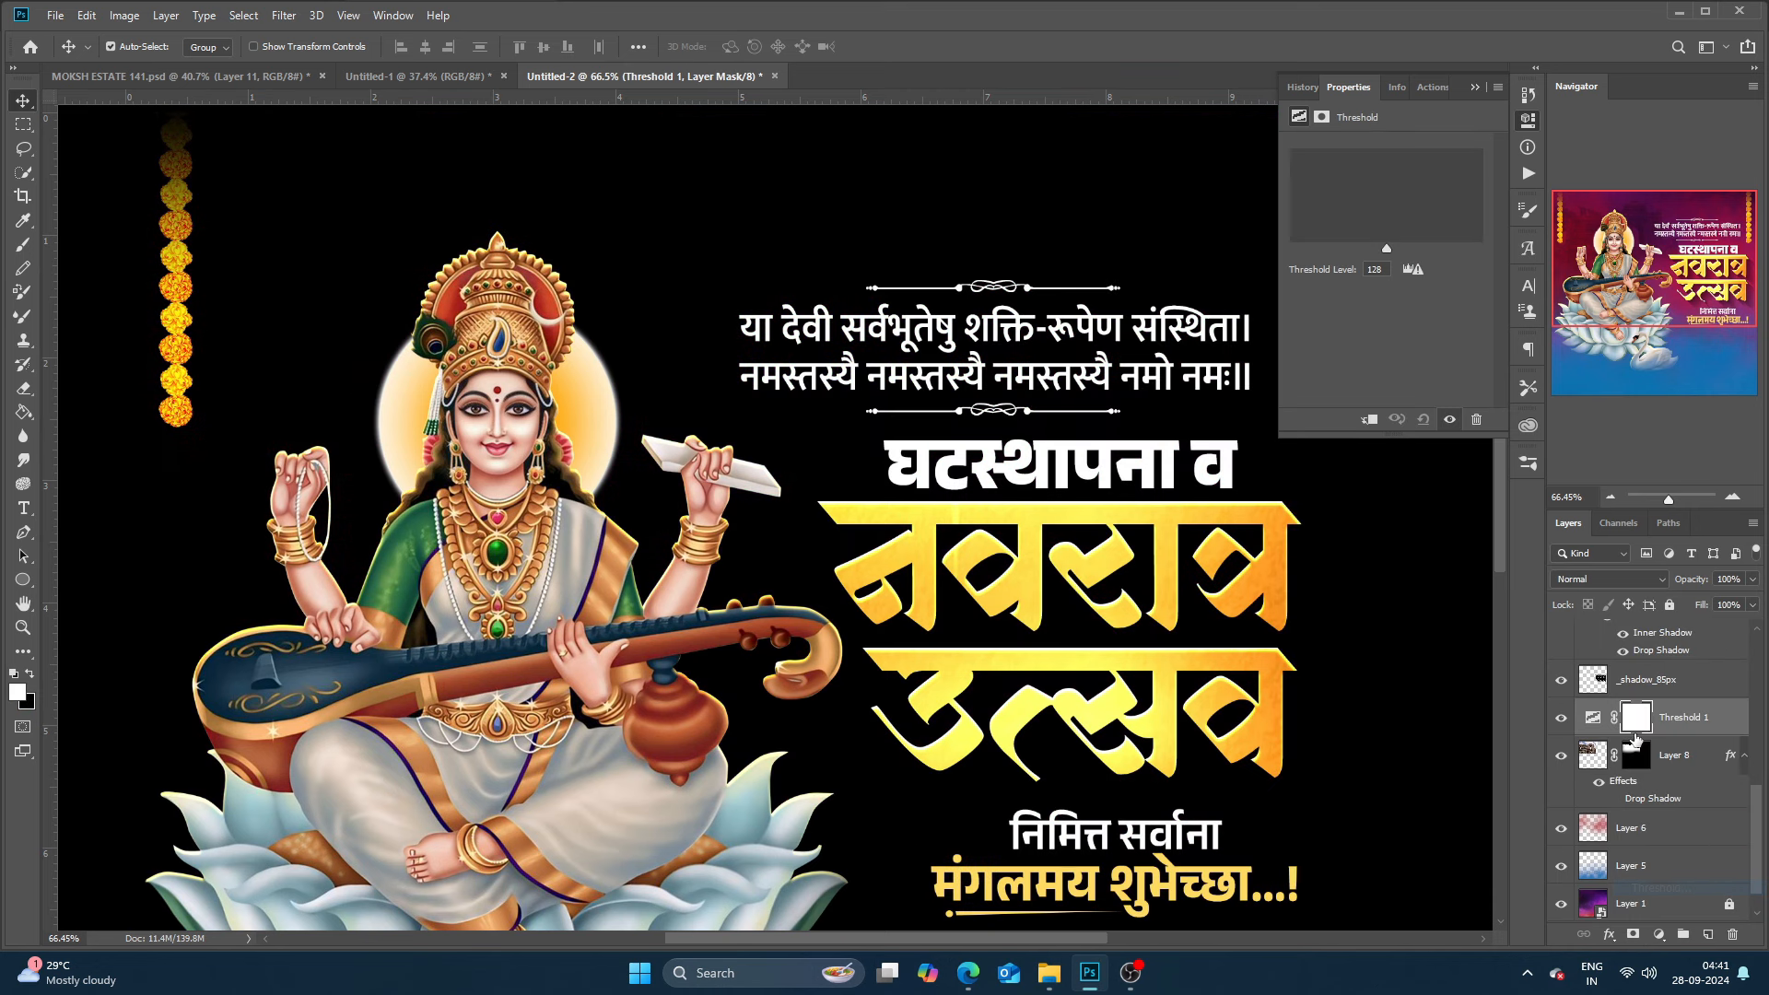
pyautogui.click(1398, 420)
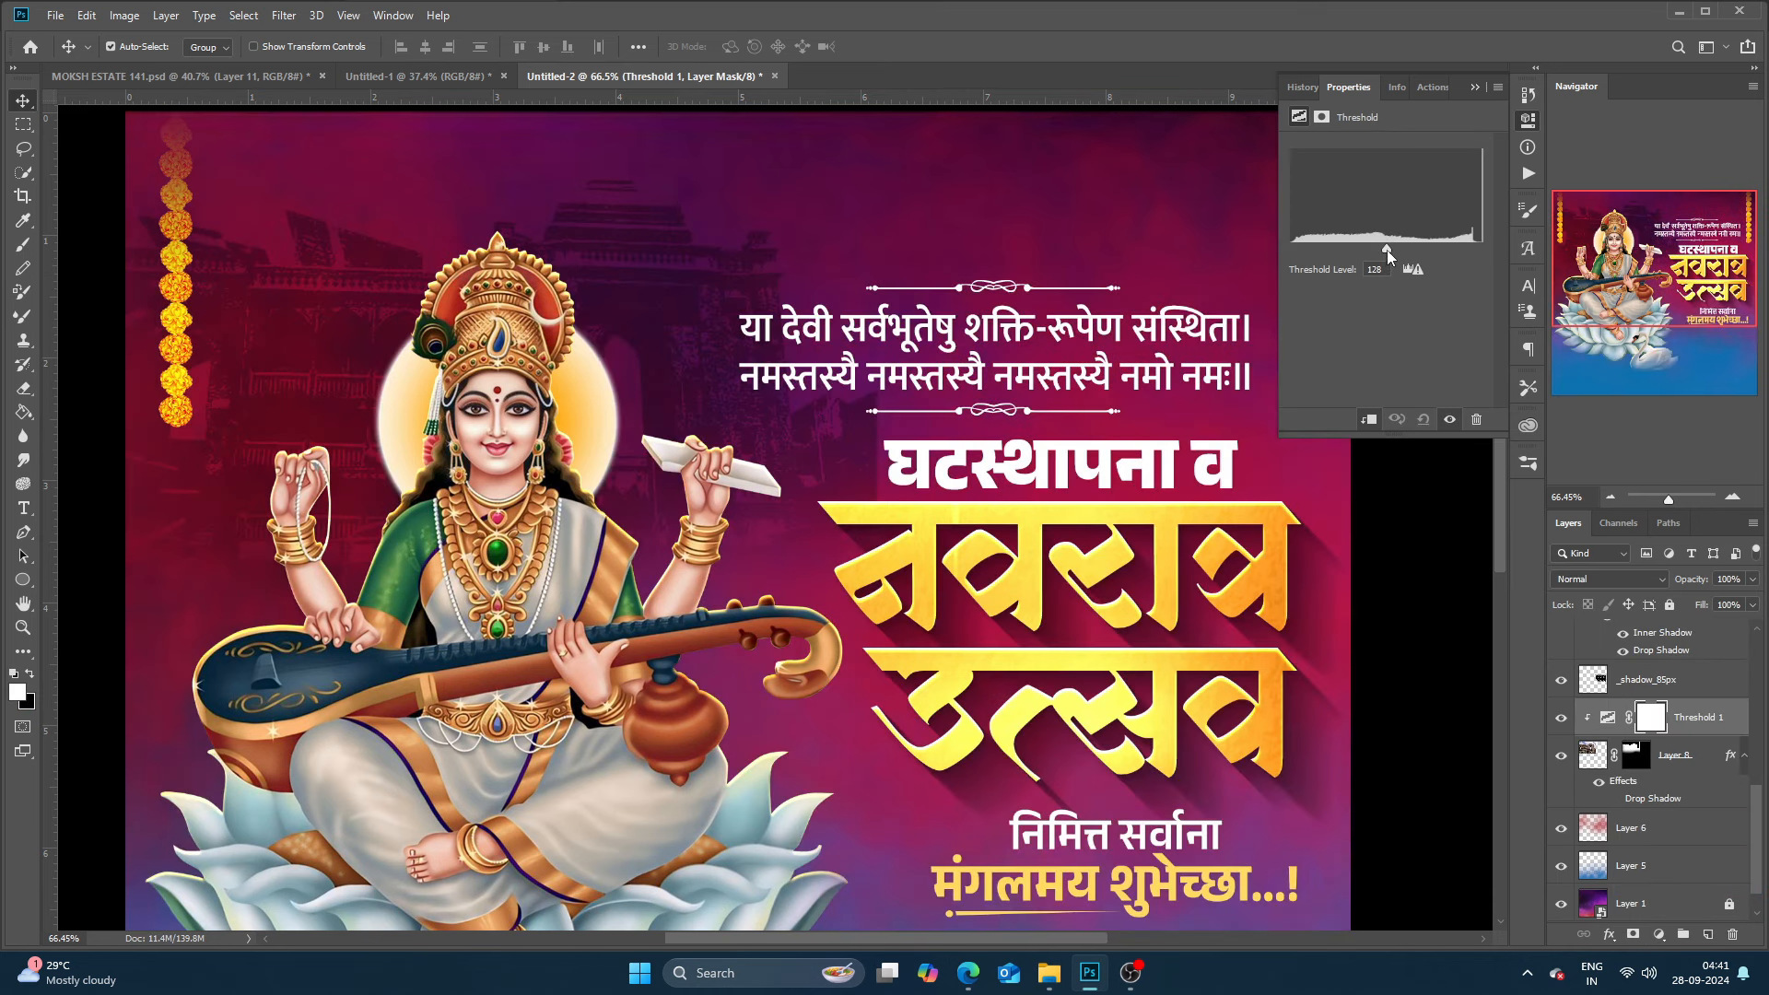
pyautogui.moveTo(1389, 256); pyautogui.dragTo(1361, 247)
pyautogui.click(1387, 274)
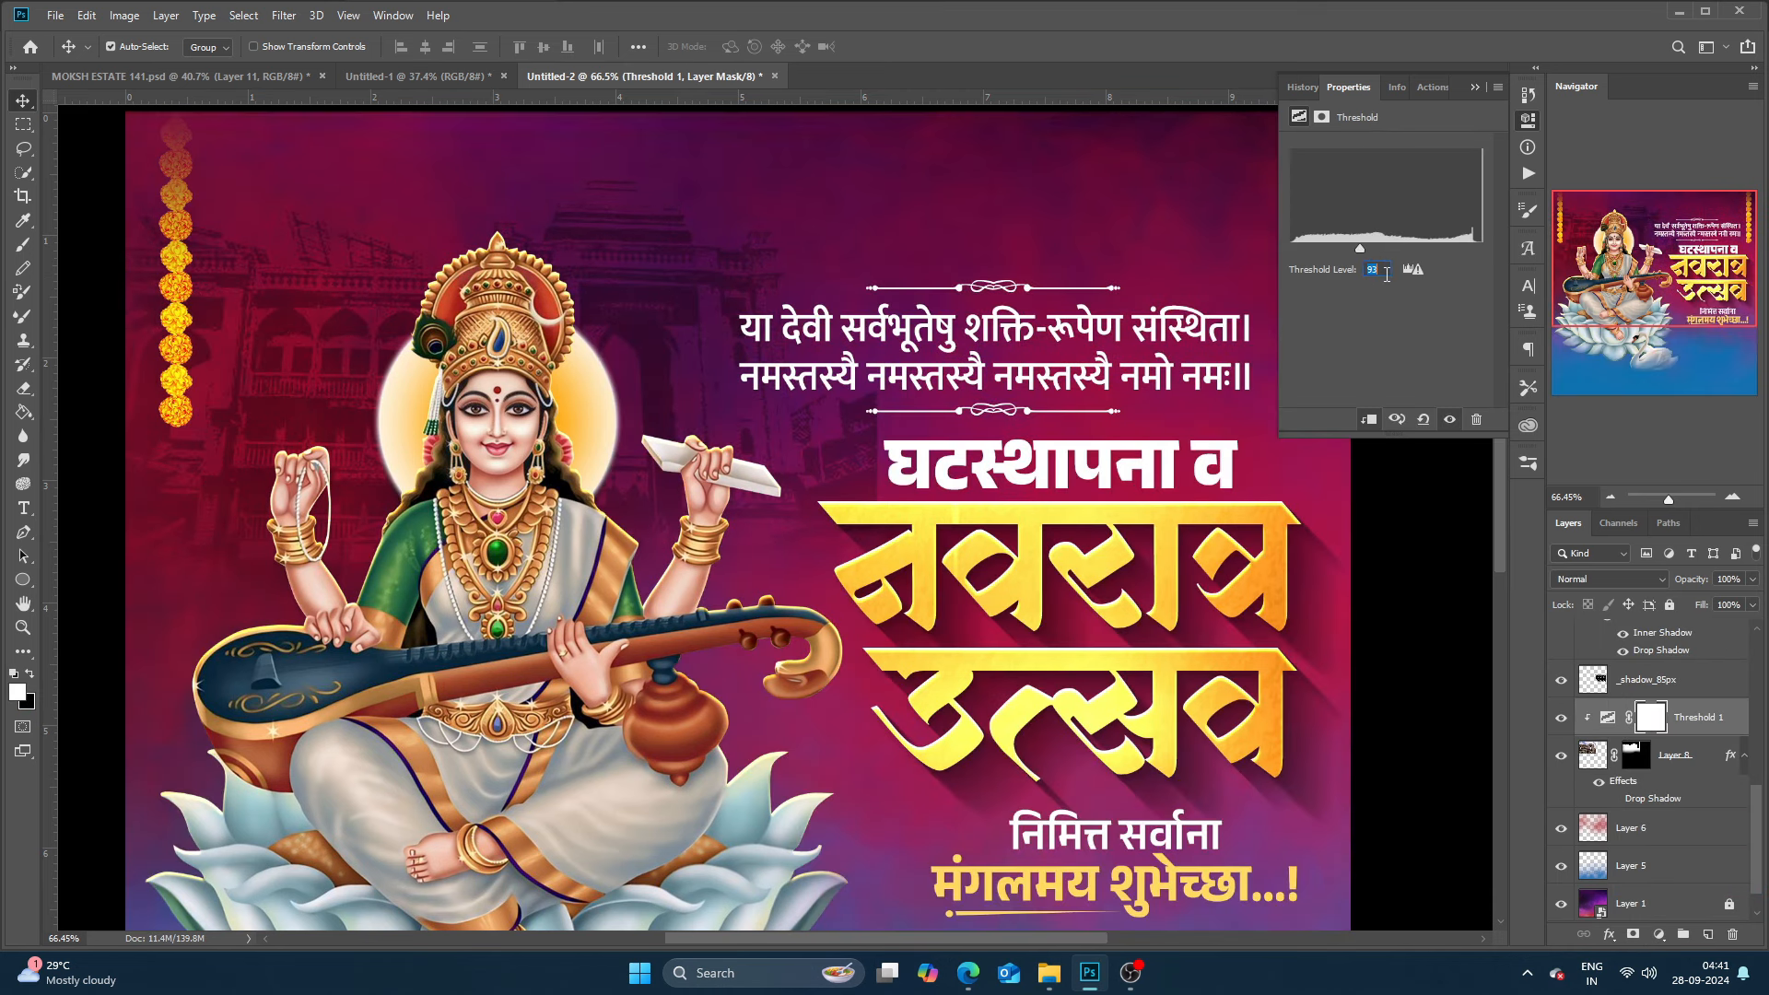
pyautogui.click(1475, 88)
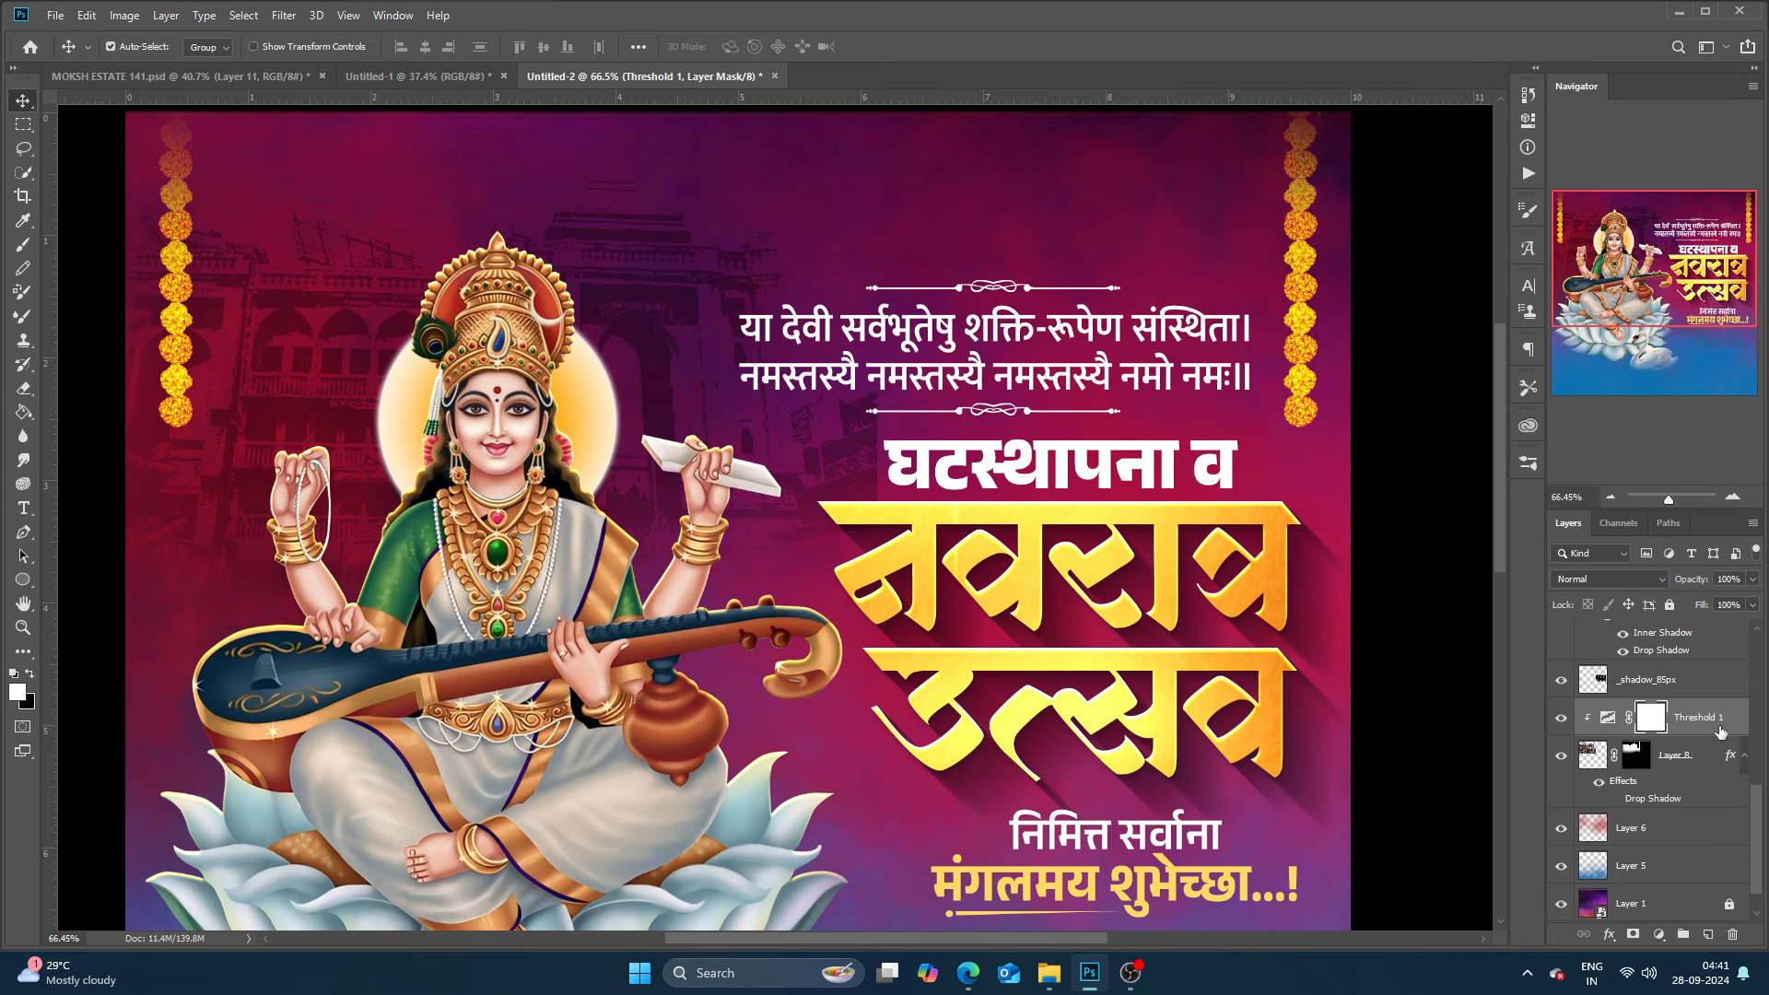
# Group the Threshold adjustment with the monument layer and shift the group slightly to the right behind the goddess.
pyautogui.keyDown('ctrl'); pyautogui.click(1720, 761); pyautogui.keyUp('ctrl')
pyautogui.hotkey('ctrl', 'g')
pyautogui.hotkey('ctrl', 't')
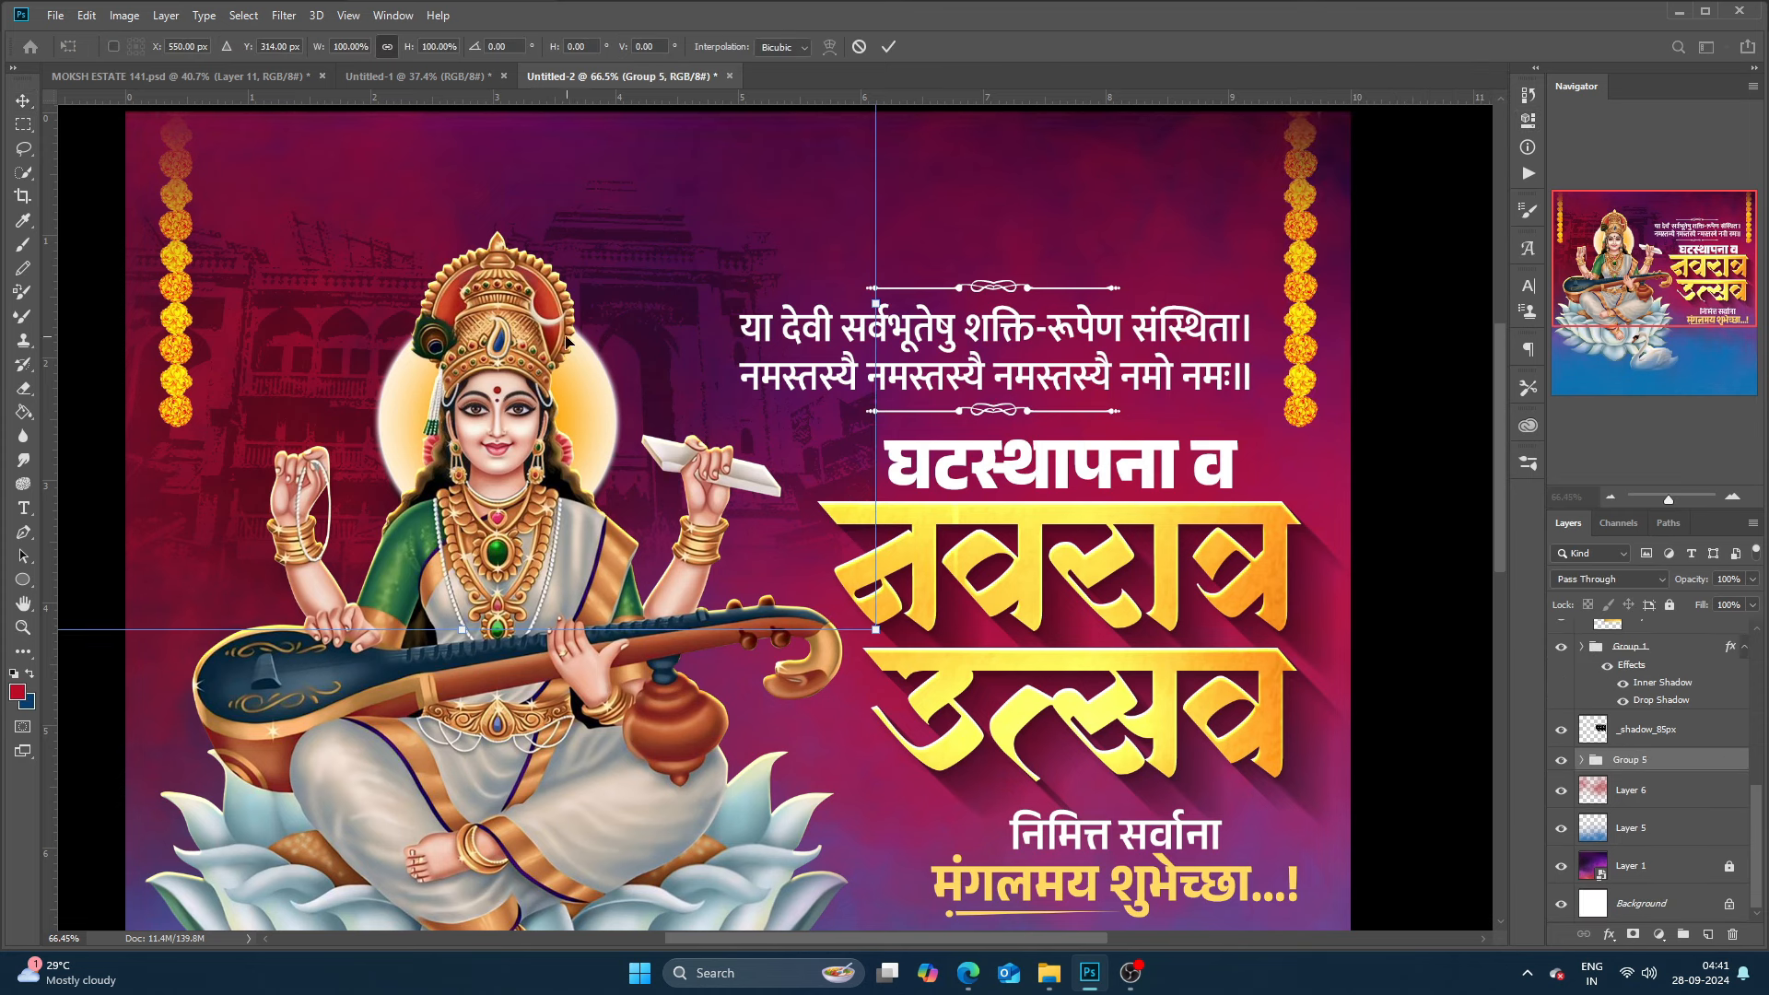
pyautogui.scroll(-2, 454, 398)
pyautogui.moveTo(368, 451); pyautogui.dragTo(393, 451)
pyautogui.press('Return')
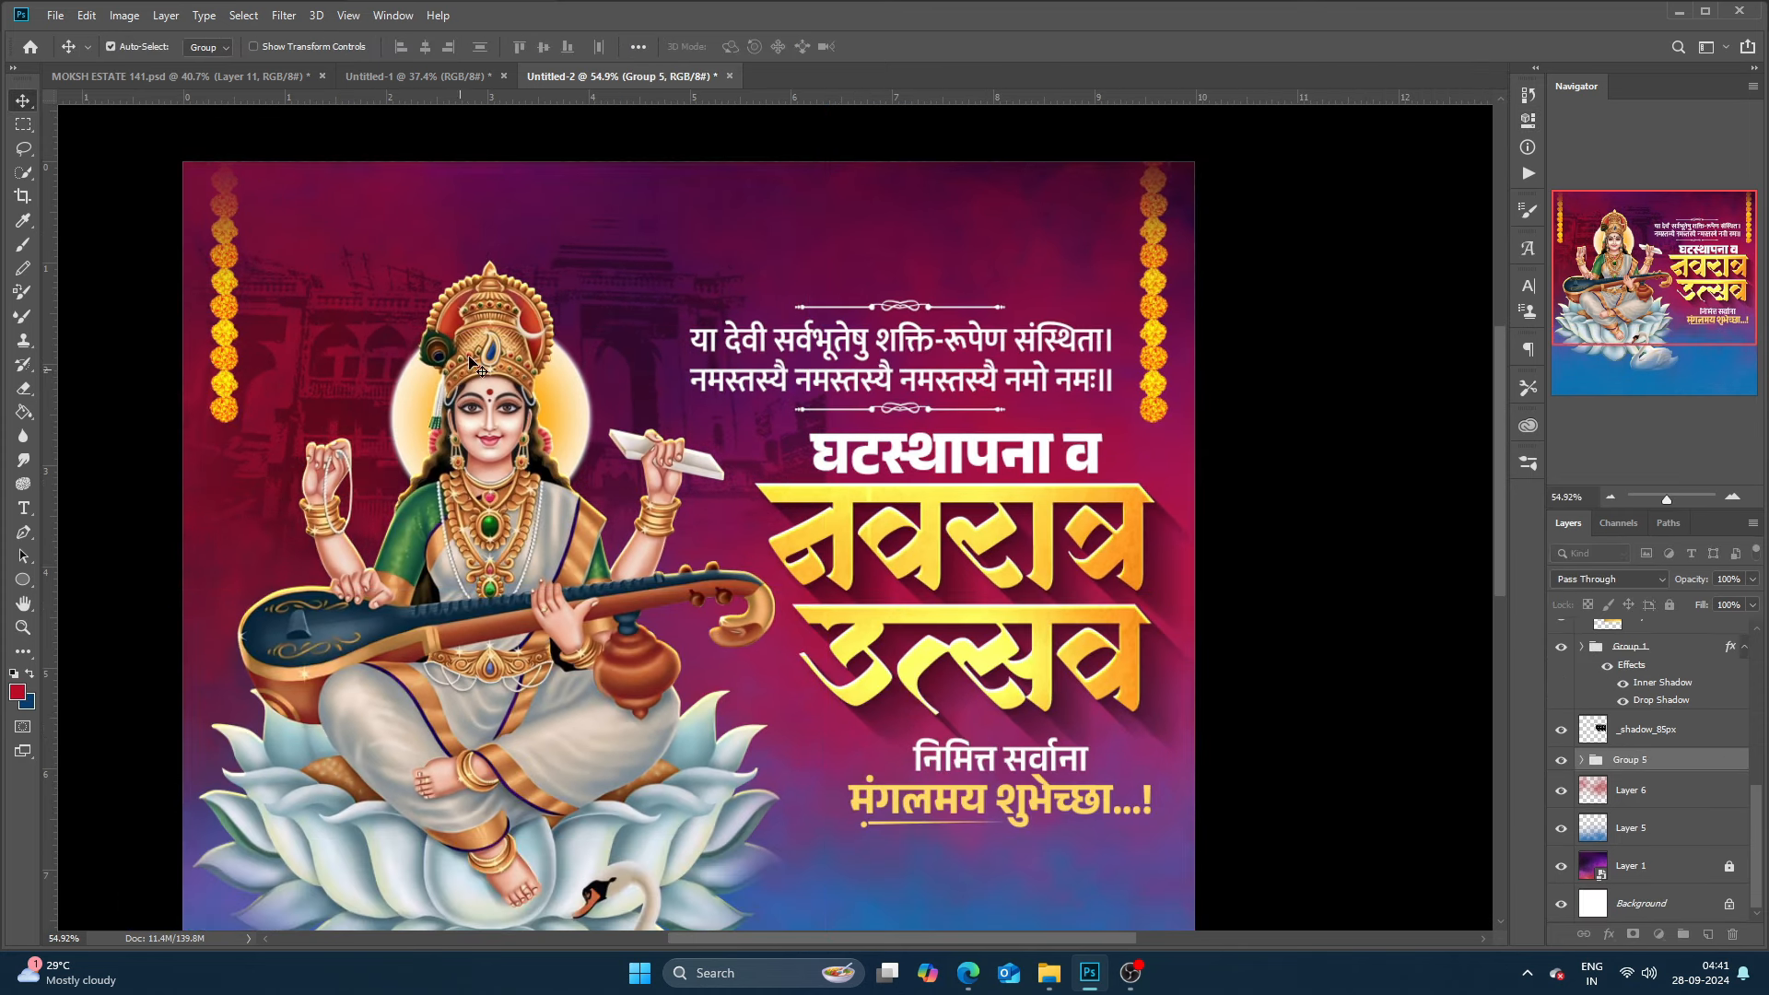
# Examine the whole poster, from the monument backdrop and garlands down to the empty blue area beneath the lotus.
pyautogui.scroll(-4, 525, 295)
pyautogui.scroll(3, 723, 394)
pyautogui.scroll(-3, 723, 394)
pyautogui.moveTo(723, 394); pyautogui.dragTo(726, 354)
pyautogui.click(1209, 557)
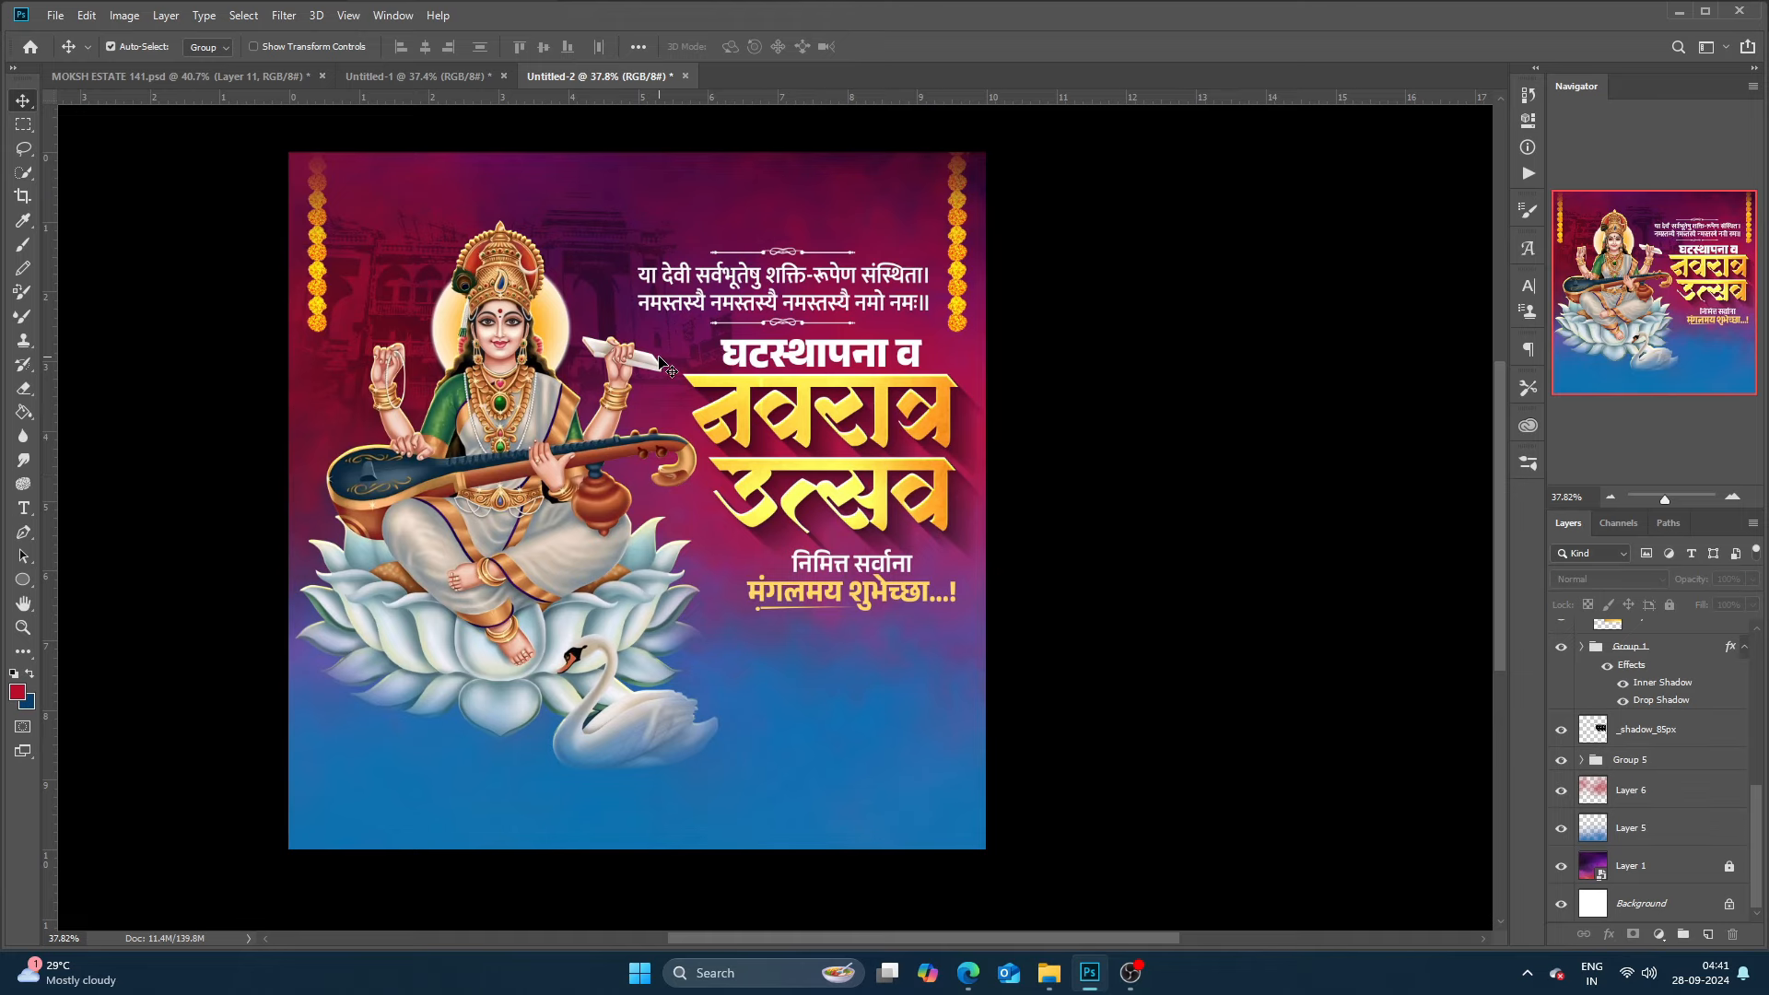
pyautogui.scroll(4, 516, 197)
pyautogui.scroll(2, 523, 199)
pyautogui.scroll(-4, 530, 185)
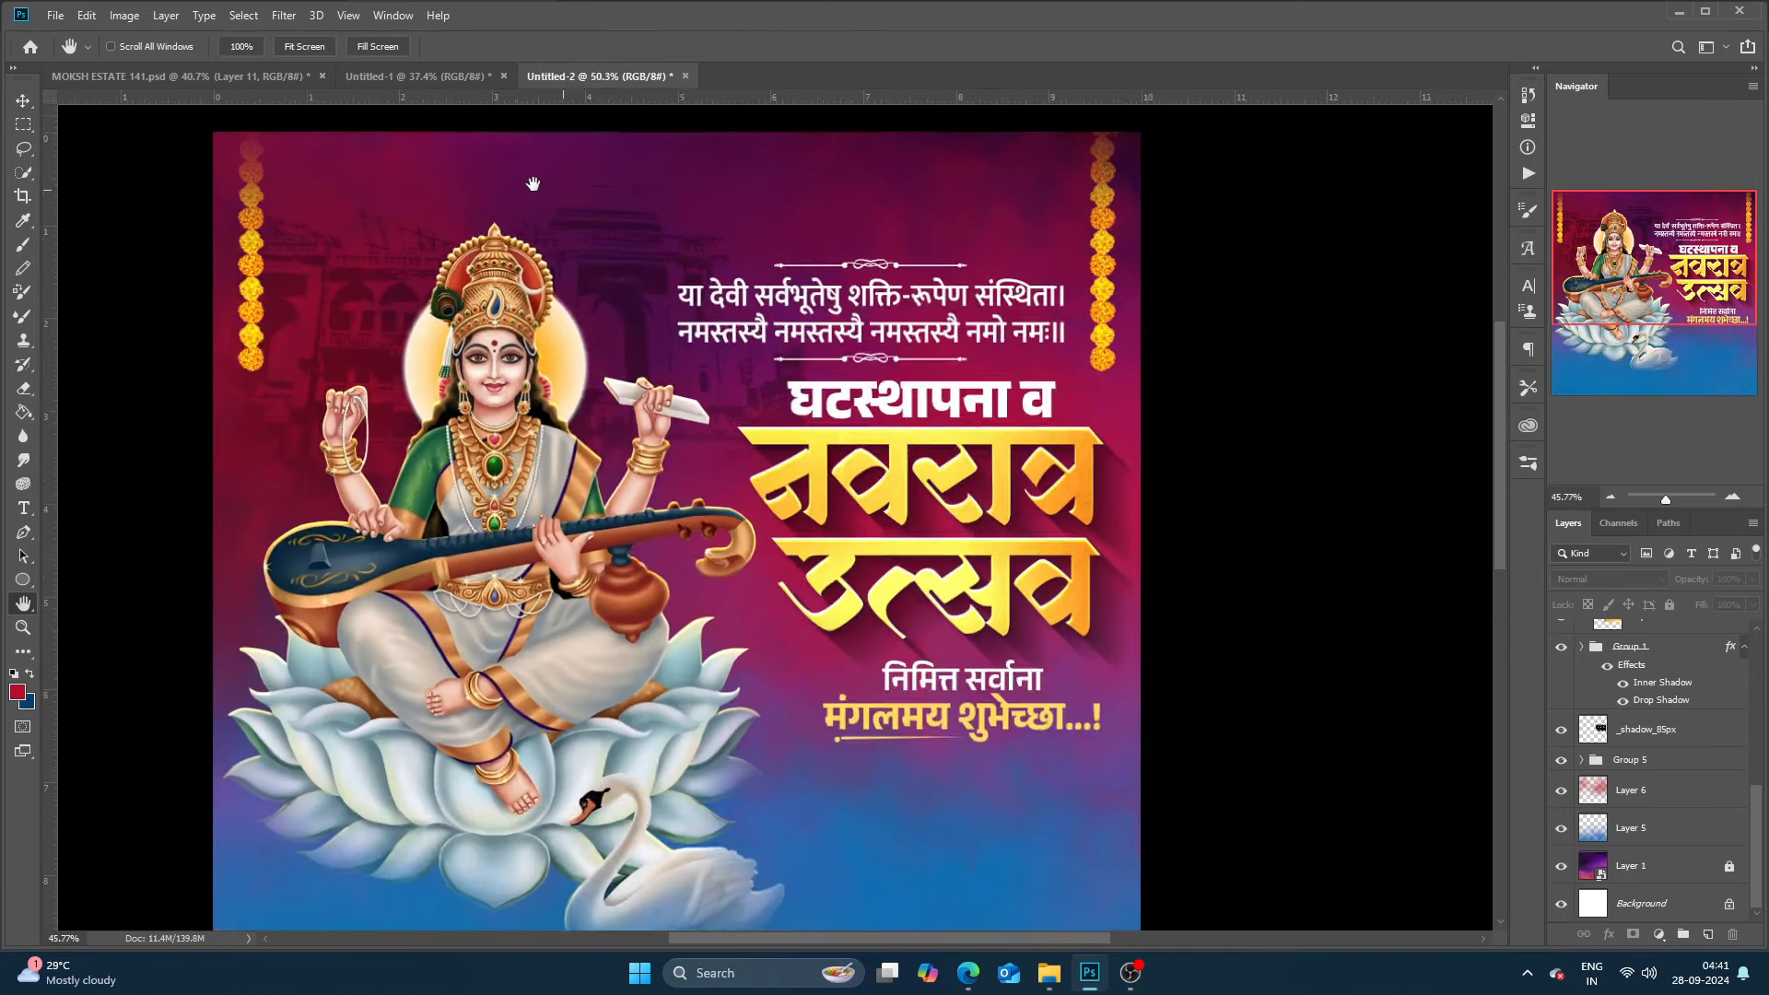
pyautogui.moveTo(675, 521); pyautogui.dragTo(625, 329)
pyautogui.scroll(3, 772, 594)
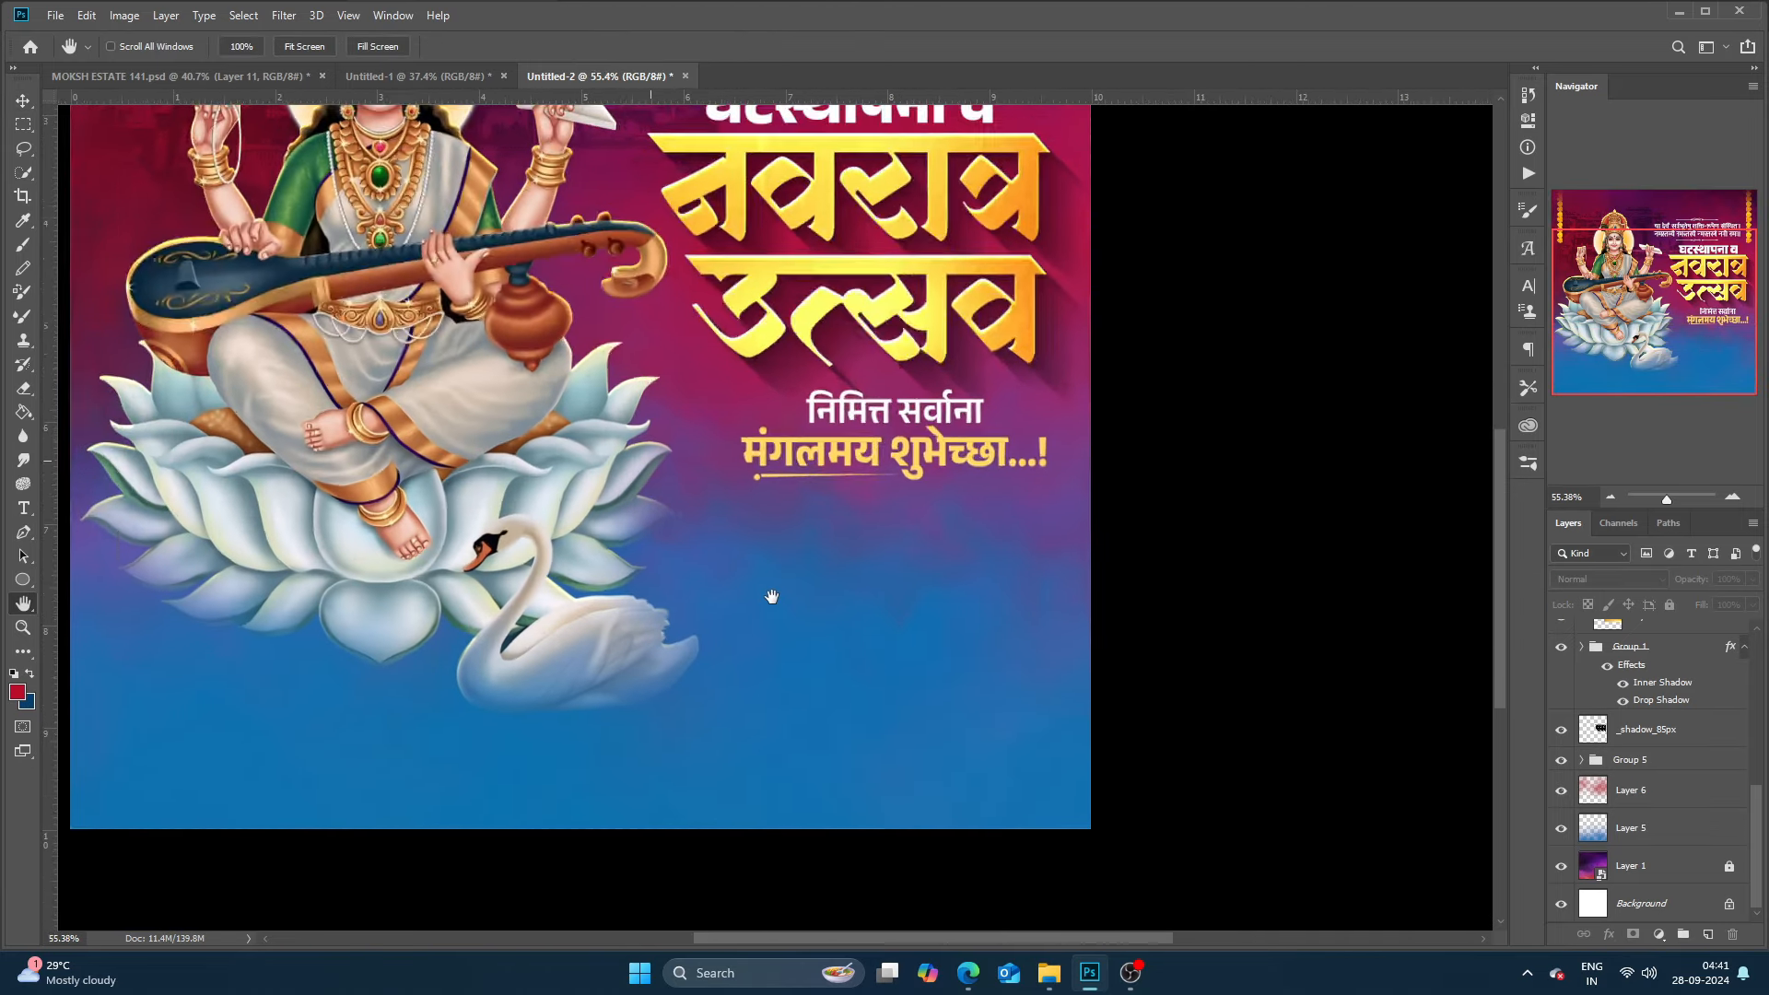
pyautogui.scroll(-3, 834, 619)
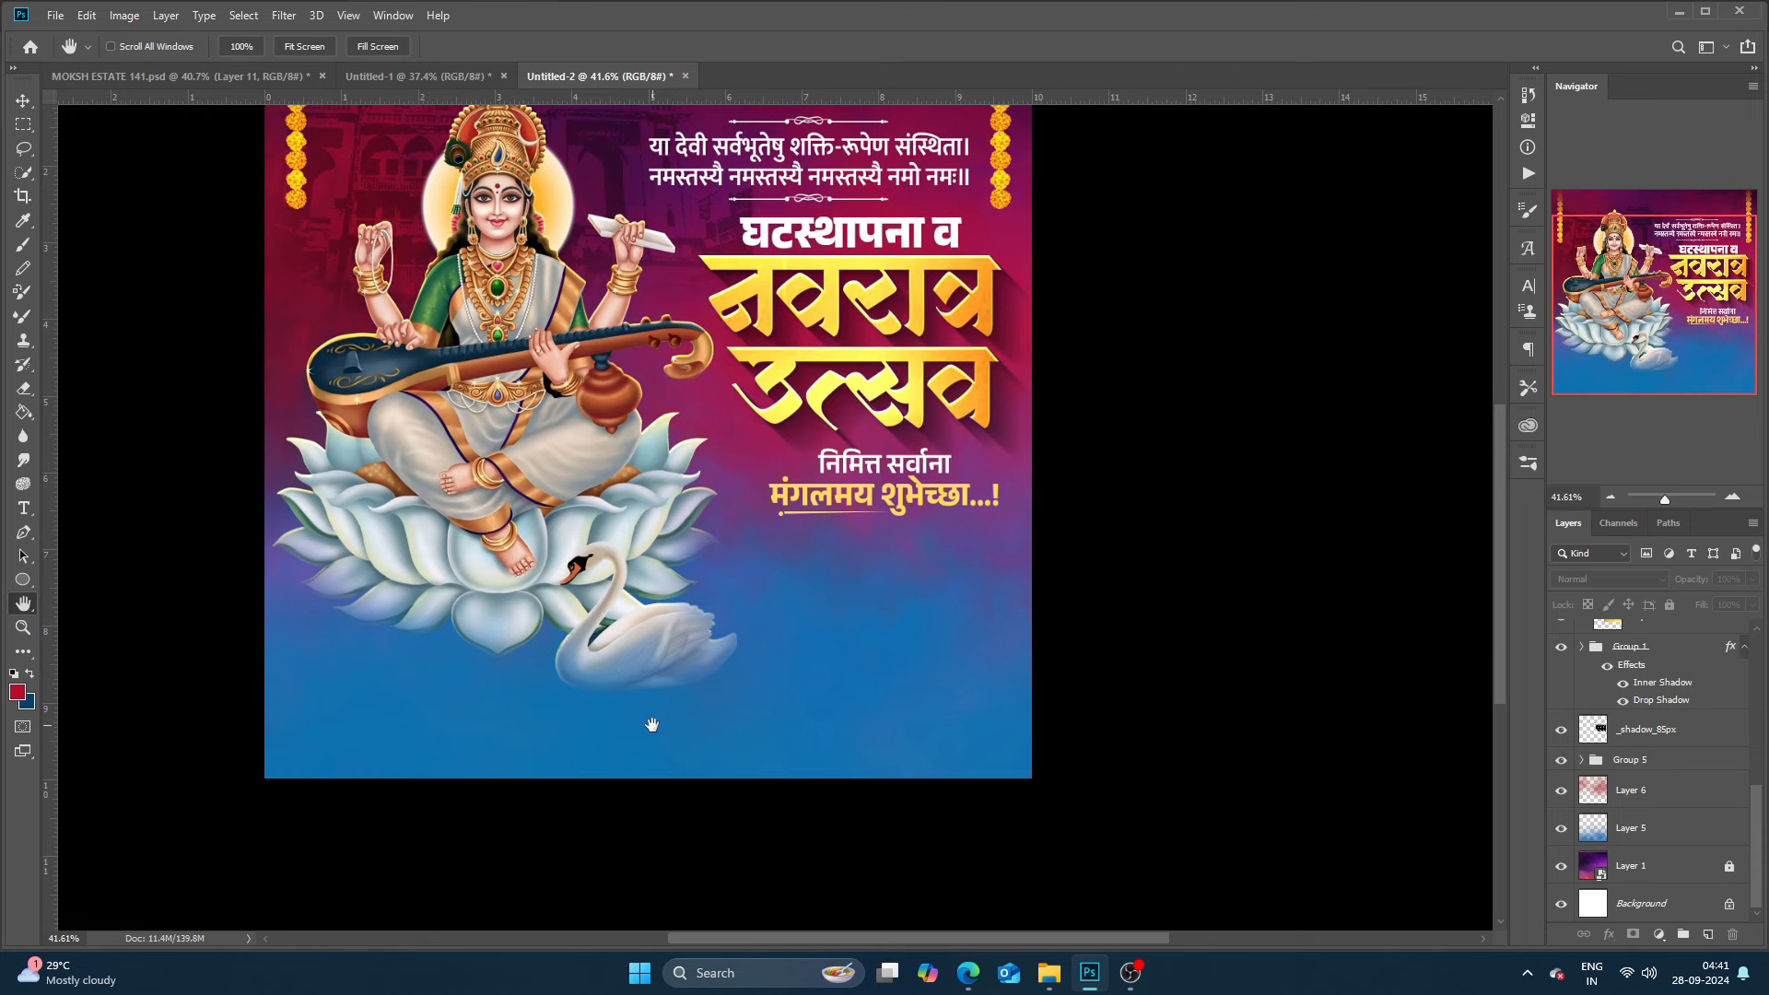
pyautogui.scroll(-3, 650, 734)
pyautogui.scroll(2, 710, 547)
pyautogui.scroll(3, 868, 186)
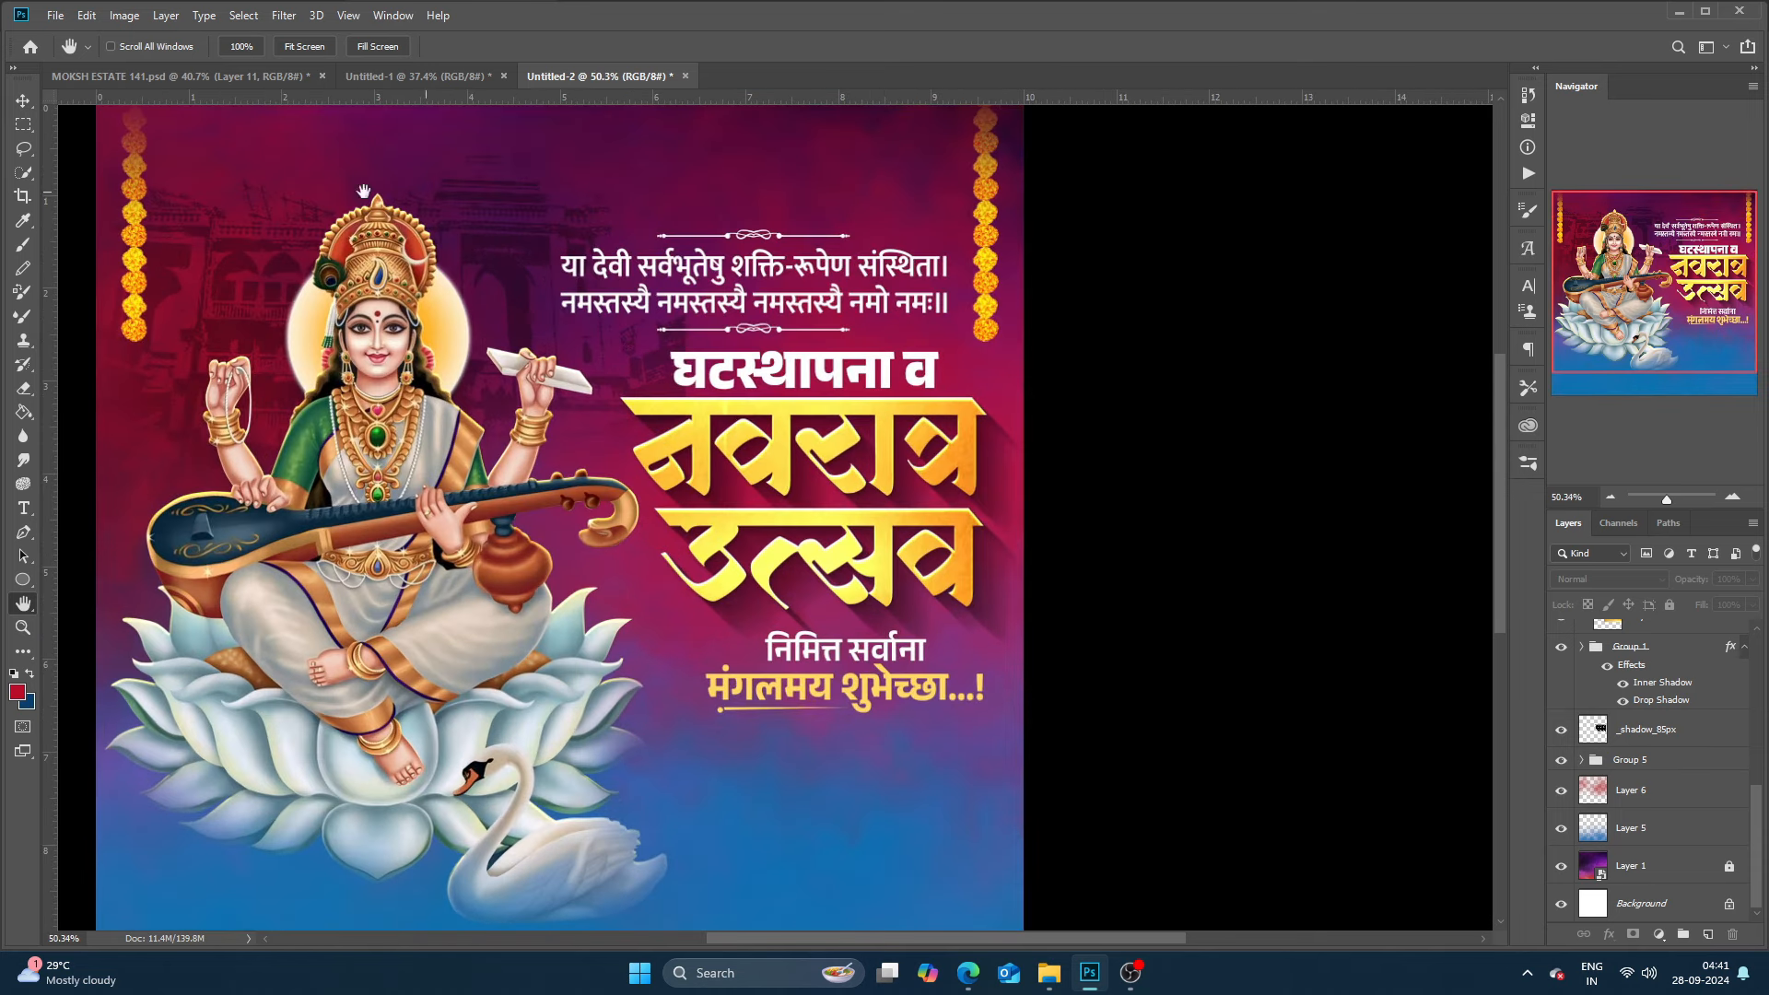
# Move the verse group slightly up to widen the gap above the title.
pyautogui.click(20, 101)
pyautogui.scroll(1, 673, 346)
pyautogui.moveTo(672, 347); pyautogui.dragTo(680, 353)
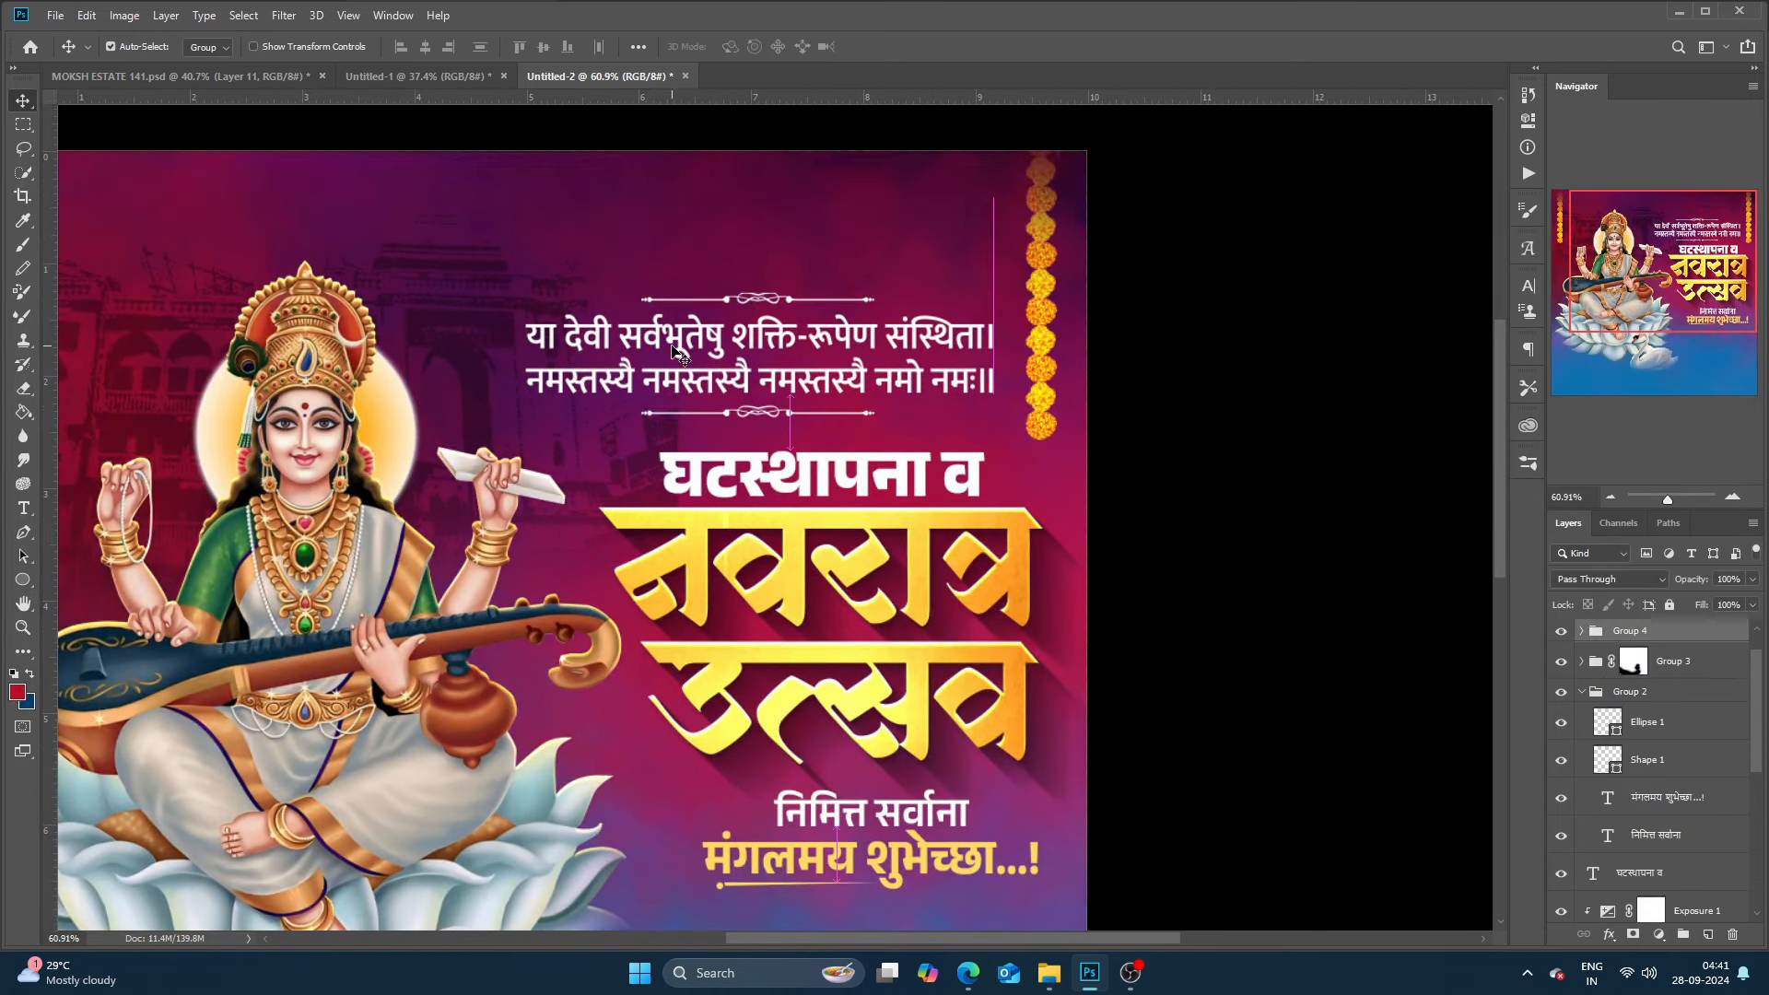
pyautogui.scroll(-2, 680, 353)
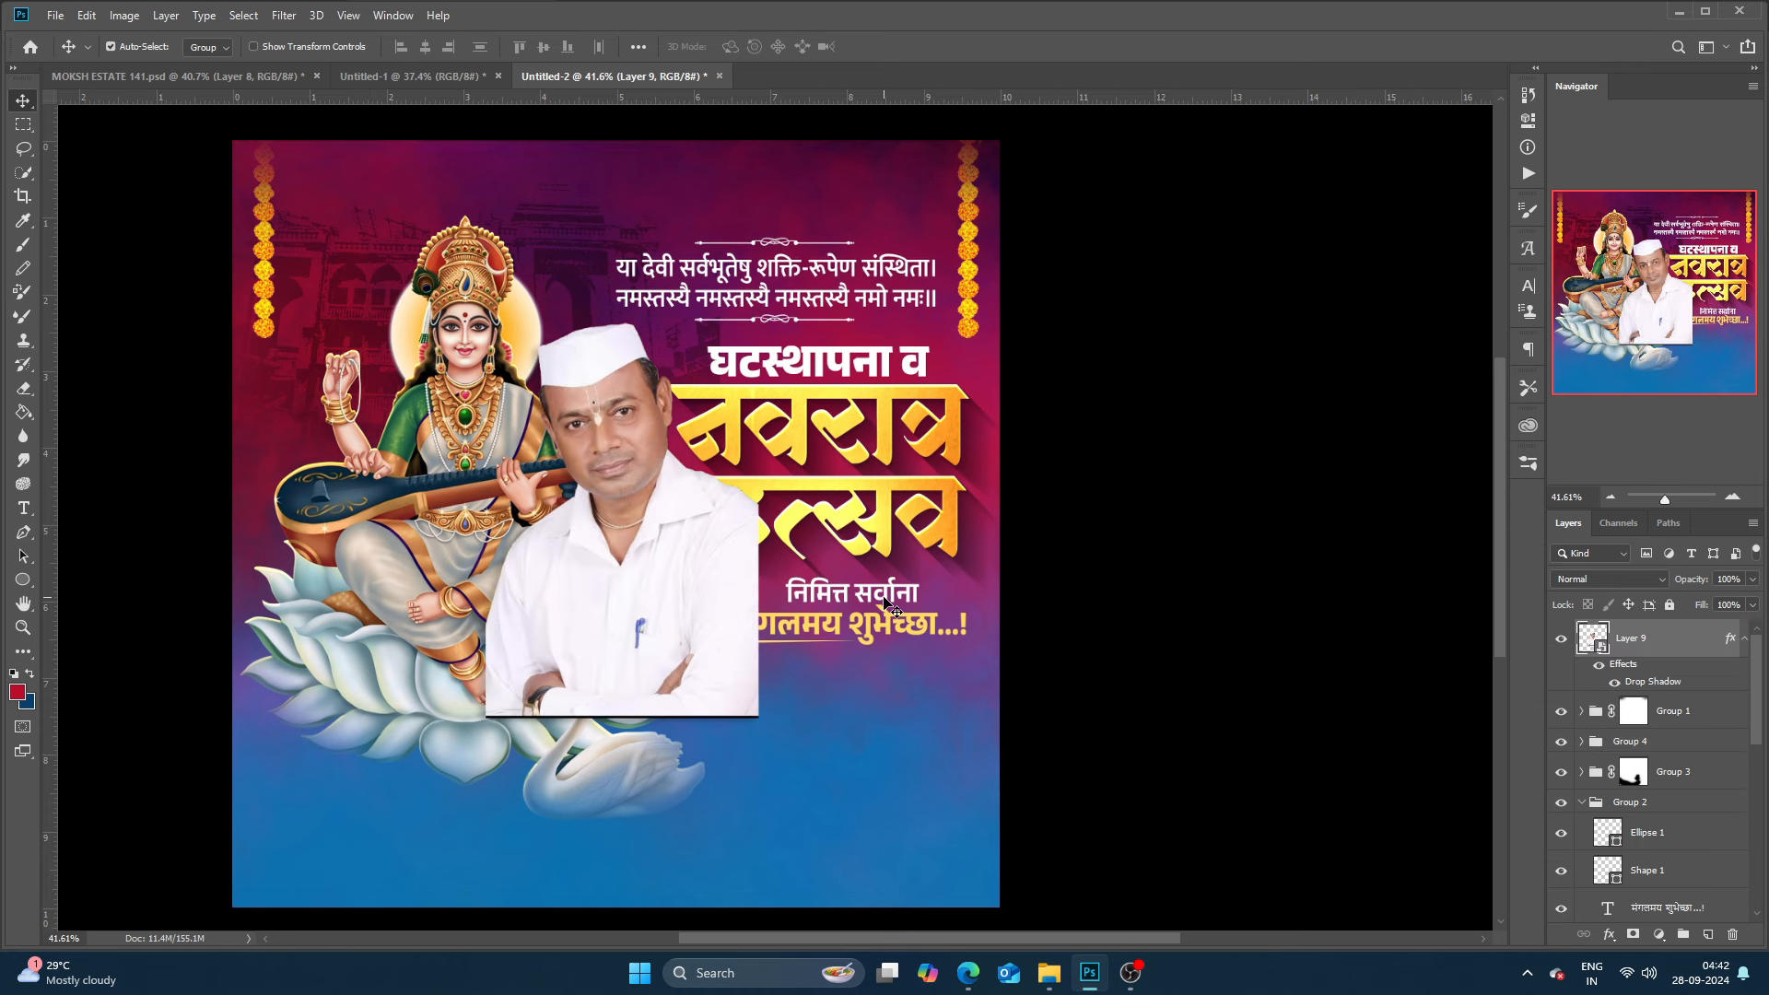
# Move the man's portrait into the poster's lower-right corner, flush with the right edge and below the greeting line.
pyautogui.moveTo(590, 599); pyautogui.dragTo(839, 774)
pyautogui.scroll(1, 838, 774)
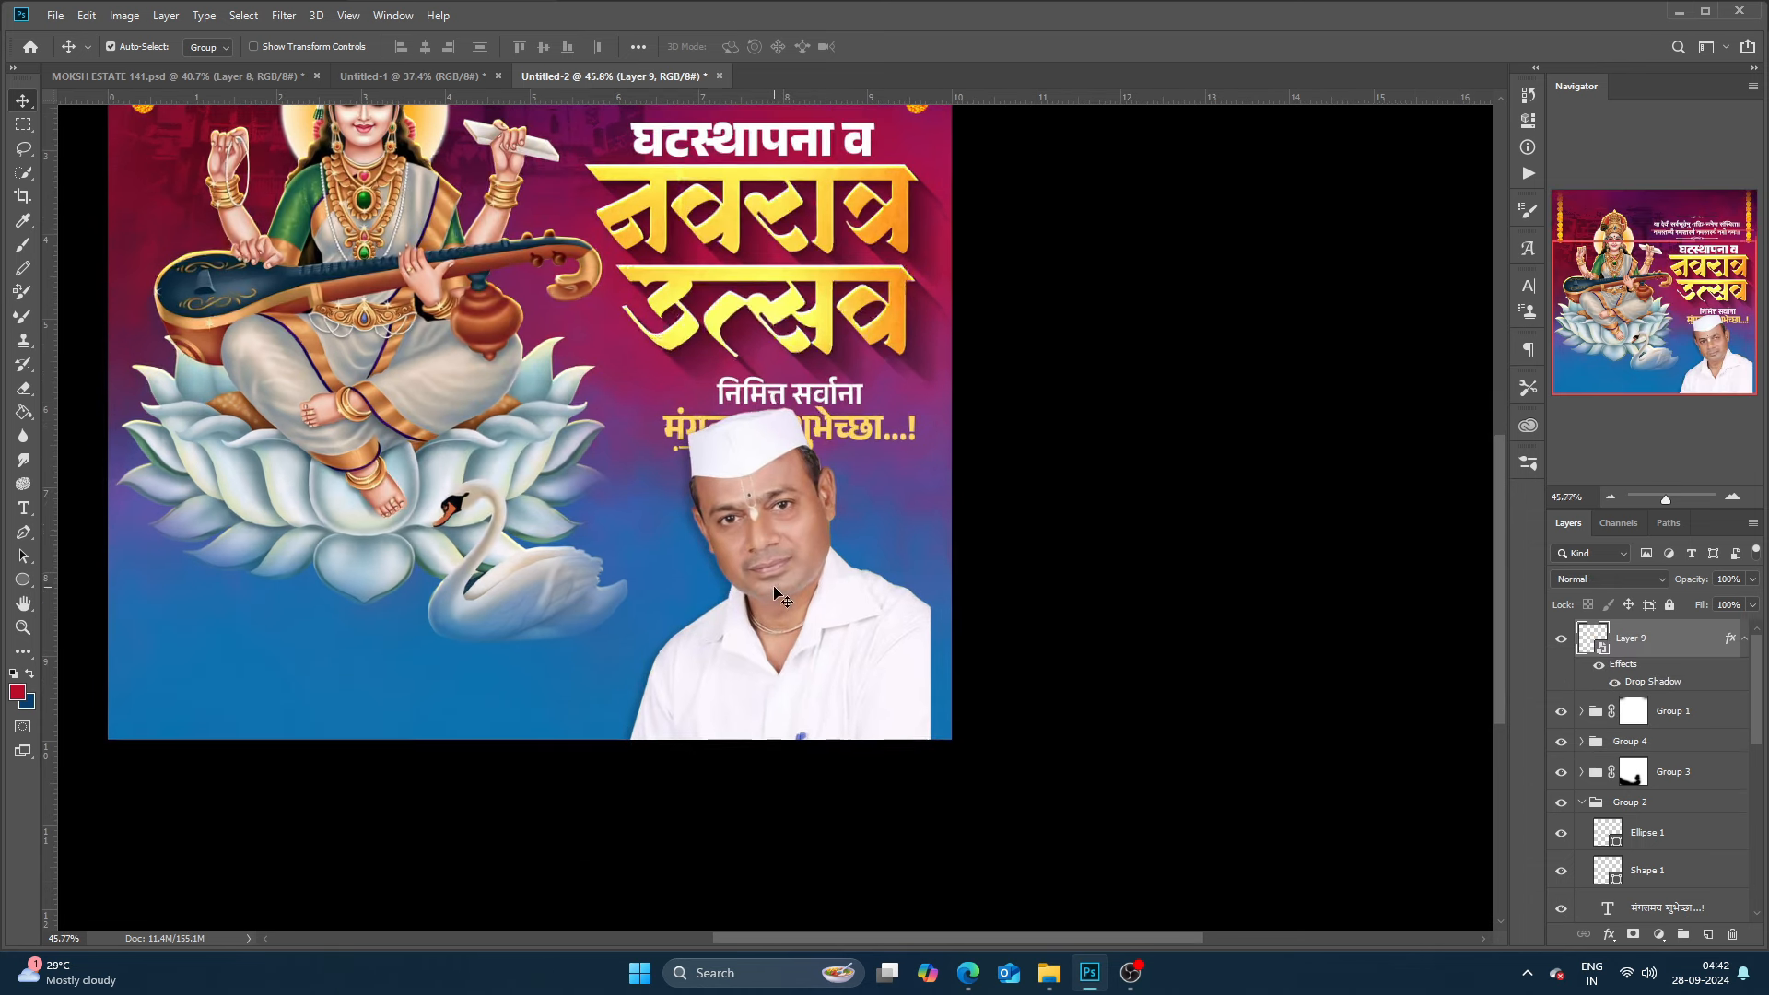
pyautogui.moveTo(753, 549); pyautogui.dragTo(774, 594)
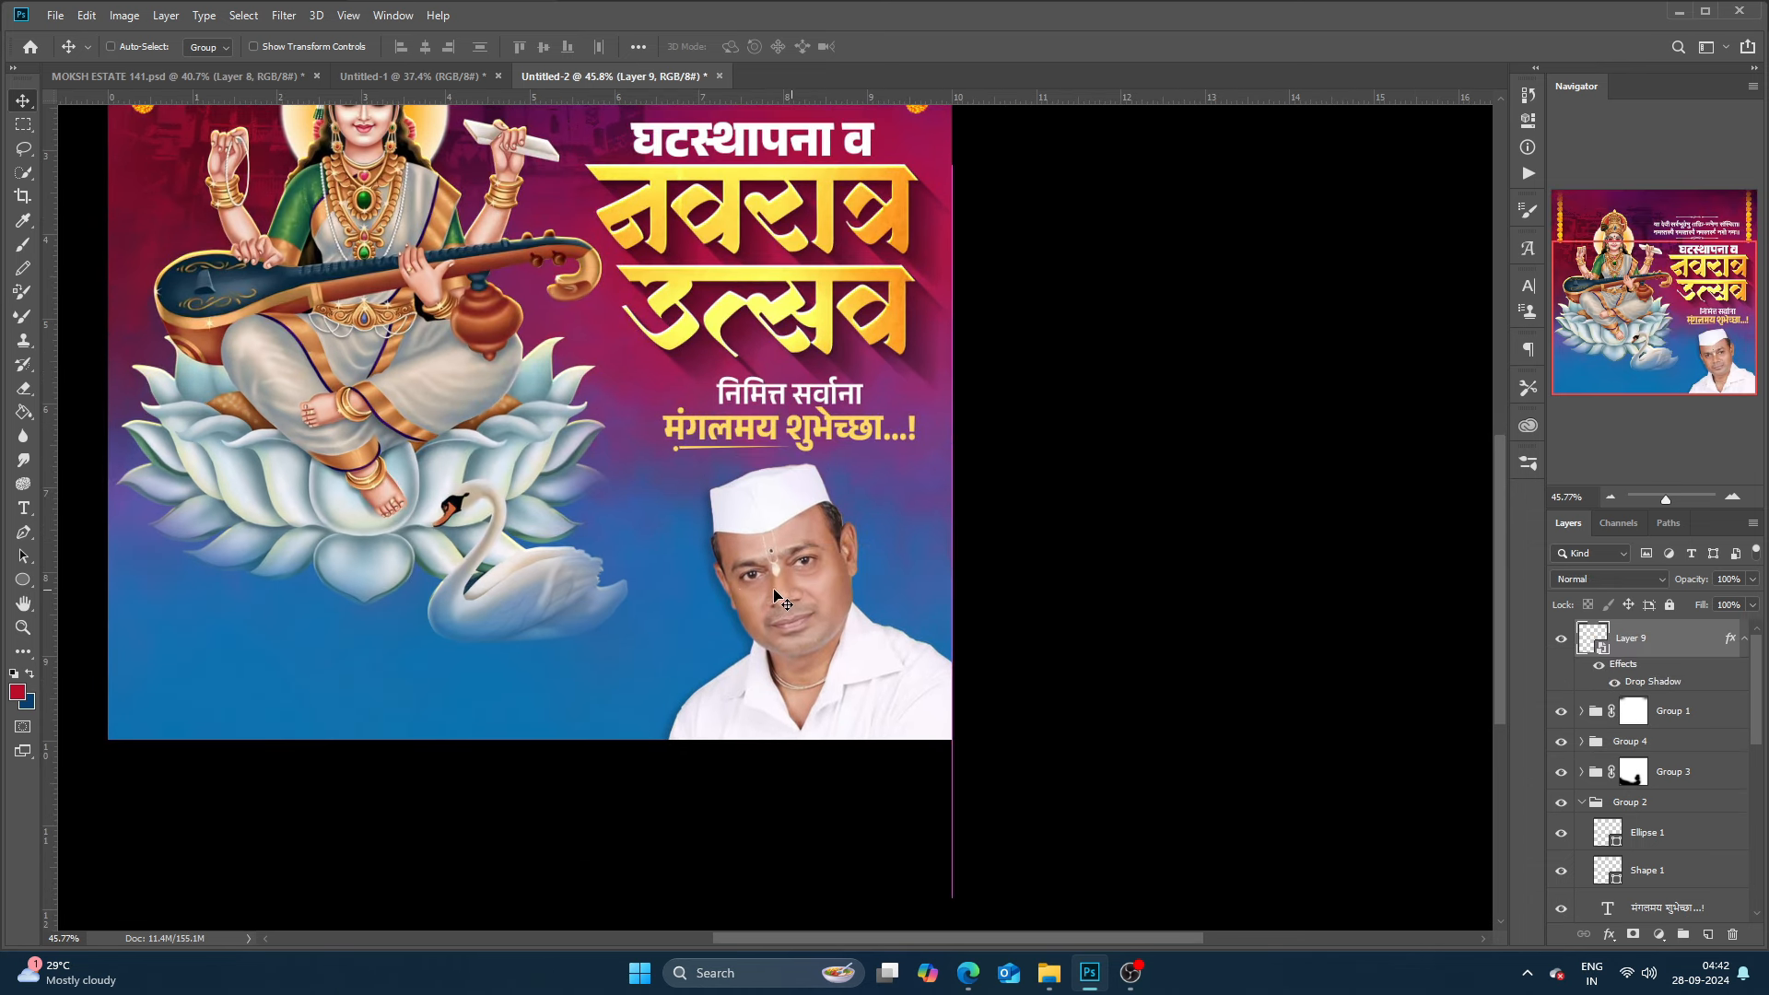
# Scale the man's portrait down slightly and lower it a little in the poster's lower-right corner.
pyautogui.hotkey('ctrl', 't')
pyautogui.moveTo(649, 897); pyautogui.dragTo(675, 845)
pyautogui.press('Return')
pyautogui.scroll(4, 812, 599)
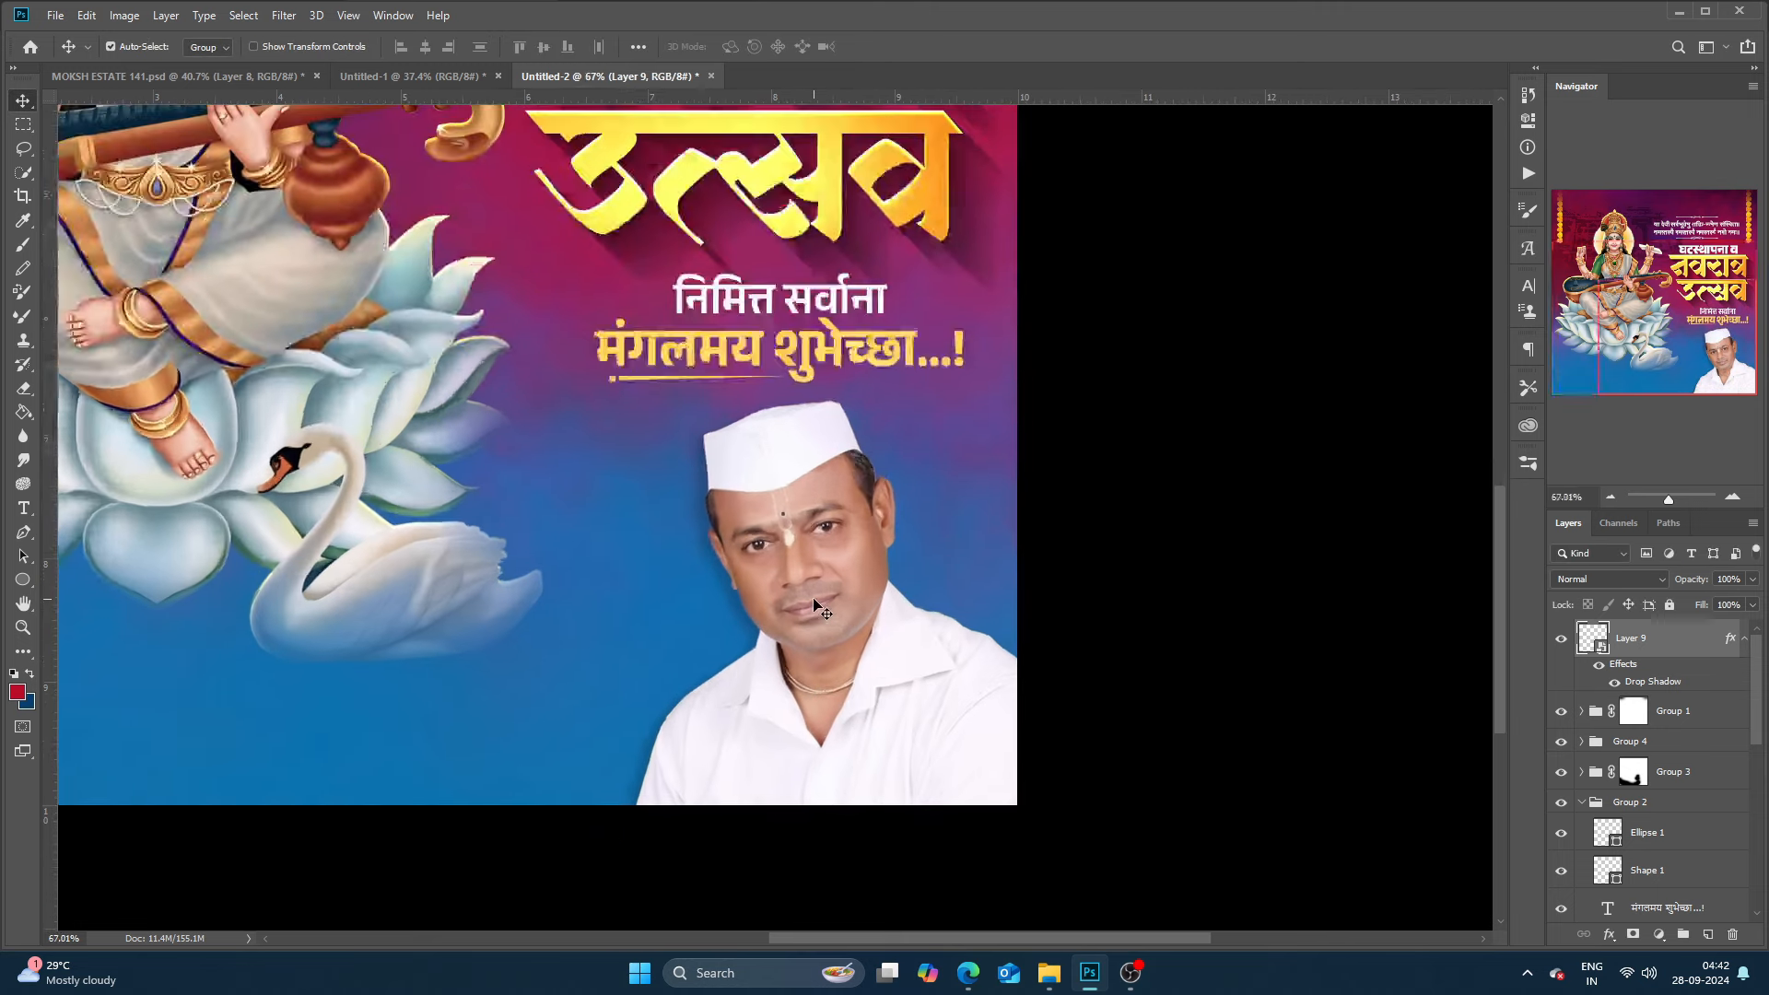
pyautogui.moveTo(820, 608); pyautogui.dragTo(822, 628)
pyautogui.scroll(-2, 821, 628)
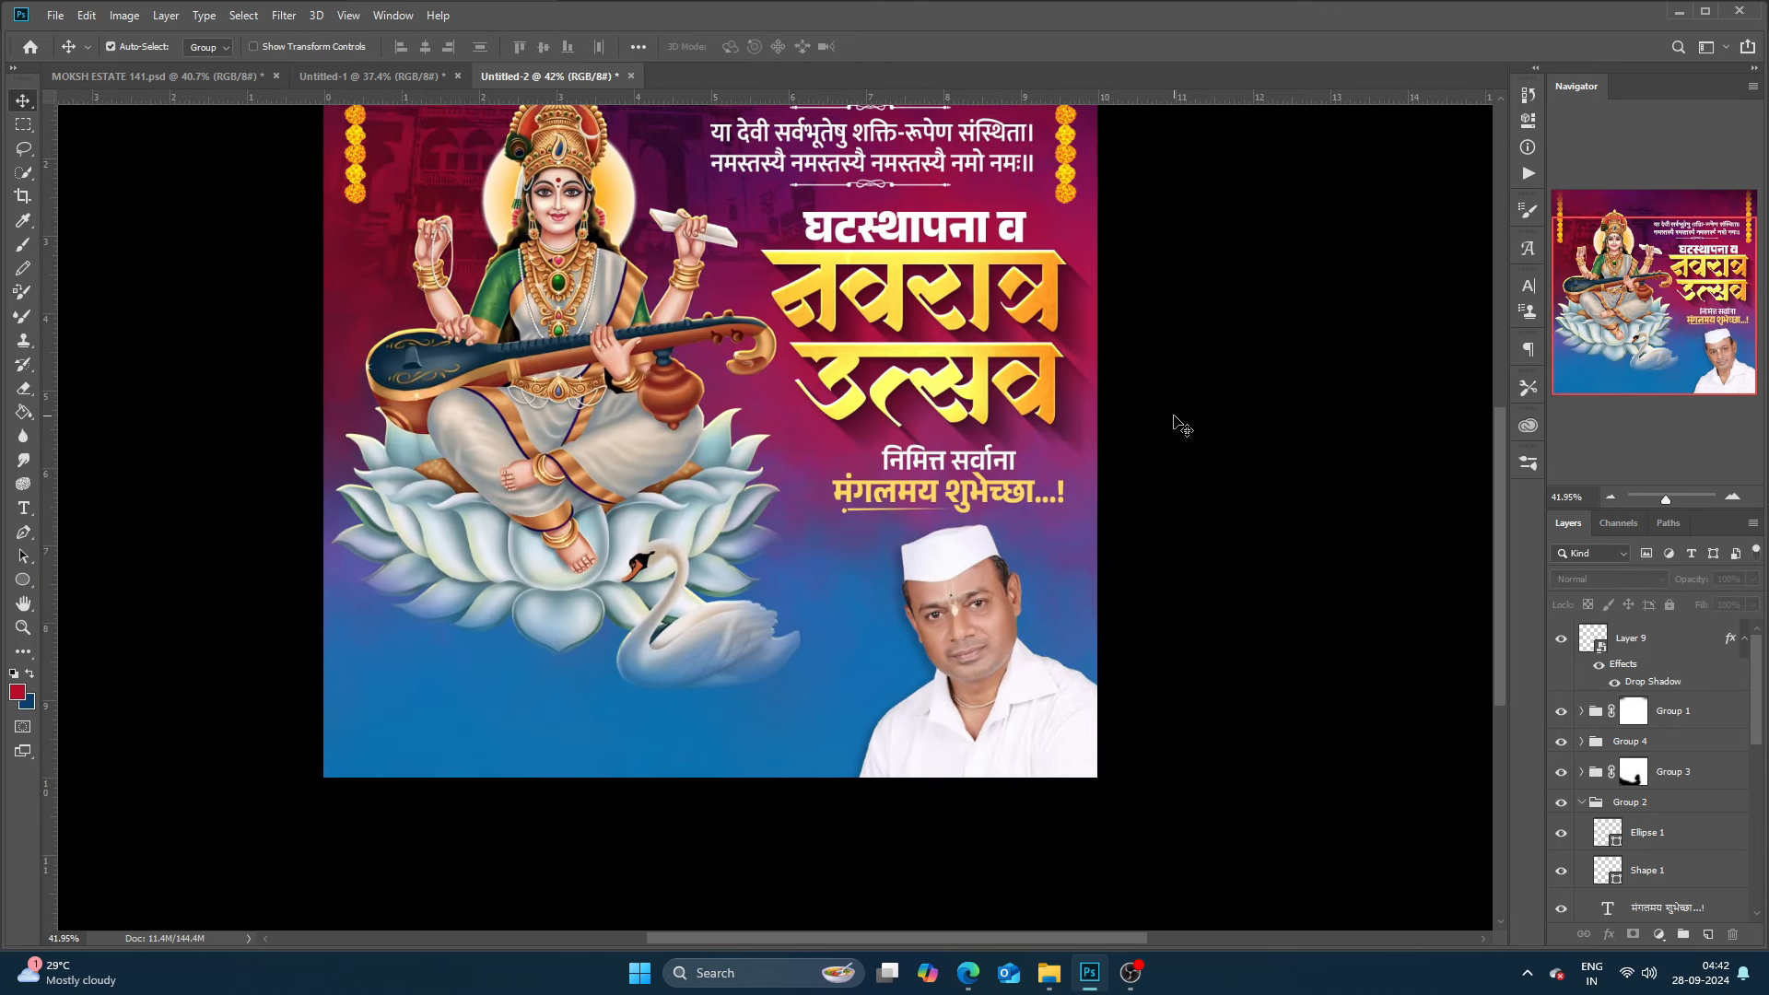
# Paste the group with the person's name, designation and contact details and place it beneath the lotus, left of the portrait.
pyautogui.hotkey('ctrl', 'v')
pyautogui.scroll(1, 535, 424)
pyautogui.moveTo(391, 515); pyautogui.dragTo(383, 744)
# Review the completed poster as a whole and close up around the goddess, verse and title.
pyautogui.scroll(-2, 405, 743)
pyautogui.scroll(-1, 700, 311)
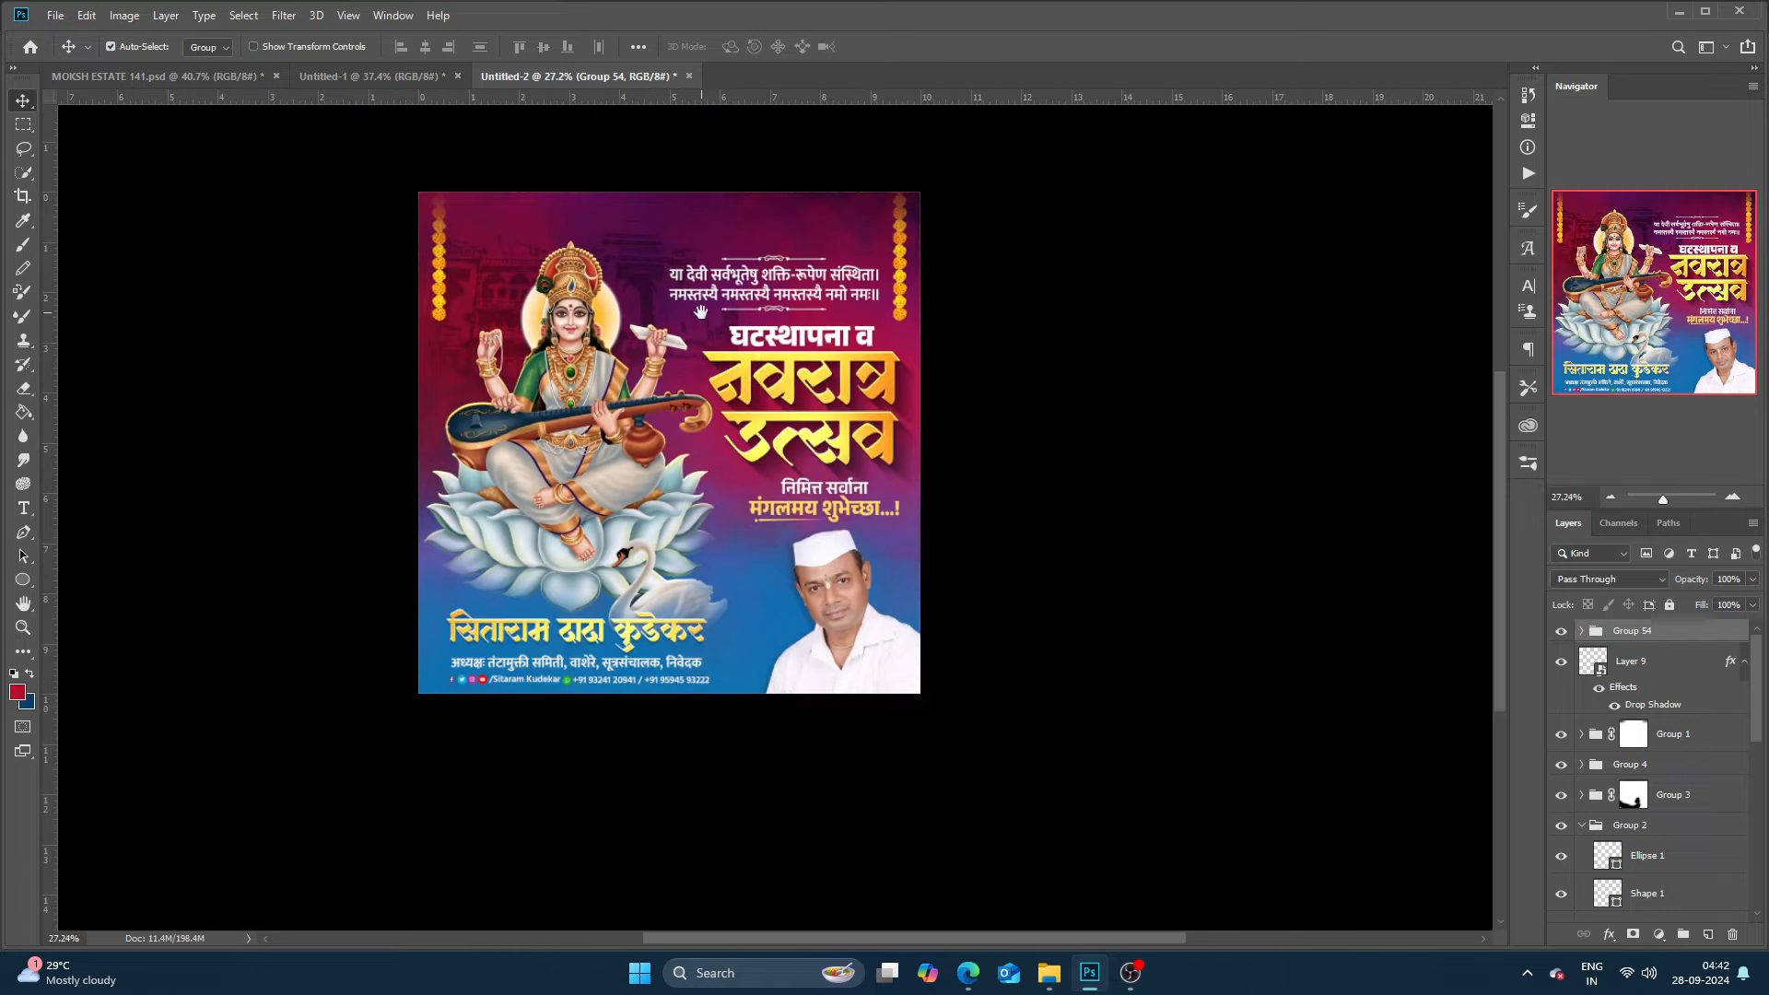
pyautogui.scroll(5, 700, 312)
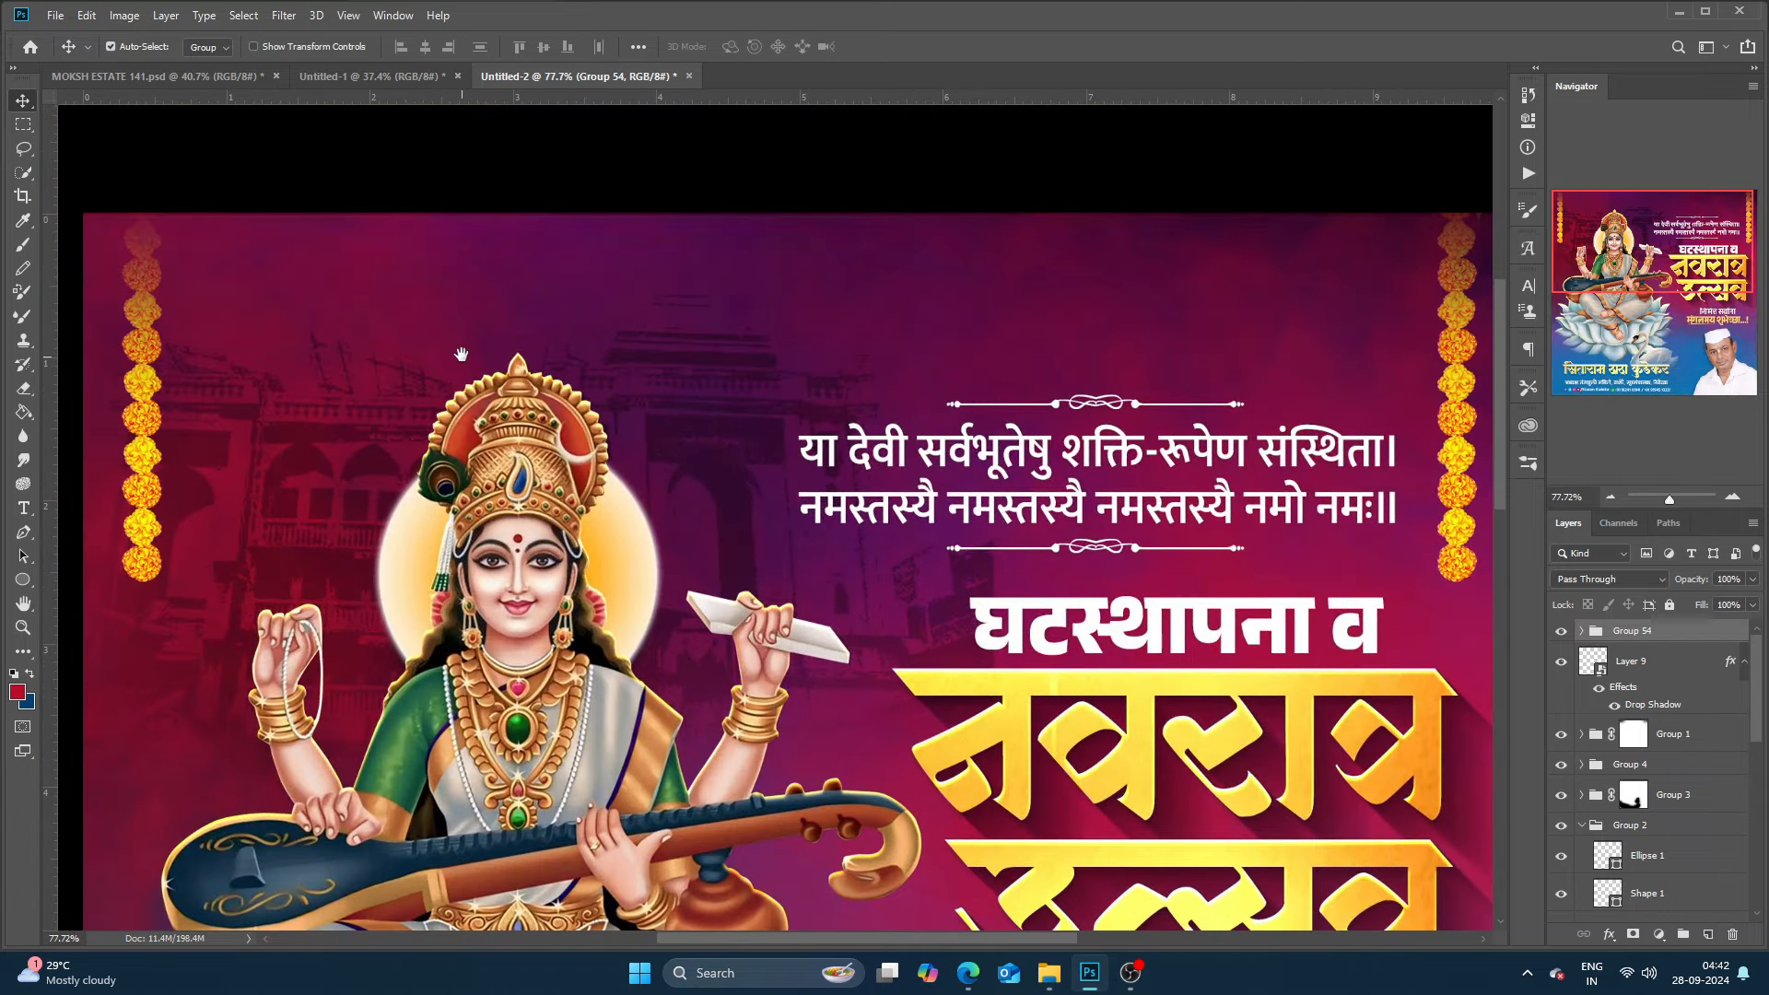
pyautogui.scroll(-3, 462, 355)
pyautogui.scroll(2, 988, 368)
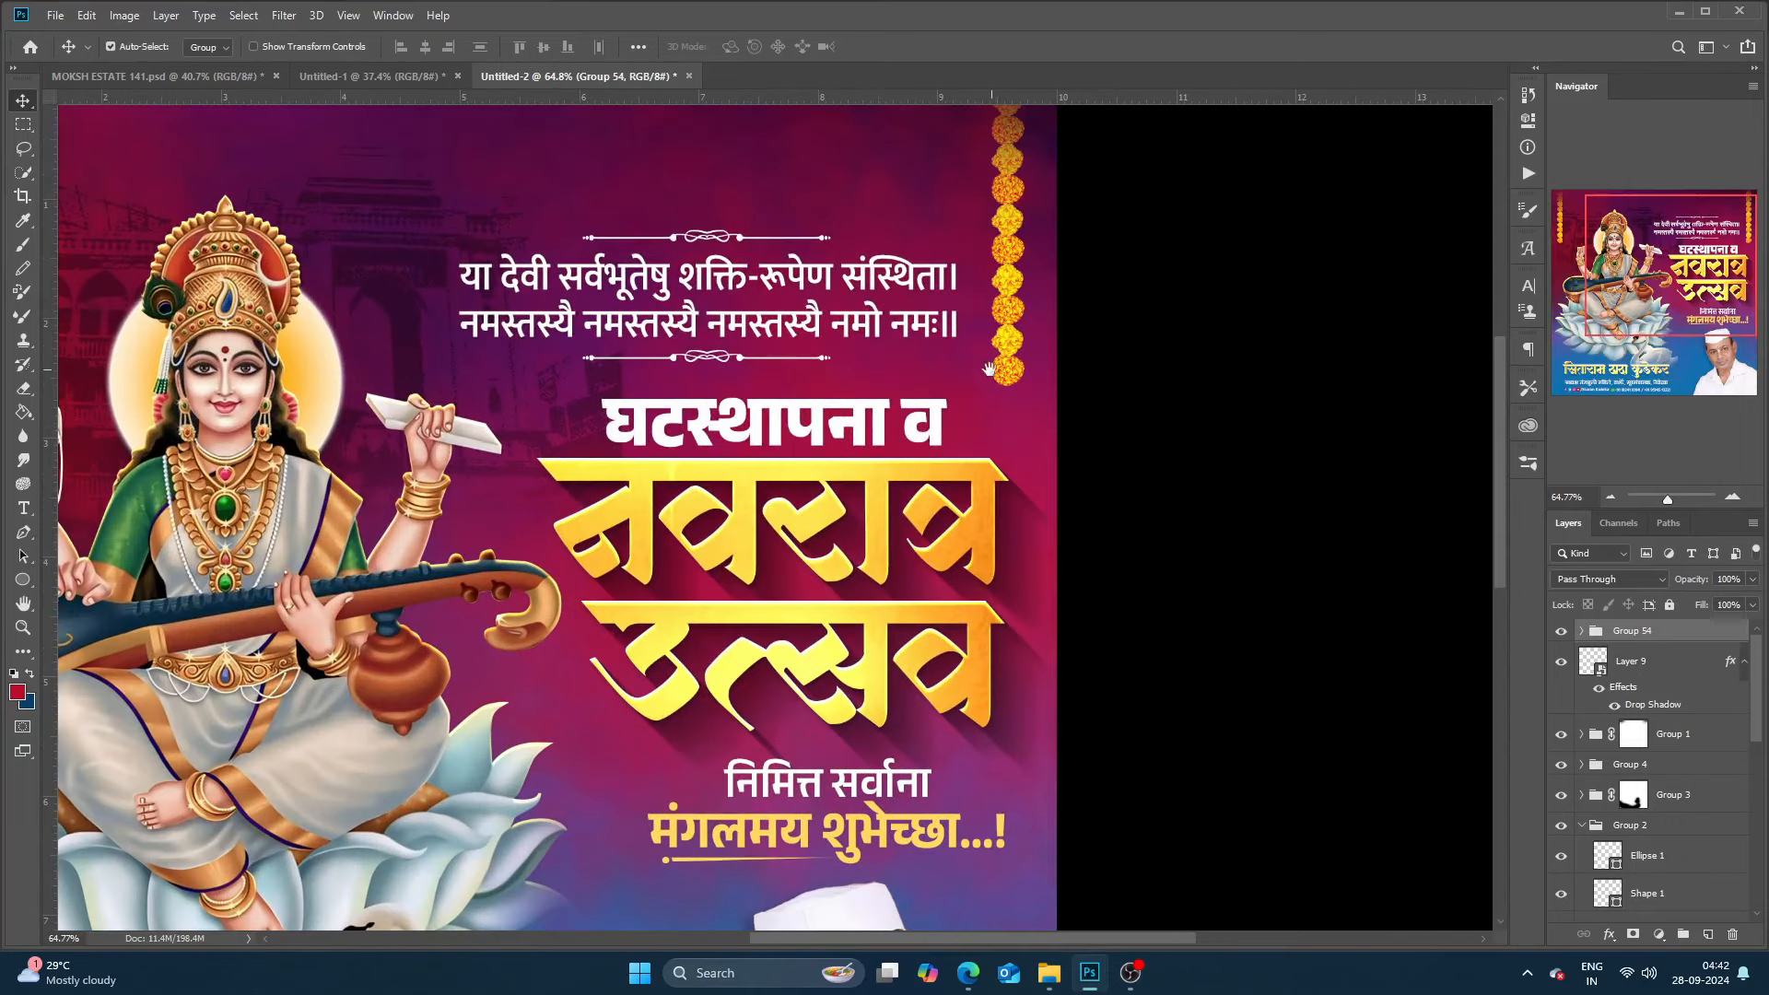
pyautogui.scroll(-3, 807, 392)
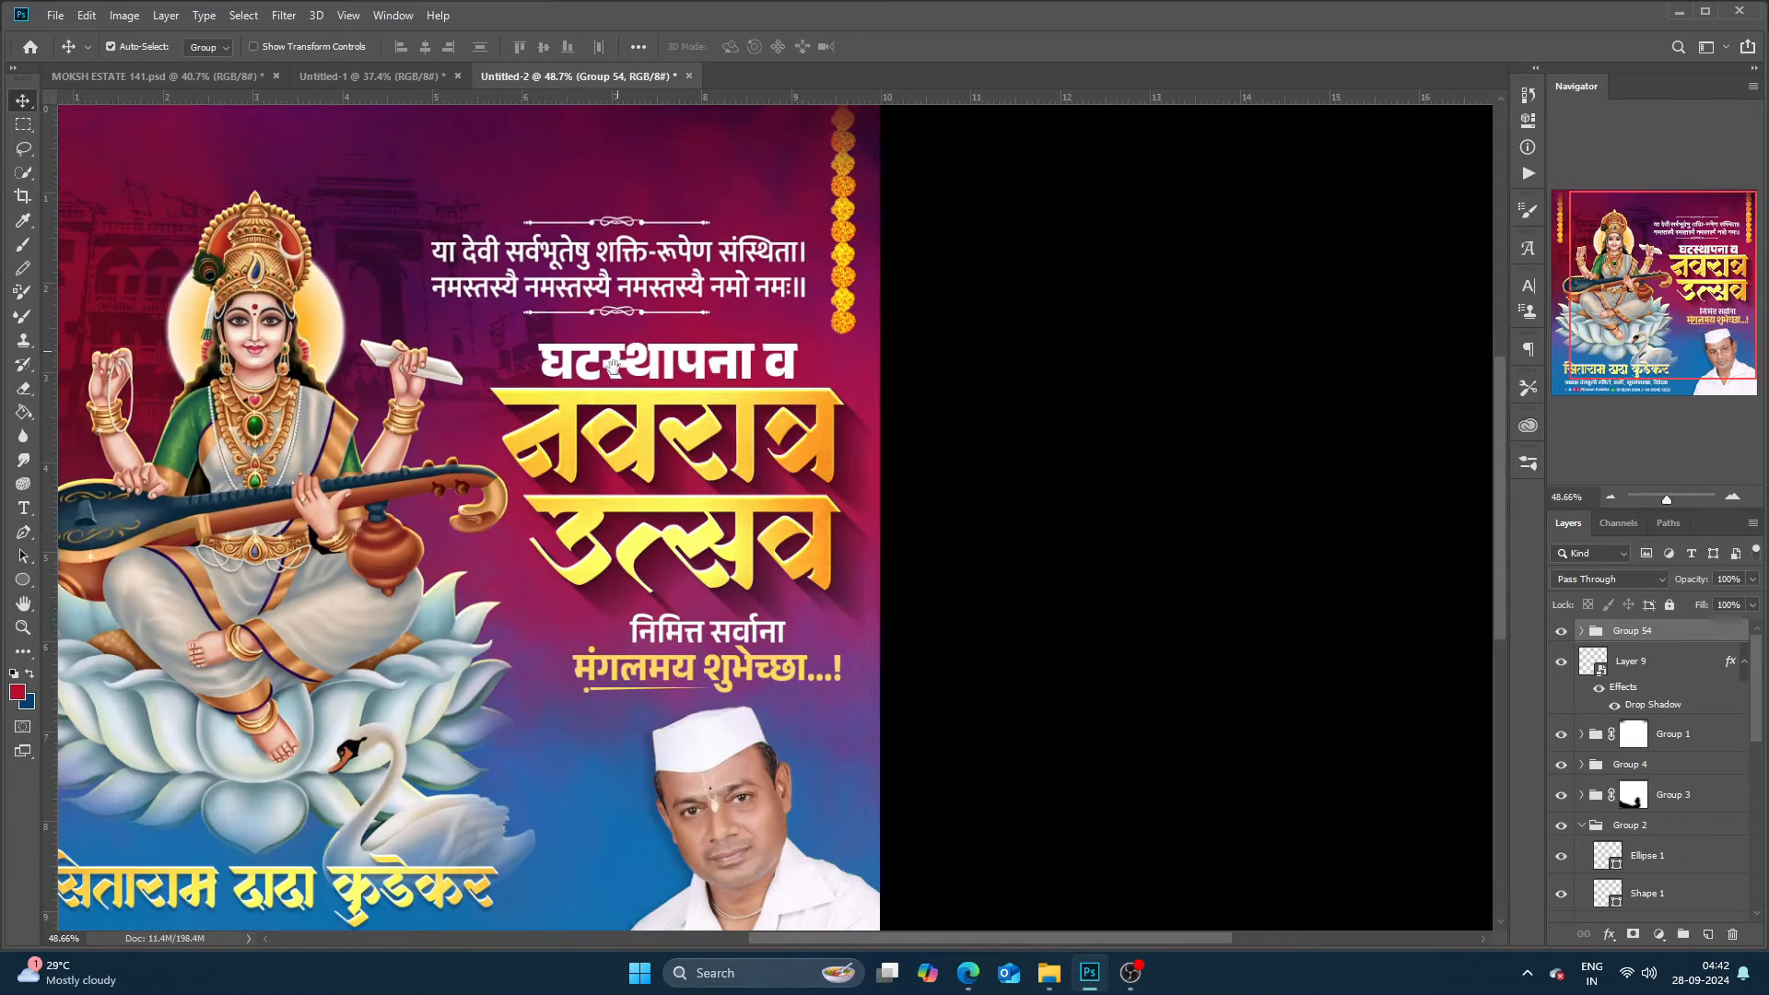
pyautogui.scroll(-2, 613, 365)
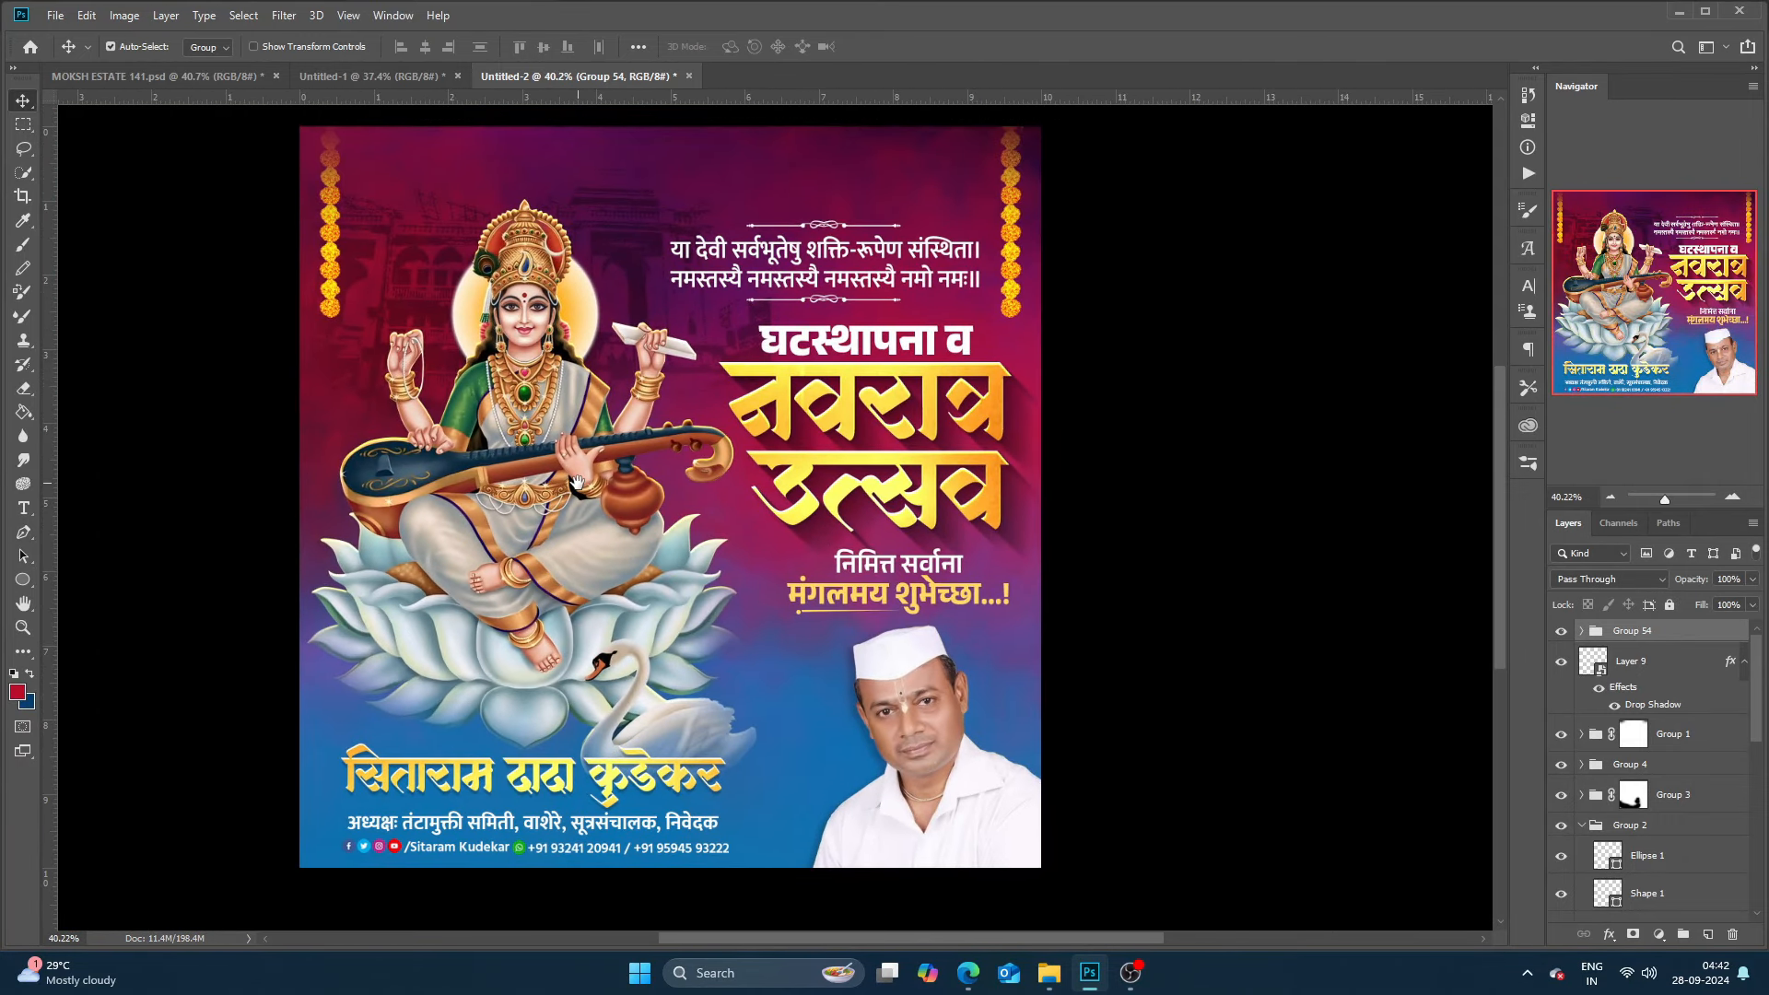
# Switch to the full-screen view and examine the goddess, halo, veena and lotus against the monument backdrop.
pyautogui.press('h')
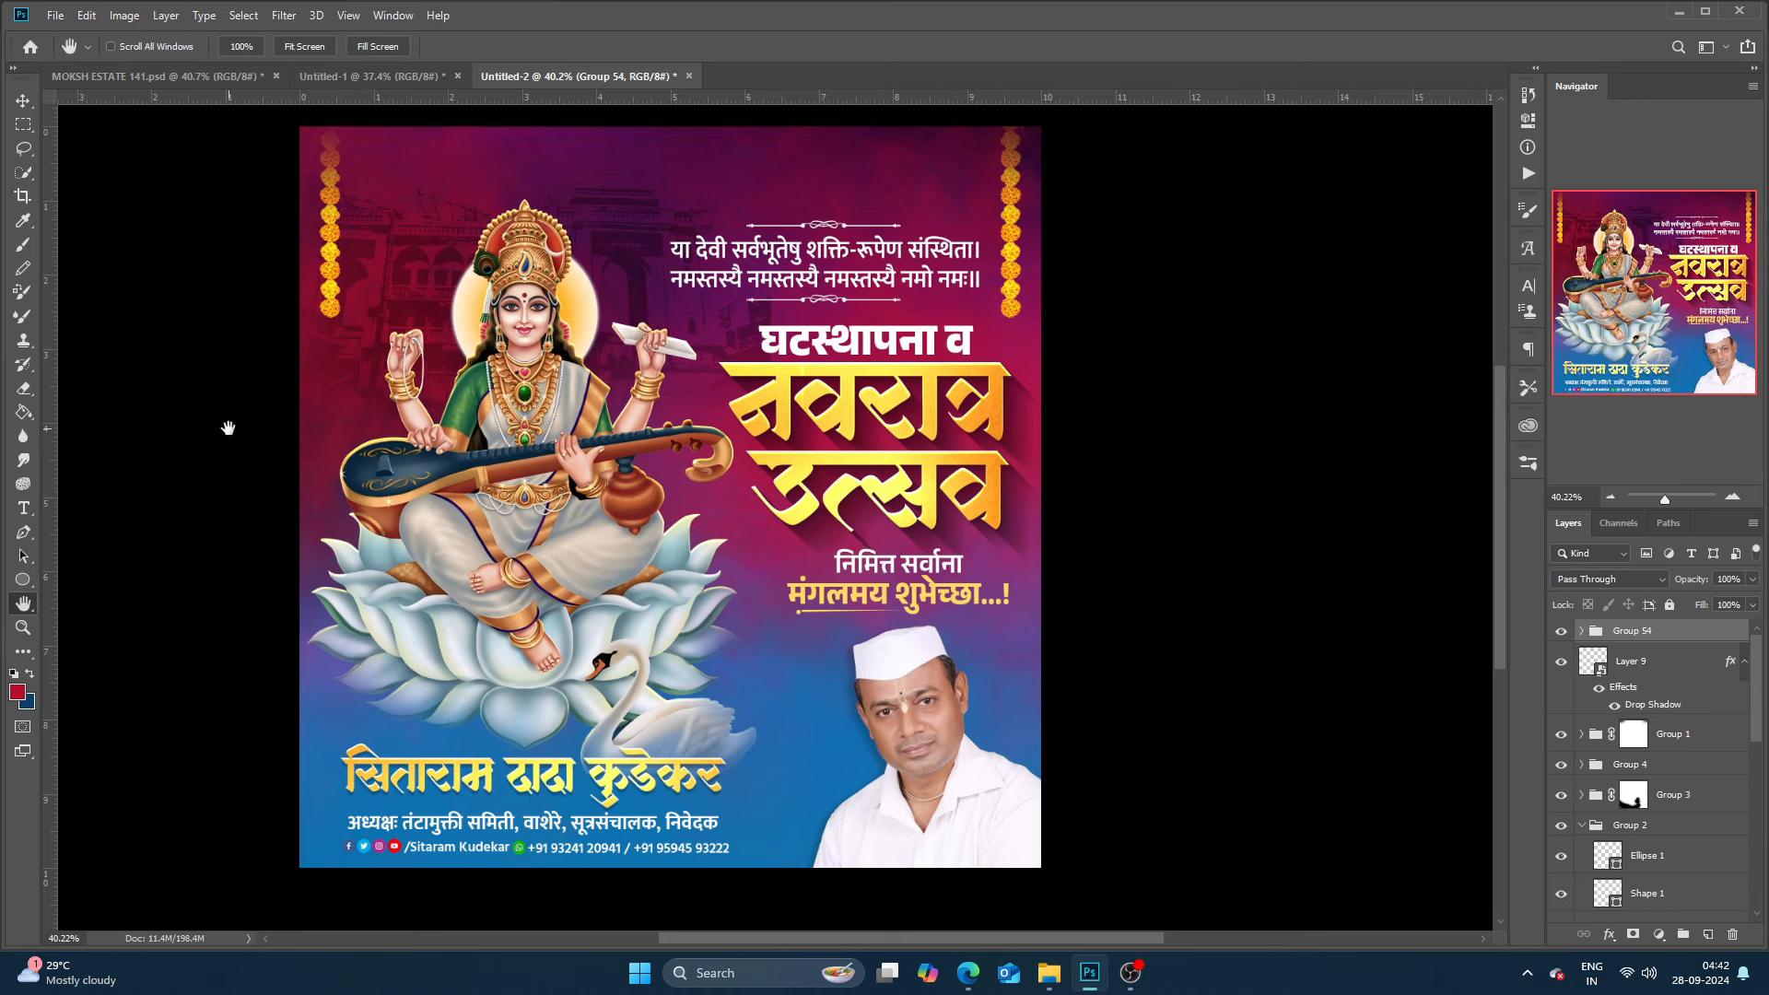
pyautogui.press('f')
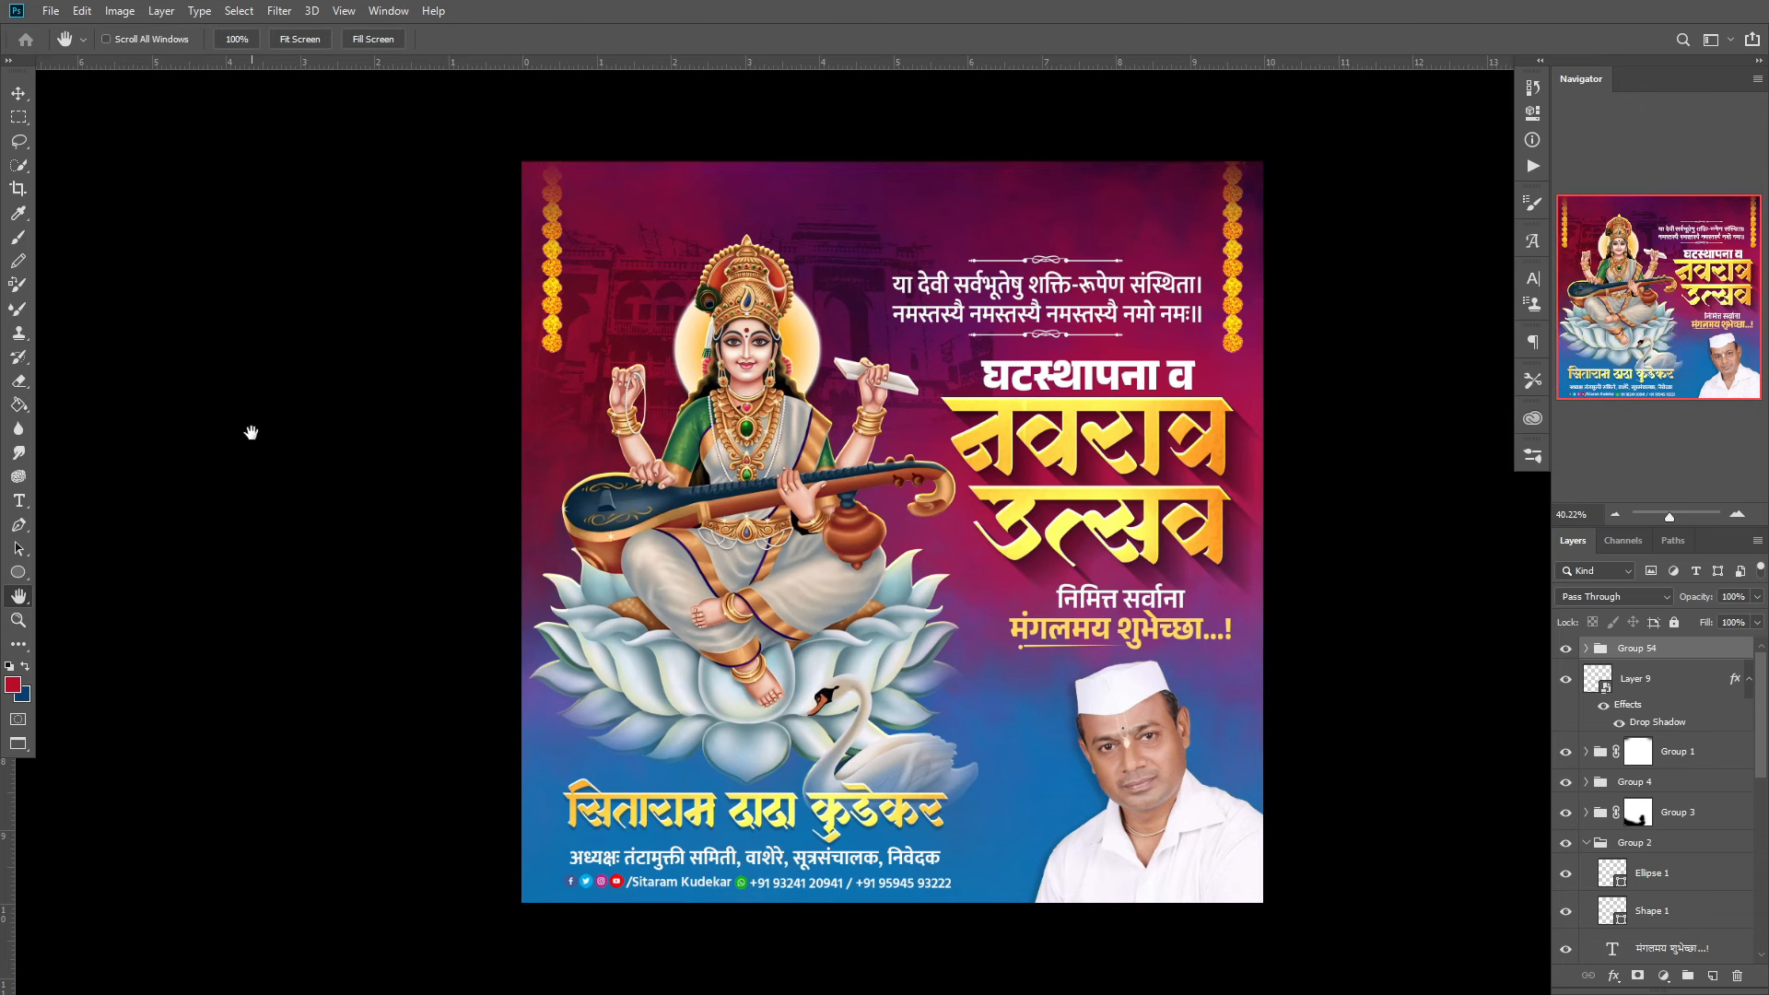
pyautogui.press('f')
pyautogui.scroll(3, 766, 269)
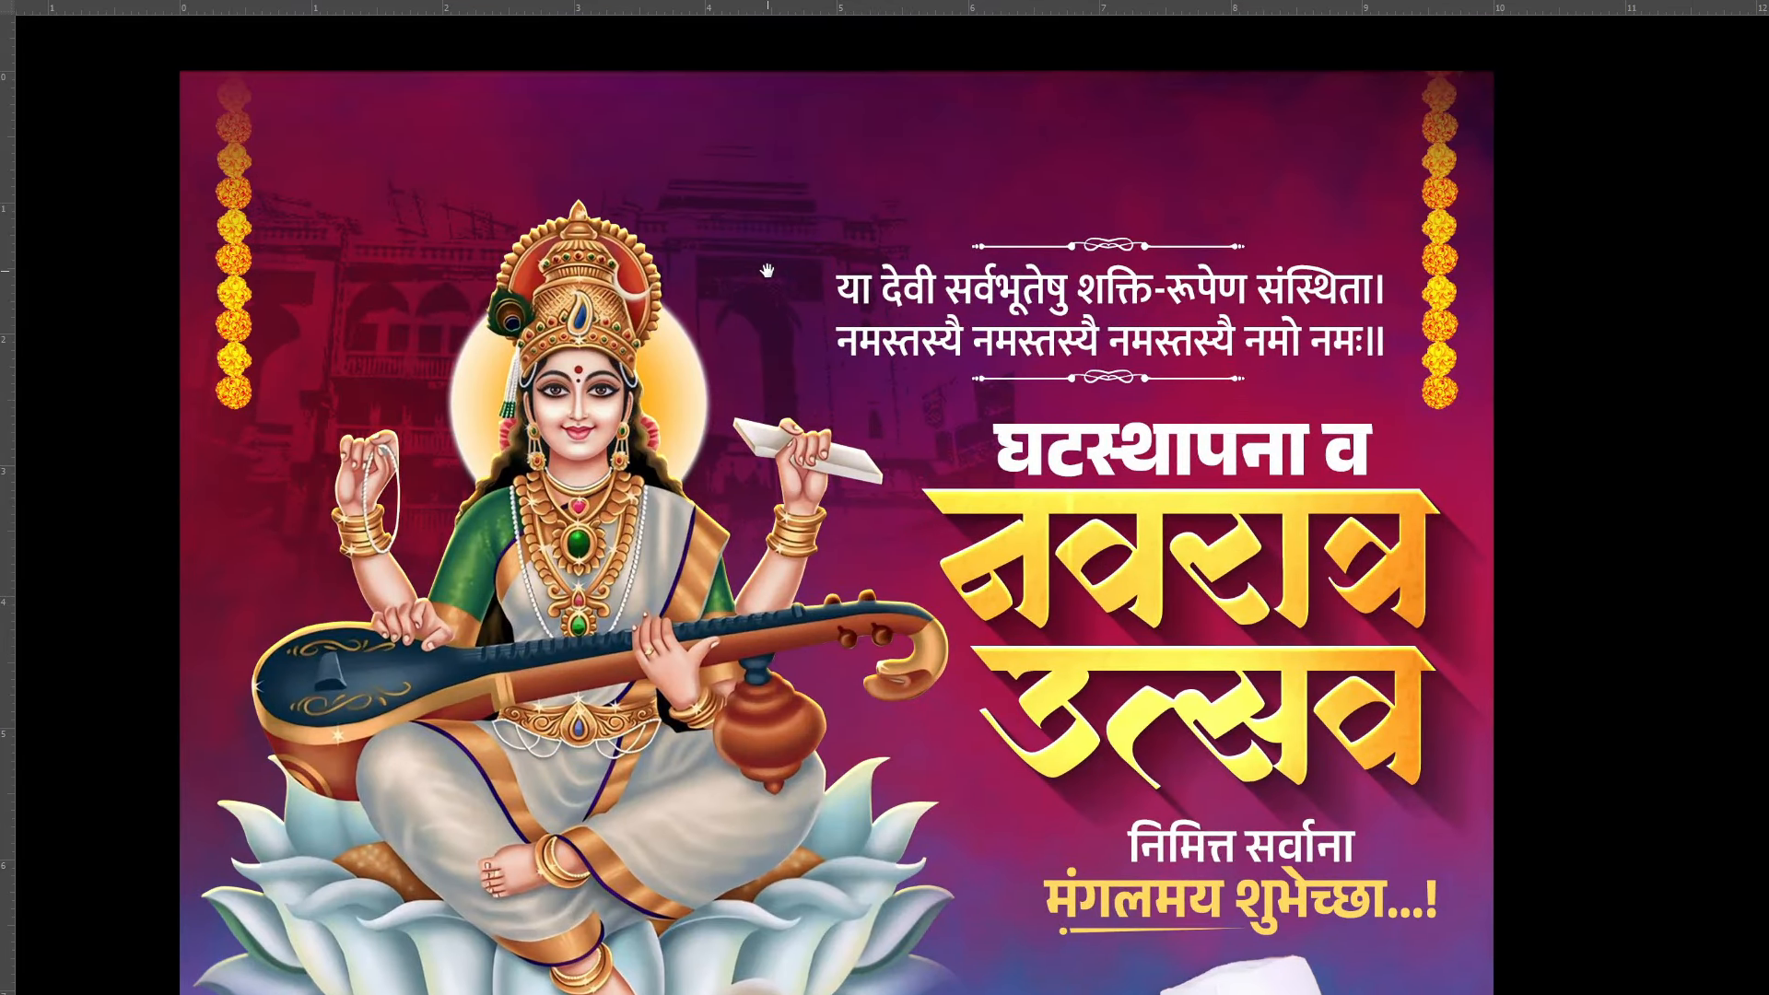
pyautogui.moveTo(596, 420); pyautogui.dragTo(593, 354)
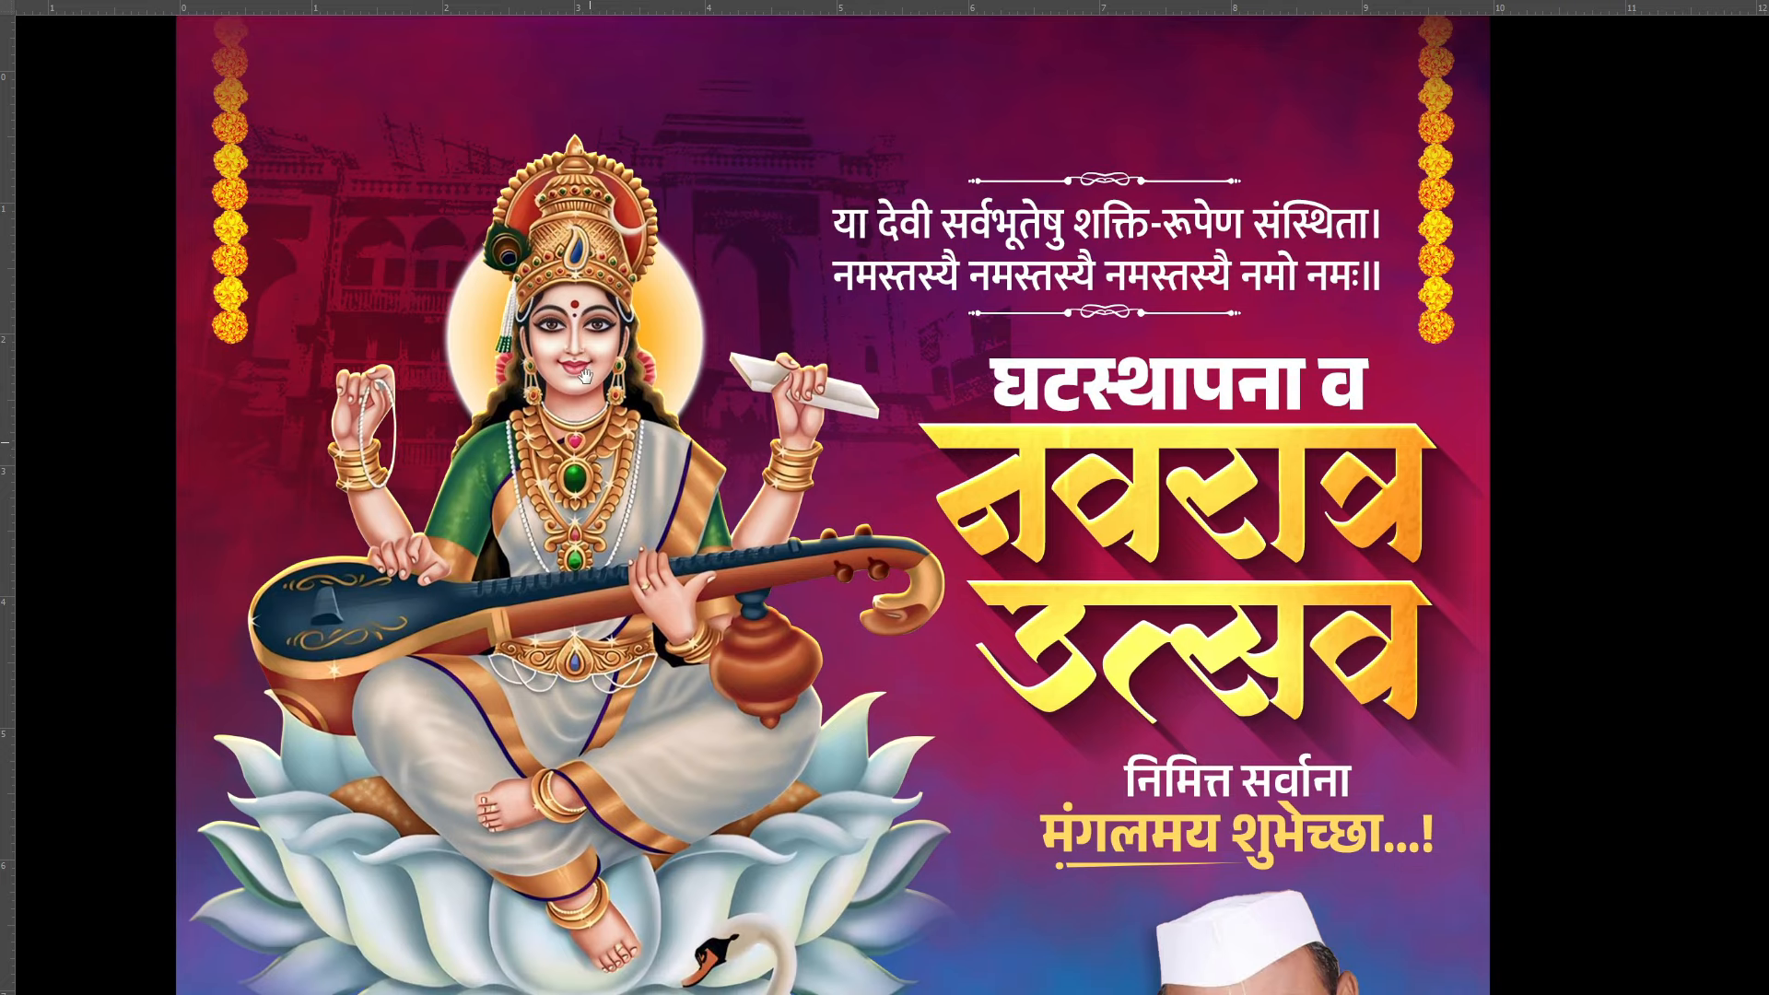
pyautogui.moveTo(608, 622); pyautogui.dragTo(564, 426)
pyautogui.scroll(-1, 564, 427)
pyautogui.scroll(-1, 563, 427)
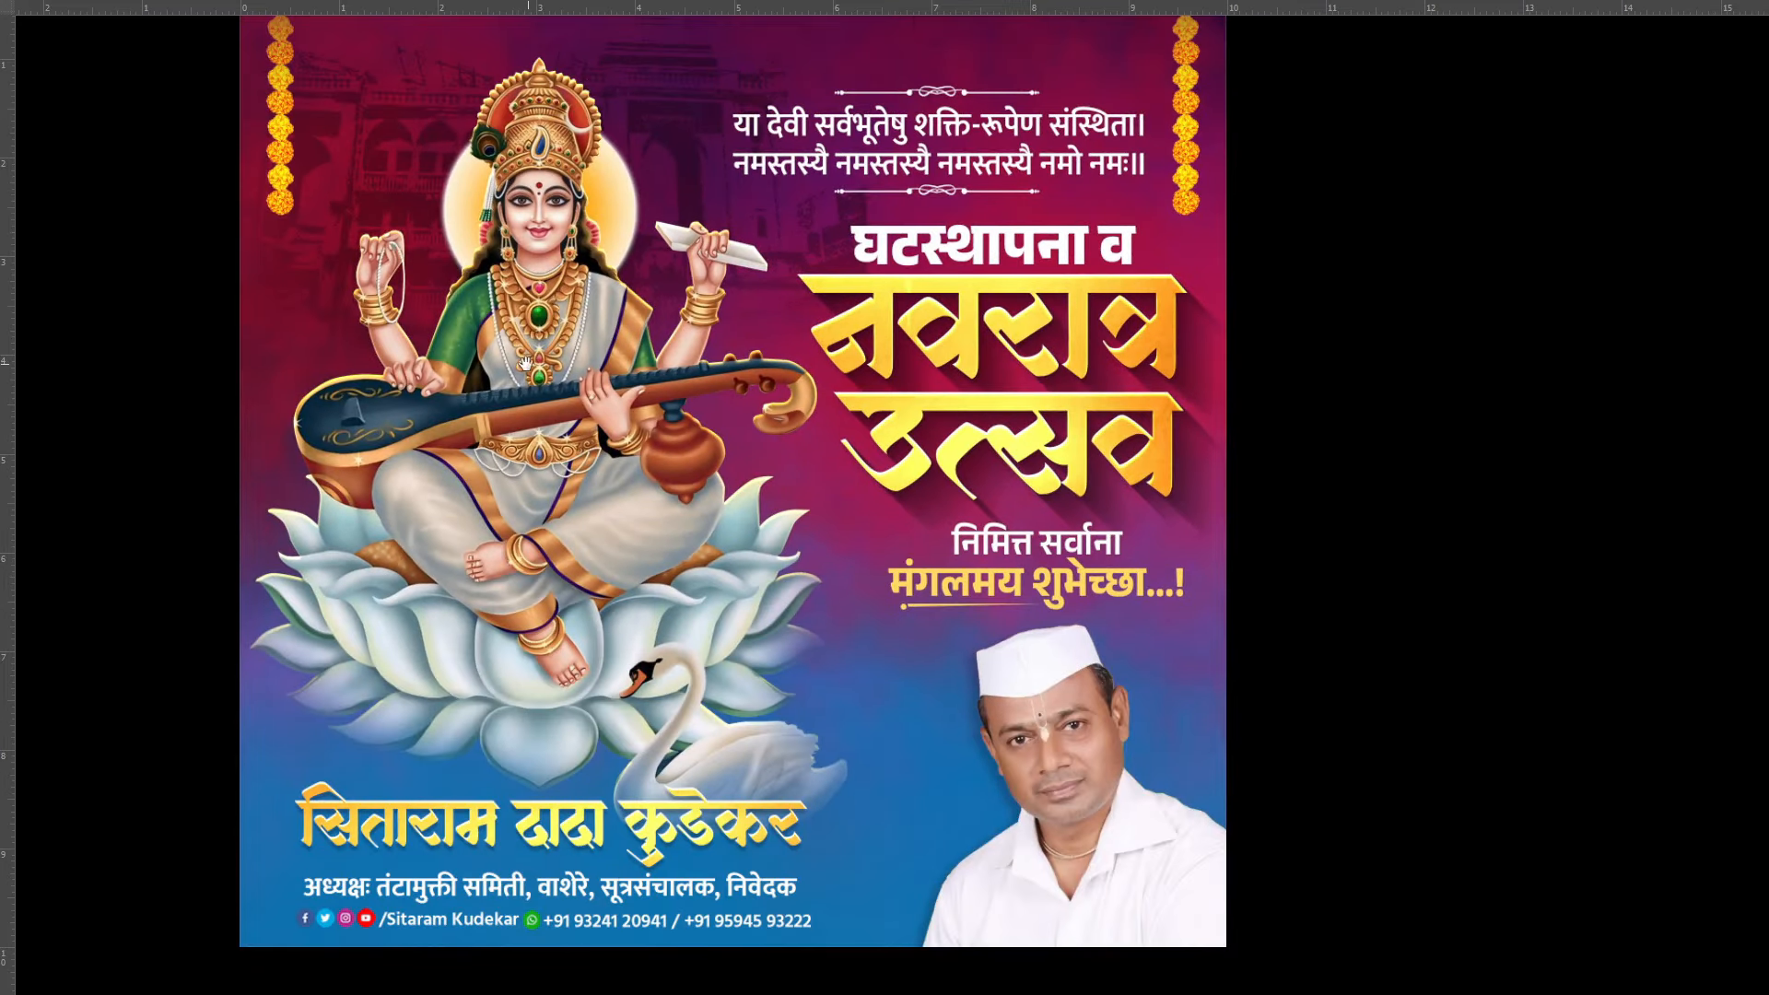
pyautogui.moveTo(525, 364); pyautogui.dragTo(525, 486)
pyautogui.scroll(1, 453, 385)
pyautogui.scroll(1, 532, 334)
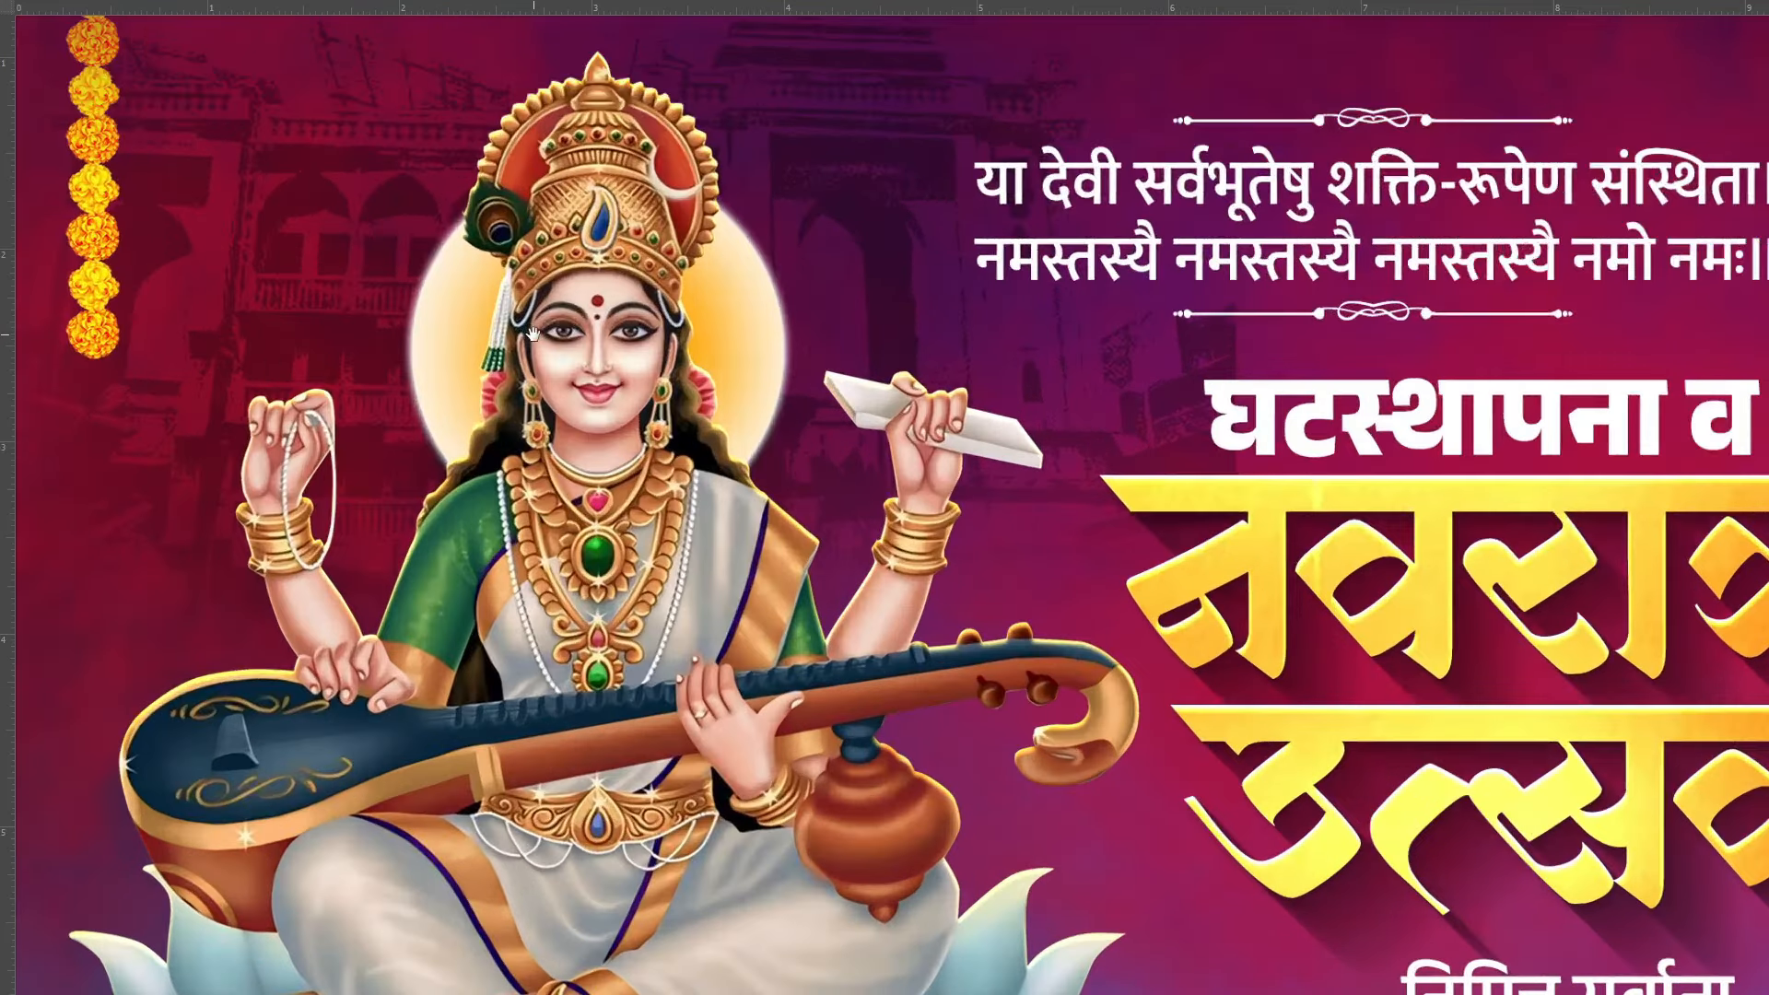
pyautogui.scroll(-1, 533, 333)
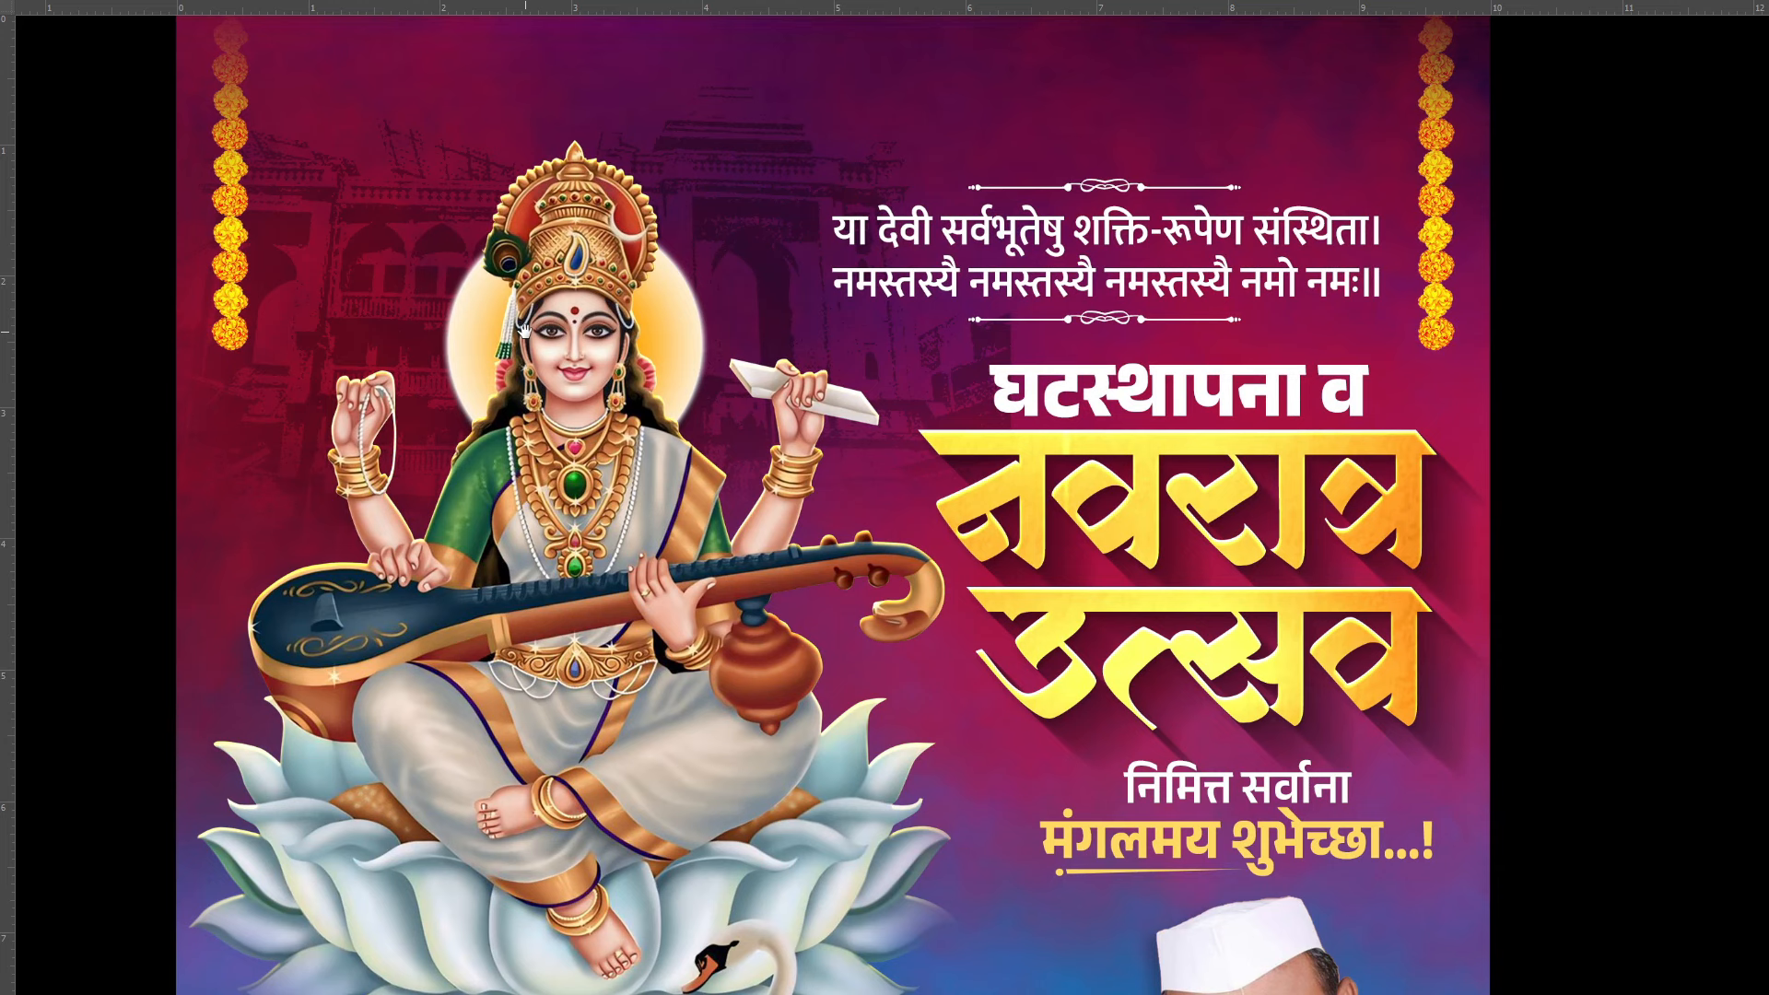
pyautogui.scroll(-1, 362, 342)
pyautogui.scroll(1, 1025, 221)
# Examine the ornamented Sanskrit verse, the golden Marathi title and the greeting line above the portrait.
pyautogui.moveTo(701, 276); pyautogui.dragTo(552, 284)
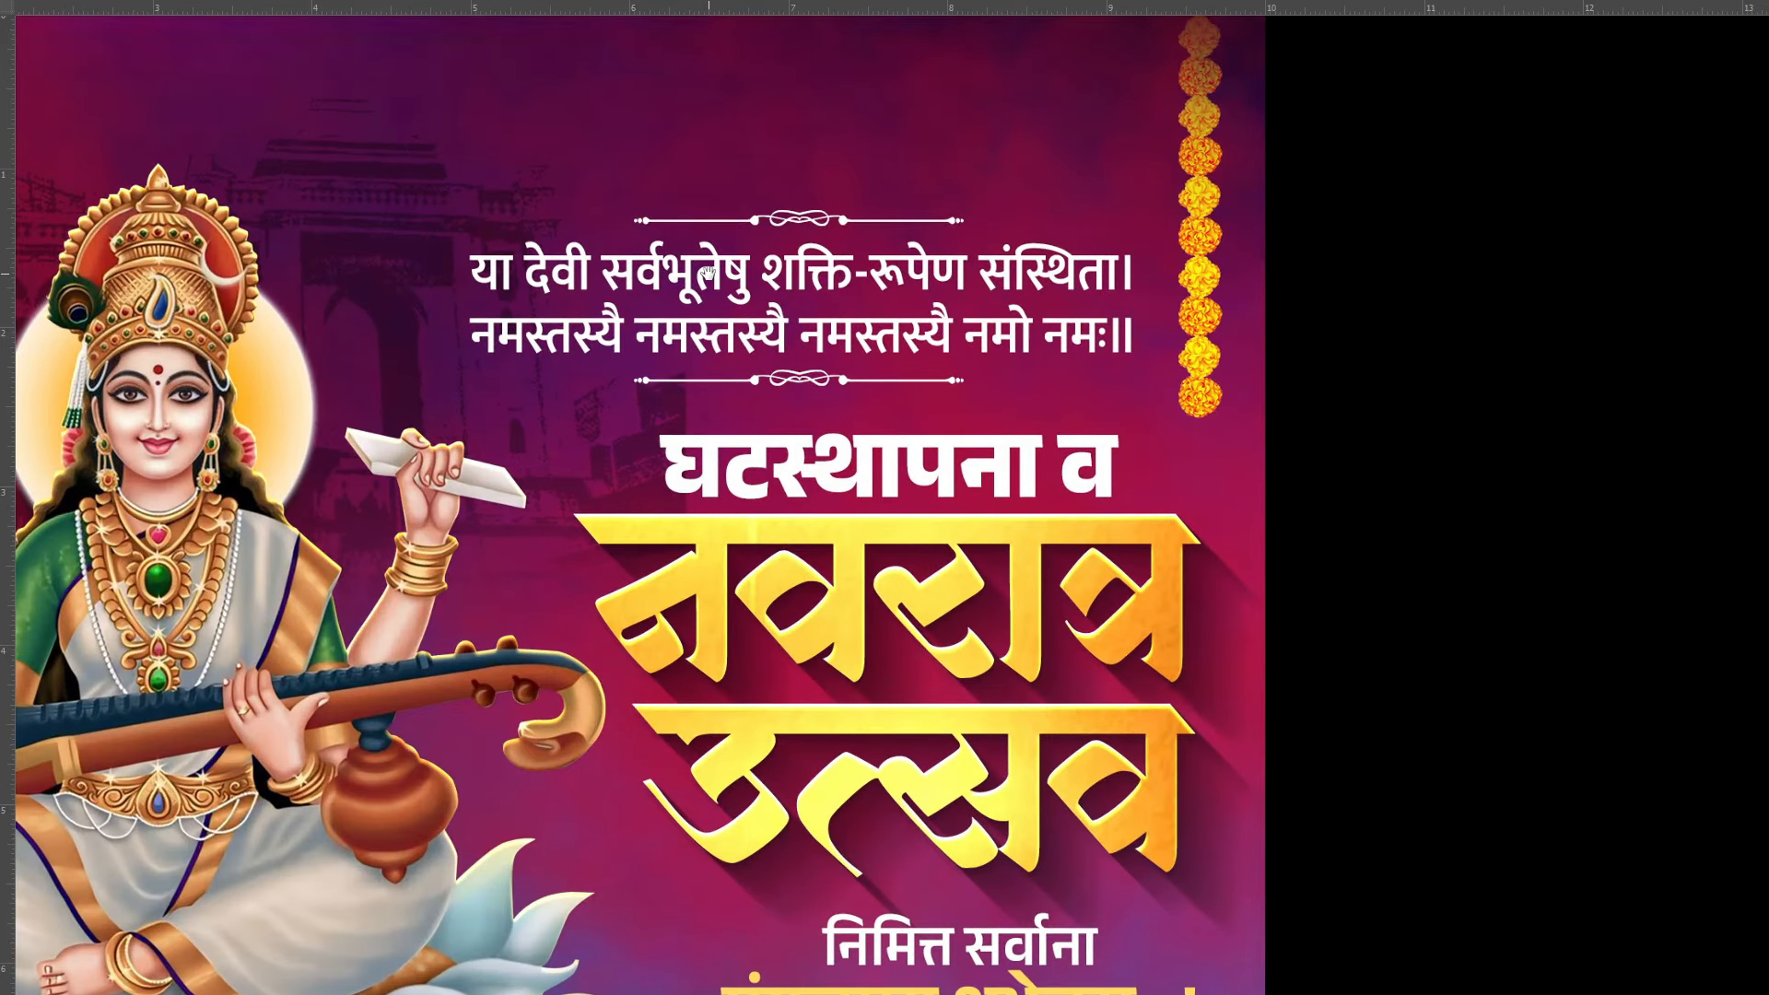
pyautogui.scroll(-1, 708, 272)
pyautogui.scroll(2, 645, 405)
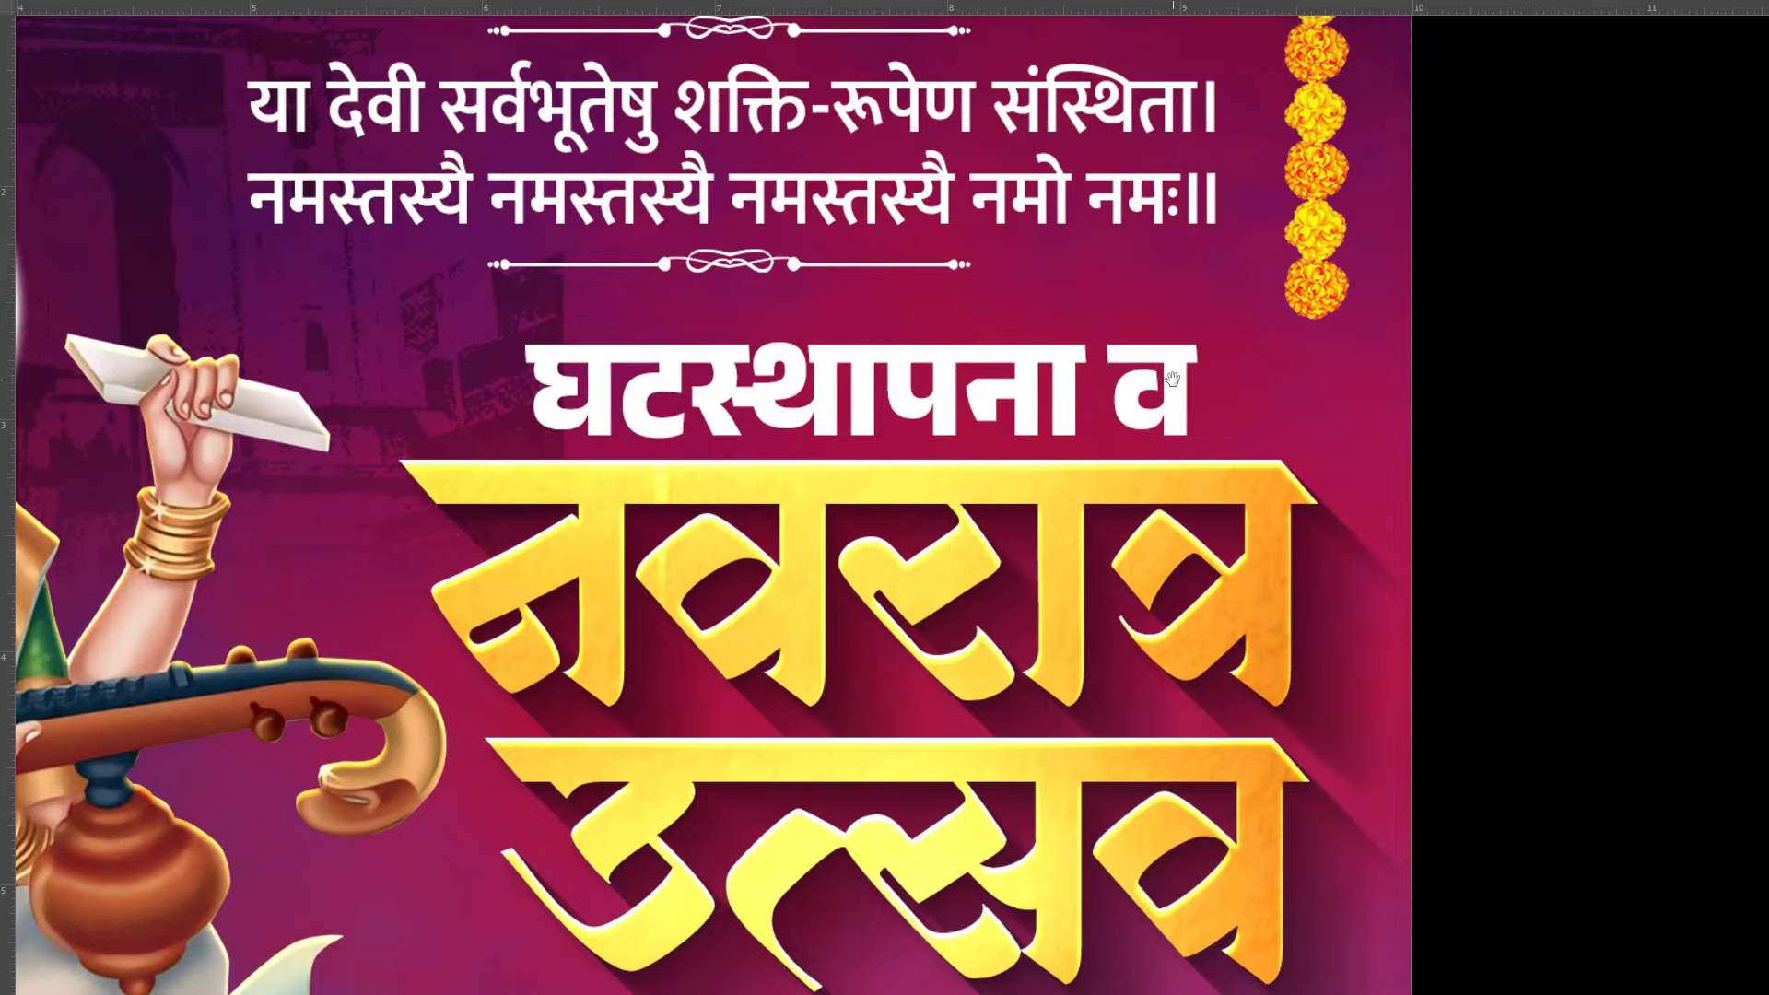
pyautogui.scroll(-3, 686, 304)
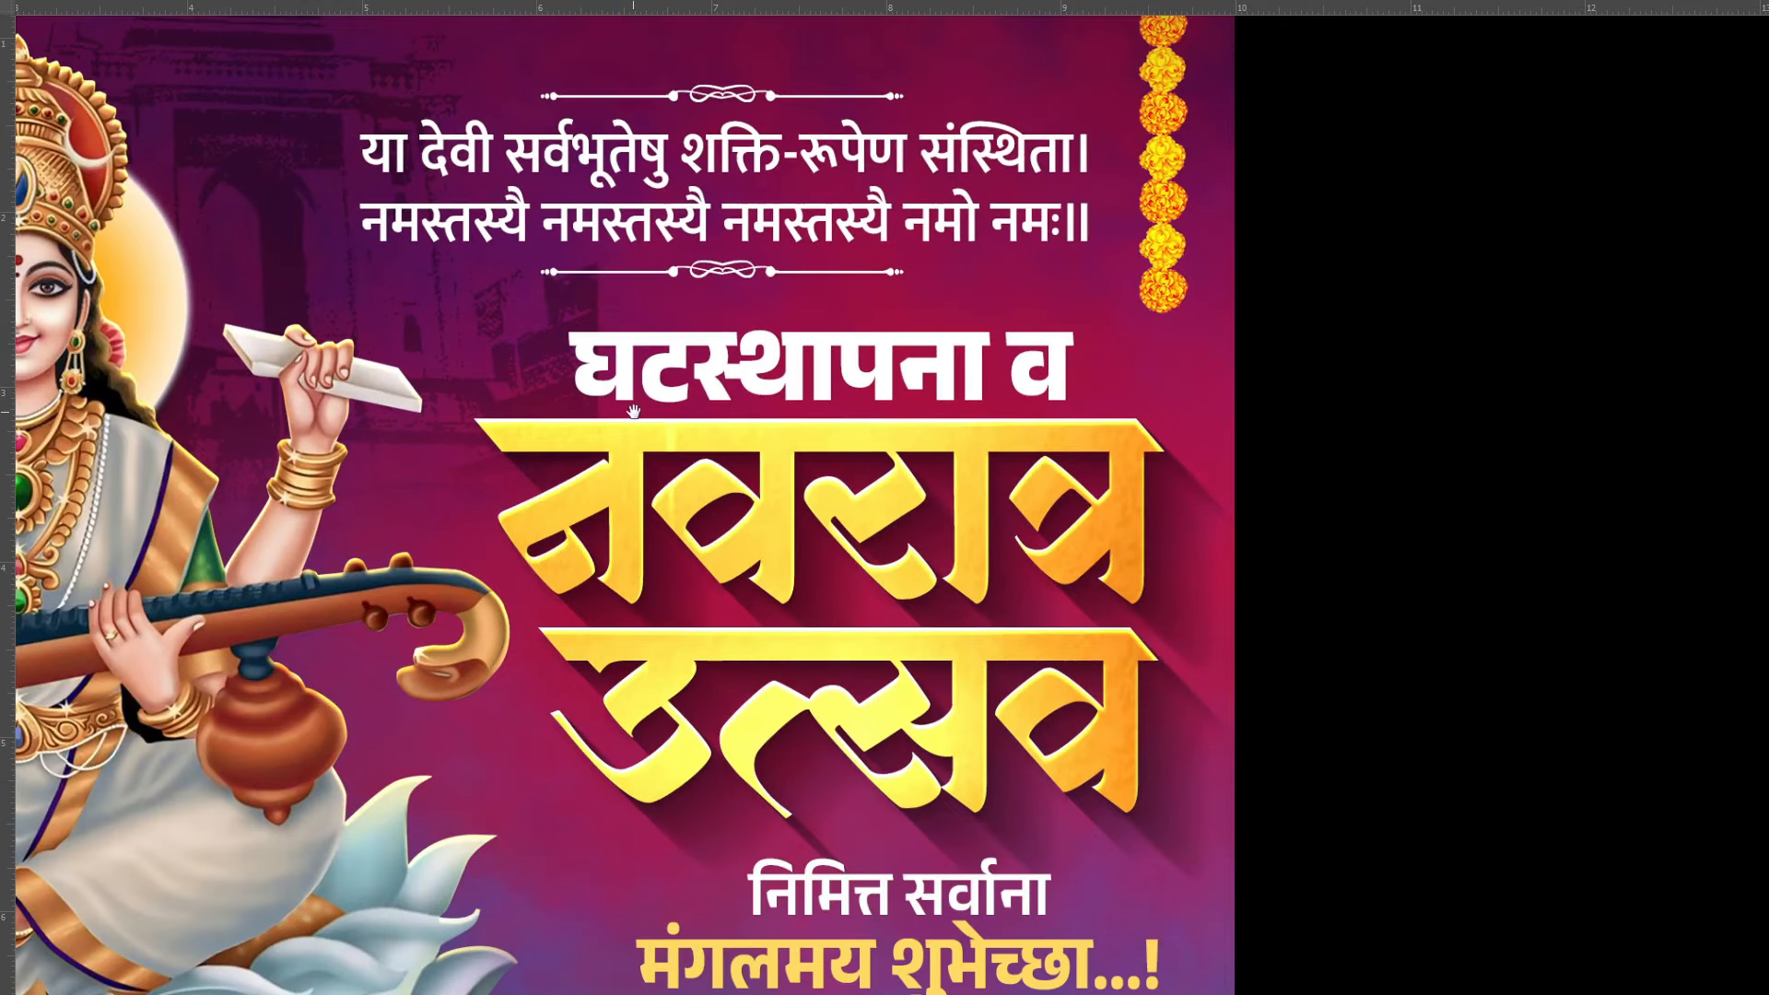
pyautogui.moveTo(633, 412); pyautogui.dragTo(543, 288)
pyautogui.scroll(-2, 577, 297)
pyautogui.moveTo(580, 419); pyautogui.dragTo(647, 391)
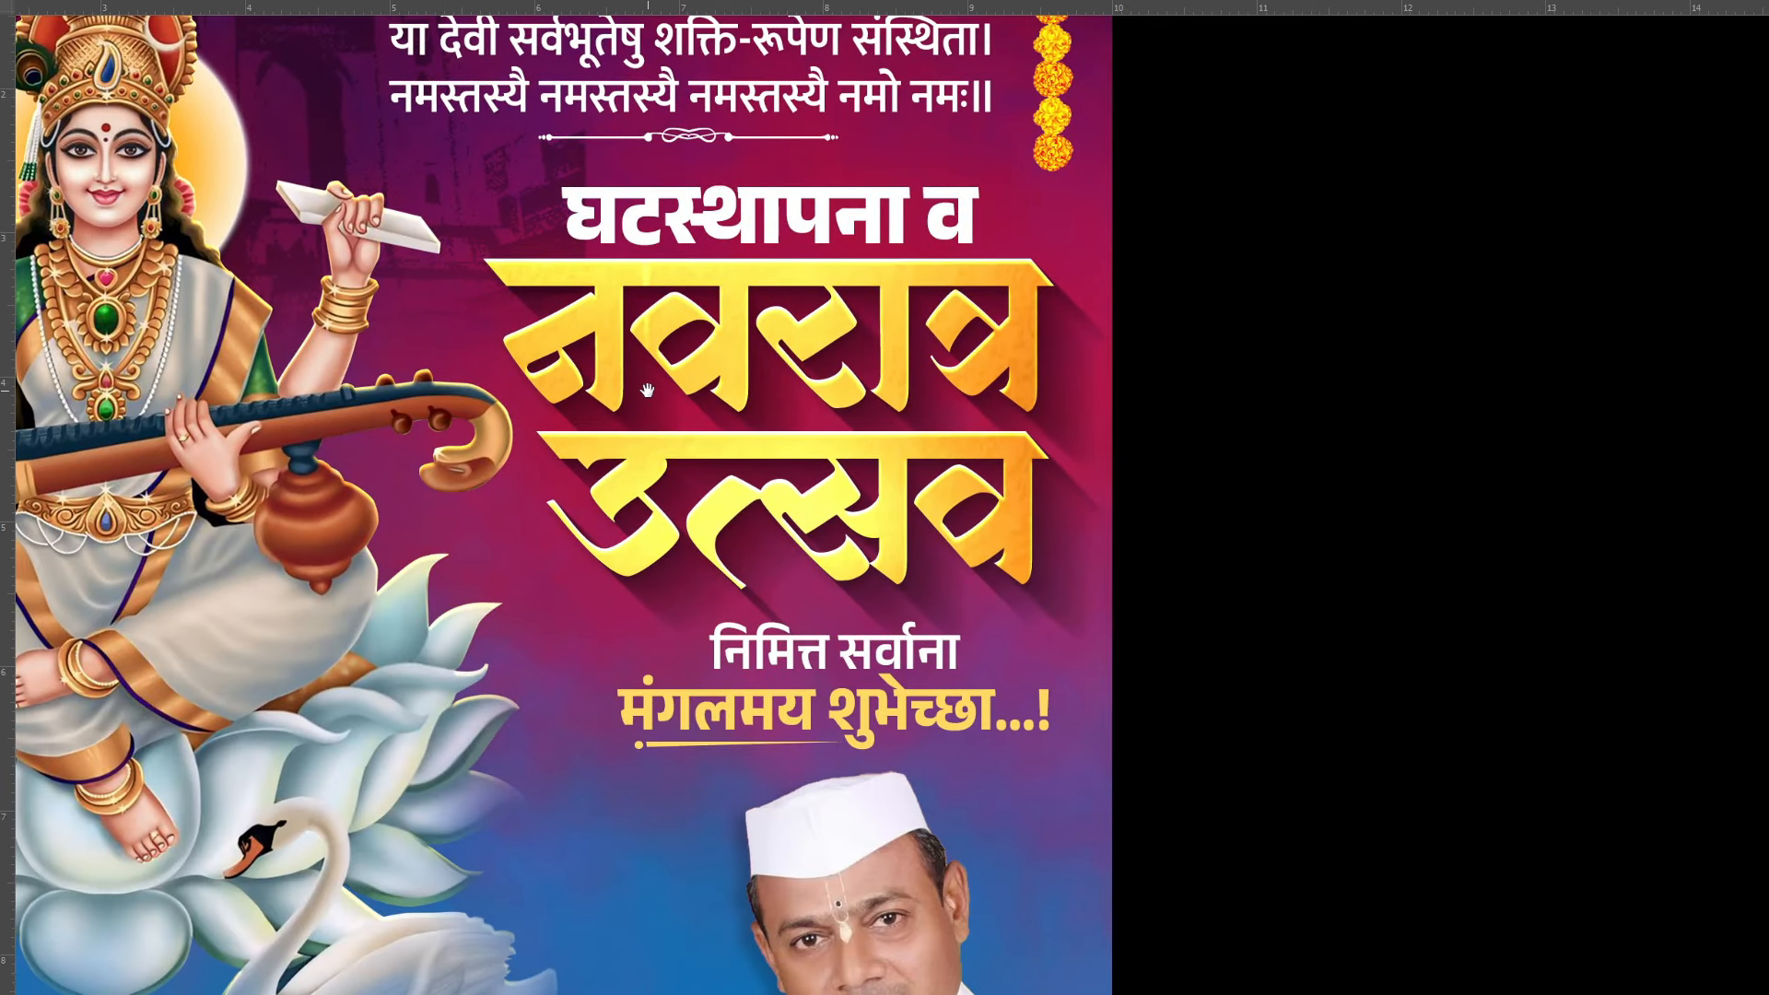
pyautogui.scroll(-2, 719, 368)
pyautogui.moveTo(829, 584); pyautogui.dragTo(837, 527)
pyautogui.scroll(1, 836, 526)
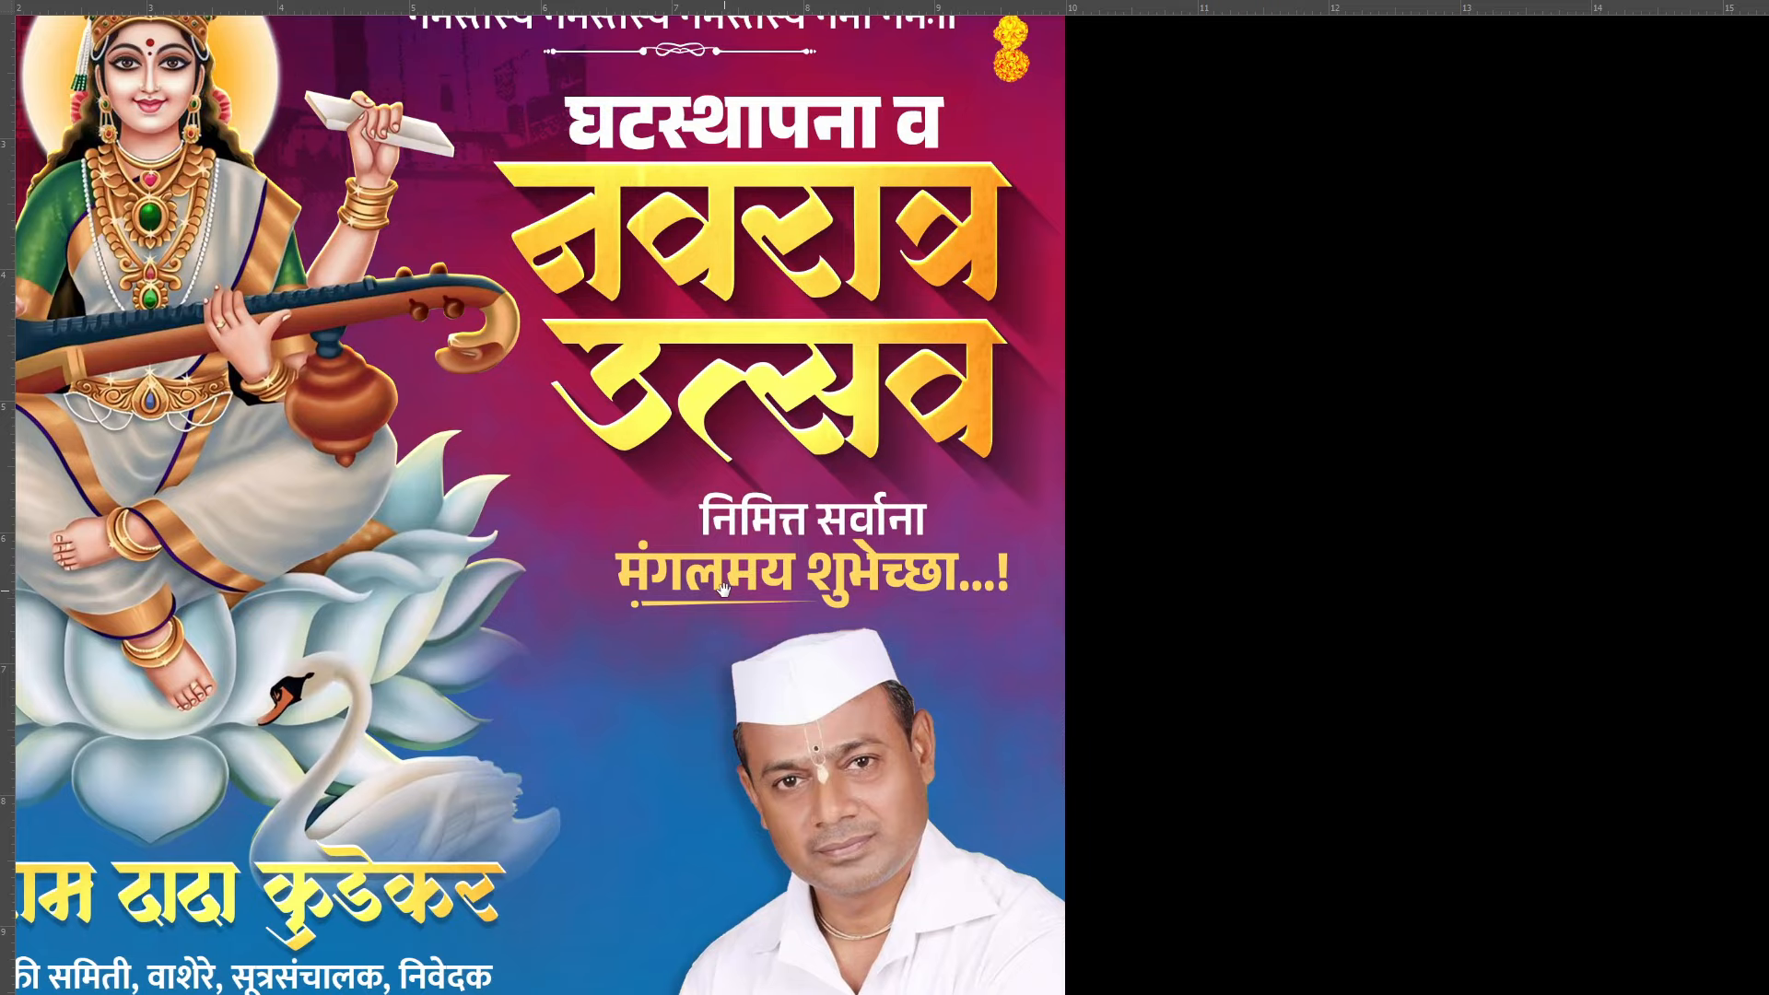
# Inspect the lower part of the poster with the client's name, designation, social and contact line, and portrait.
pyautogui.scroll(-2, 723, 589)
pyautogui.scroll(-2, 584, 681)
pyautogui.scroll(3, 399, 837)
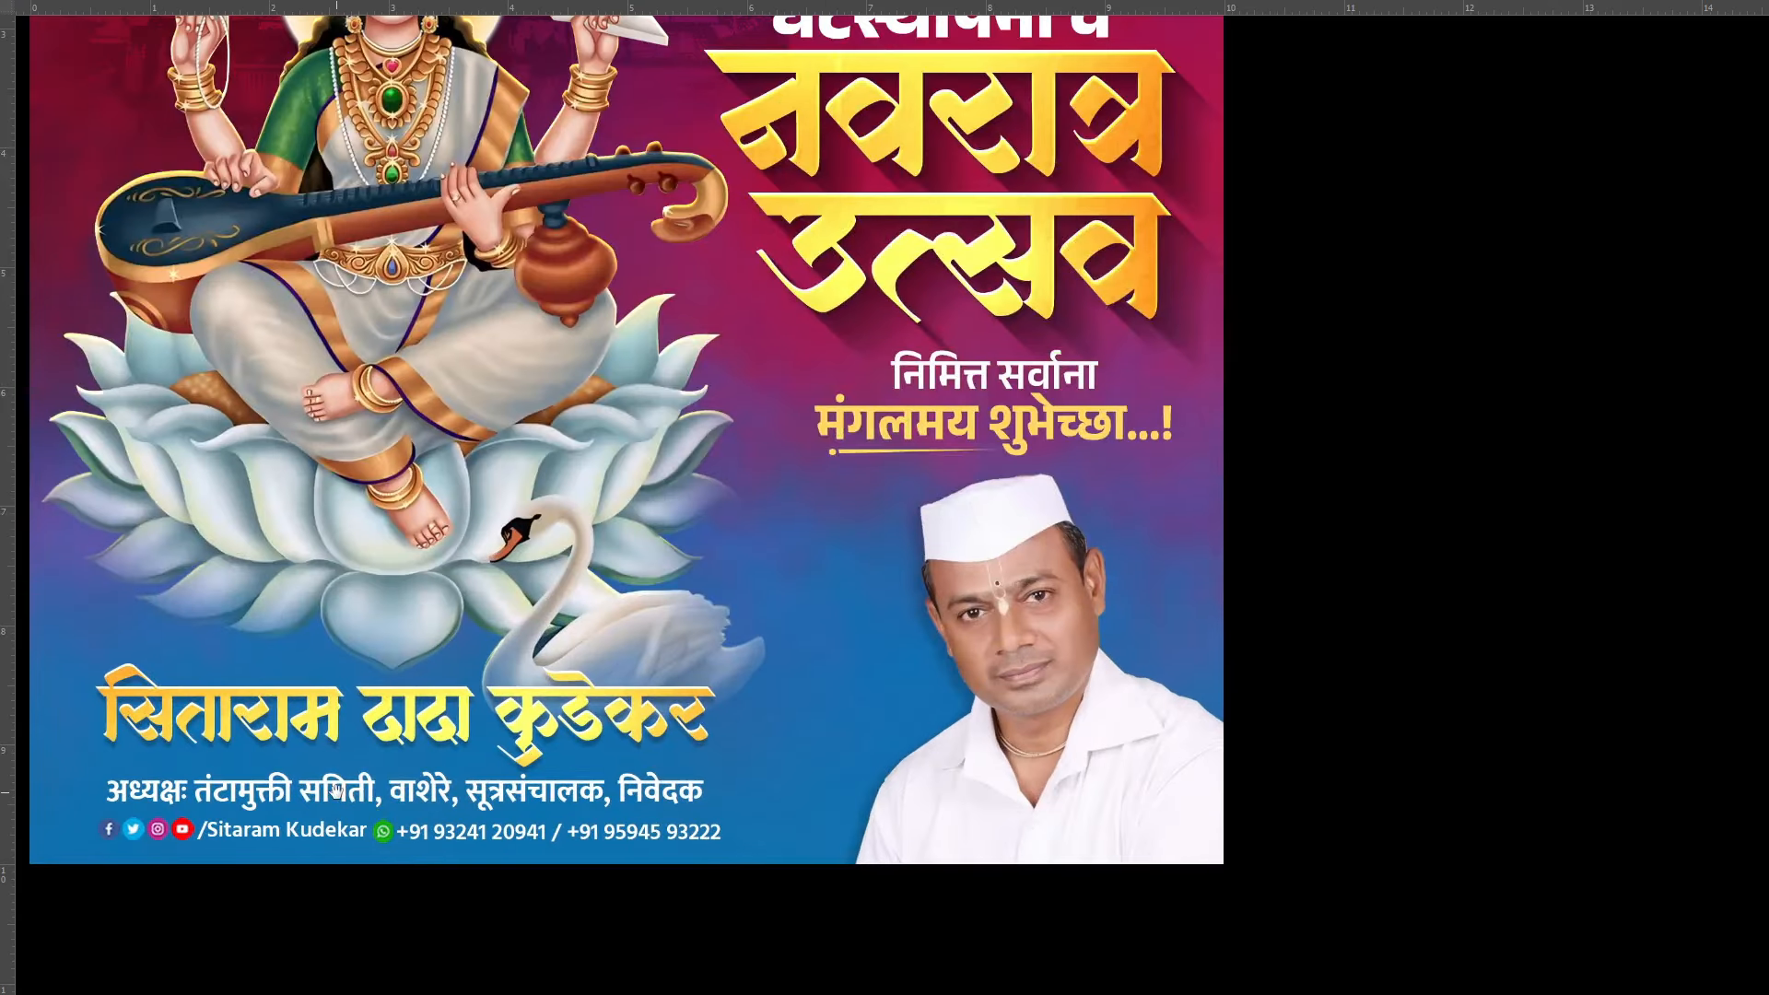
pyautogui.moveTo(337, 792); pyautogui.dragTo(514, 768)
pyautogui.scroll(2, 320, 710)
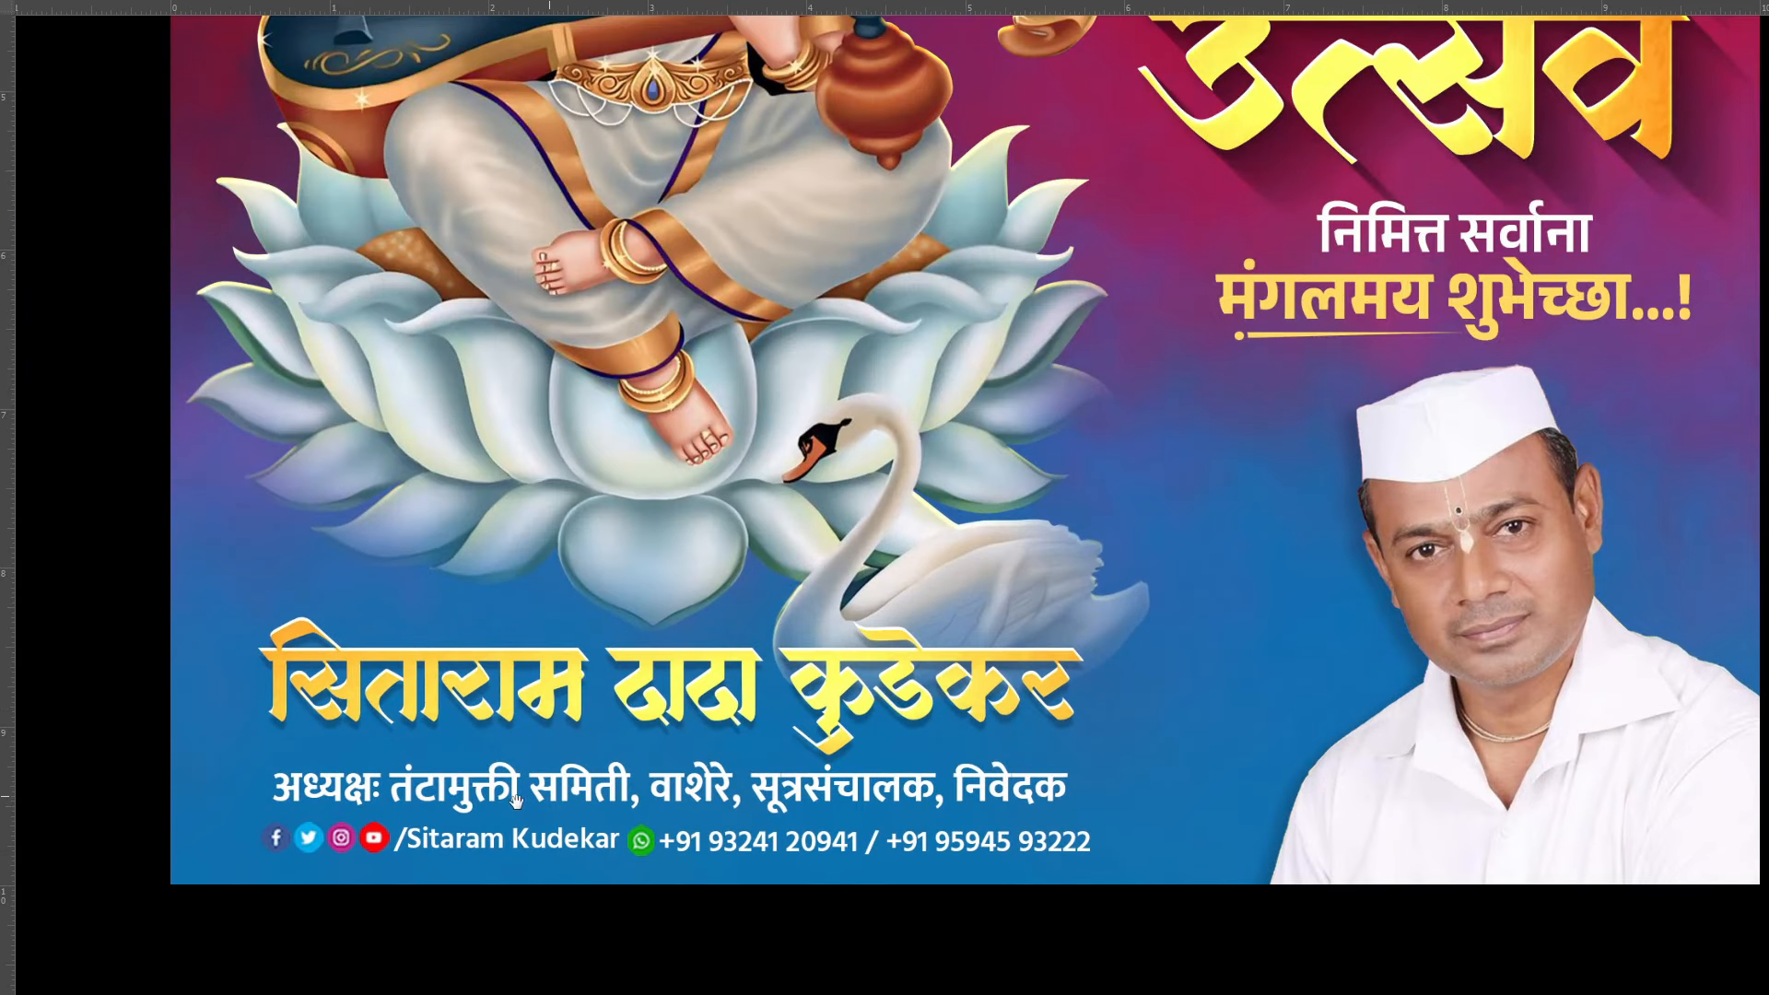
pyautogui.scroll(-2, 700, 834)
pyautogui.scroll(-1, 892, 689)
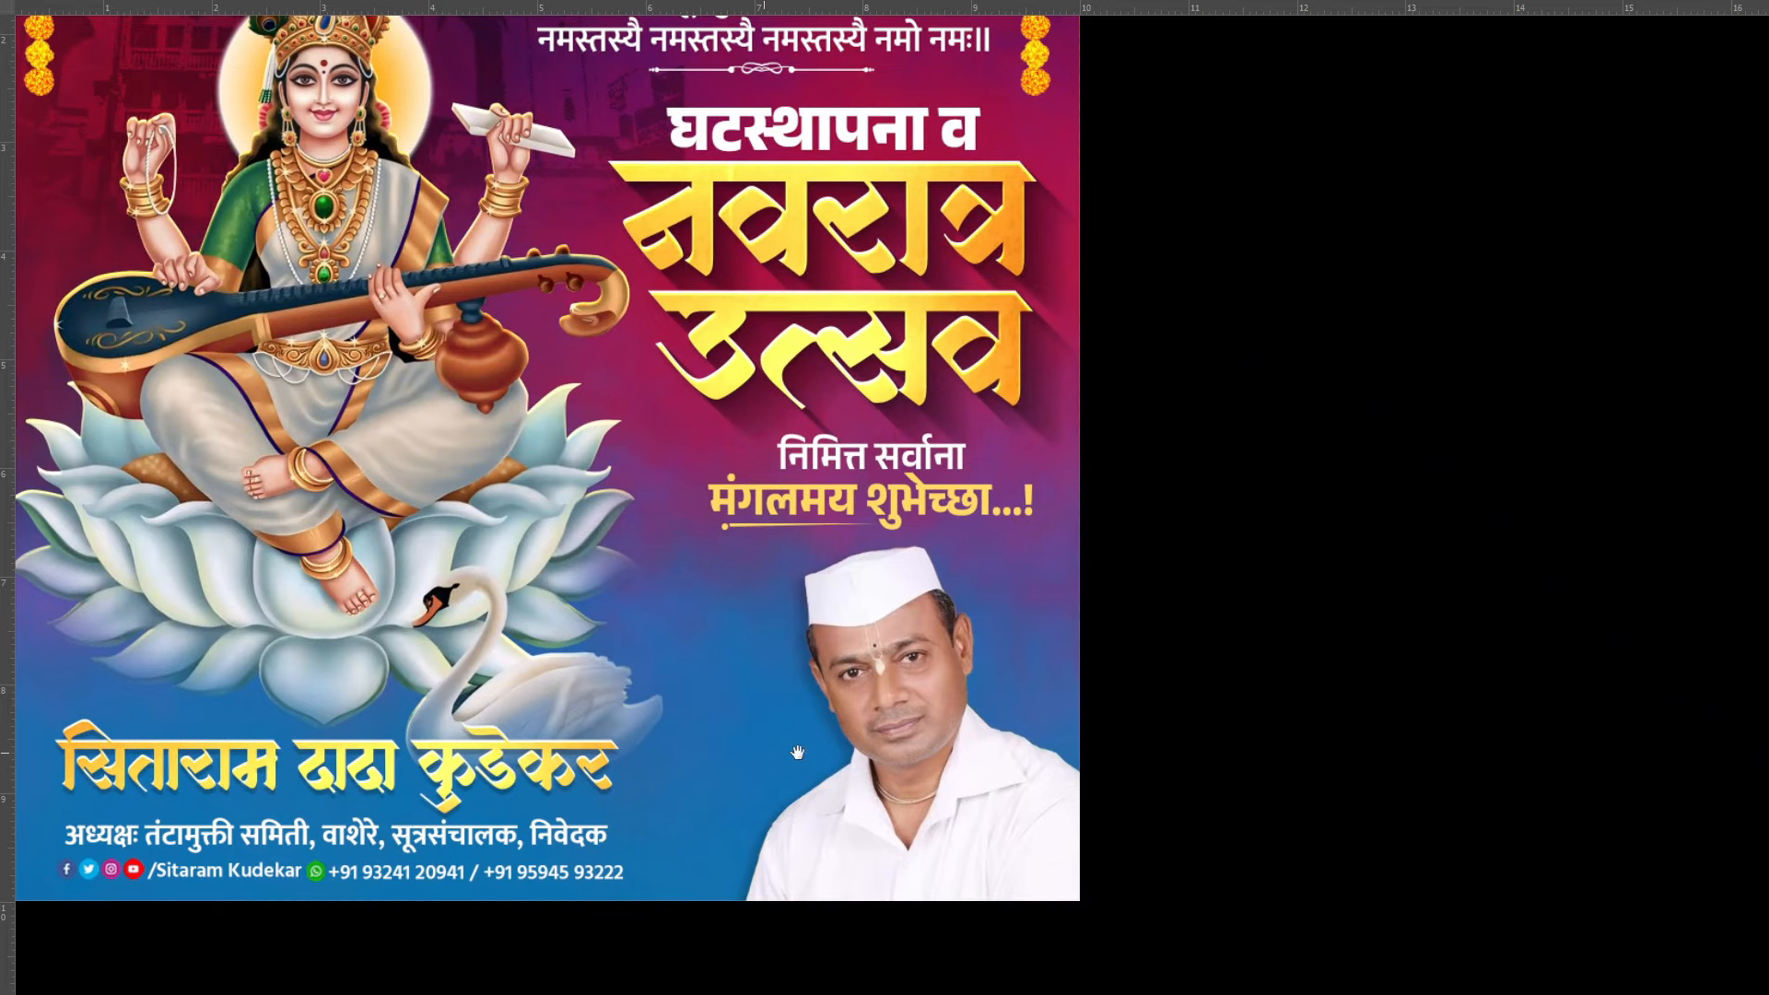
pyautogui.scroll(-1, 891, 689)
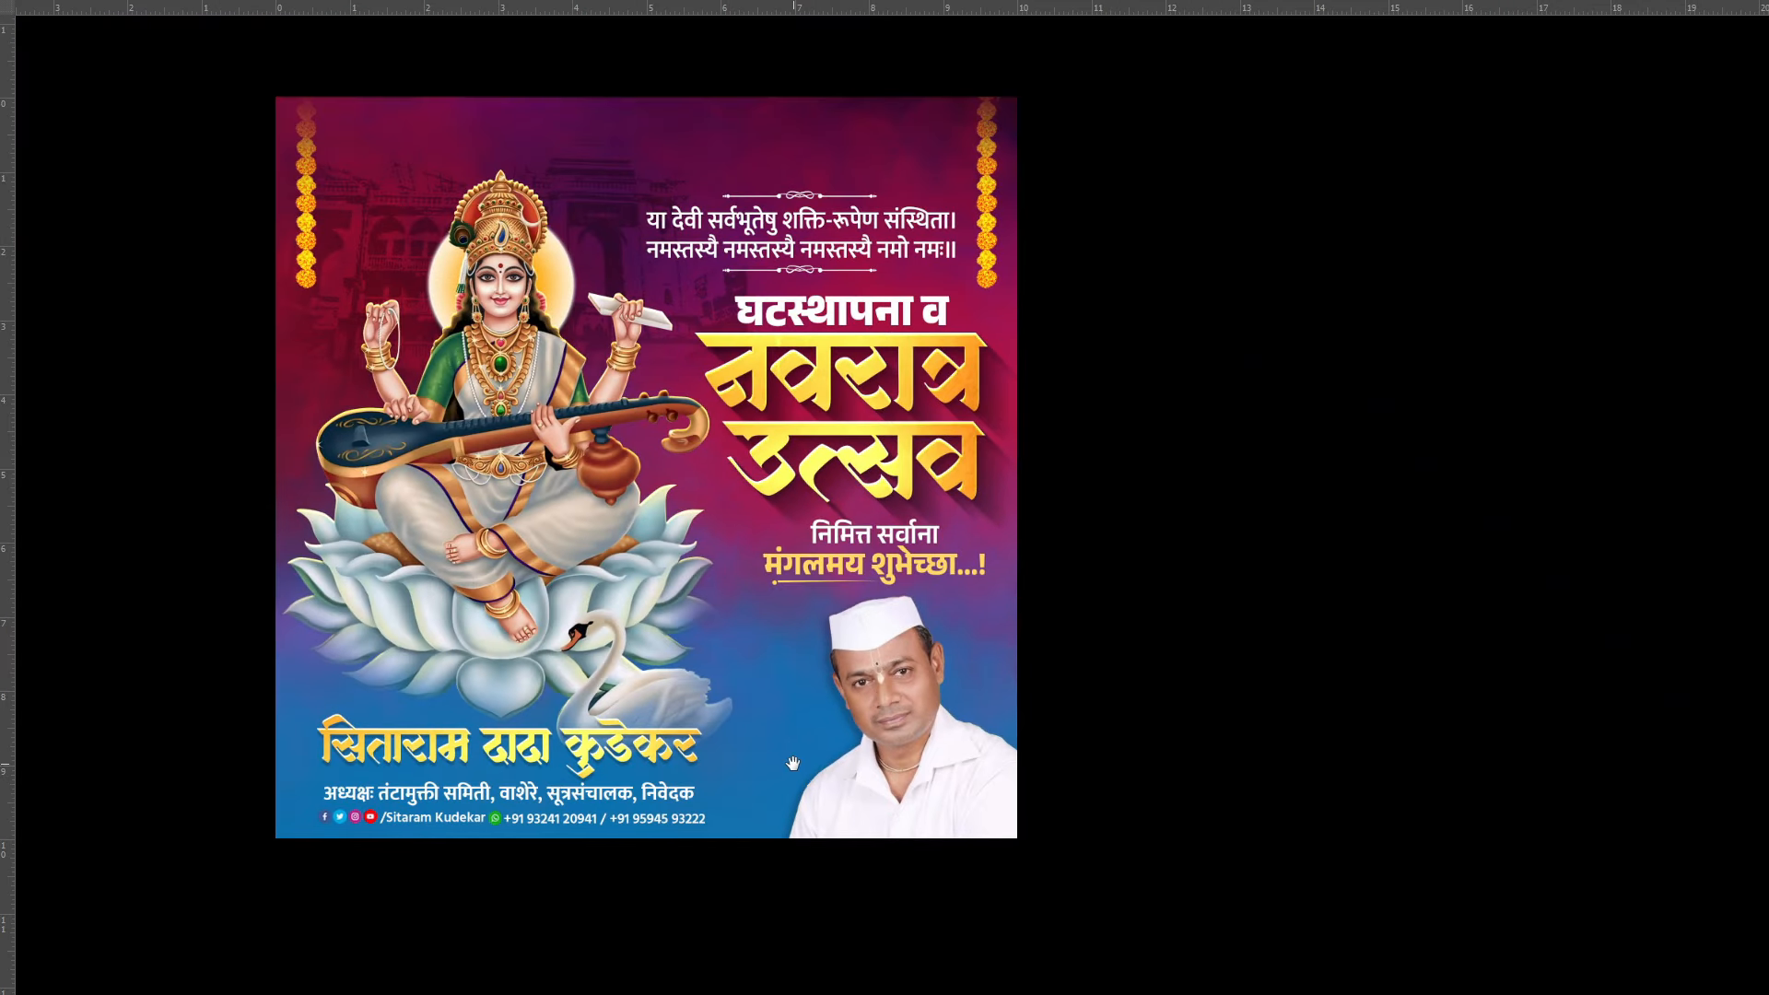
pyautogui.scroll(3, 516, 843)
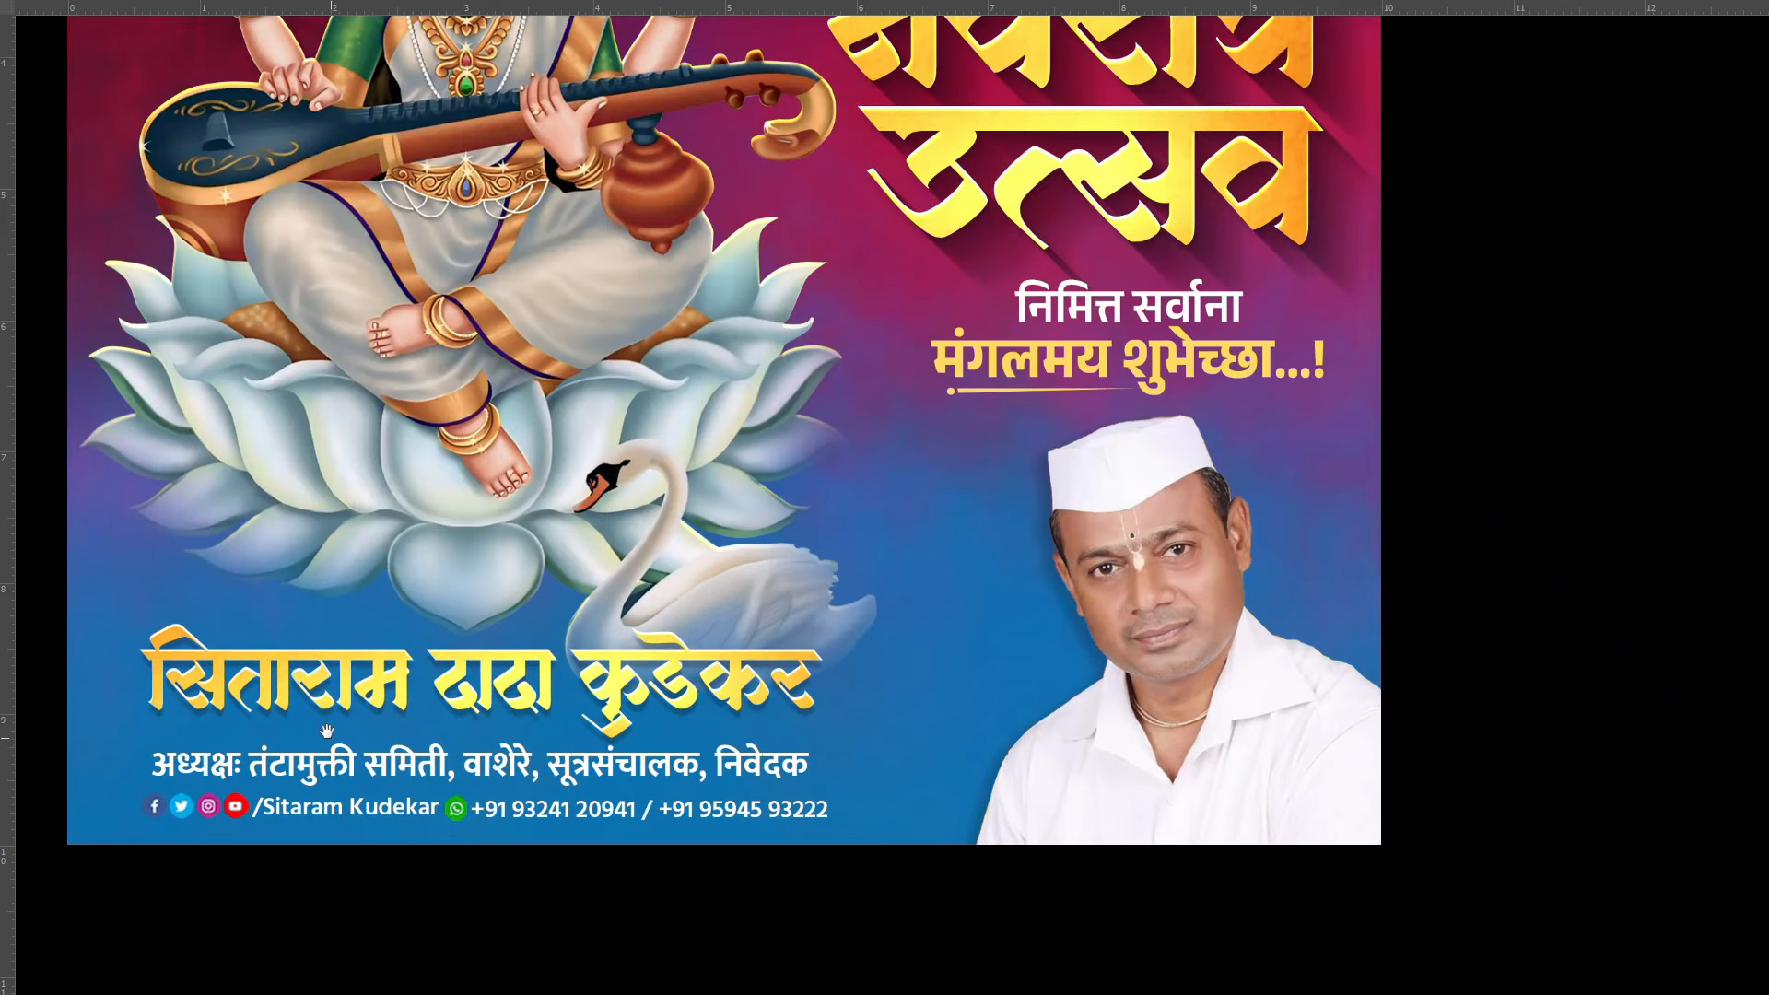
pyautogui.scroll(-1, 333, 741)
pyautogui.scroll(-1, 705, 727)
pyautogui.scroll(-1, 709, 760)
pyautogui.scroll(-1, 741, 727)
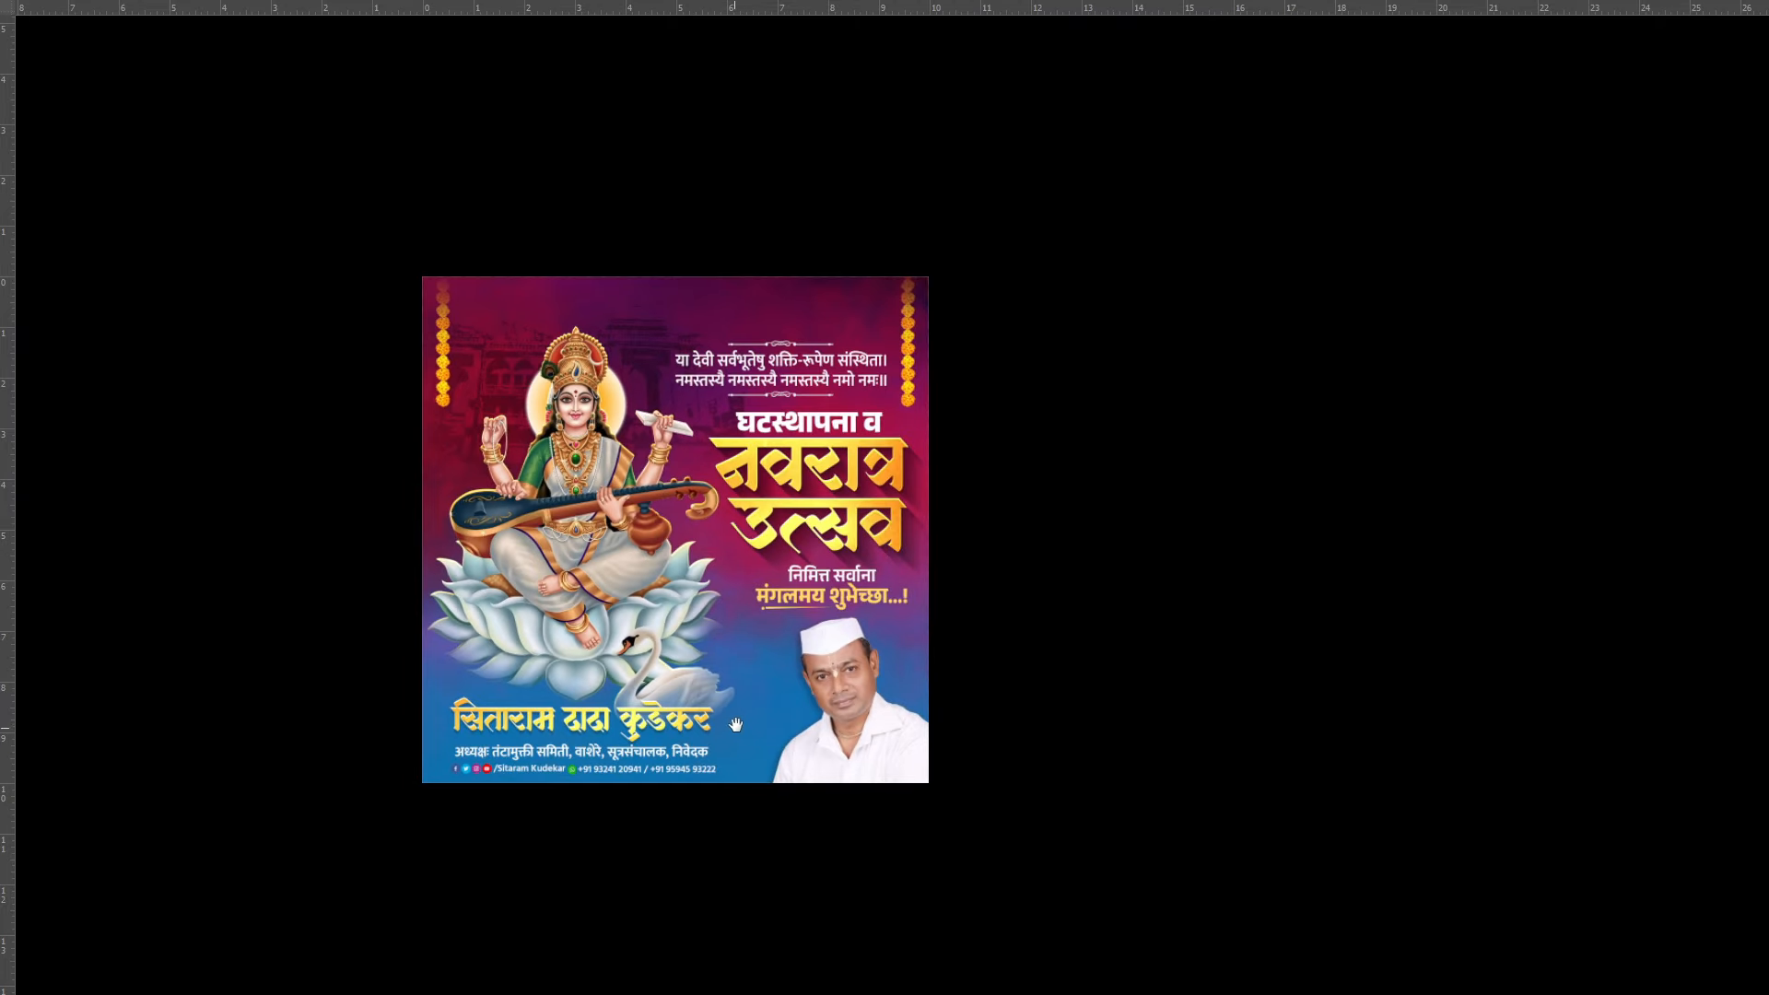
# Compare the poster's overall composition with its lower name and contact area at several magnifications.
pyautogui.scroll(2, 741, 723)
pyautogui.scroll(-1, 709, 664)
pyautogui.scroll(2, 670, 609)
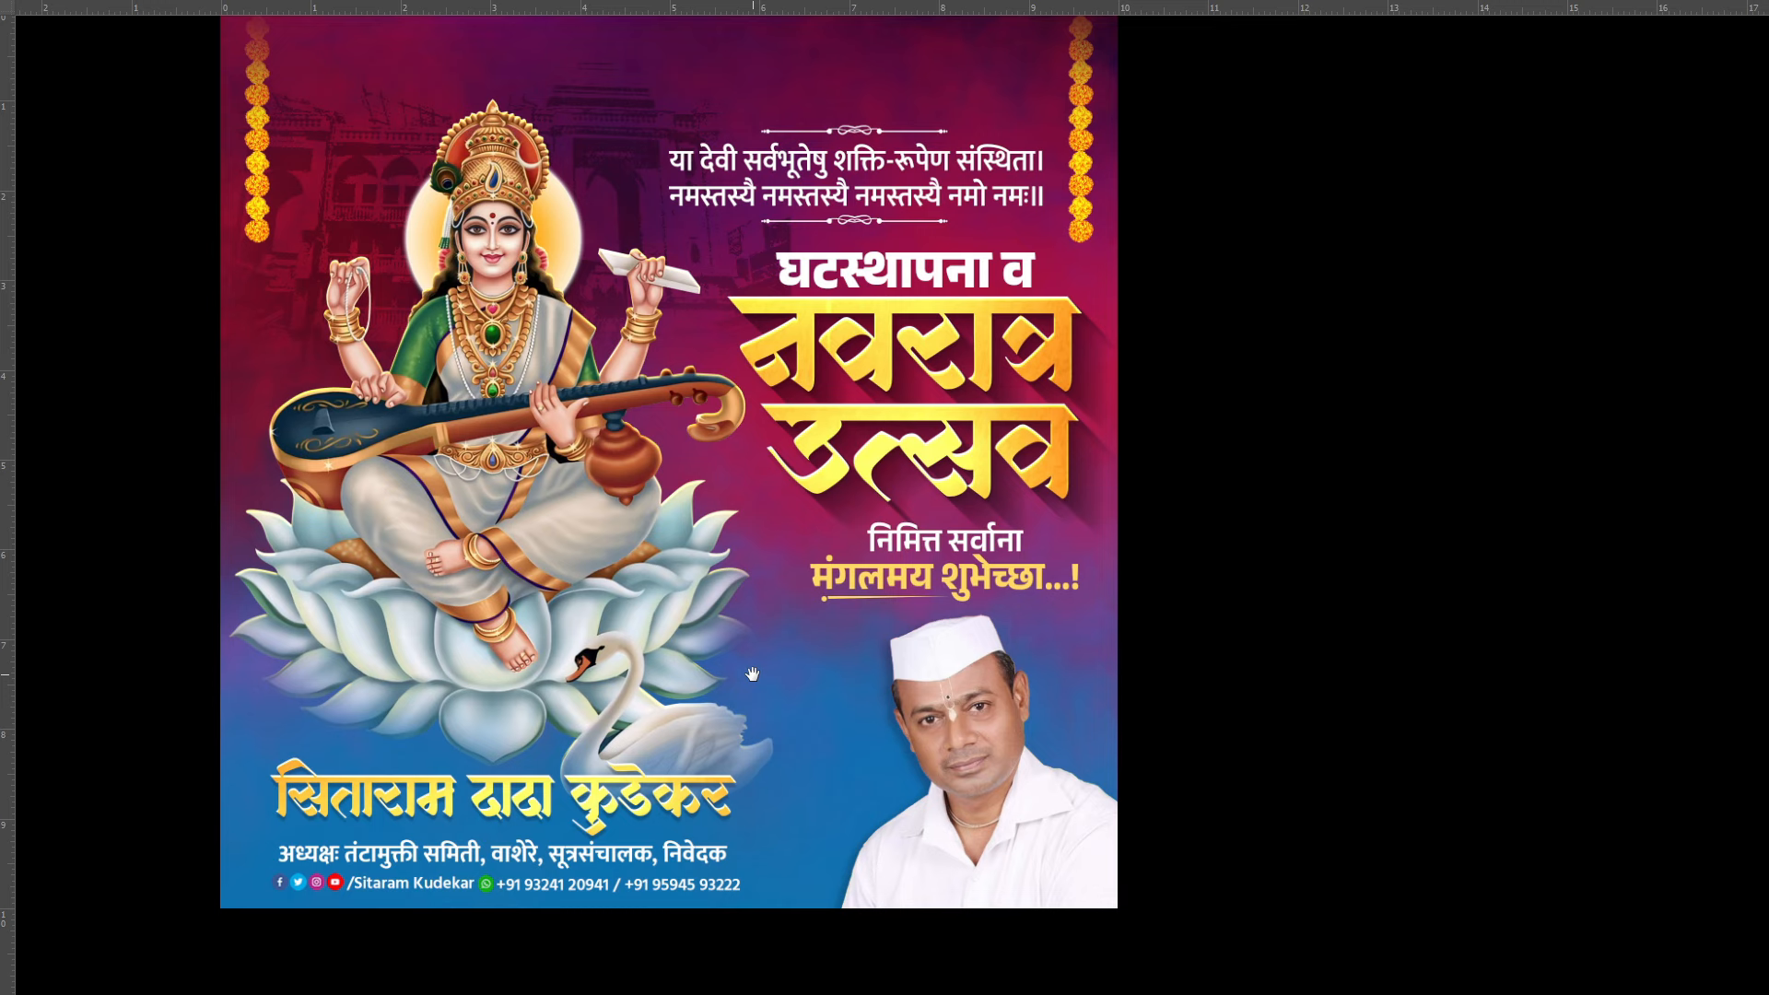
pyautogui.scroll(-2, 788, 645)
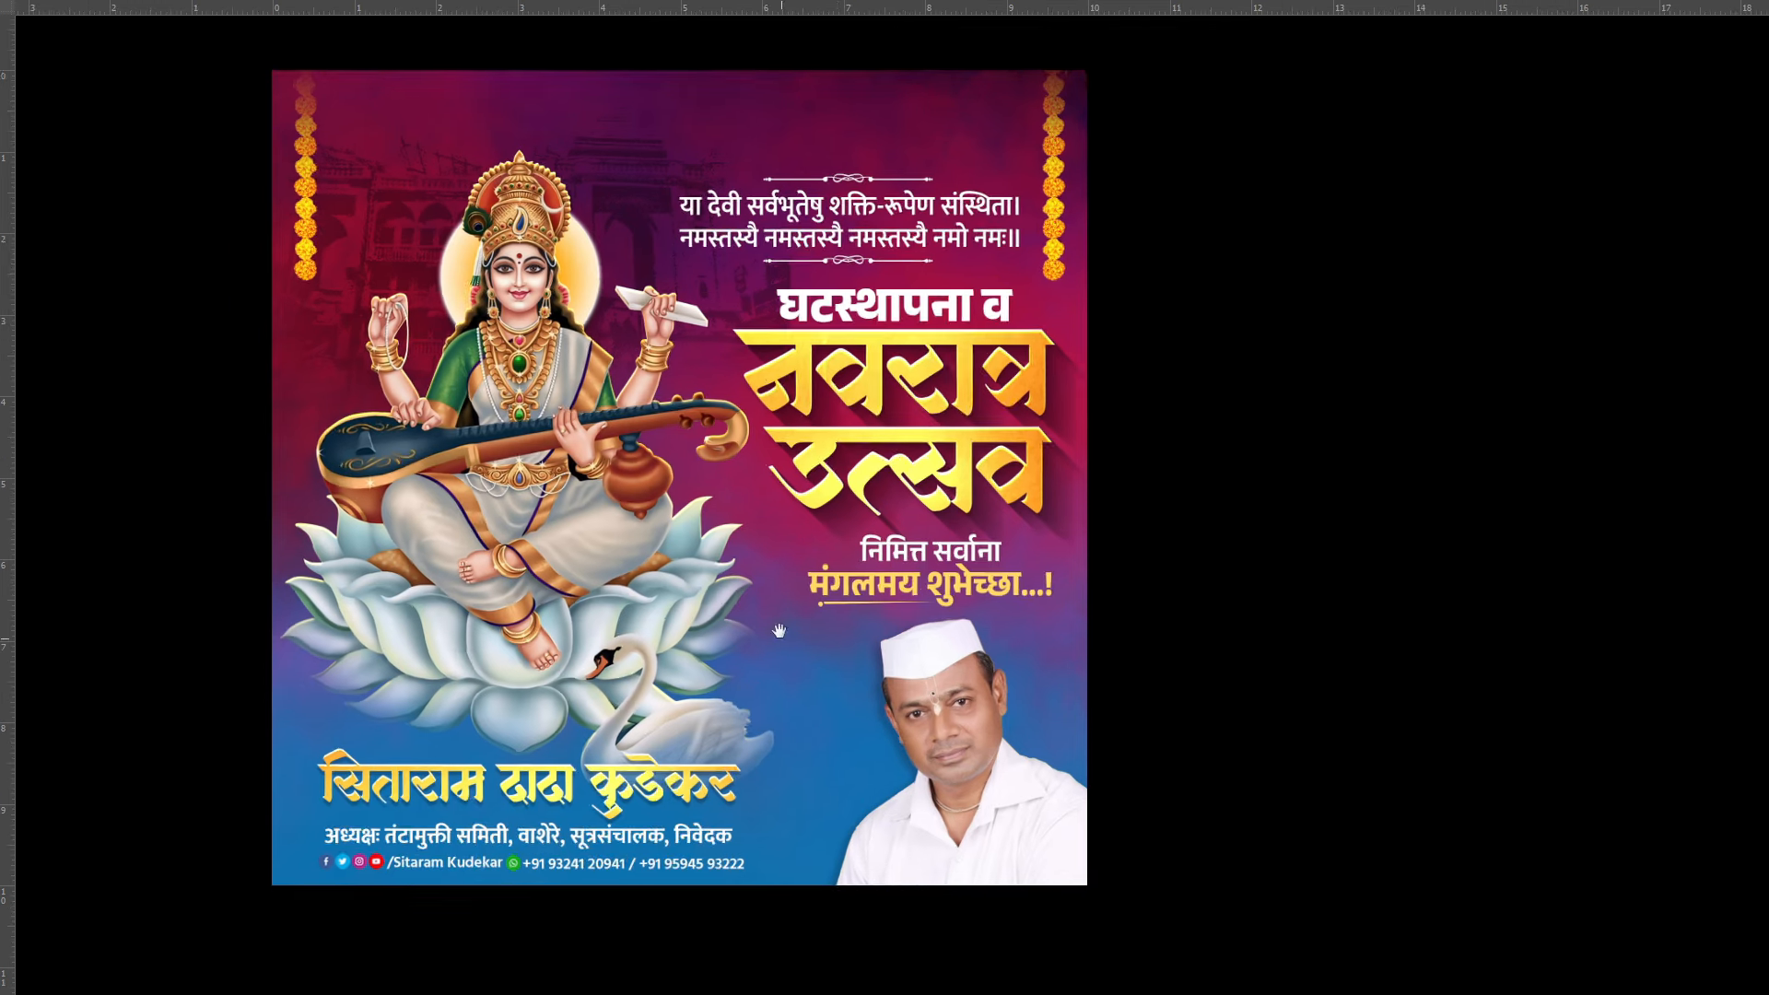
pyautogui.scroll(1, 727, 187)
pyautogui.scroll(-2, 520, 115)
pyautogui.scroll(3, 829, 308)
pyautogui.scroll(-1, 785, 266)
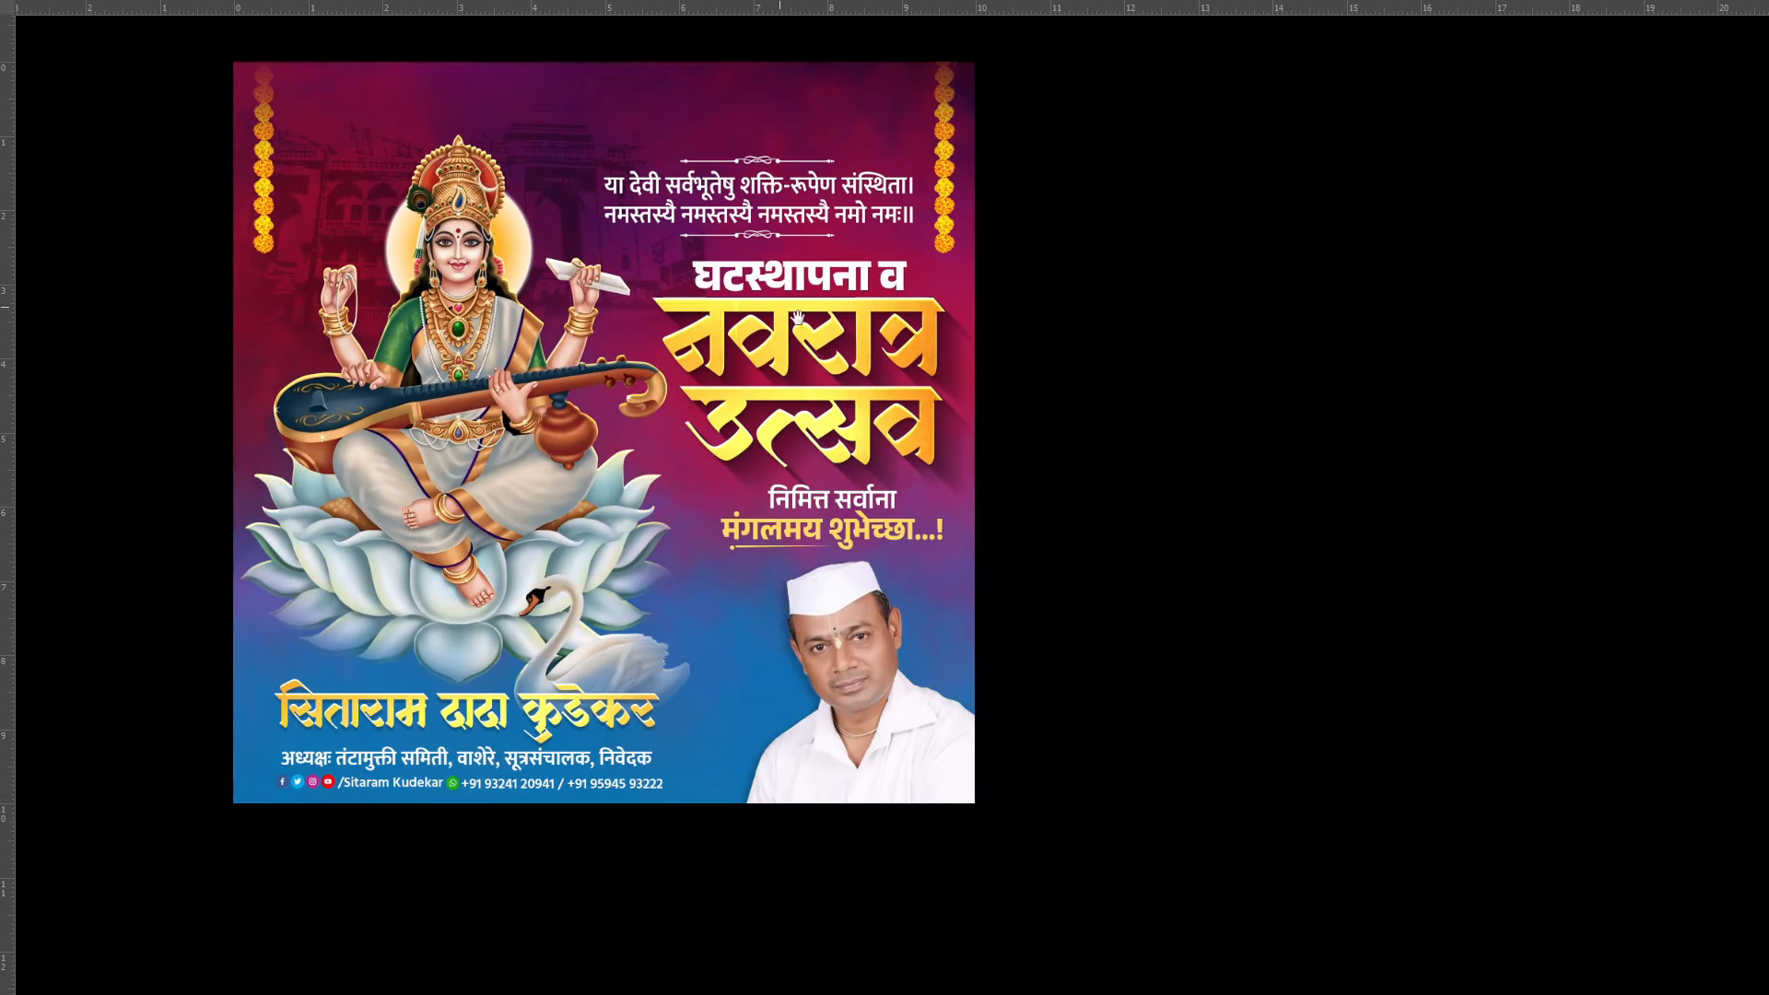
pyautogui.scroll(3, 556, 723)
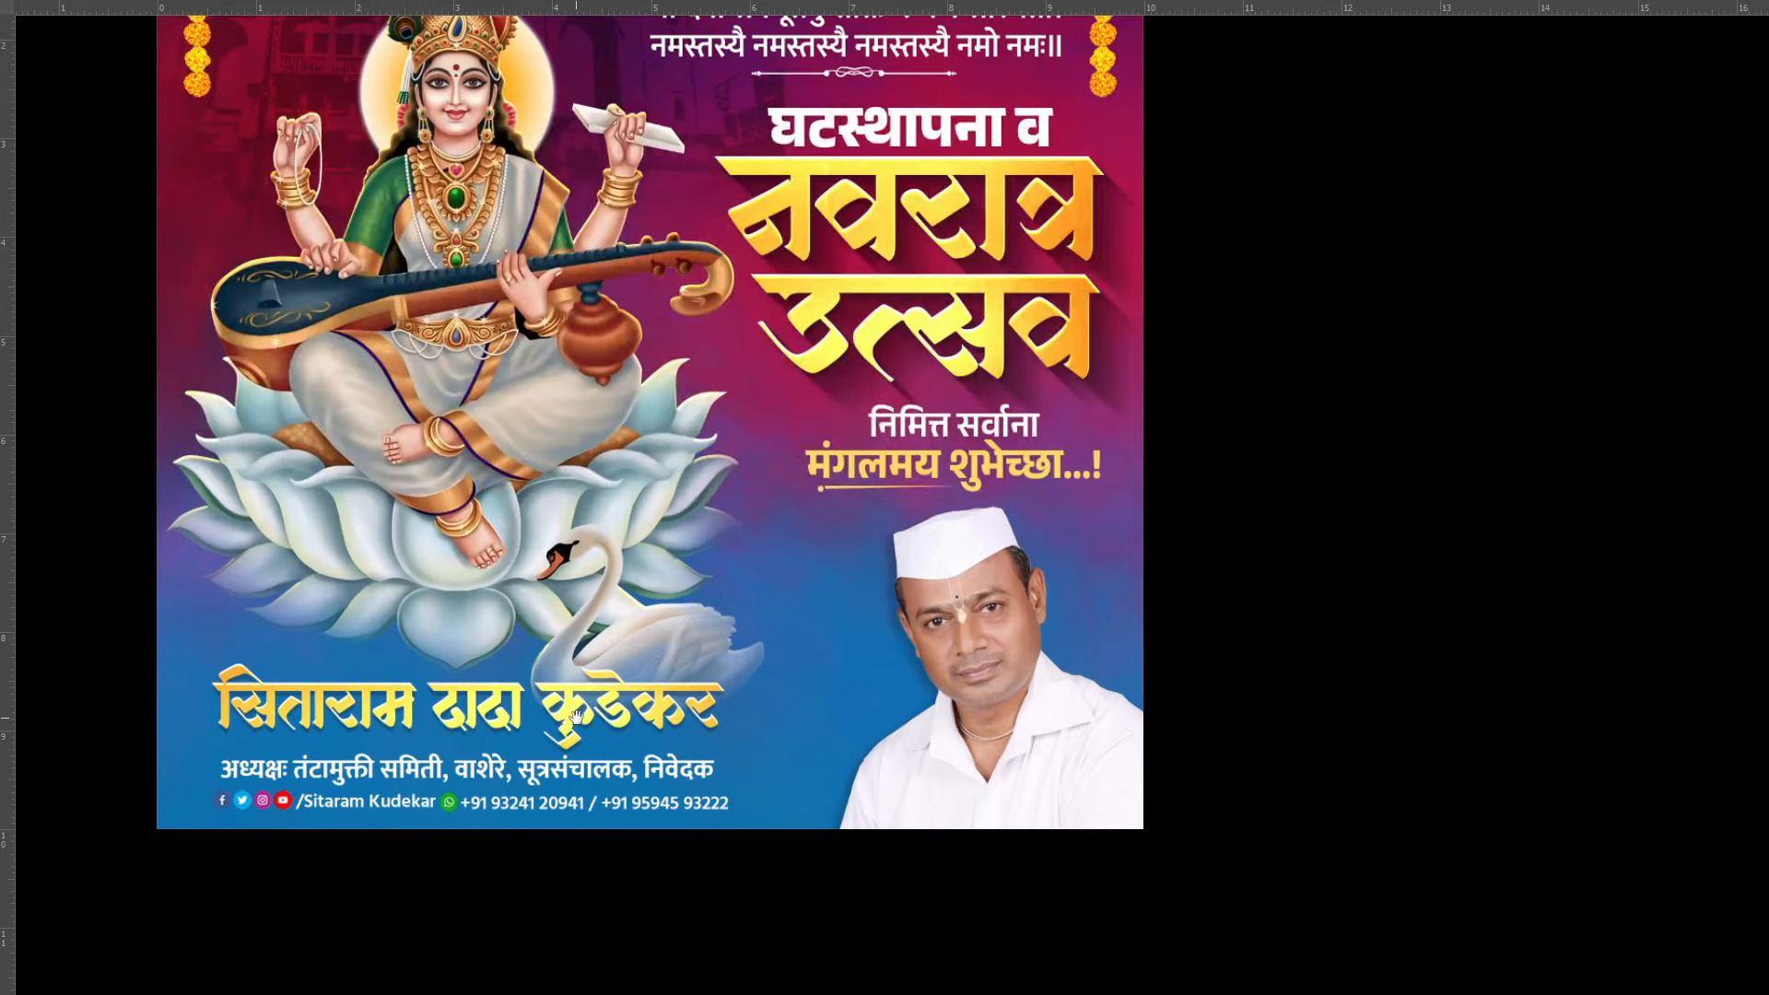
pyautogui.scroll(-2, 797, 805)
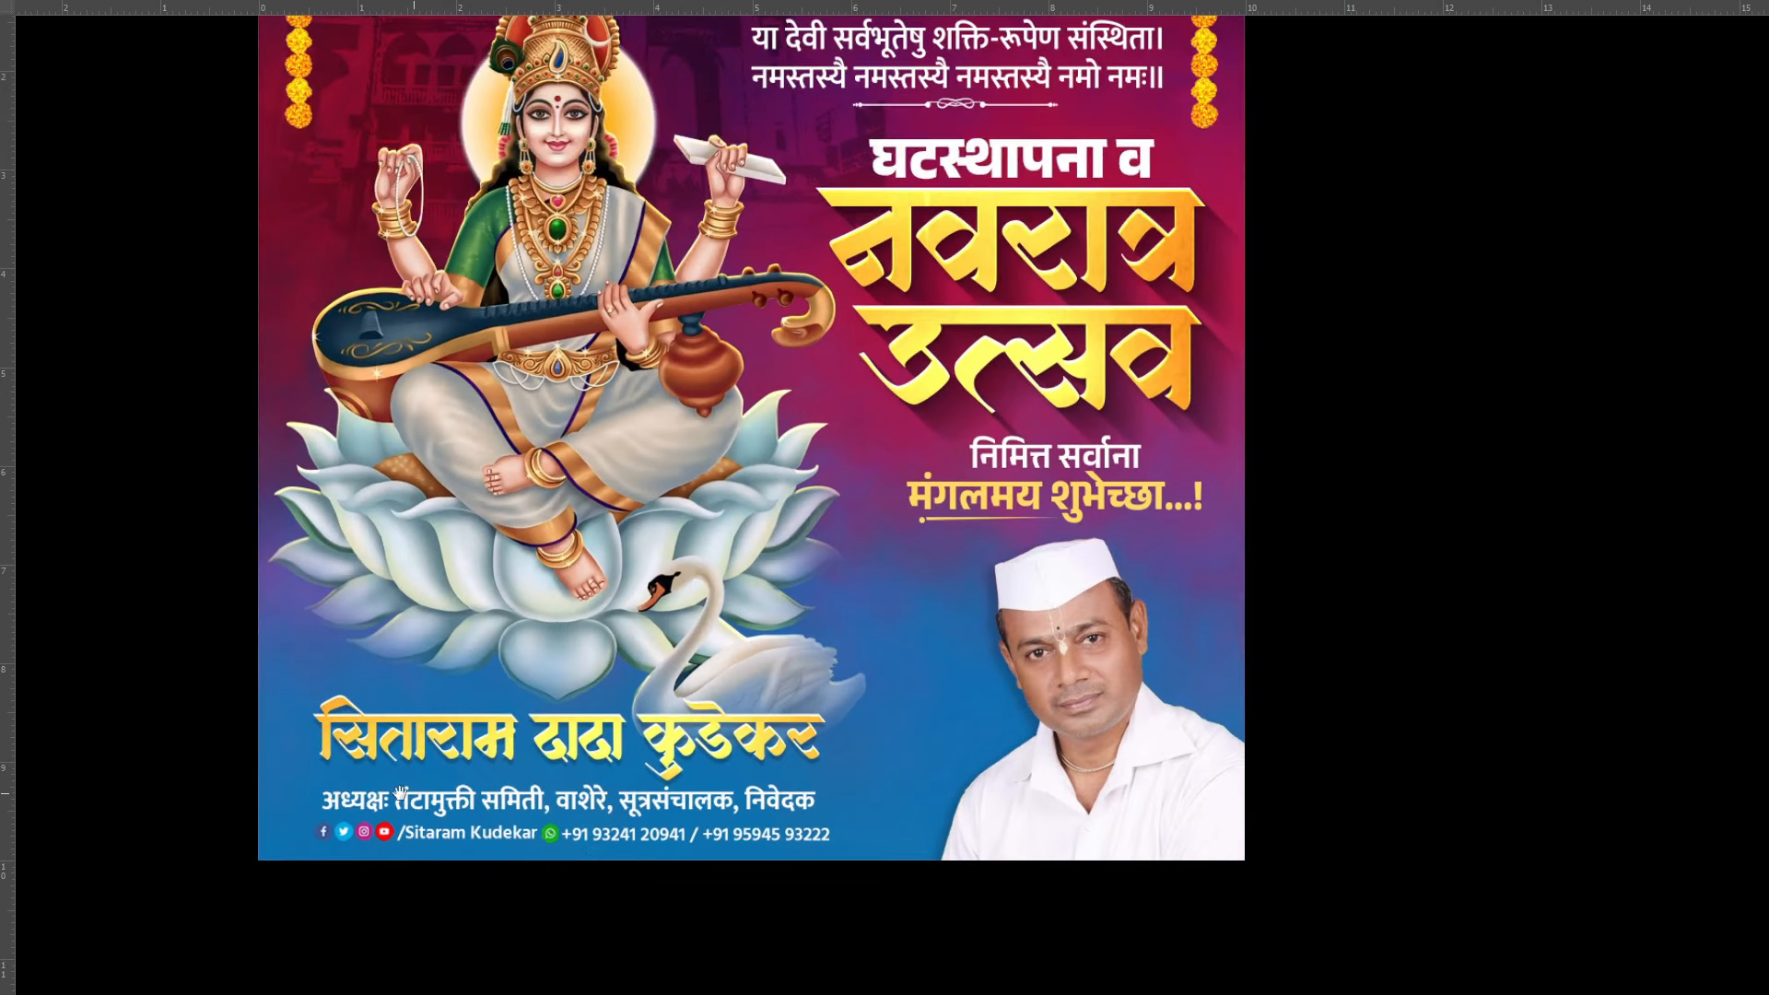
pyautogui.scroll(1, 326, 794)
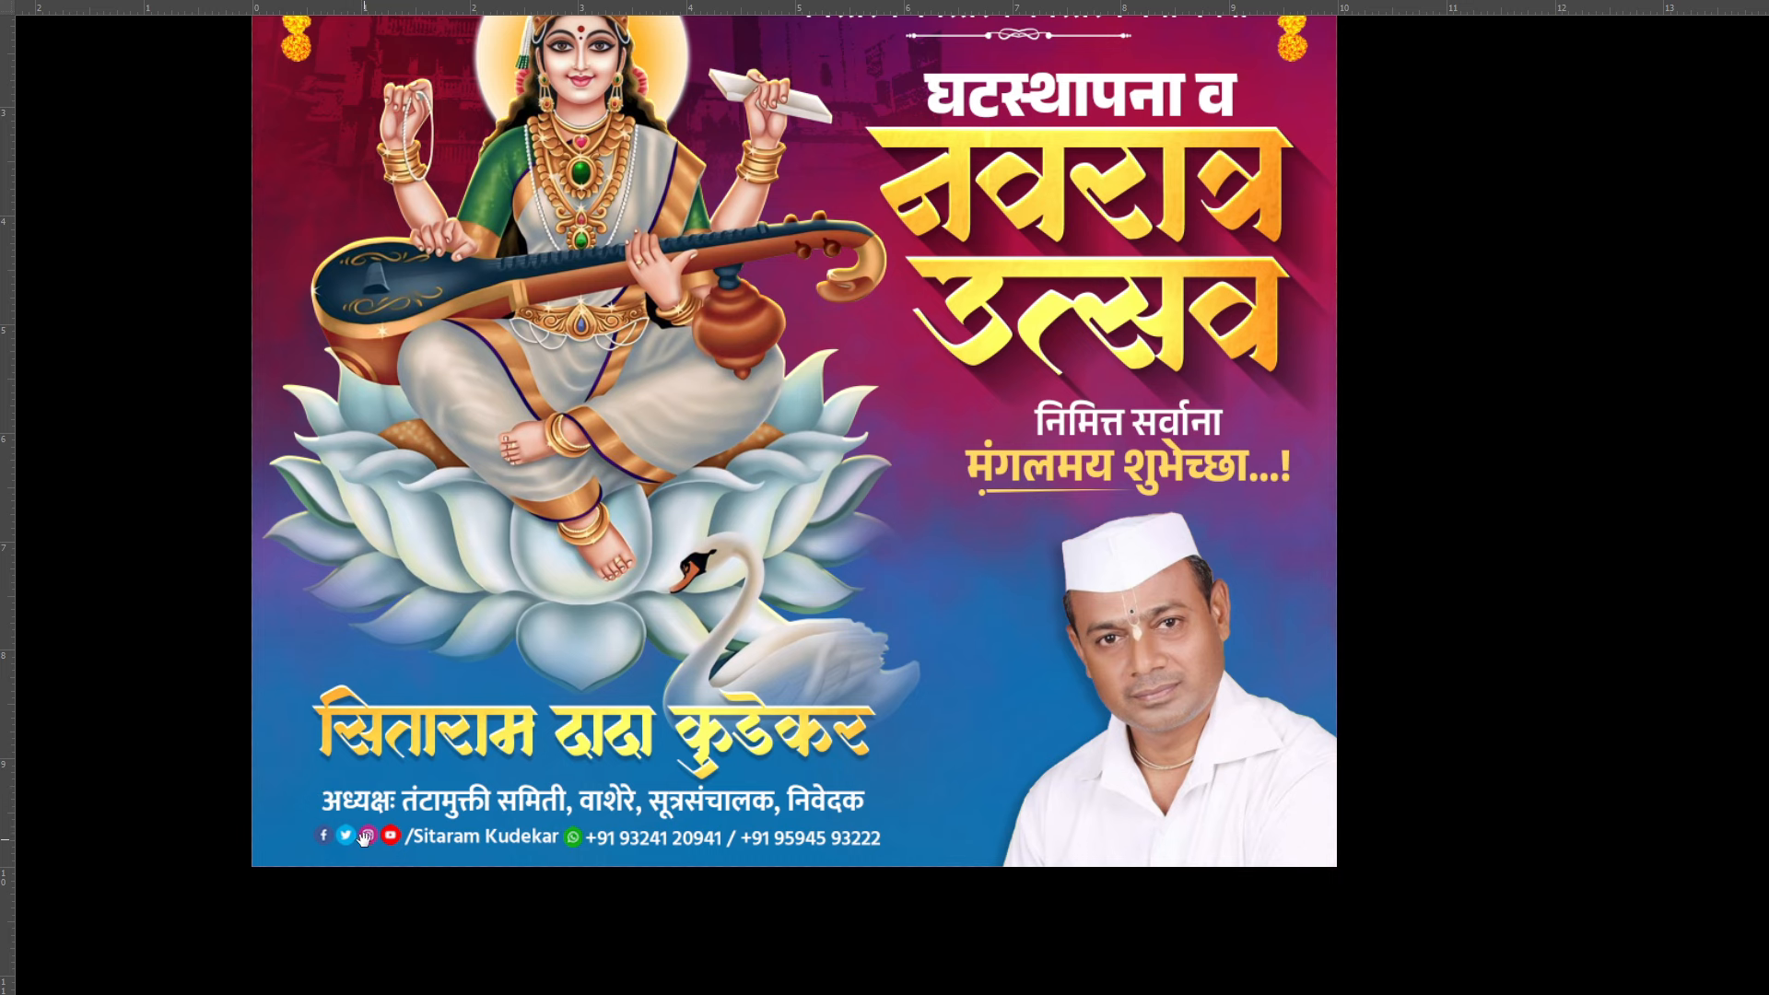
pyautogui.scroll(-1, 364, 837)
pyautogui.scroll(-1, 652, 639)
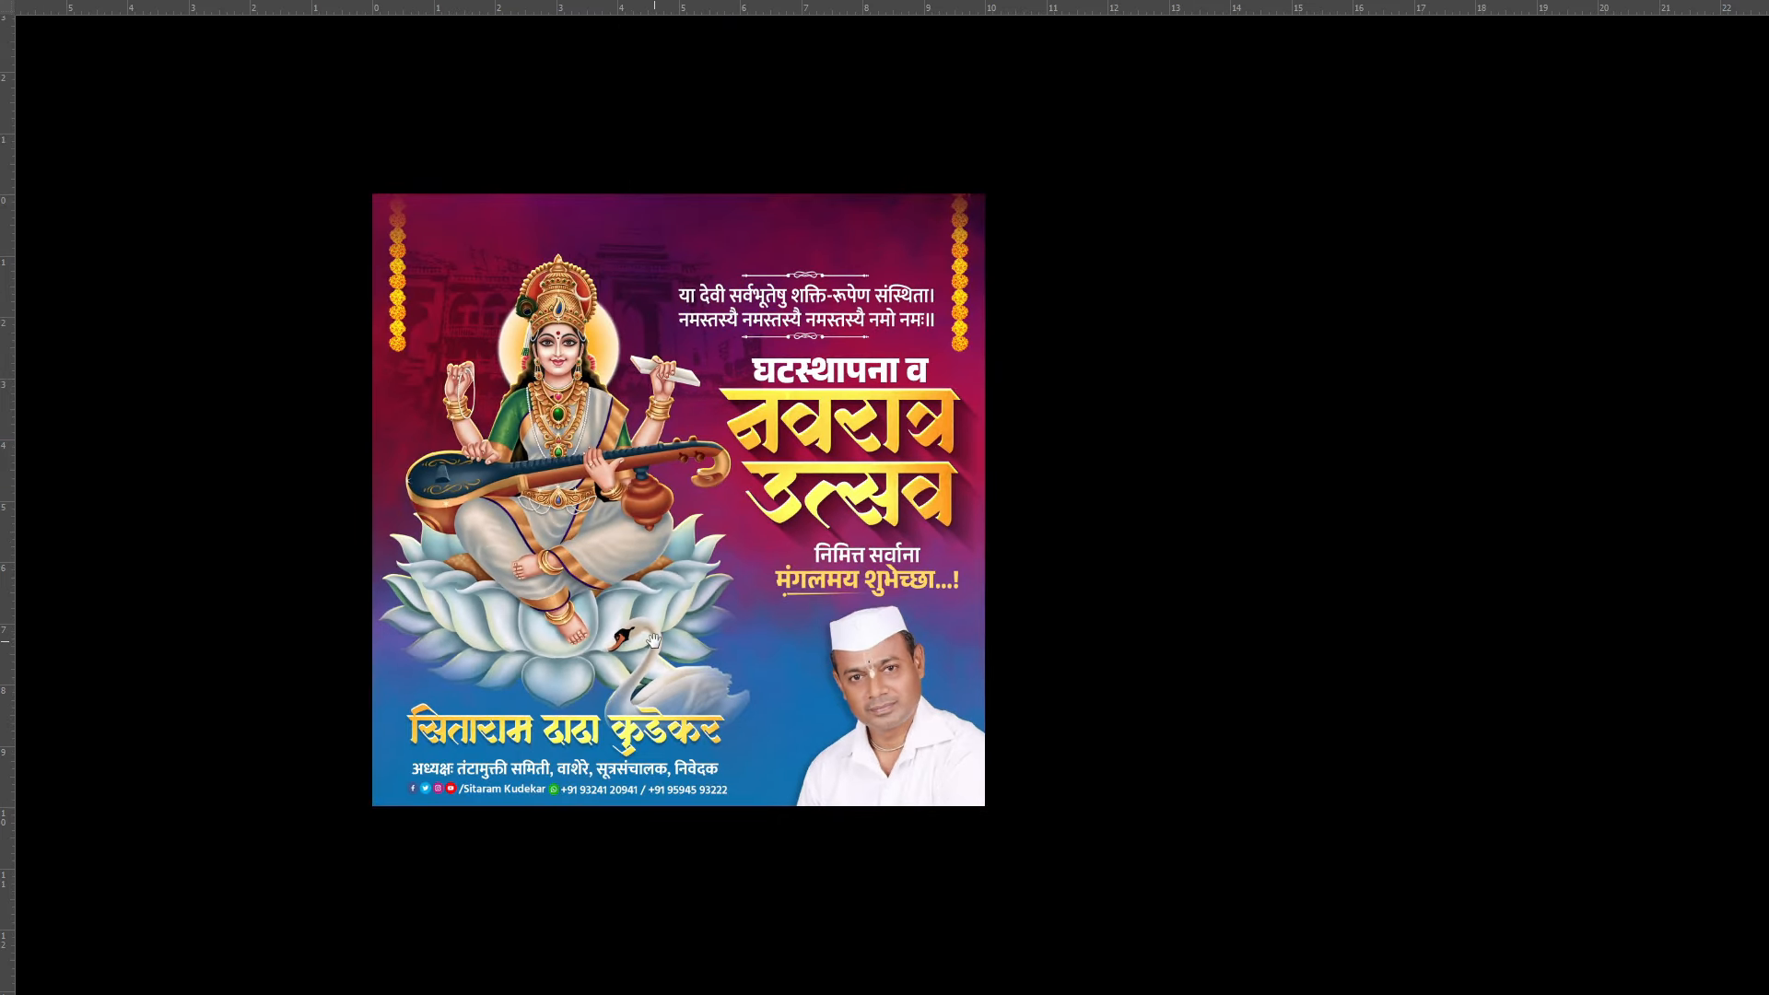
# Return to the standard screen view and look over the goddess, verse and title in the poster's upper part.
pyautogui.press('f')
pyautogui.scroll(1, 739, 442)
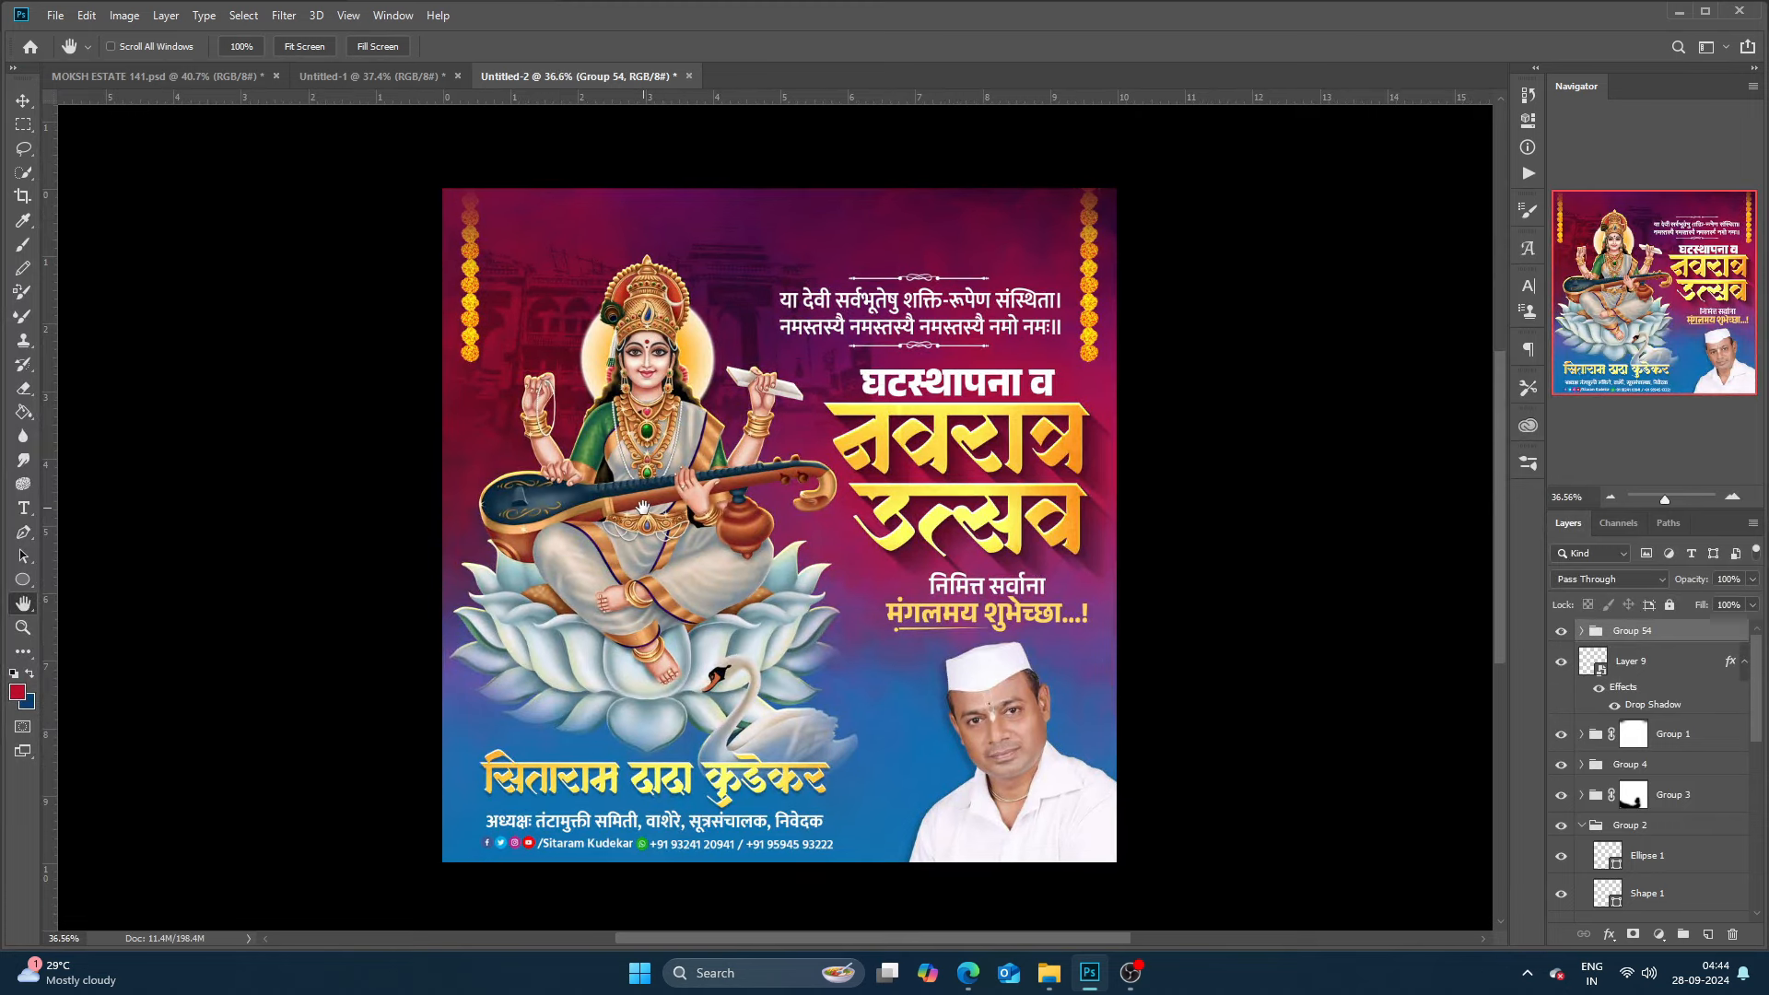
pyautogui.moveTo(644, 508); pyautogui.dragTo(496, 512)
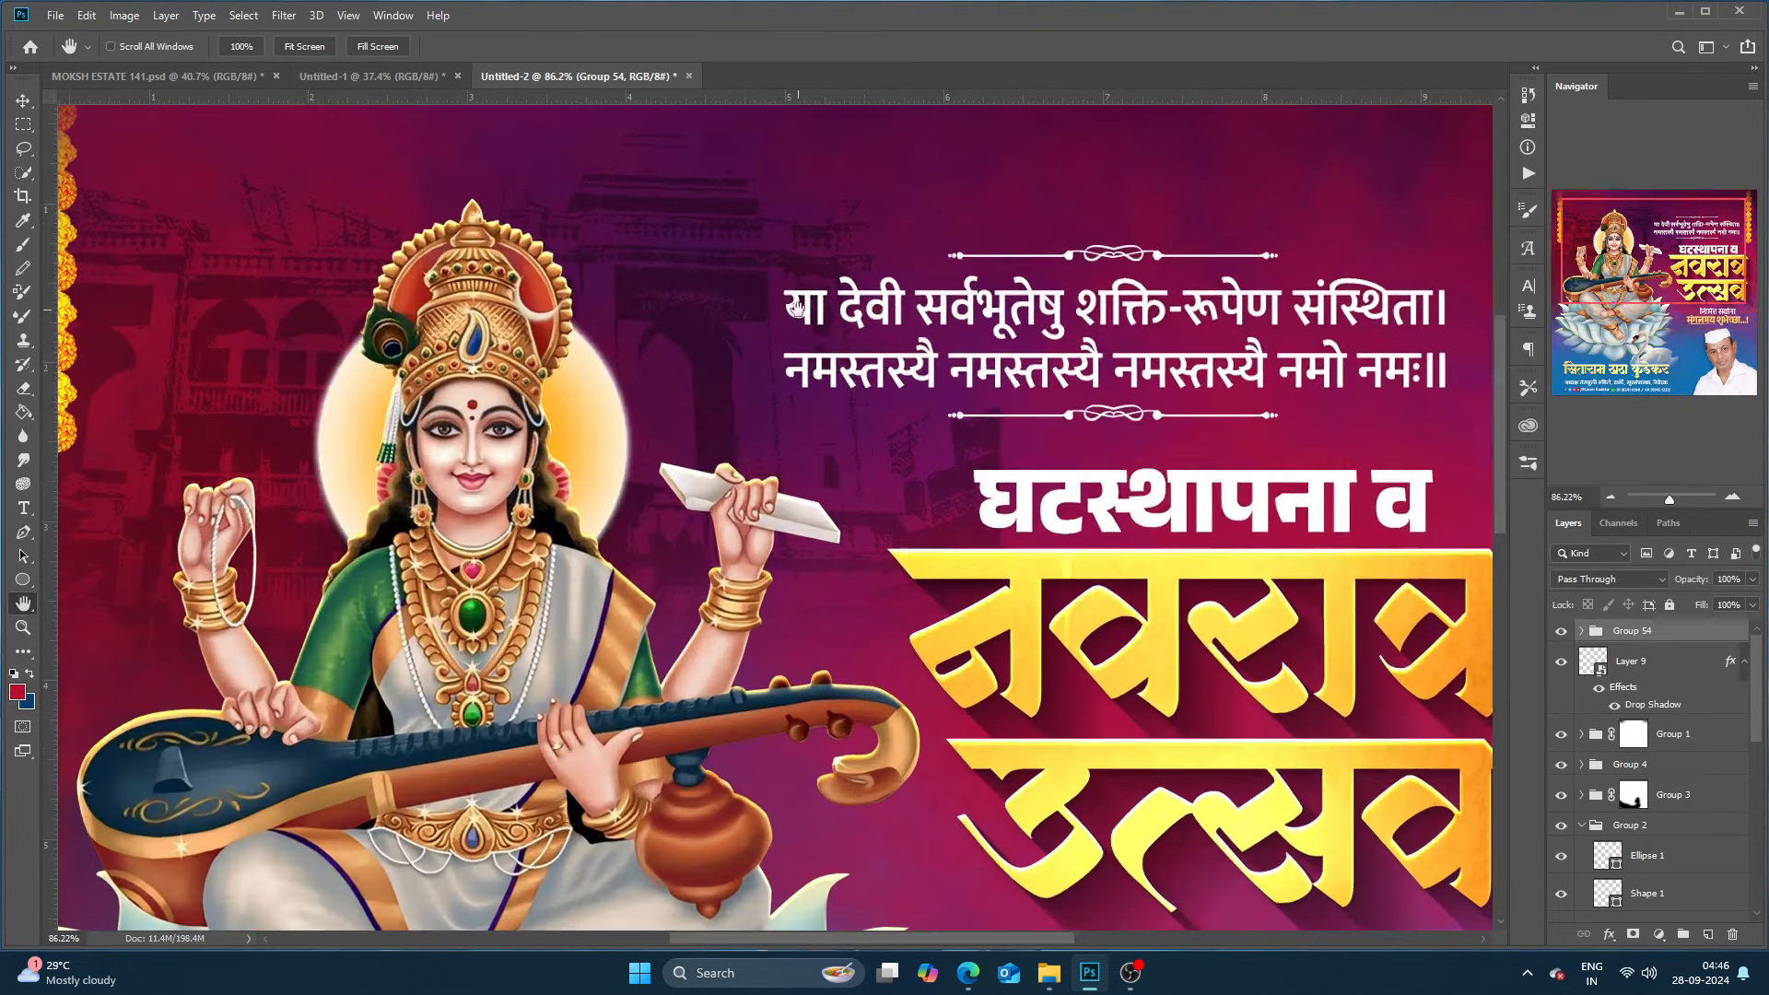
pyautogui.moveTo(771, 317); pyautogui.dragTo(752, 405)
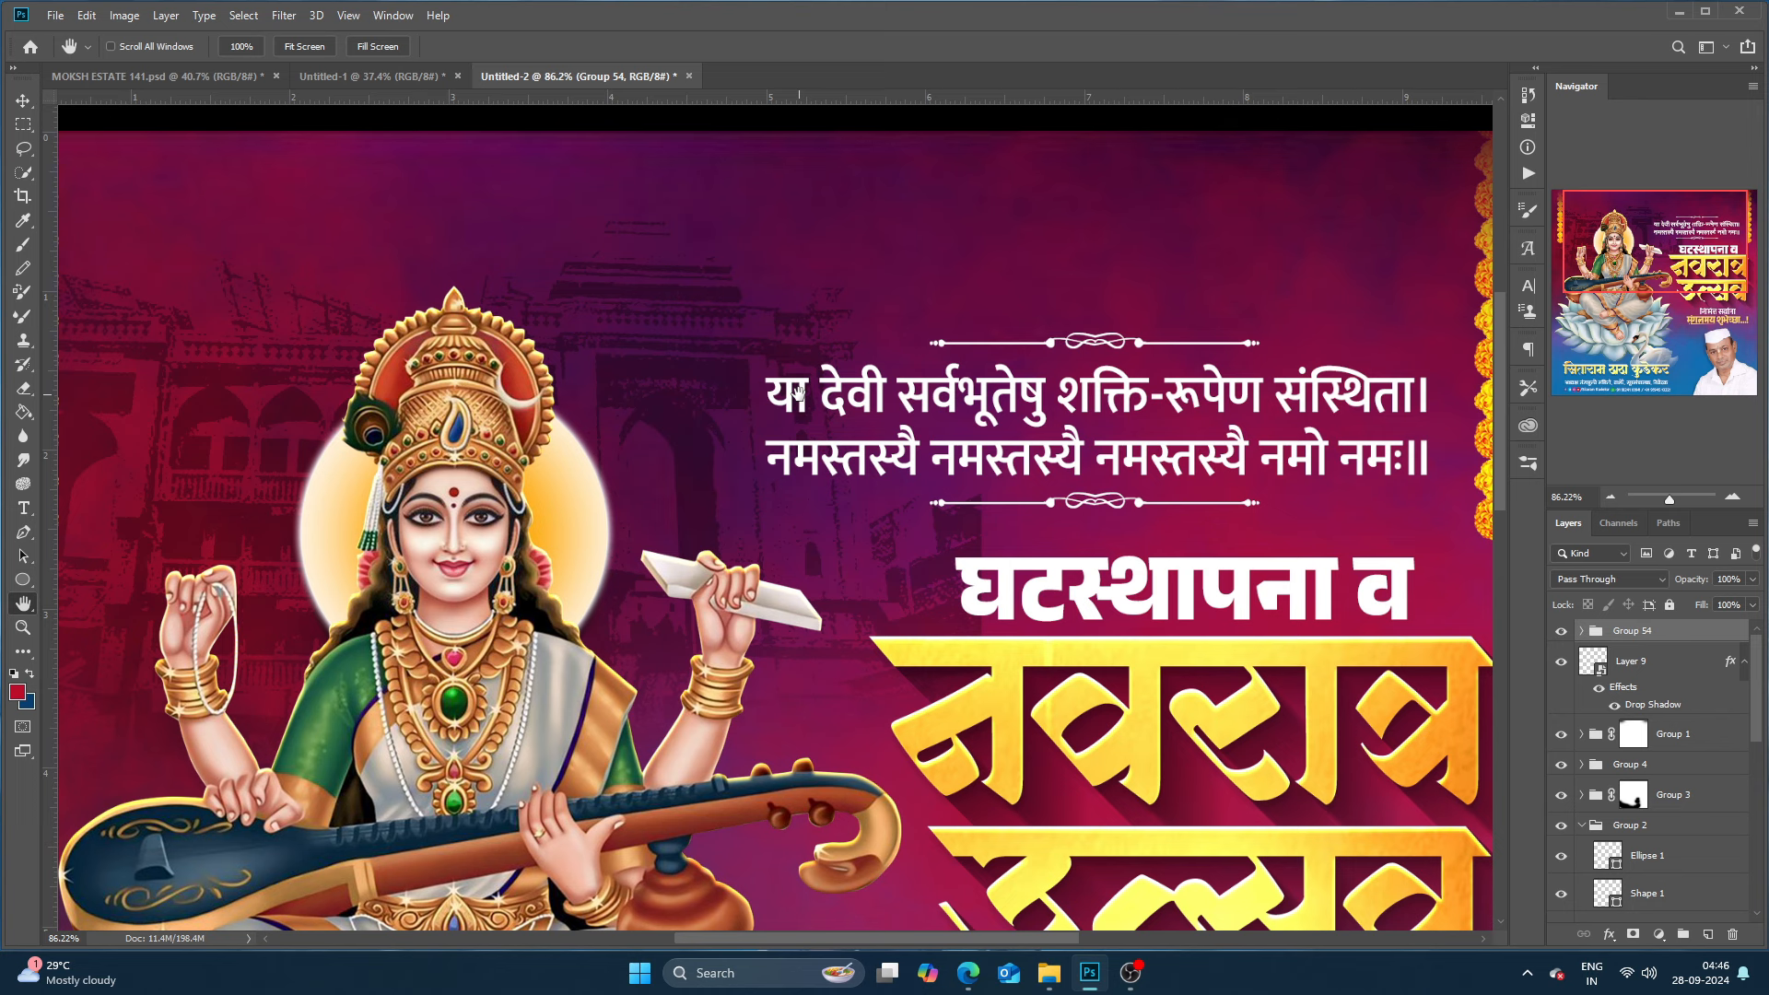
pyautogui.scroll(-3, 792, 401)
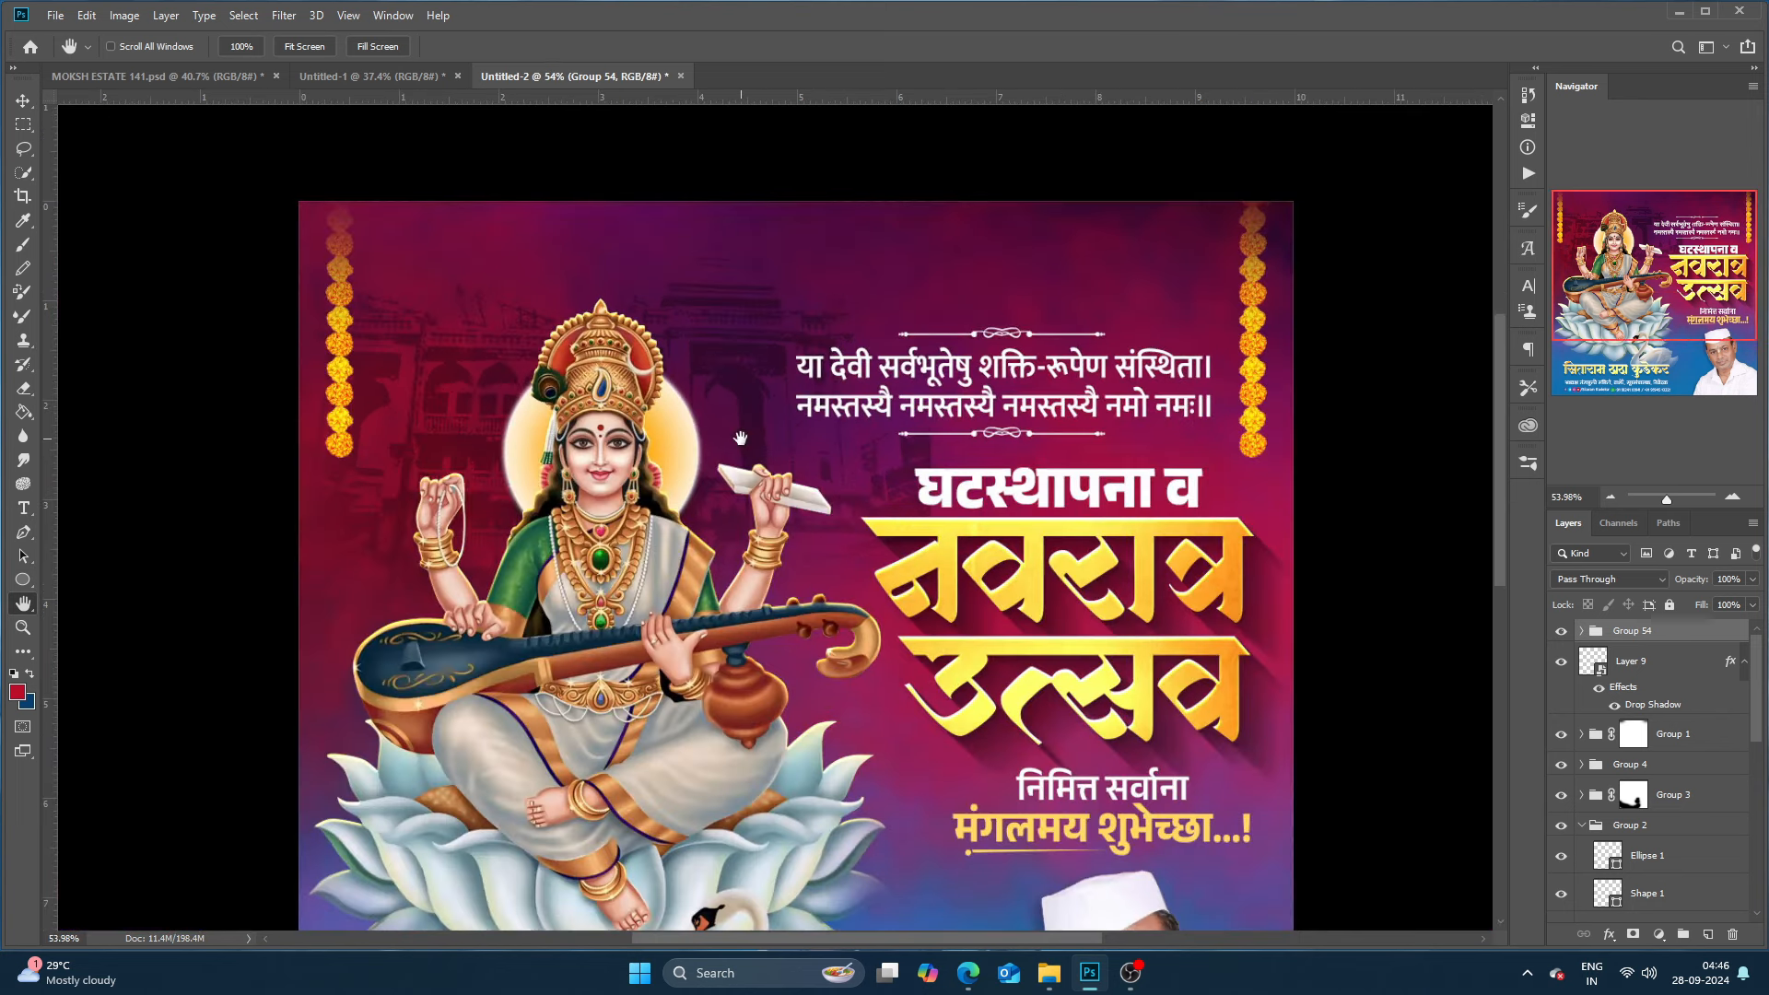
pyautogui.scroll(2, 741, 437)
pyautogui.scroll(-2, 675, 413)
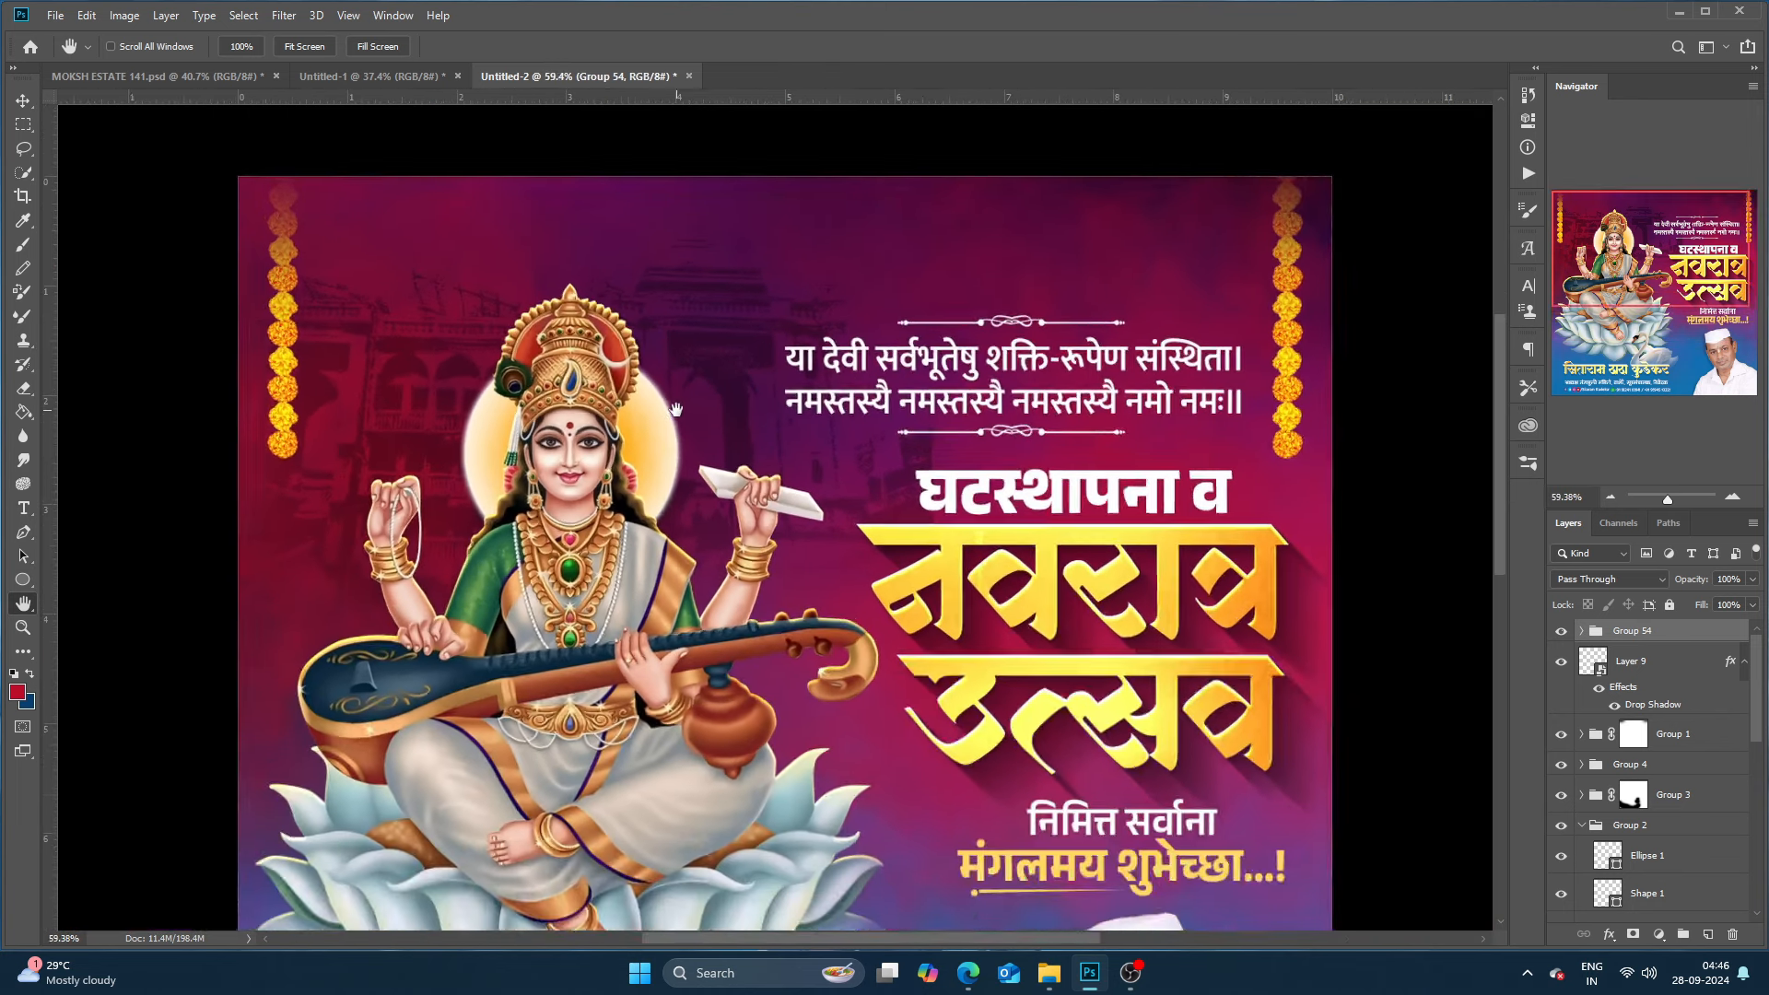
pyautogui.scroll(2, 670, 410)
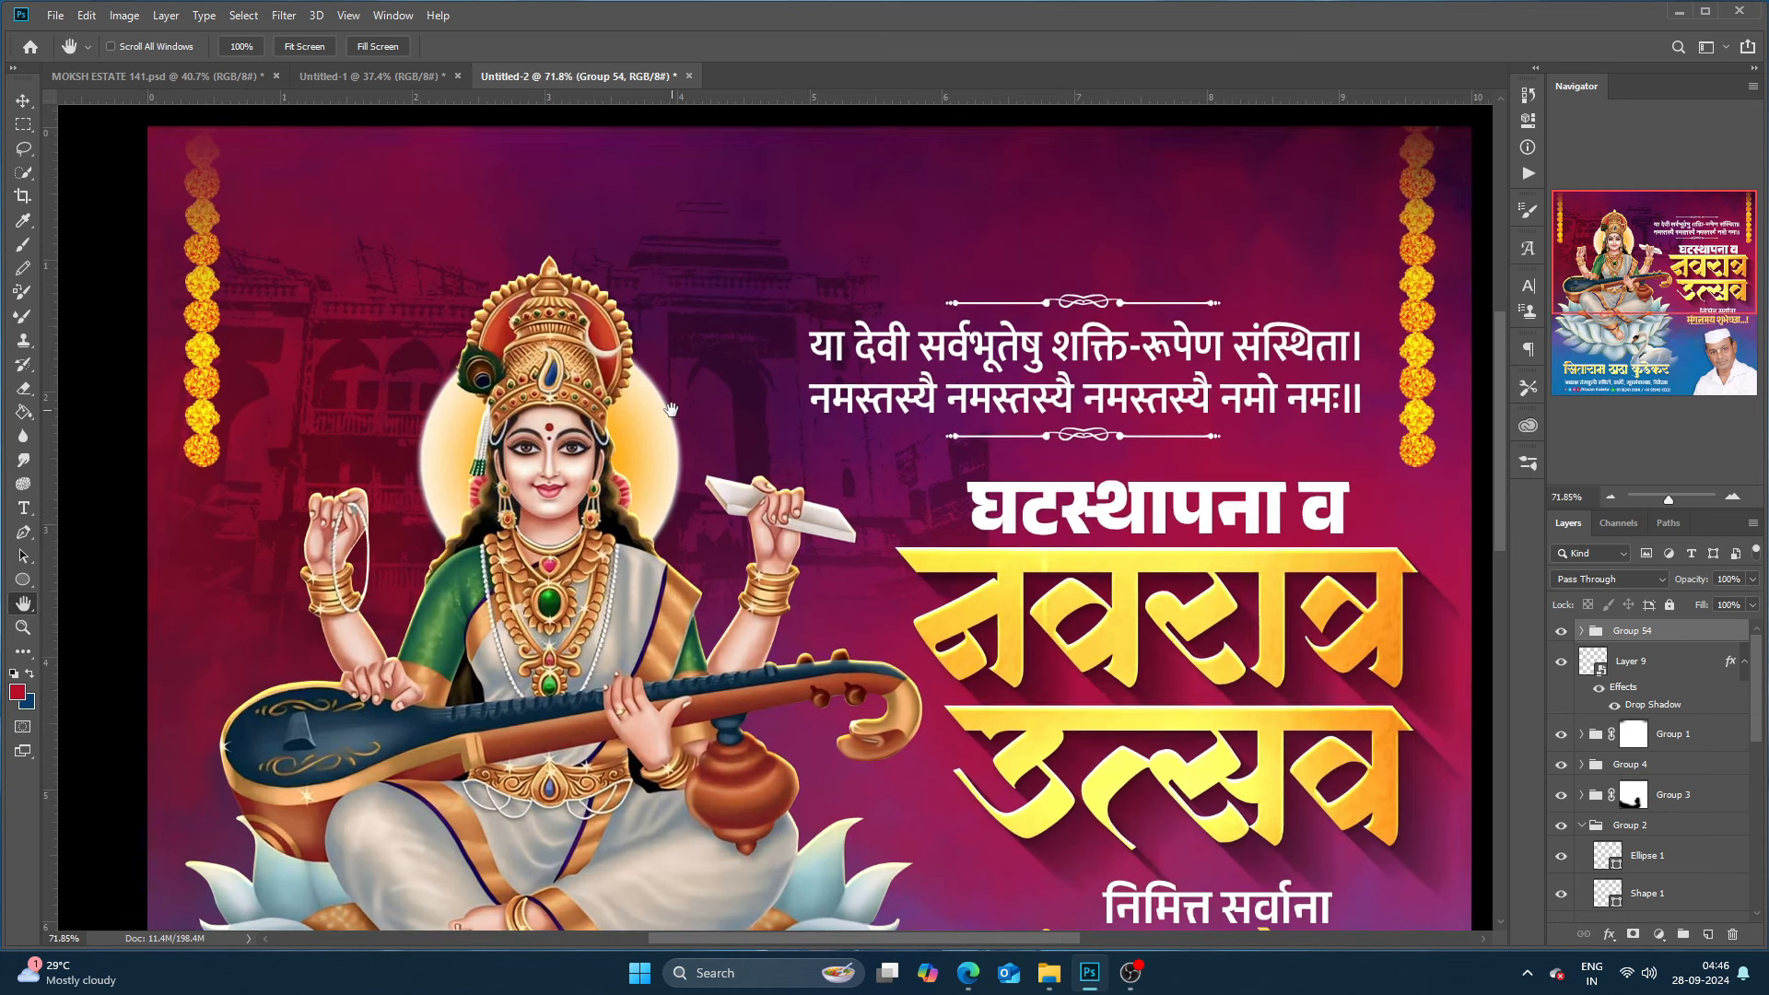